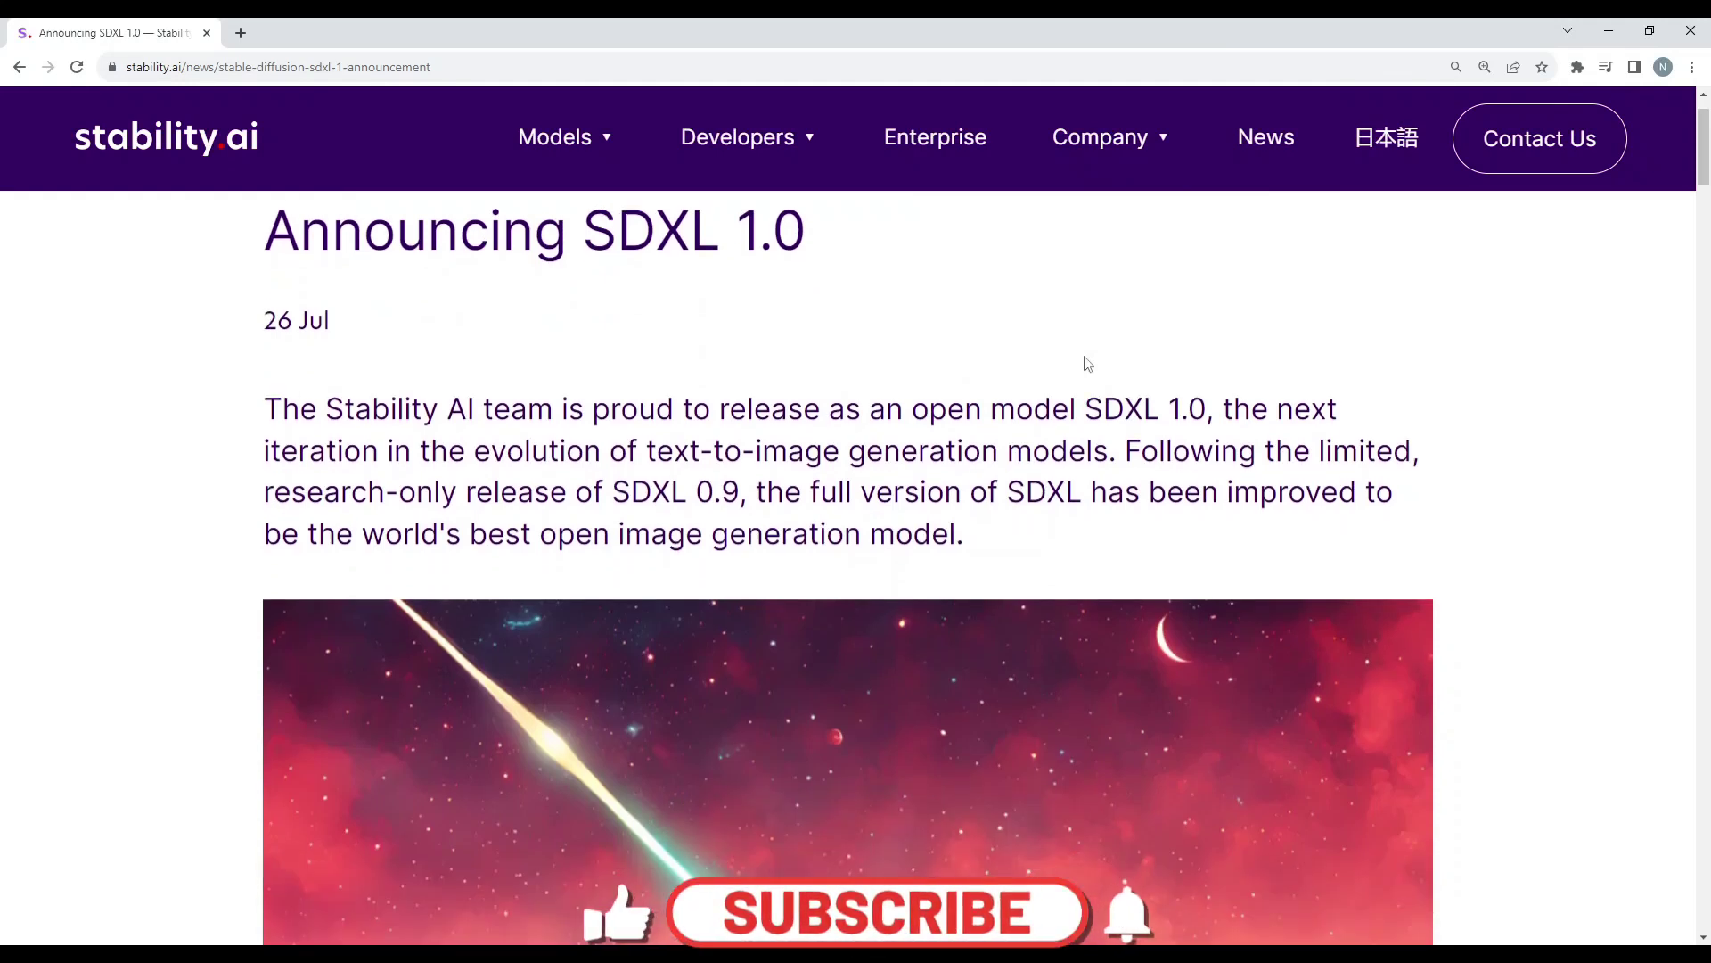
# - Scroll down the SDXL 1.0 announcement and select the launch image caption
pyautogui.scroll(-2, 1087, 364)
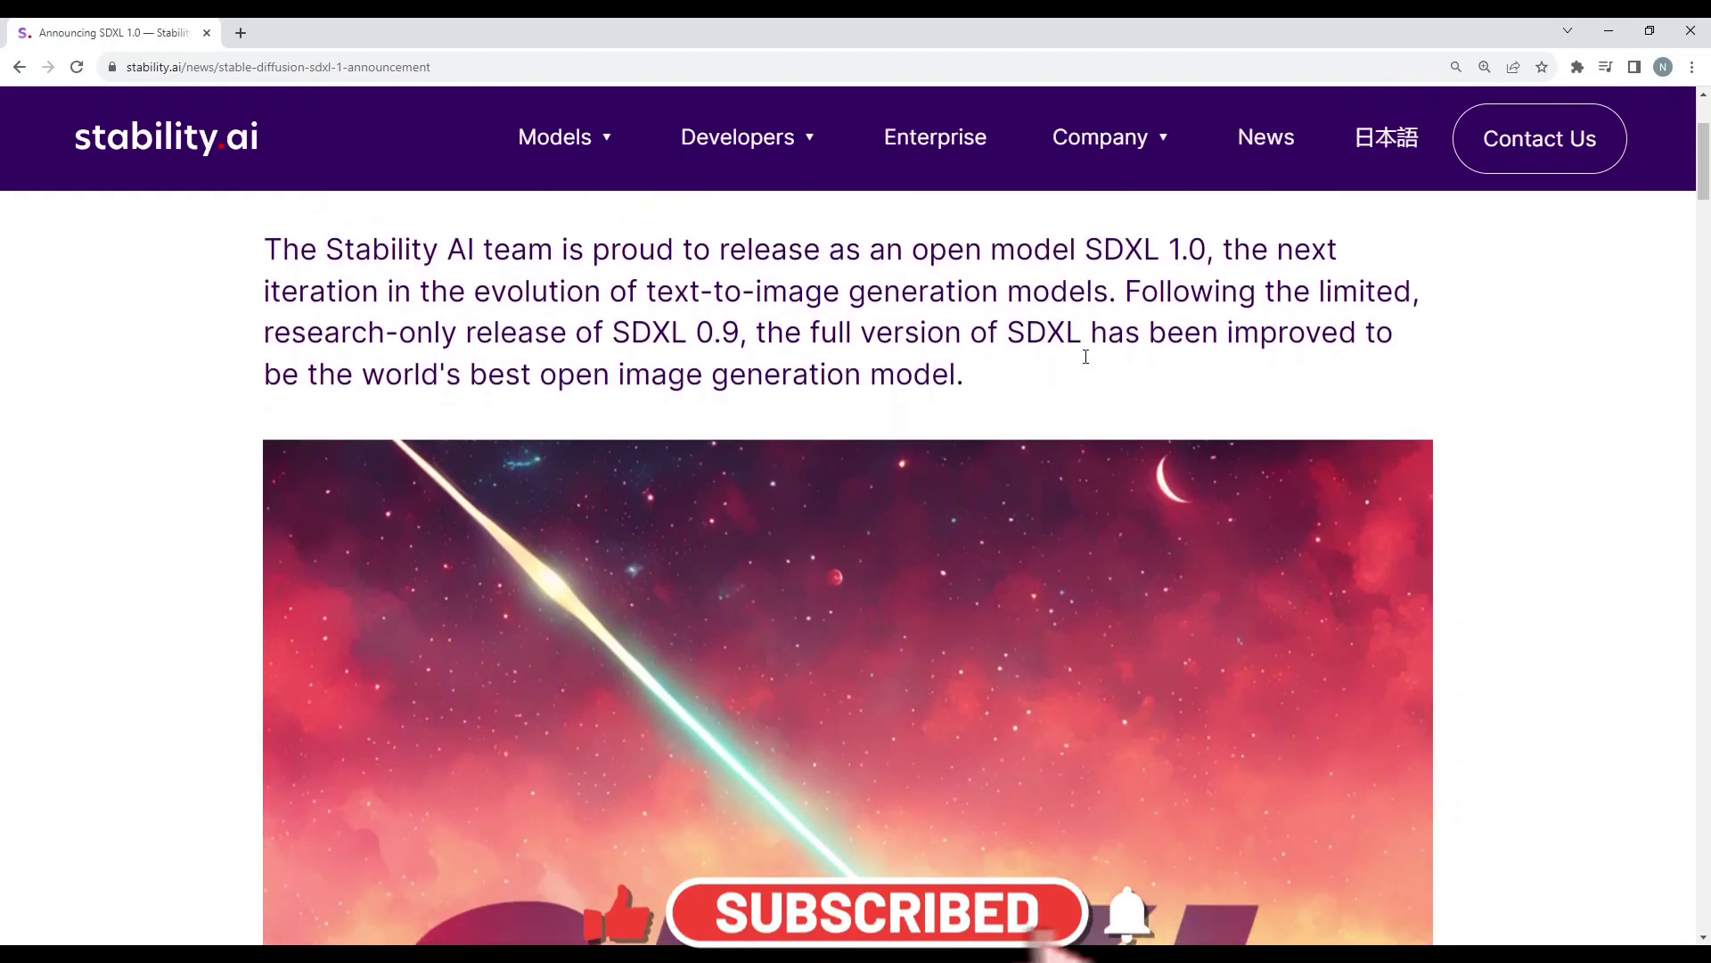
pyautogui.scroll(-2, 1085, 356)
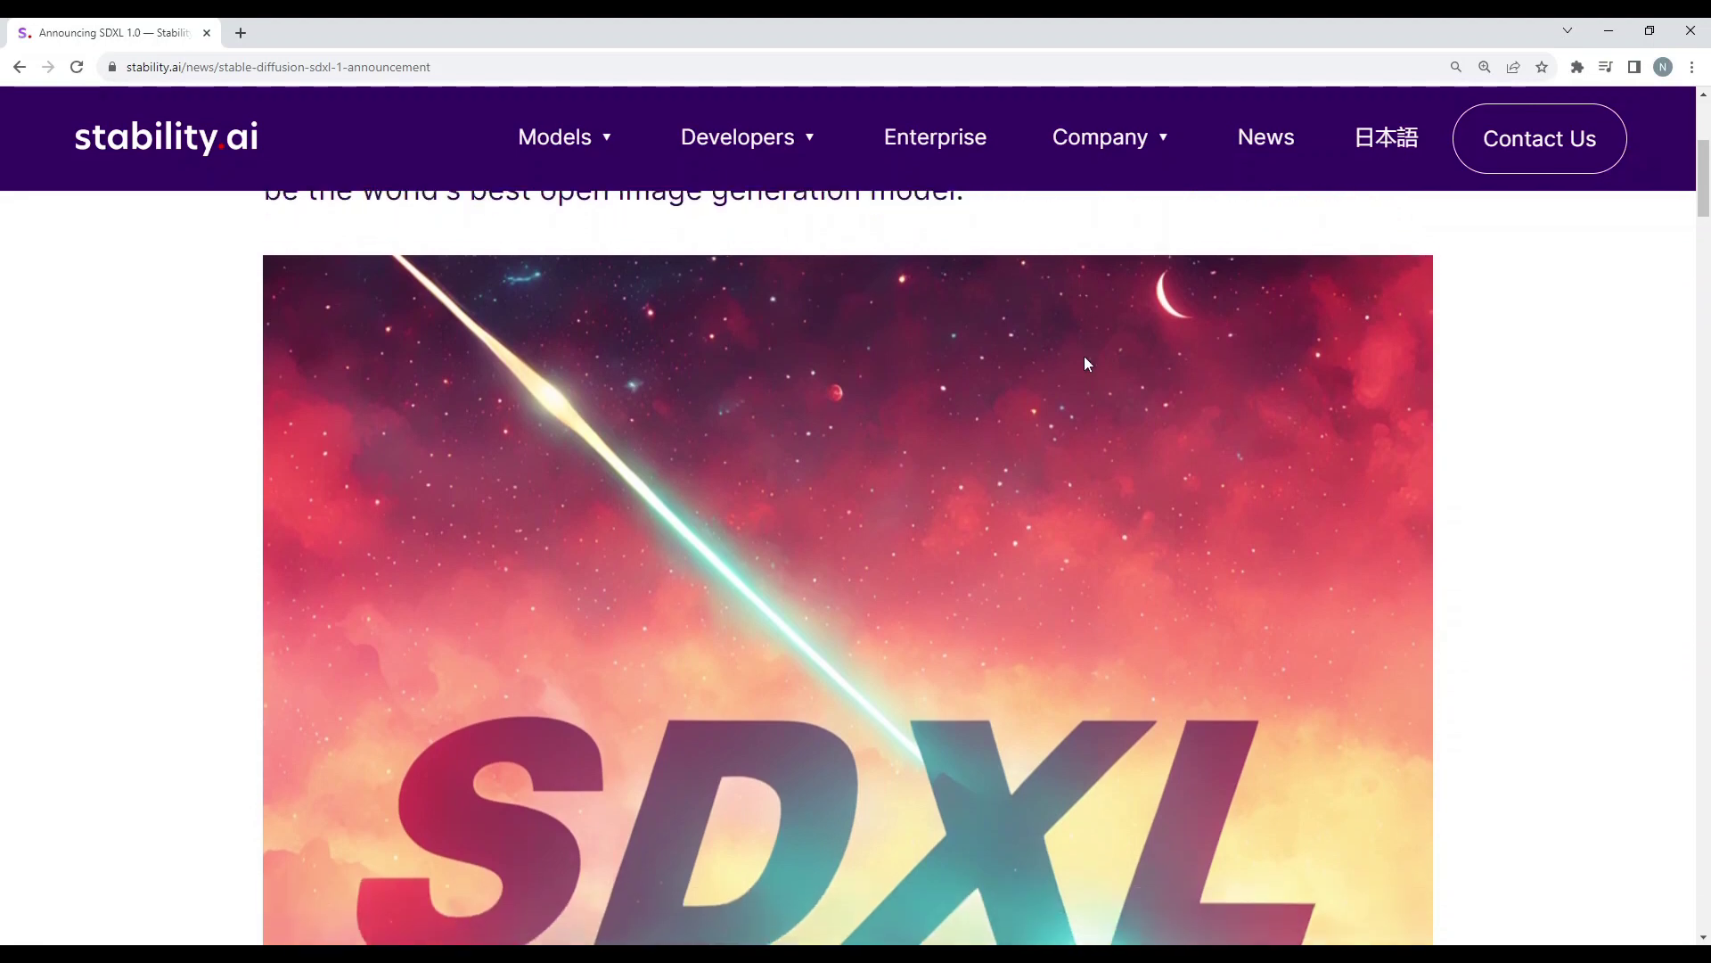
pyautogui.scroll(-1, 1085, 357)
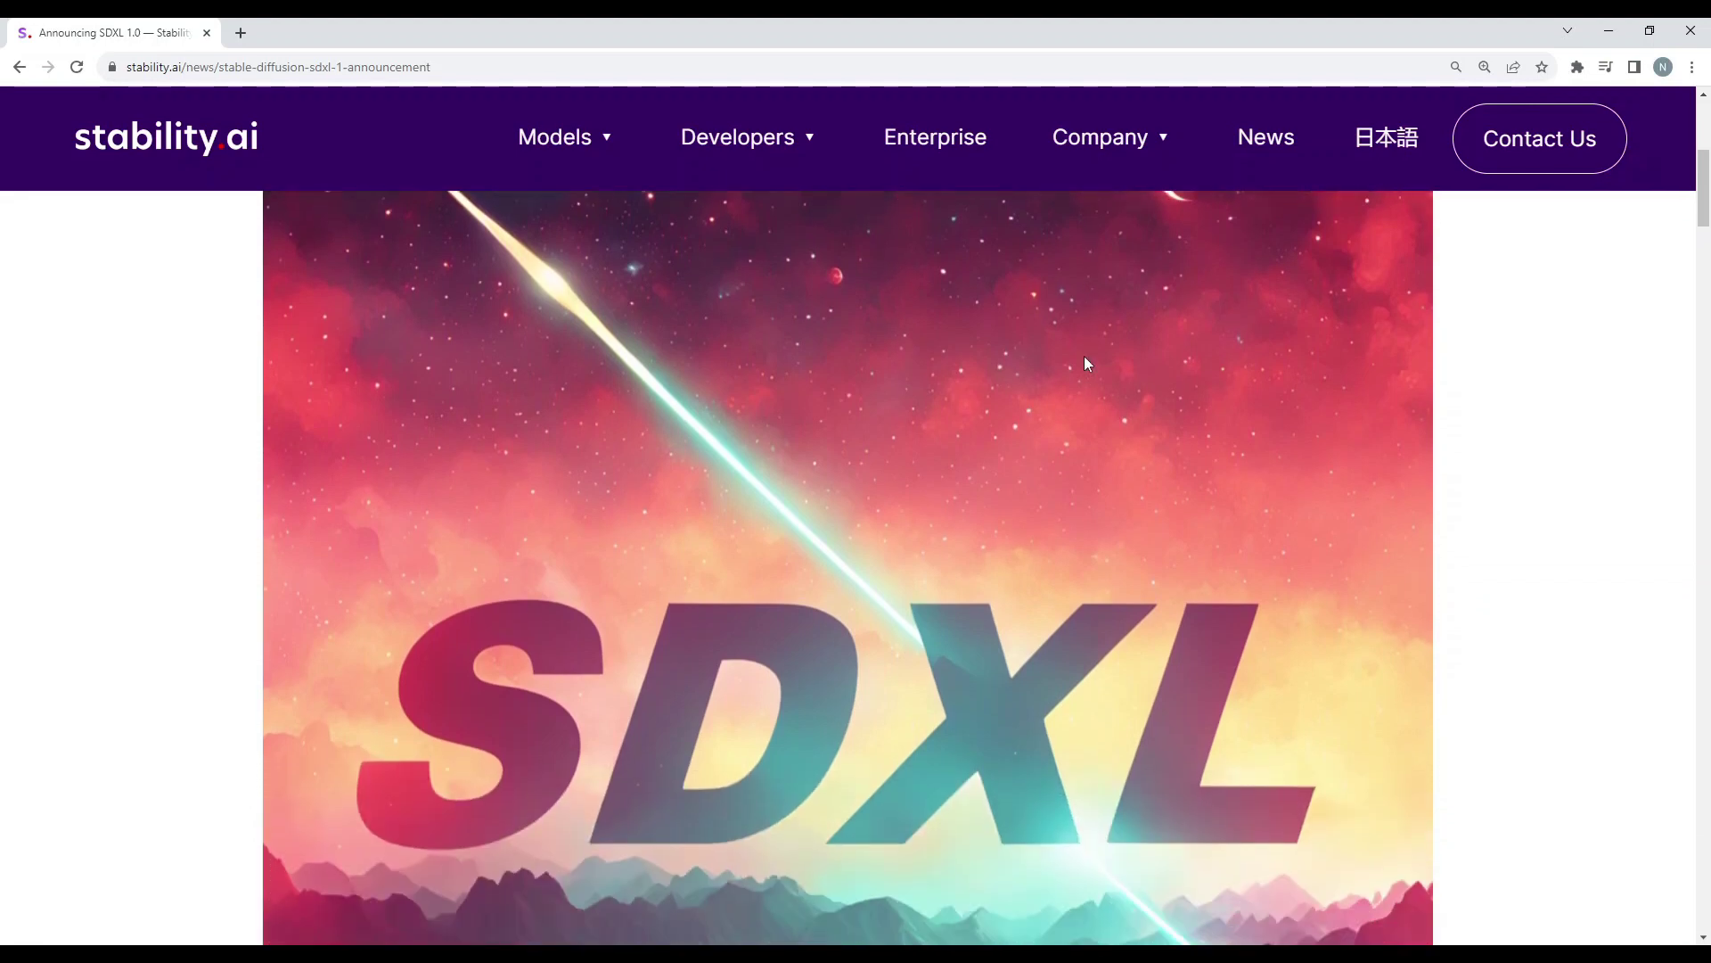
pyautogui.scroll(-2, 1084, 356)
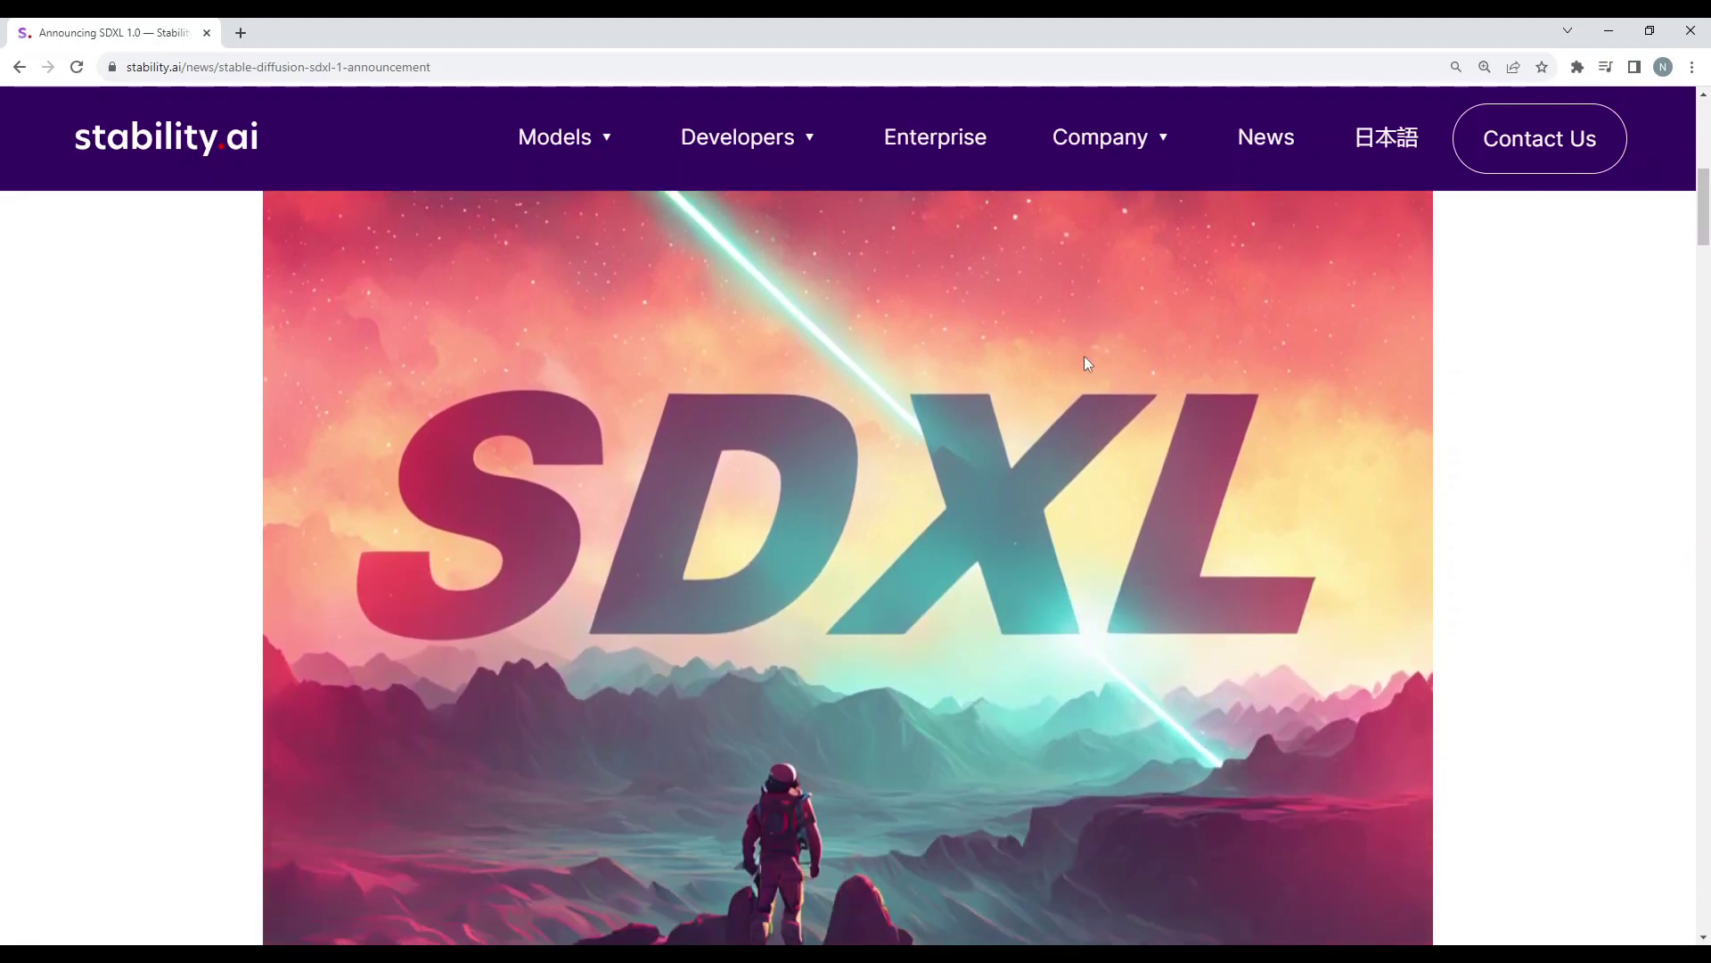
pyautogui.scroll(-2, 1084, 356)
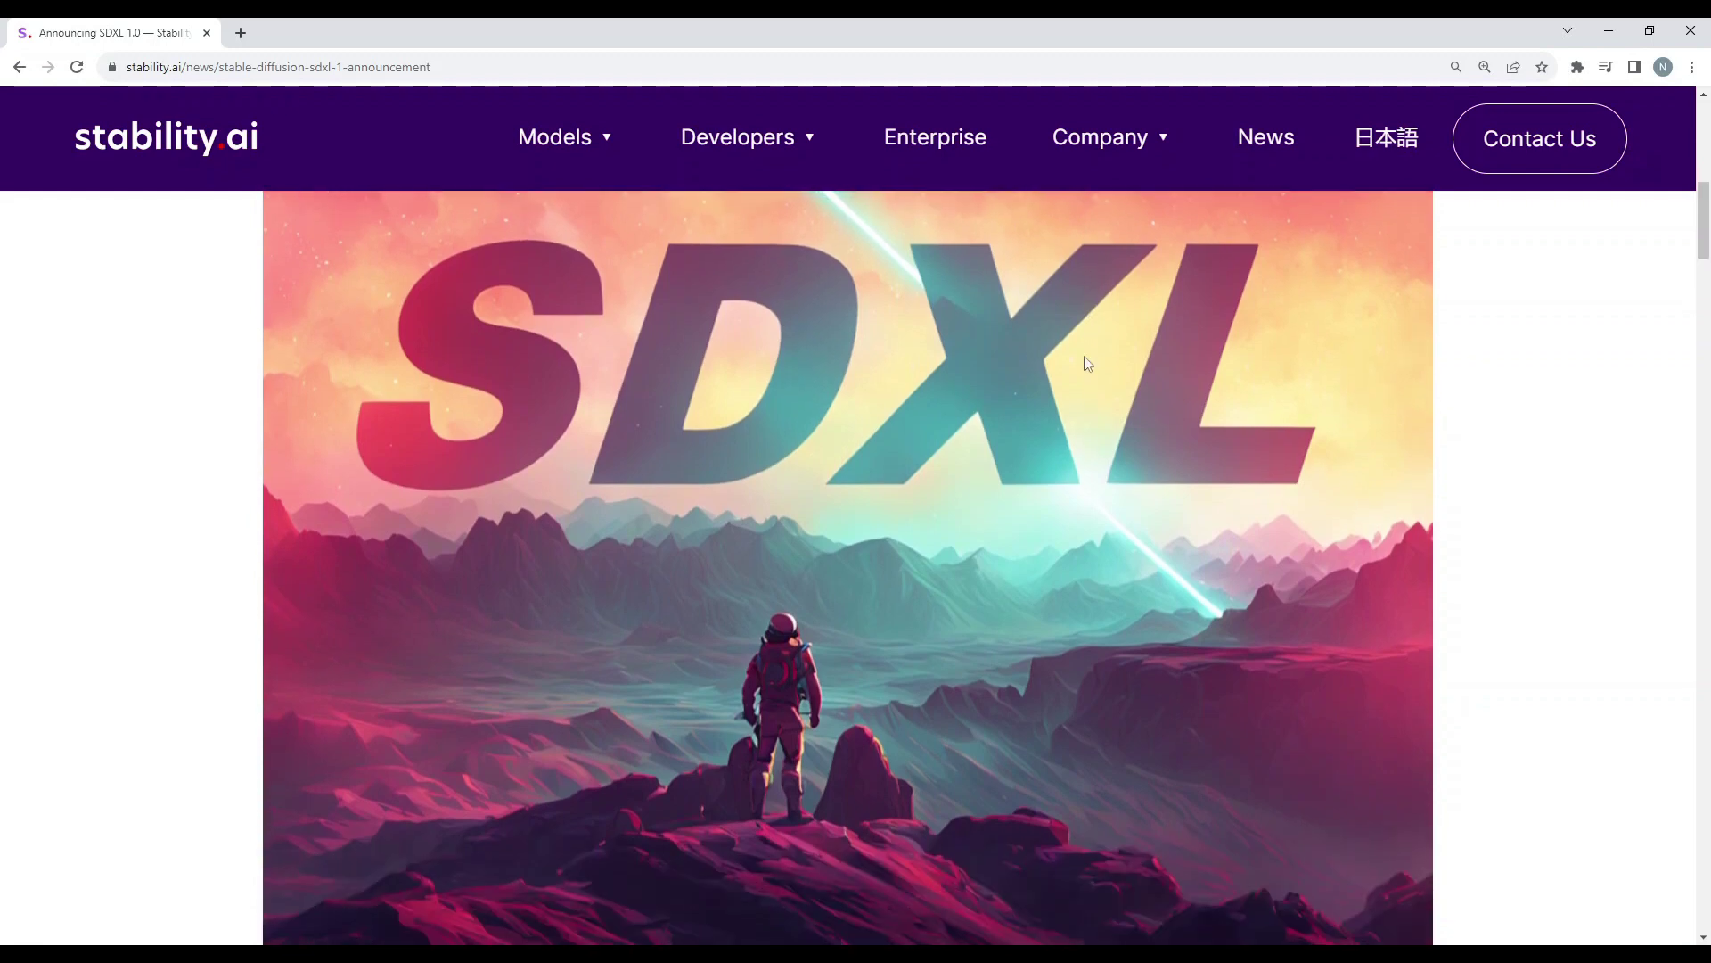
pyautogui.scroll(-2, 1084, 355)
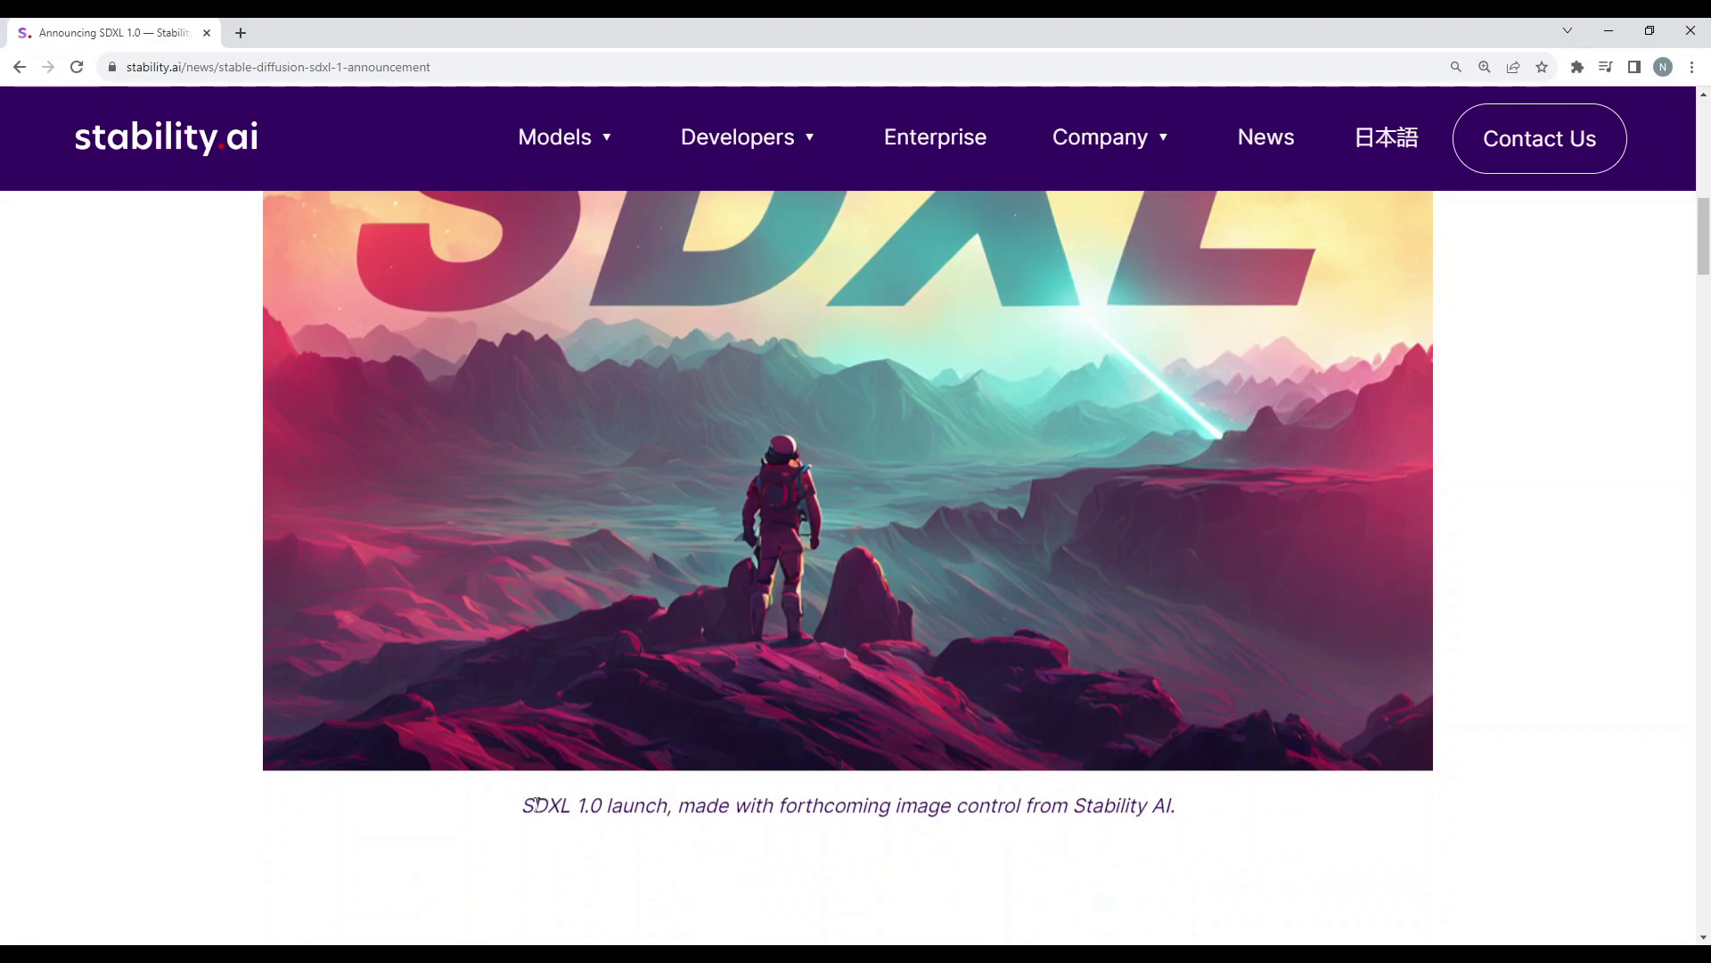
pyautogui.moveTo(1145, 775); pyautogui.dragTo(1202, 794)
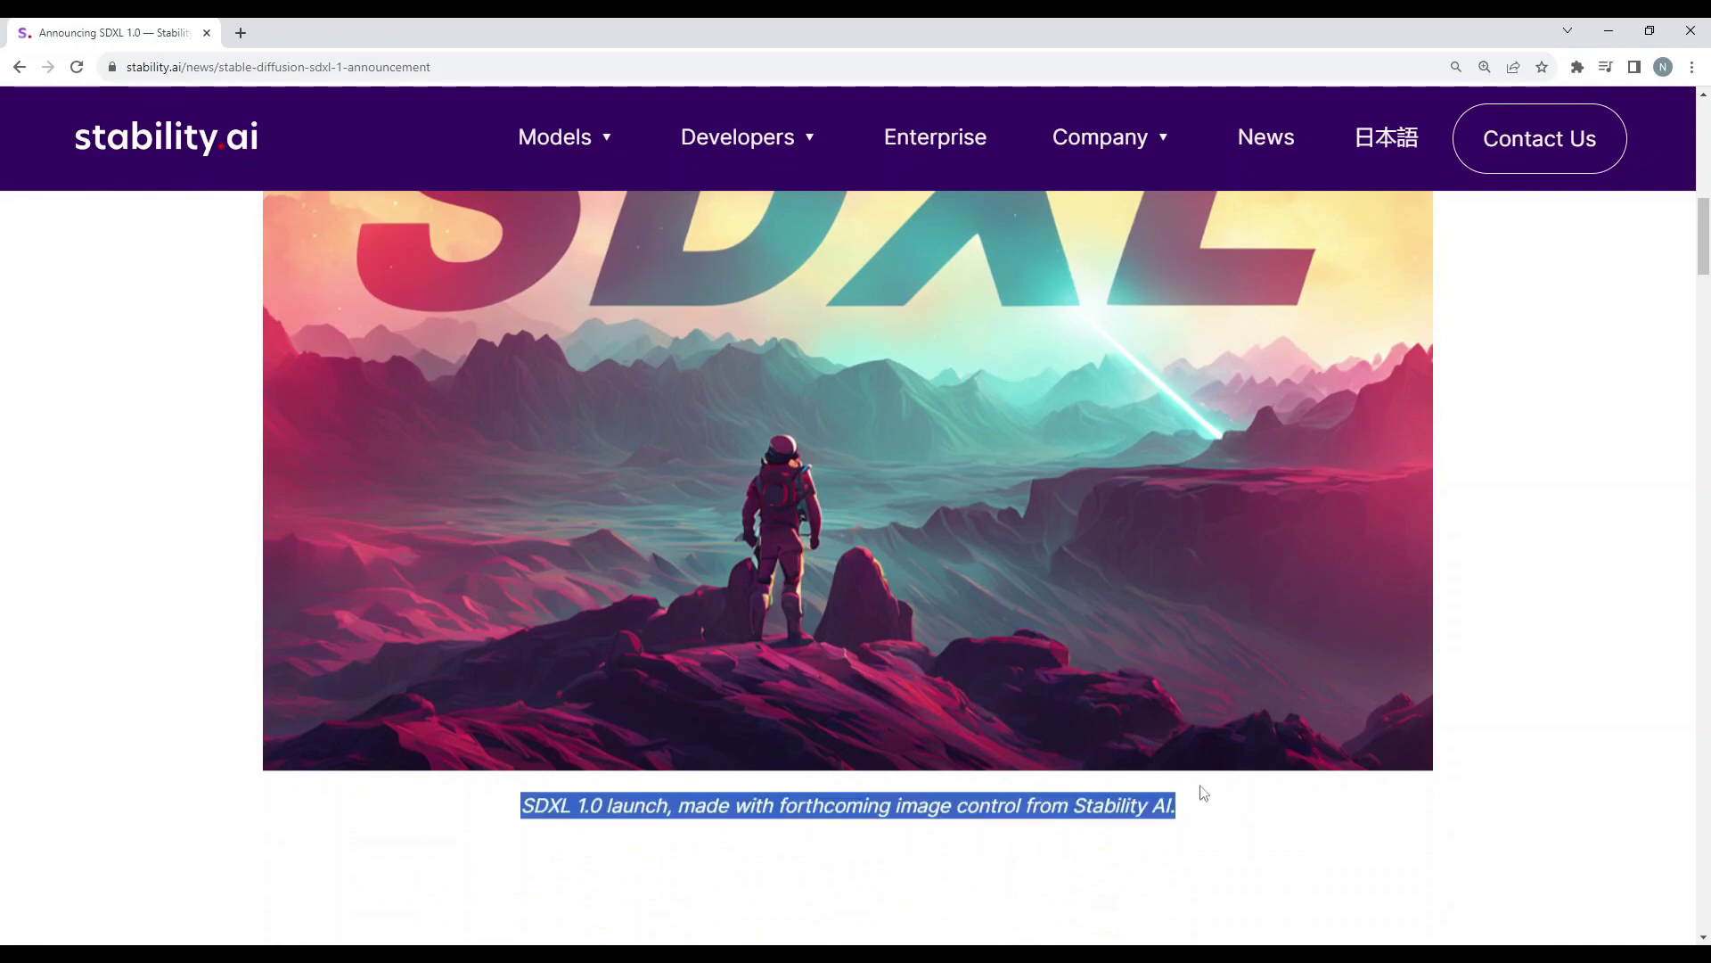
# - Continue down the article and highlight the caption under the tiger and panda images
pyautogui.scroll(-6, 1204, 793)
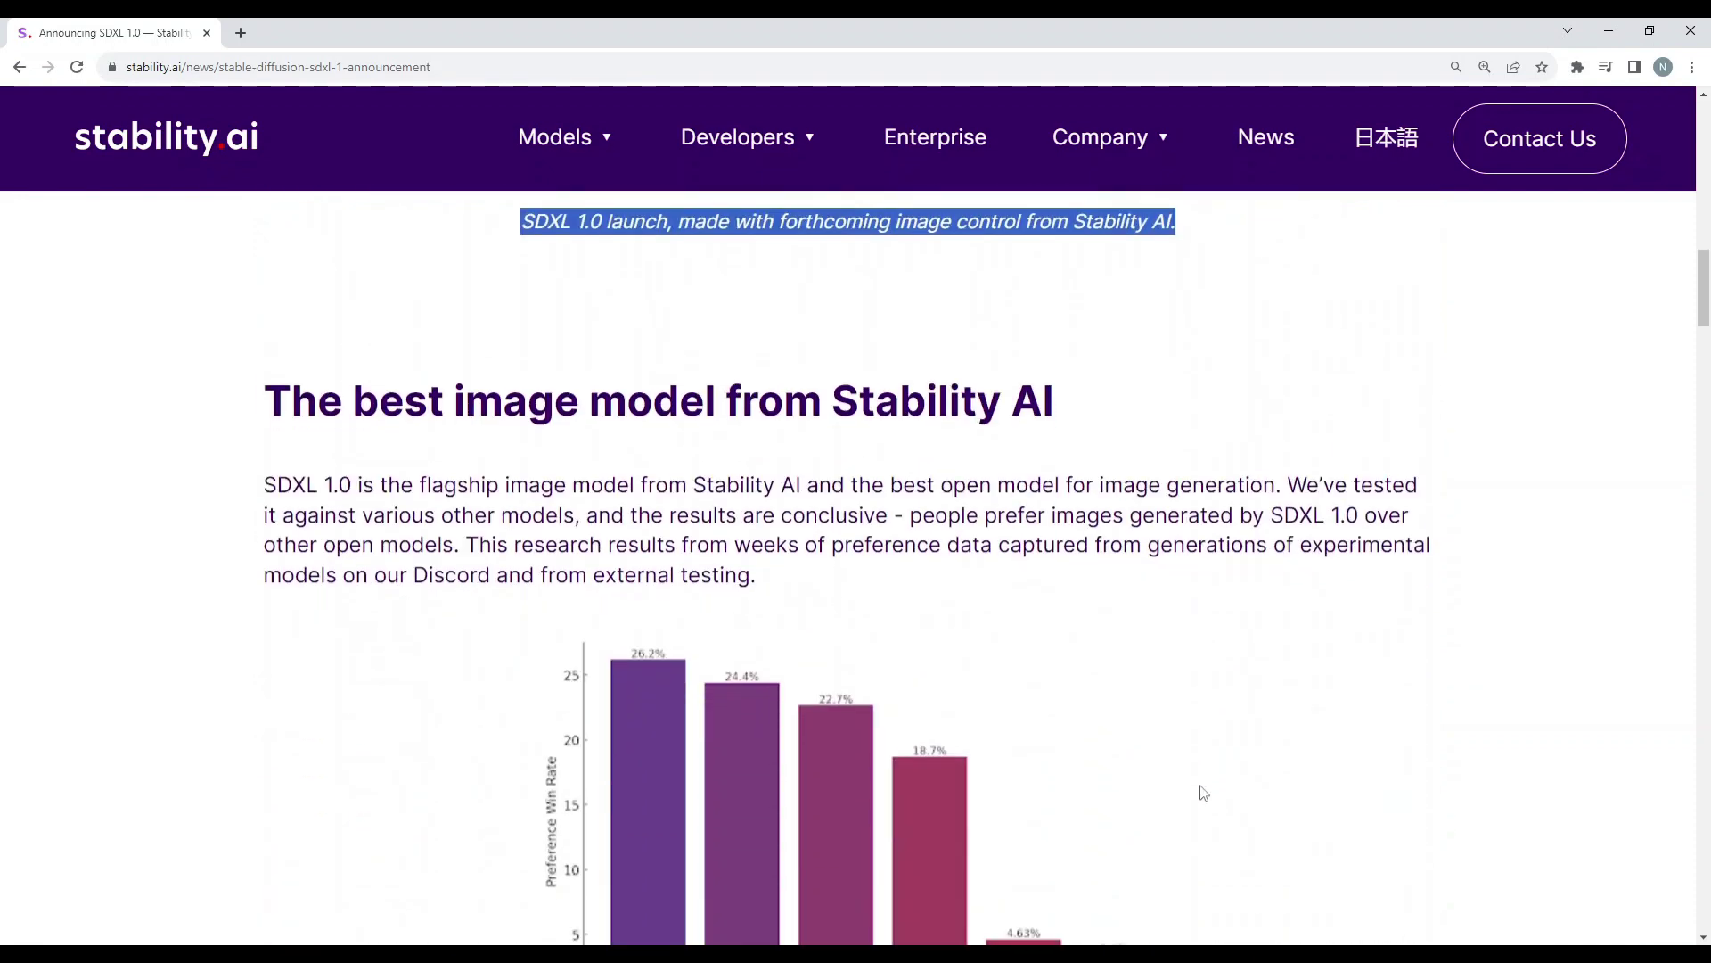
pyautogui.scroll(-1, 1203, 792)
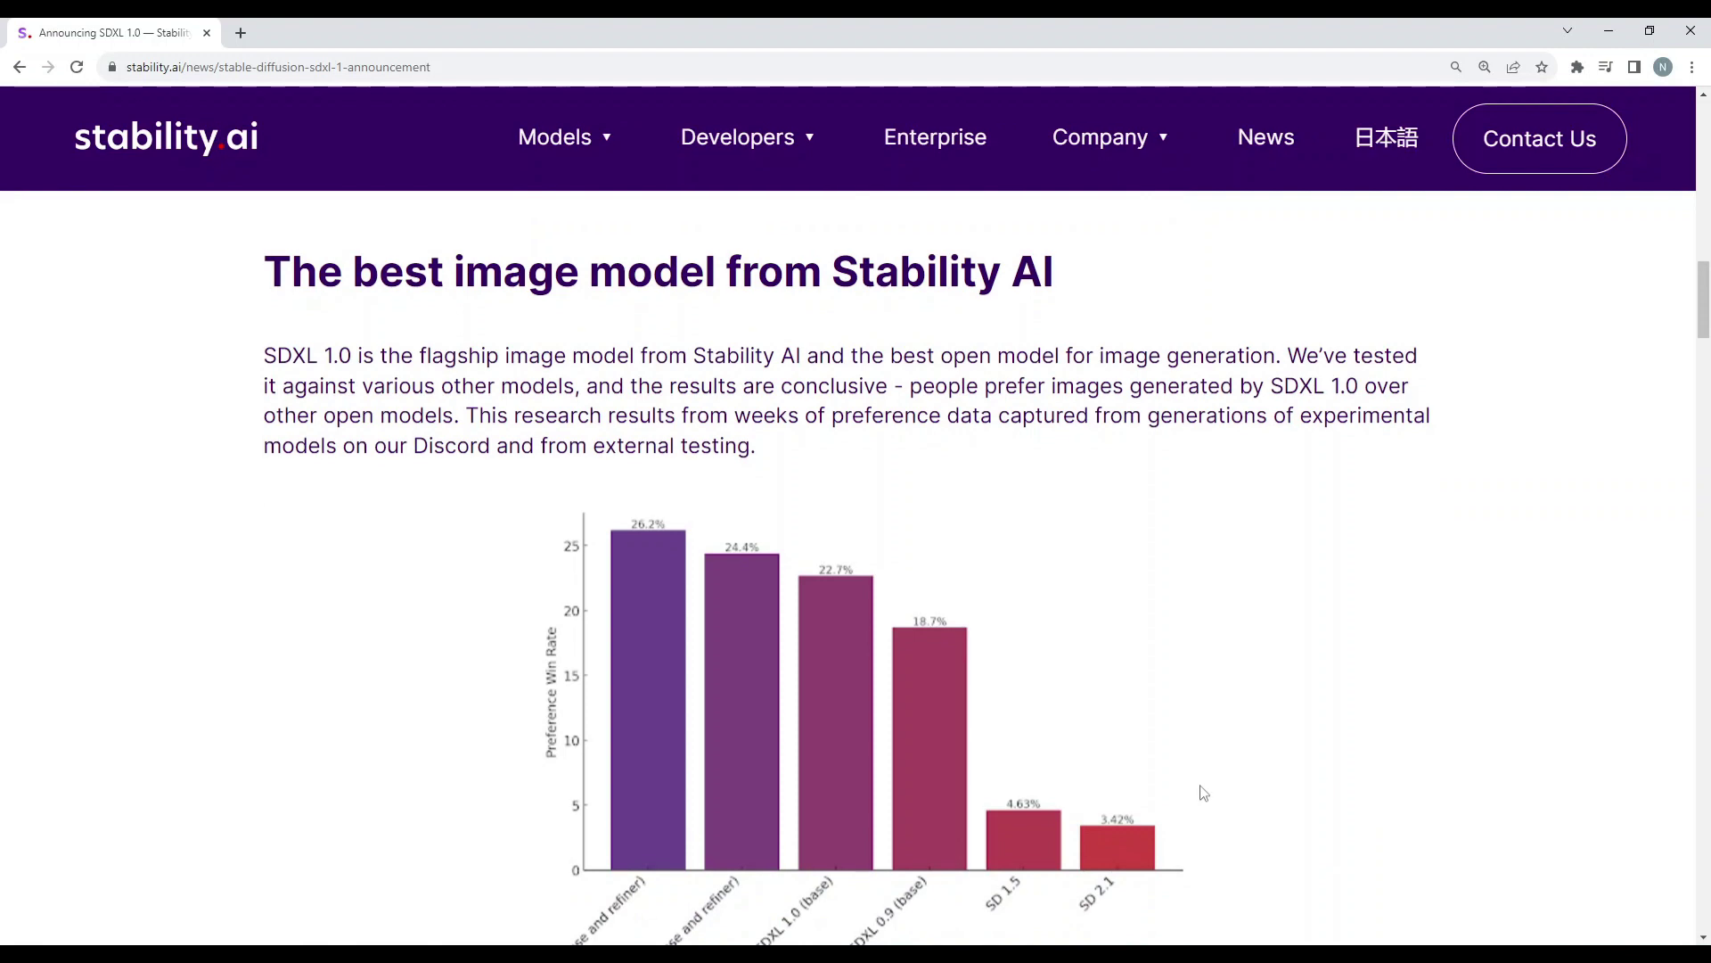
pyautogui.scroll(-1, 1204, 793)
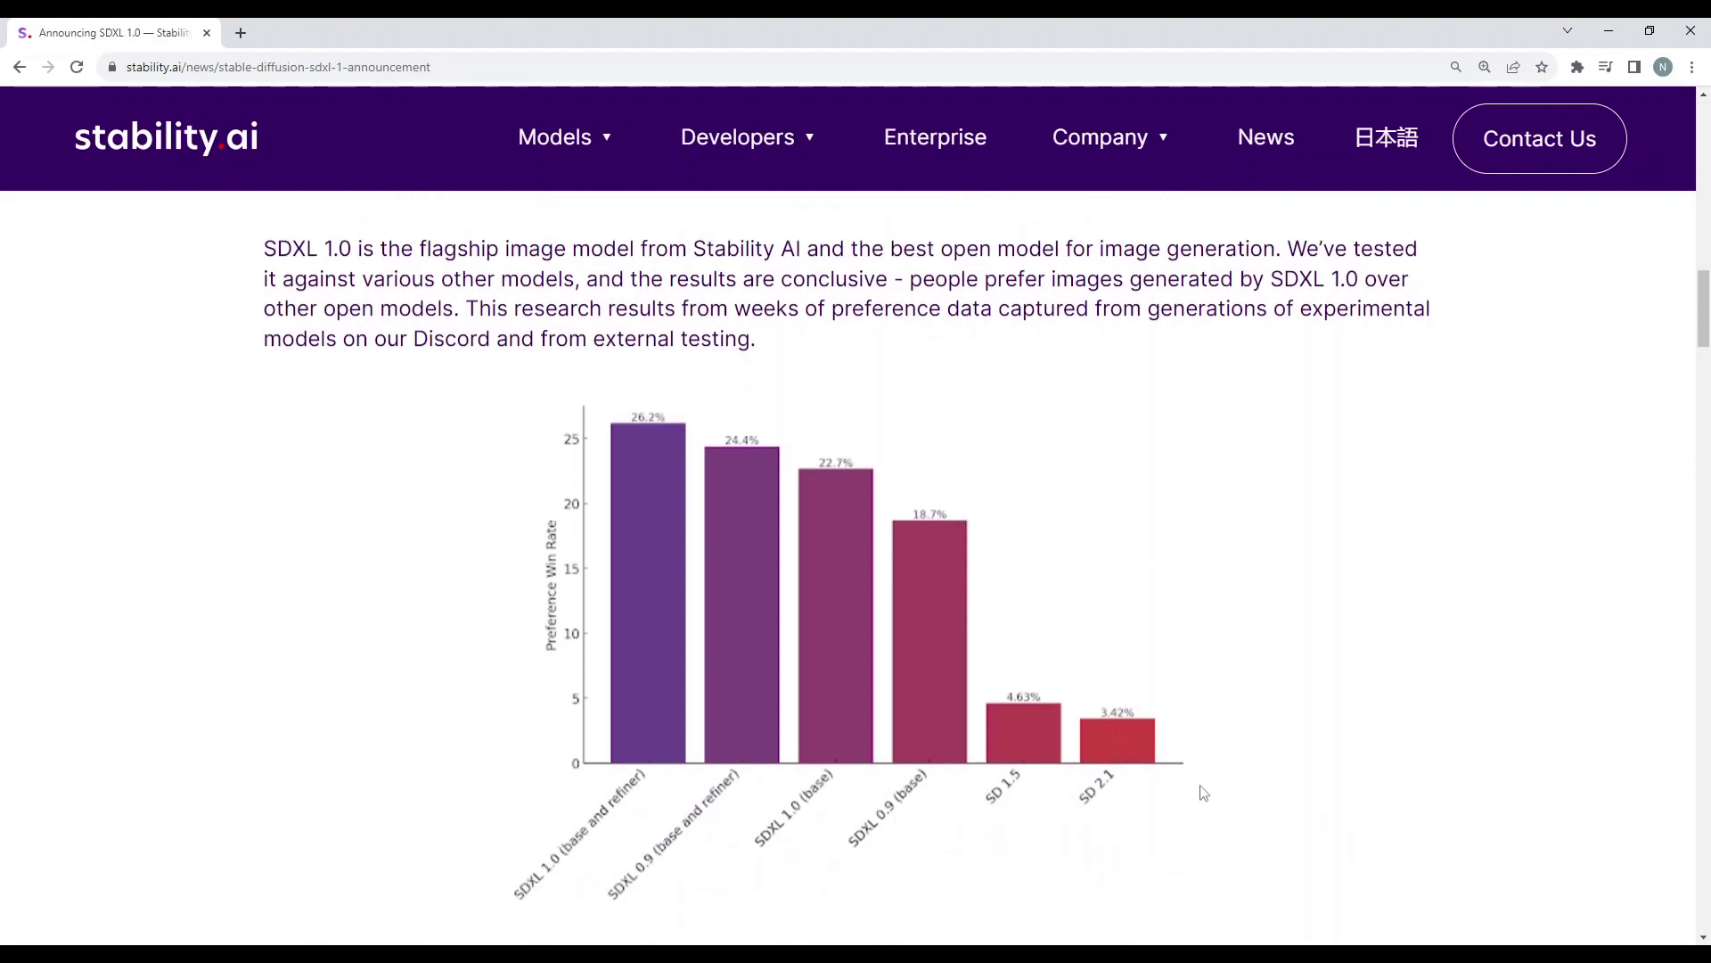
pyautogui.scroll(-2, 1204, 792)
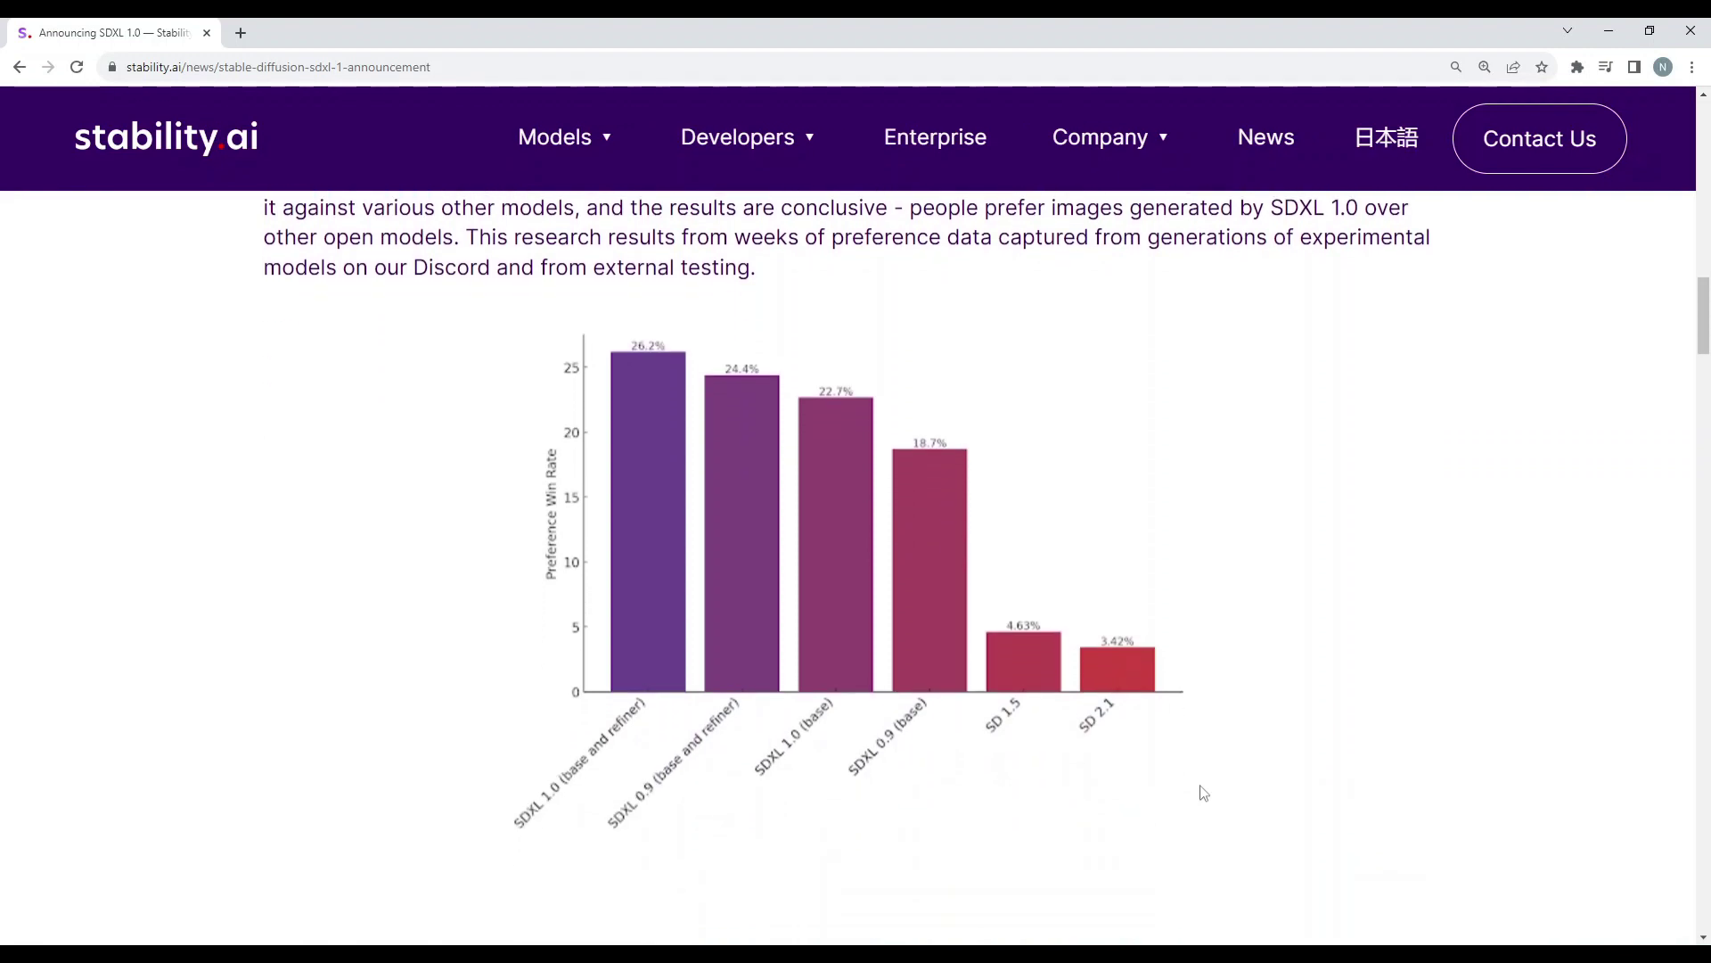
pyautogui.scroll(-4, 1203, 793)
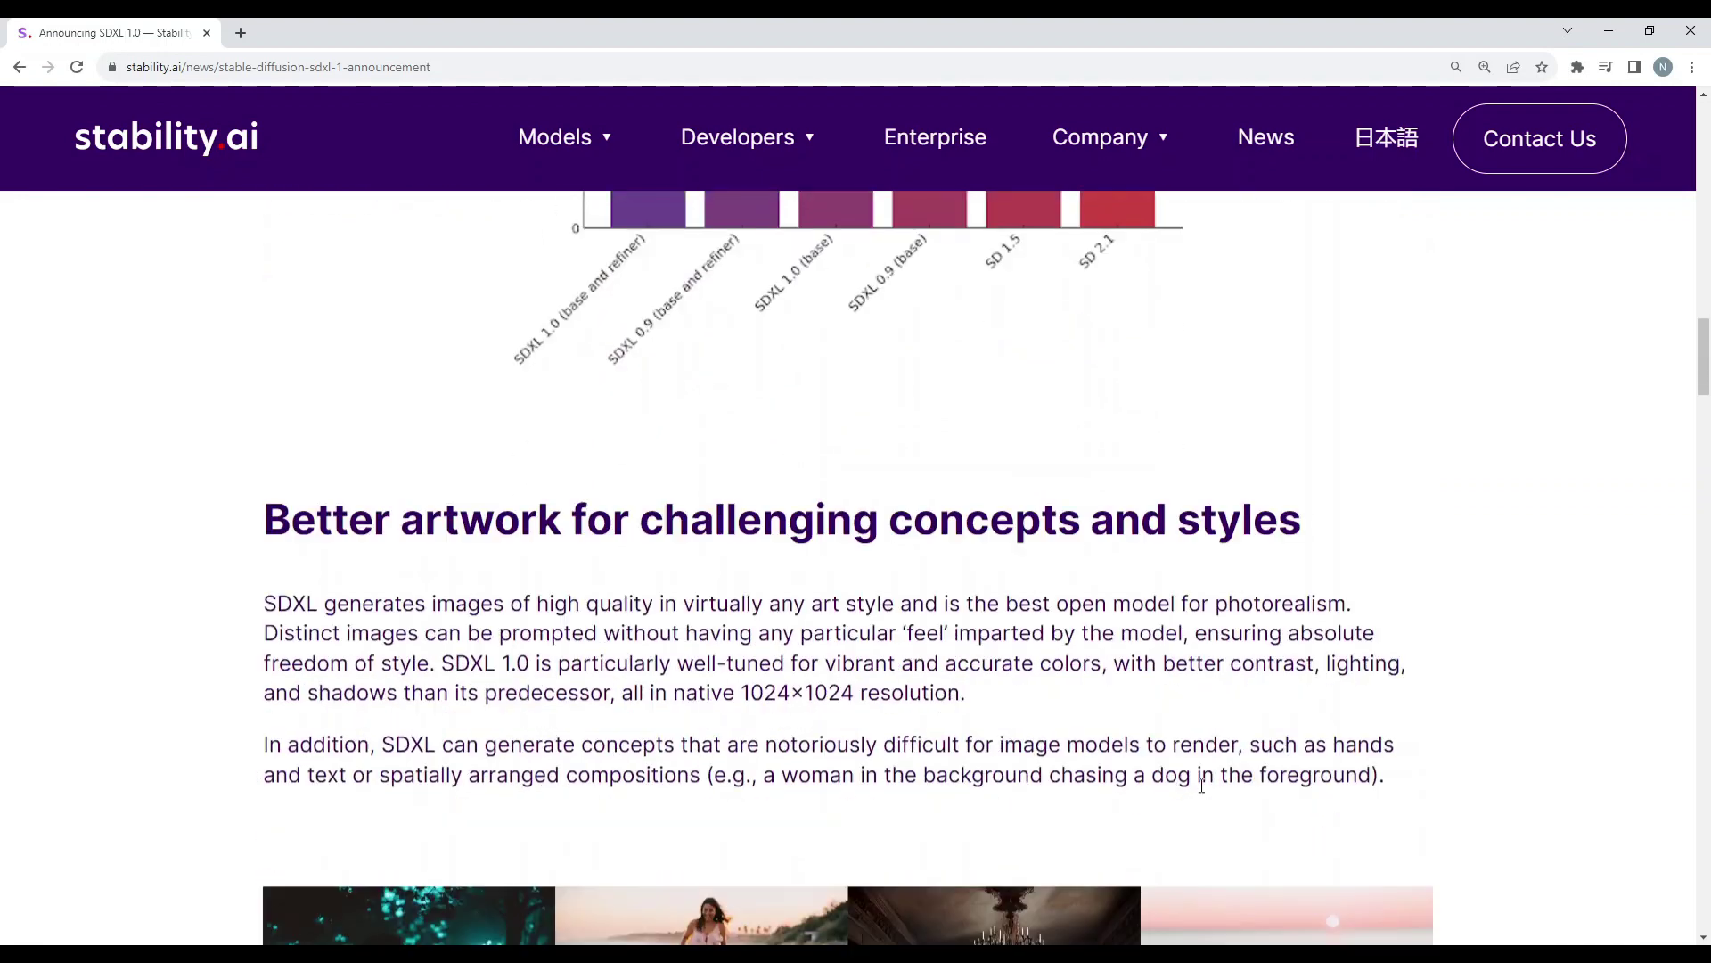
pyautogui.scroll(-3, 1204, 793)
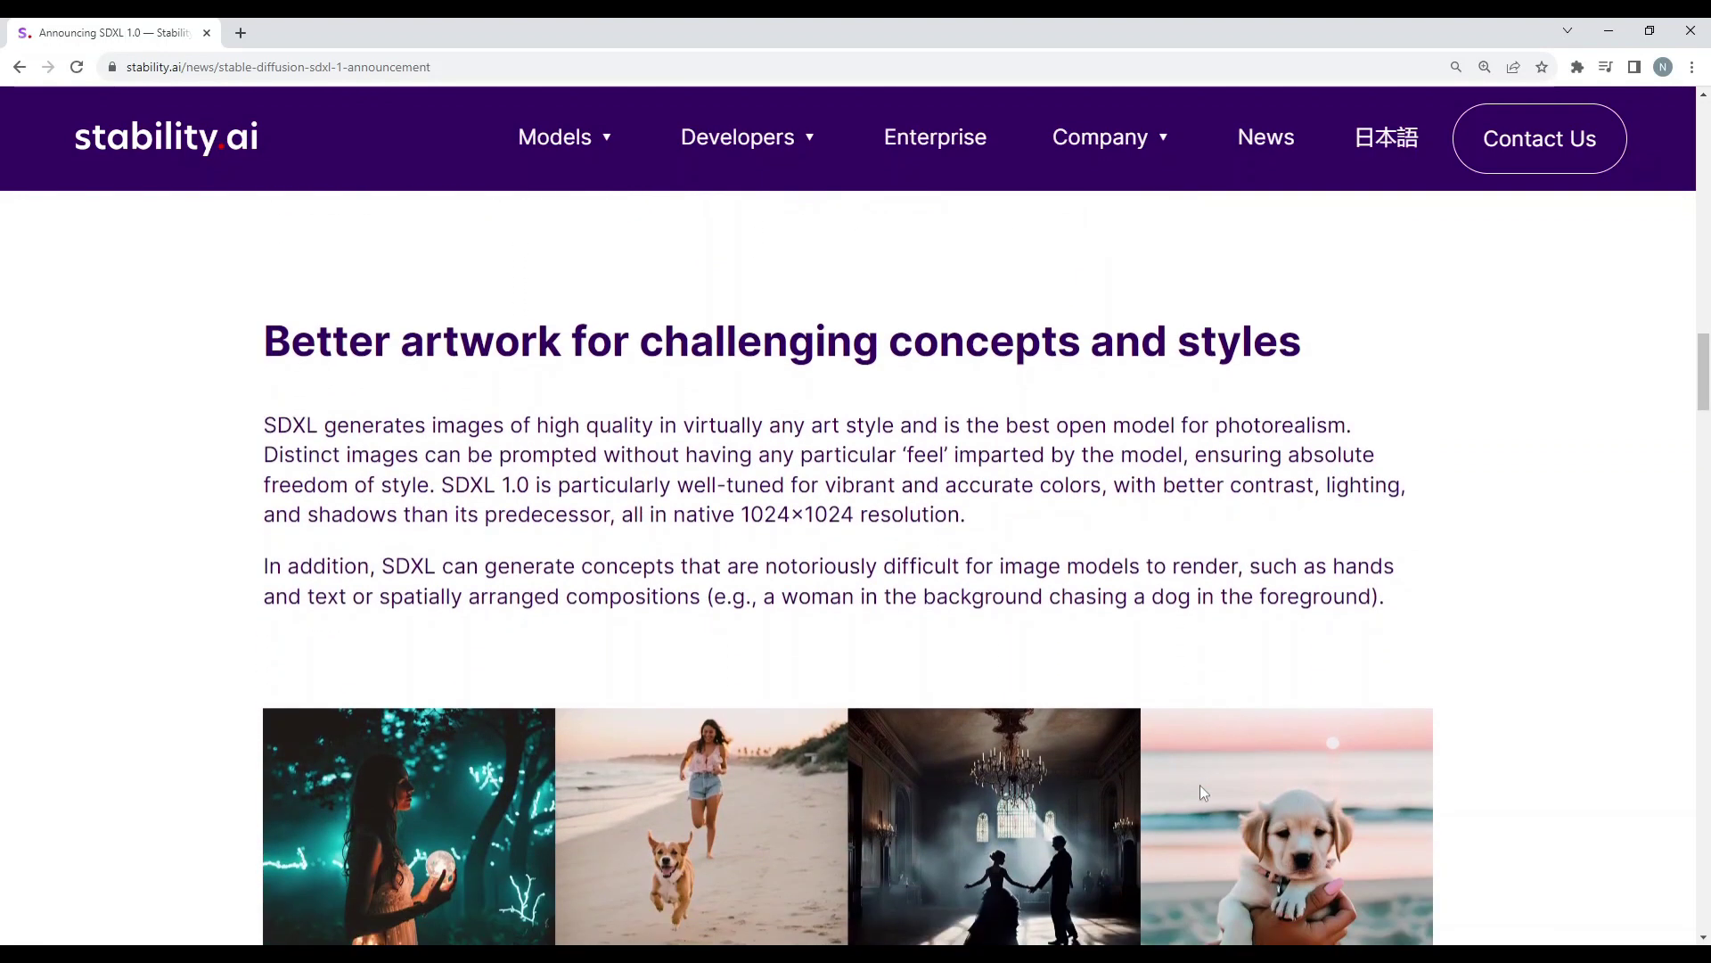
pyautogui.scroll(-1, 1203, 792)
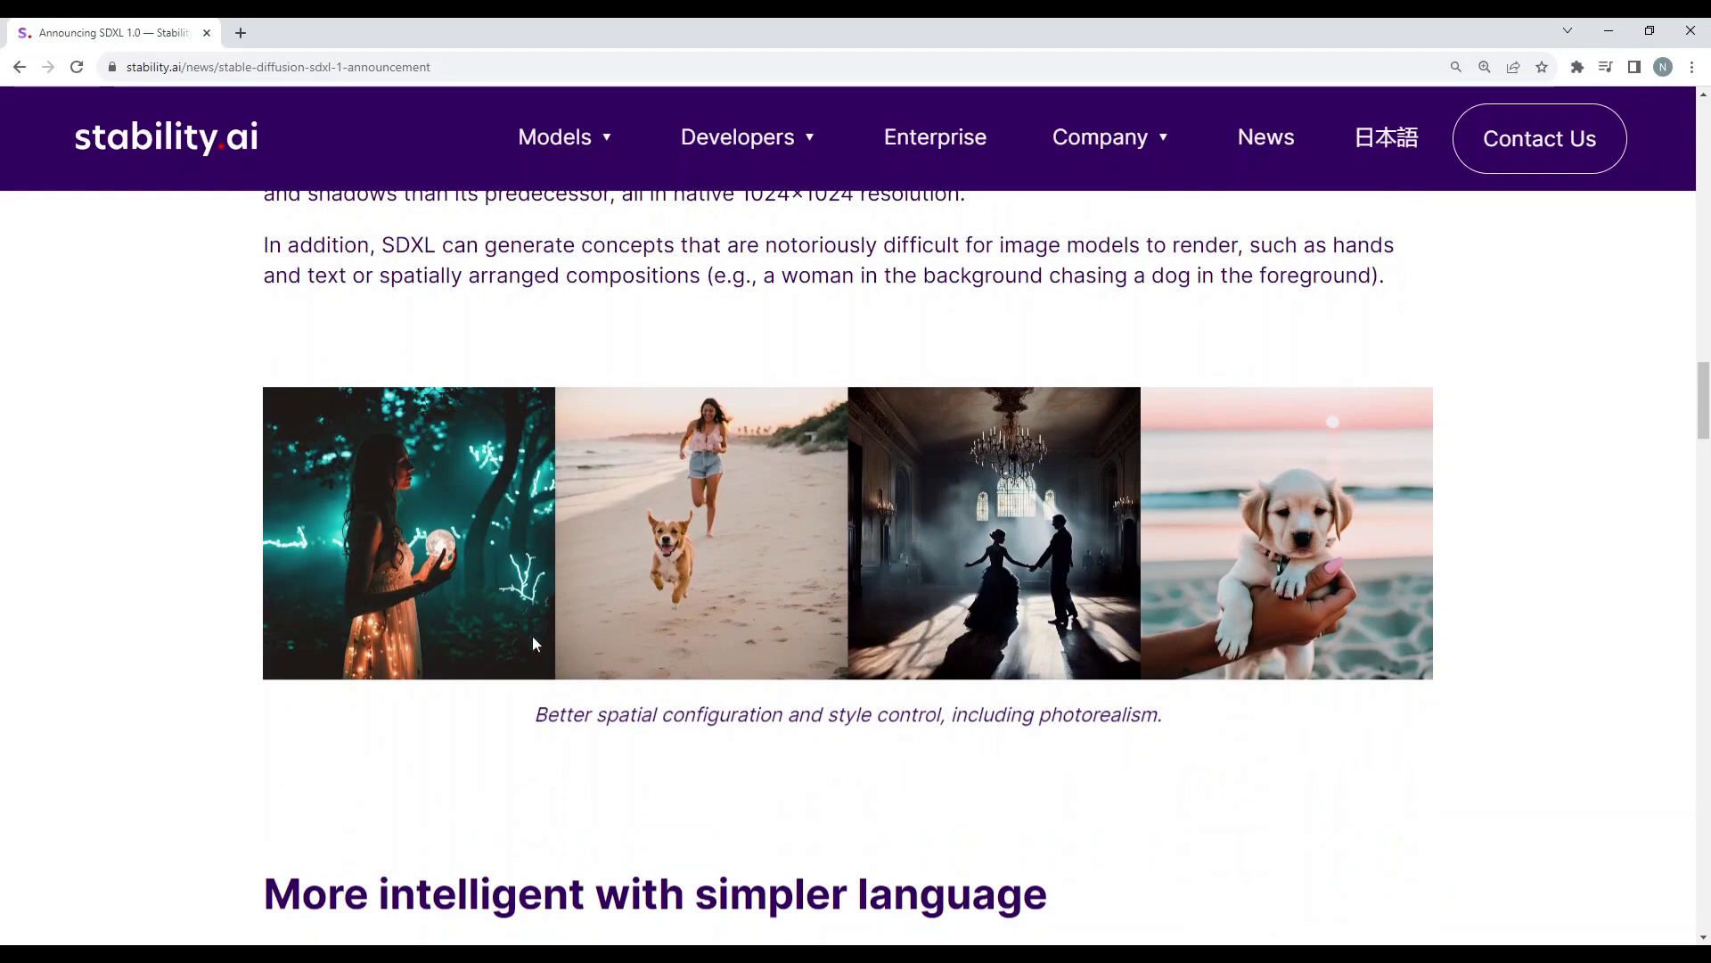
pyautogui.scroll(-8, 540, 651)
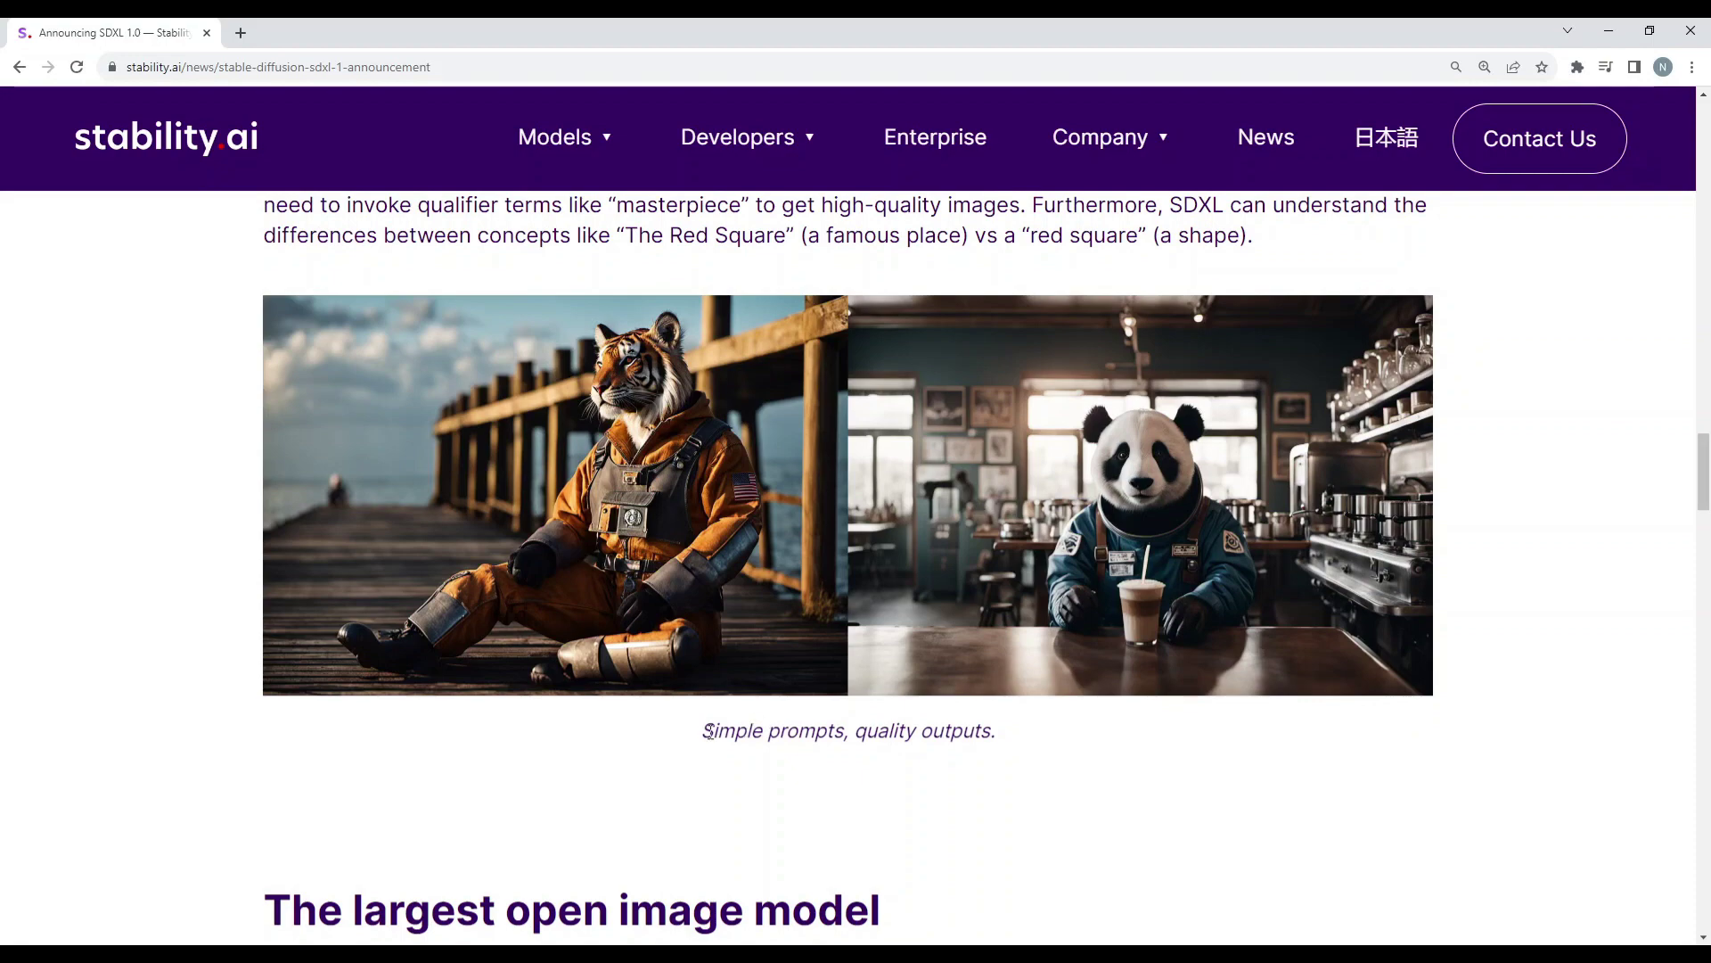
pyautogui.moveTo(710, 731); pyautogui.dragTo(1028, 747)
# - Keep reading down until the fine-tuning example images come into view
pyautogui.scroll(-5, 834, 783)
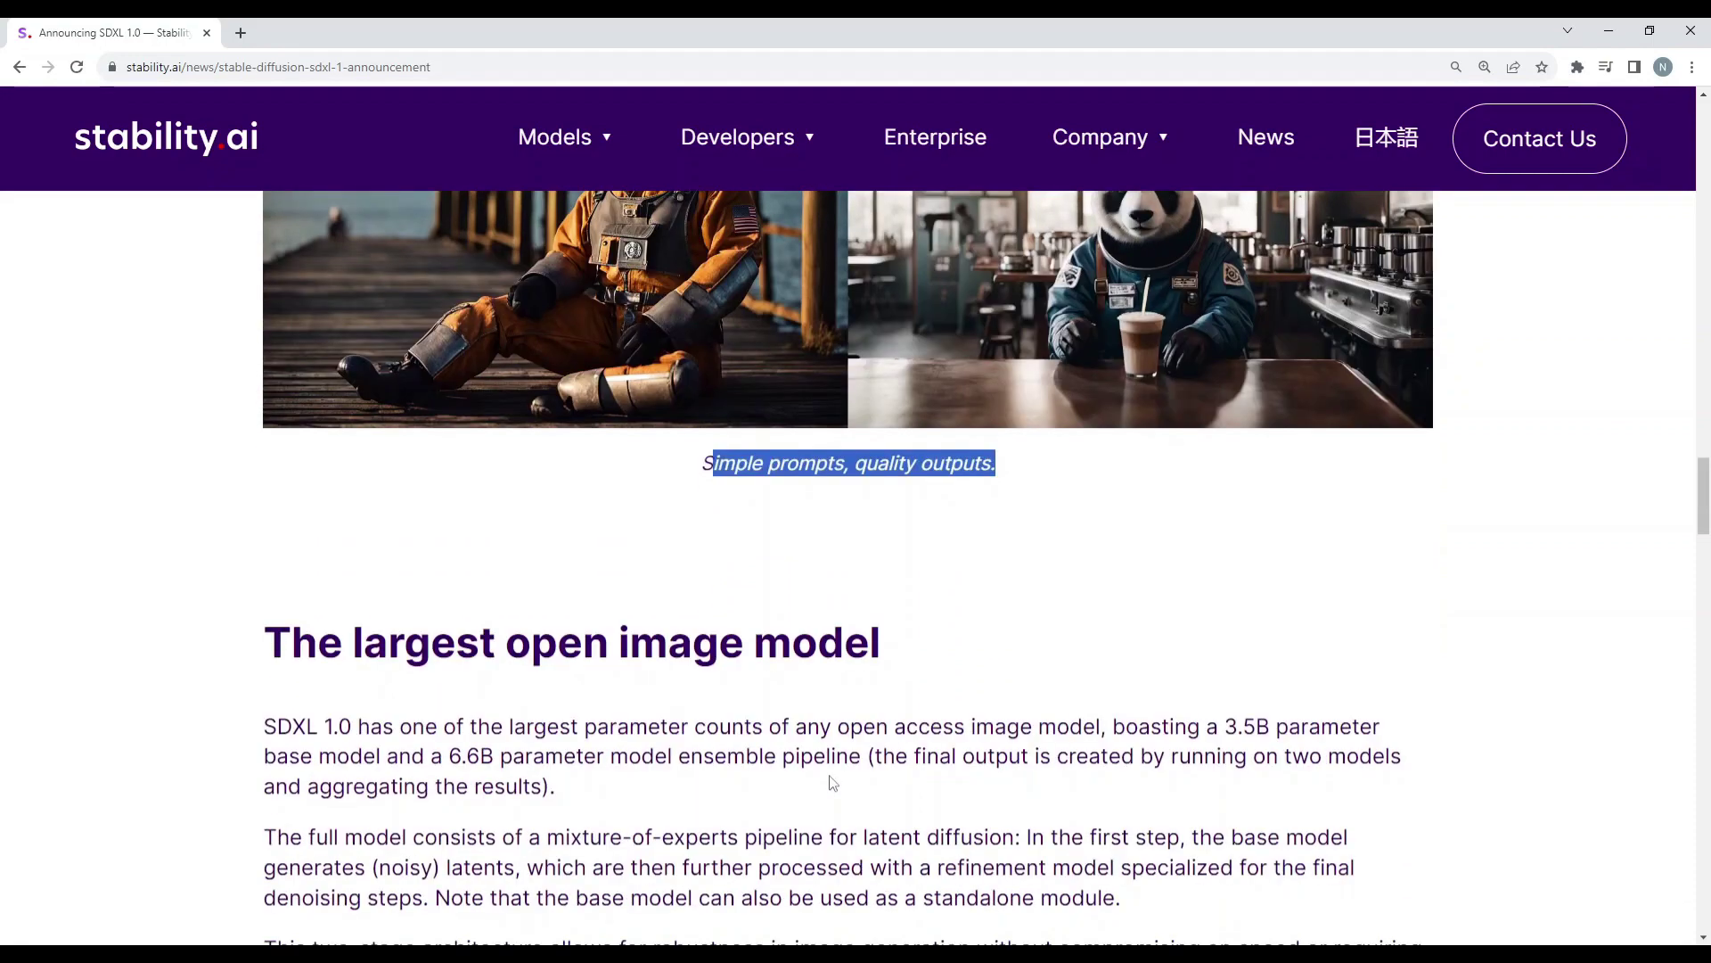
pyautogui.scroll(-4, 831, 779)
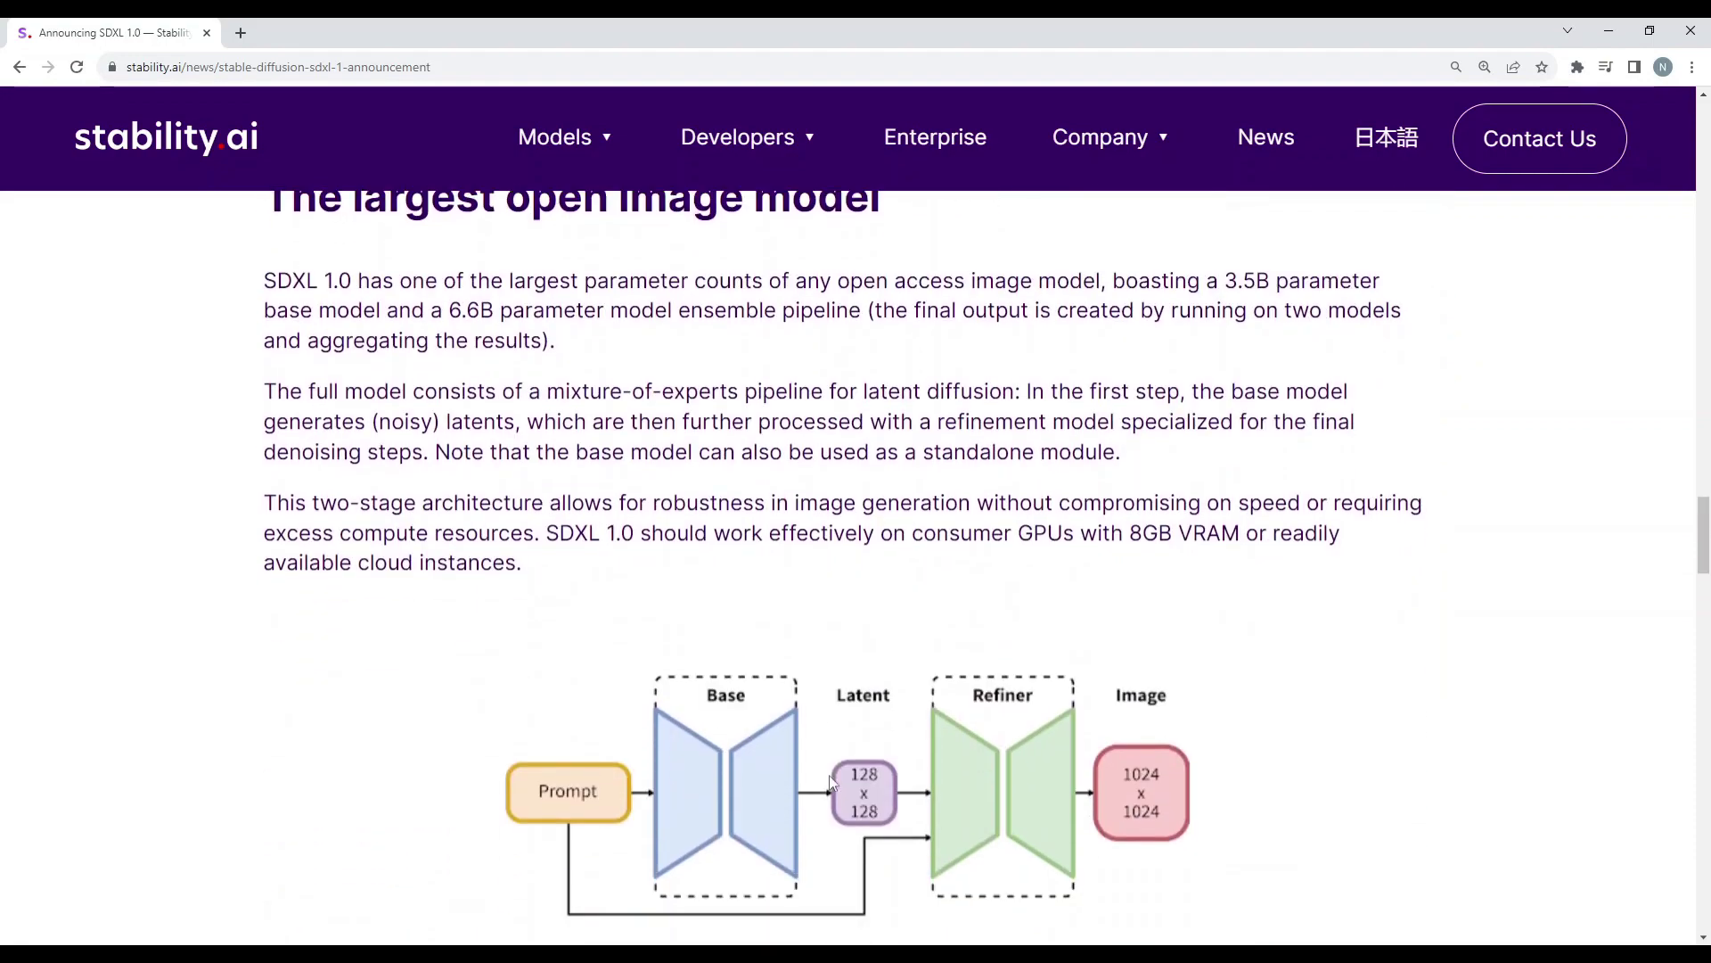
pyautogui.scroll(-4, 832, 783)
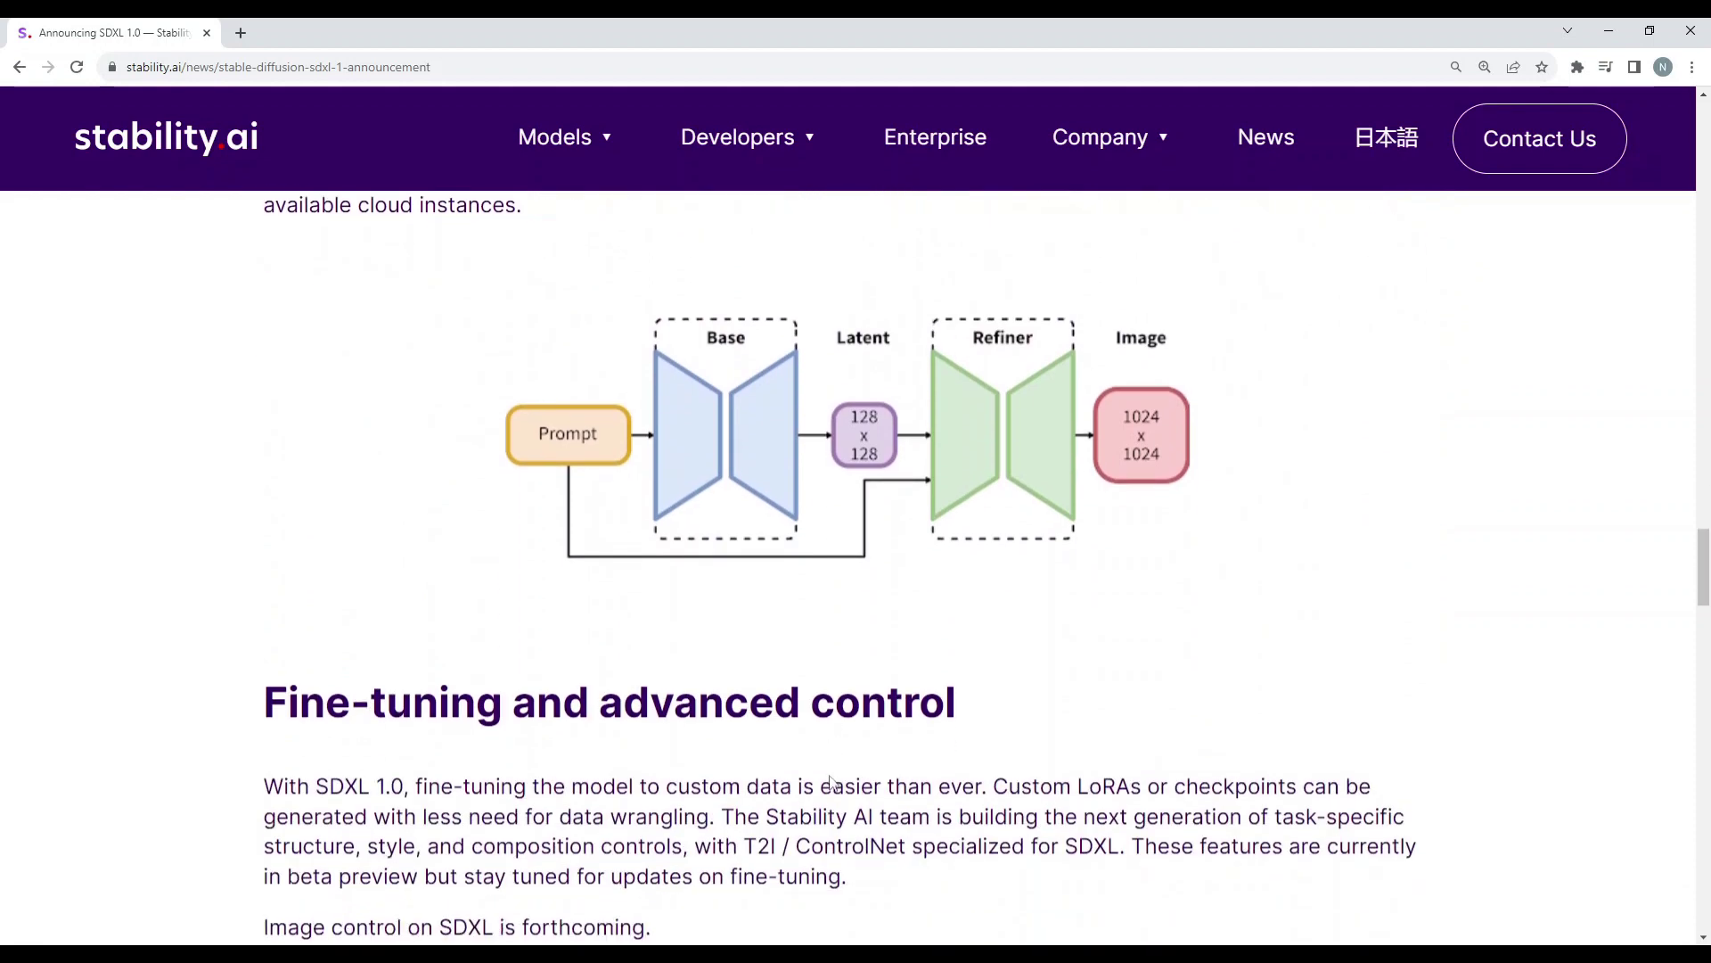
pyautogui.scroll(-4, 832, 783)
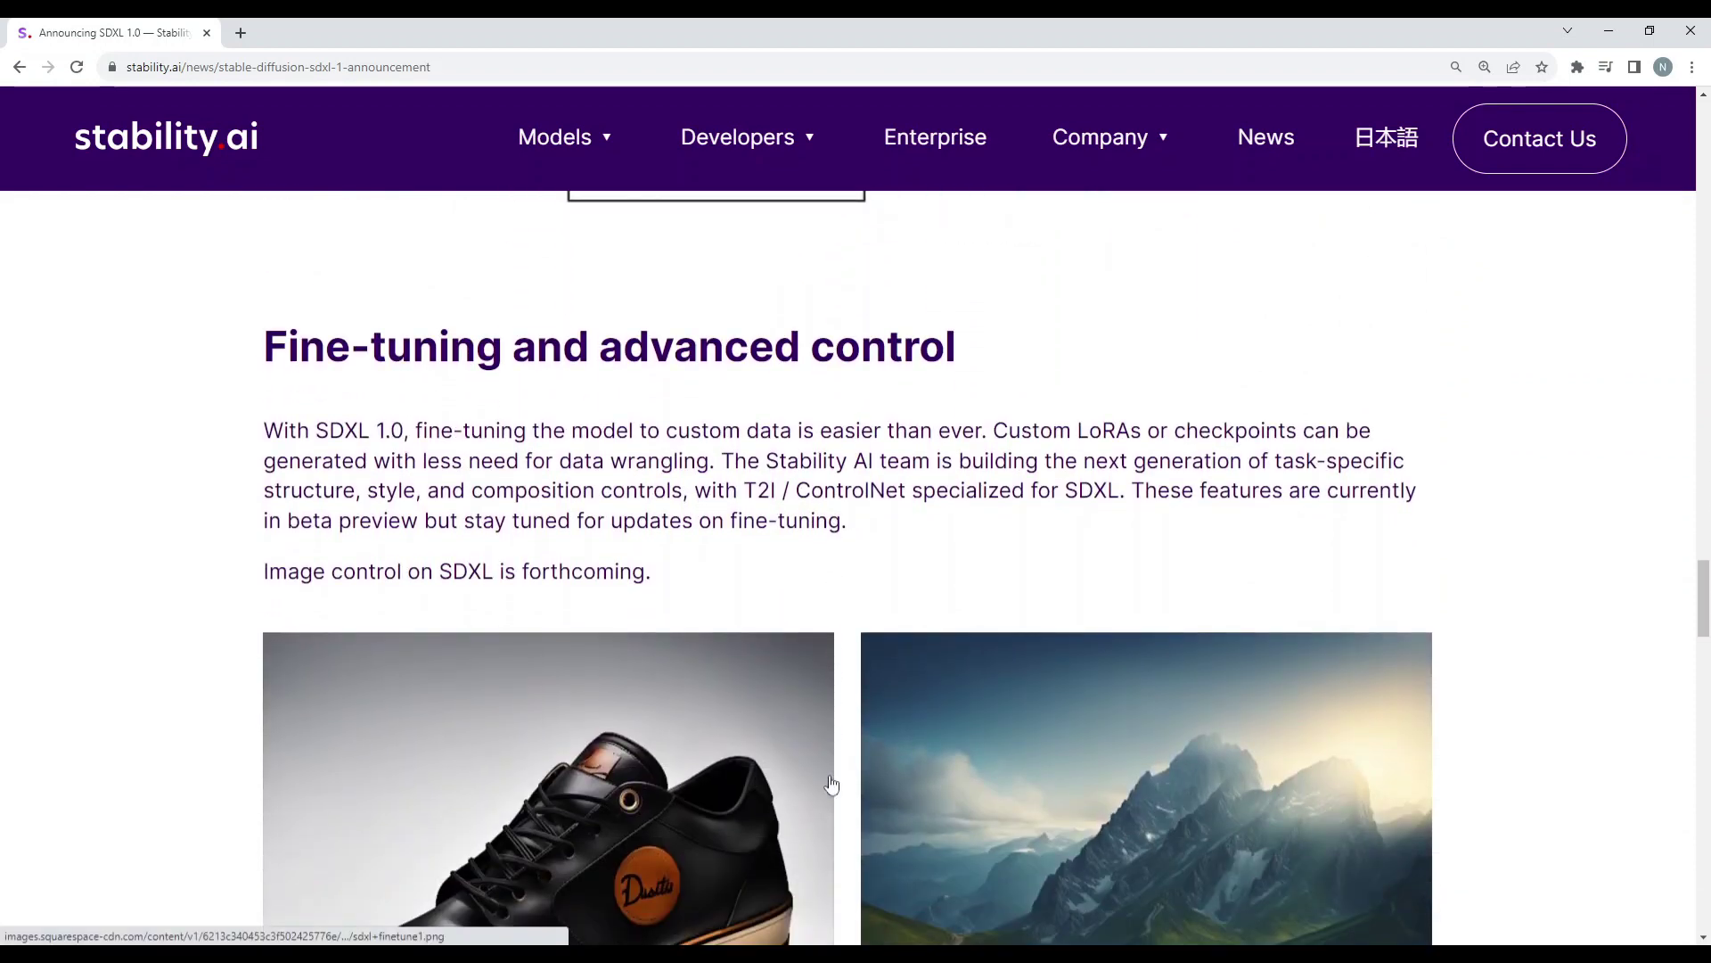
pyautogui.scroll(-2, 832, 784)
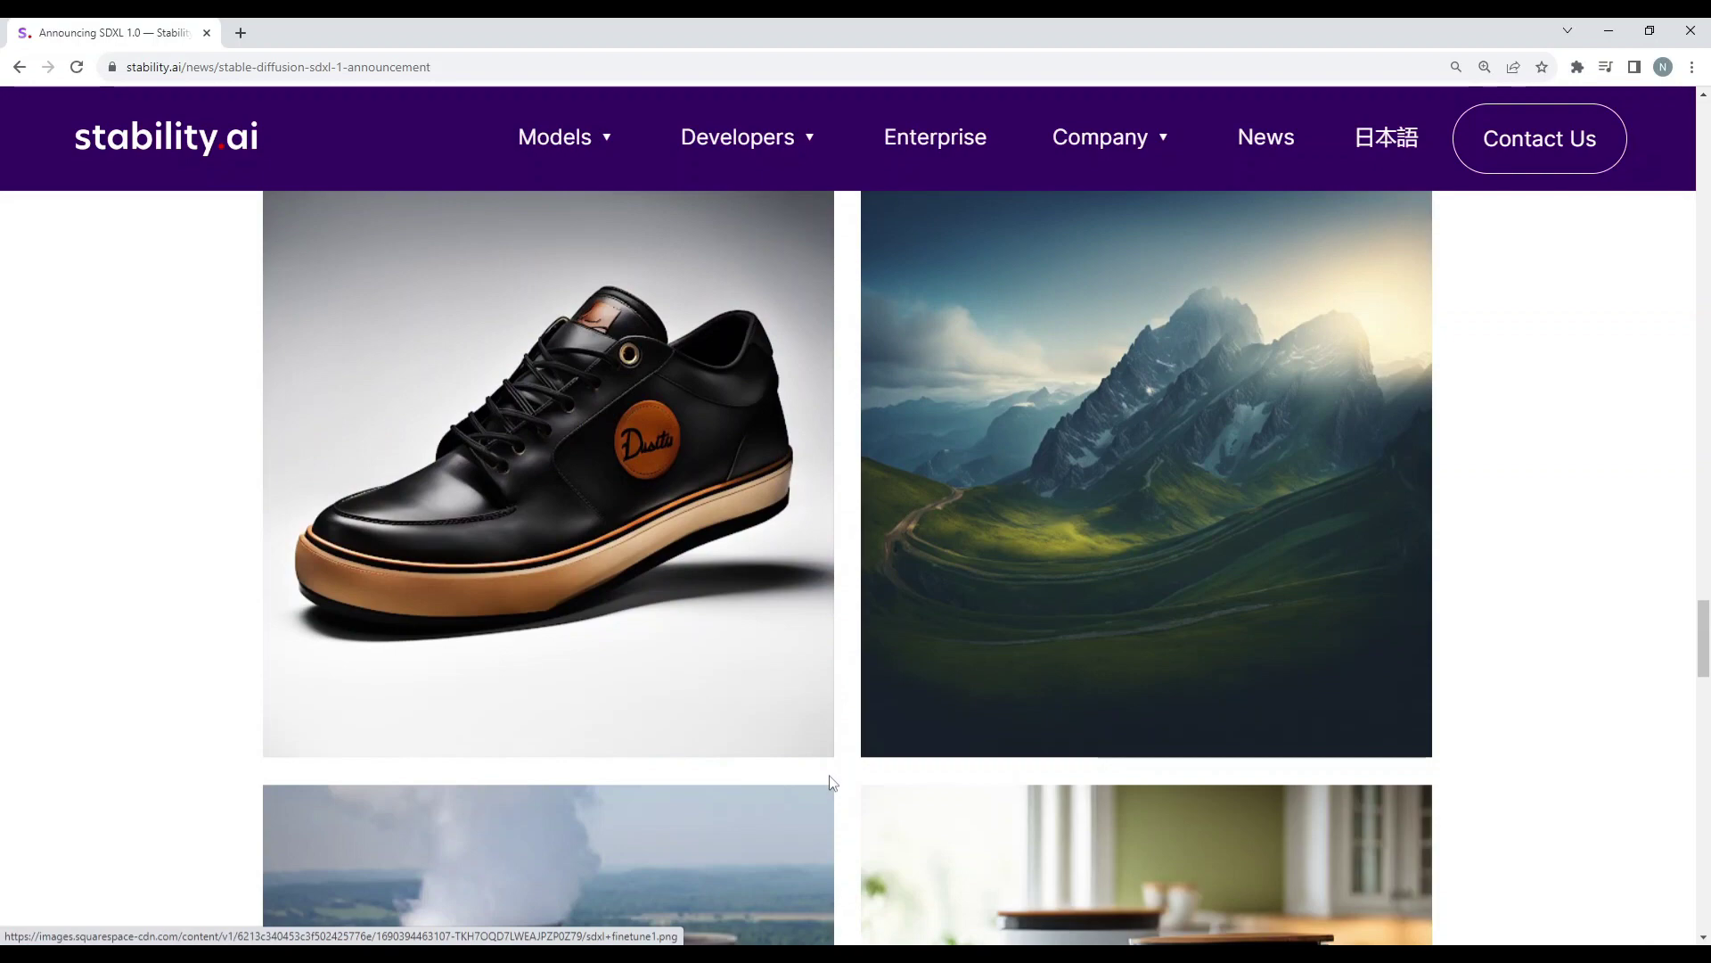
# - Enlarge the shoe example image, view the next two fine-tuning images, then close the viewer
pyautogui.click(729, 640)
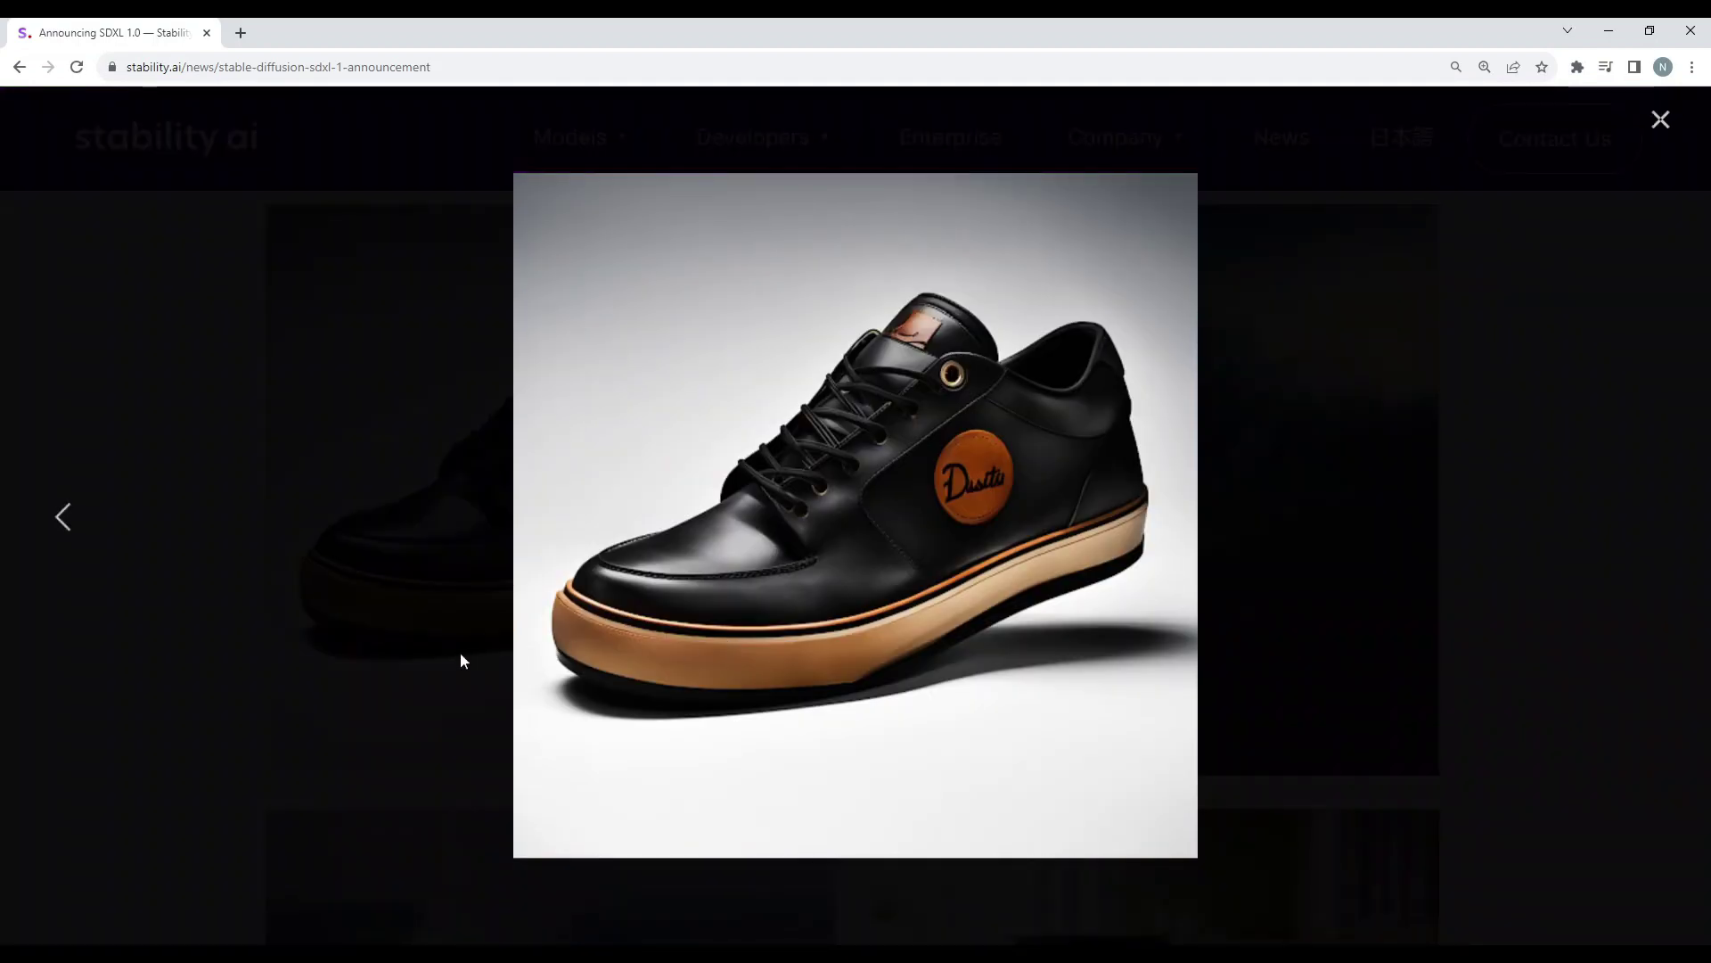
pyautogui.press('Right')
pyautogui.press('Right')
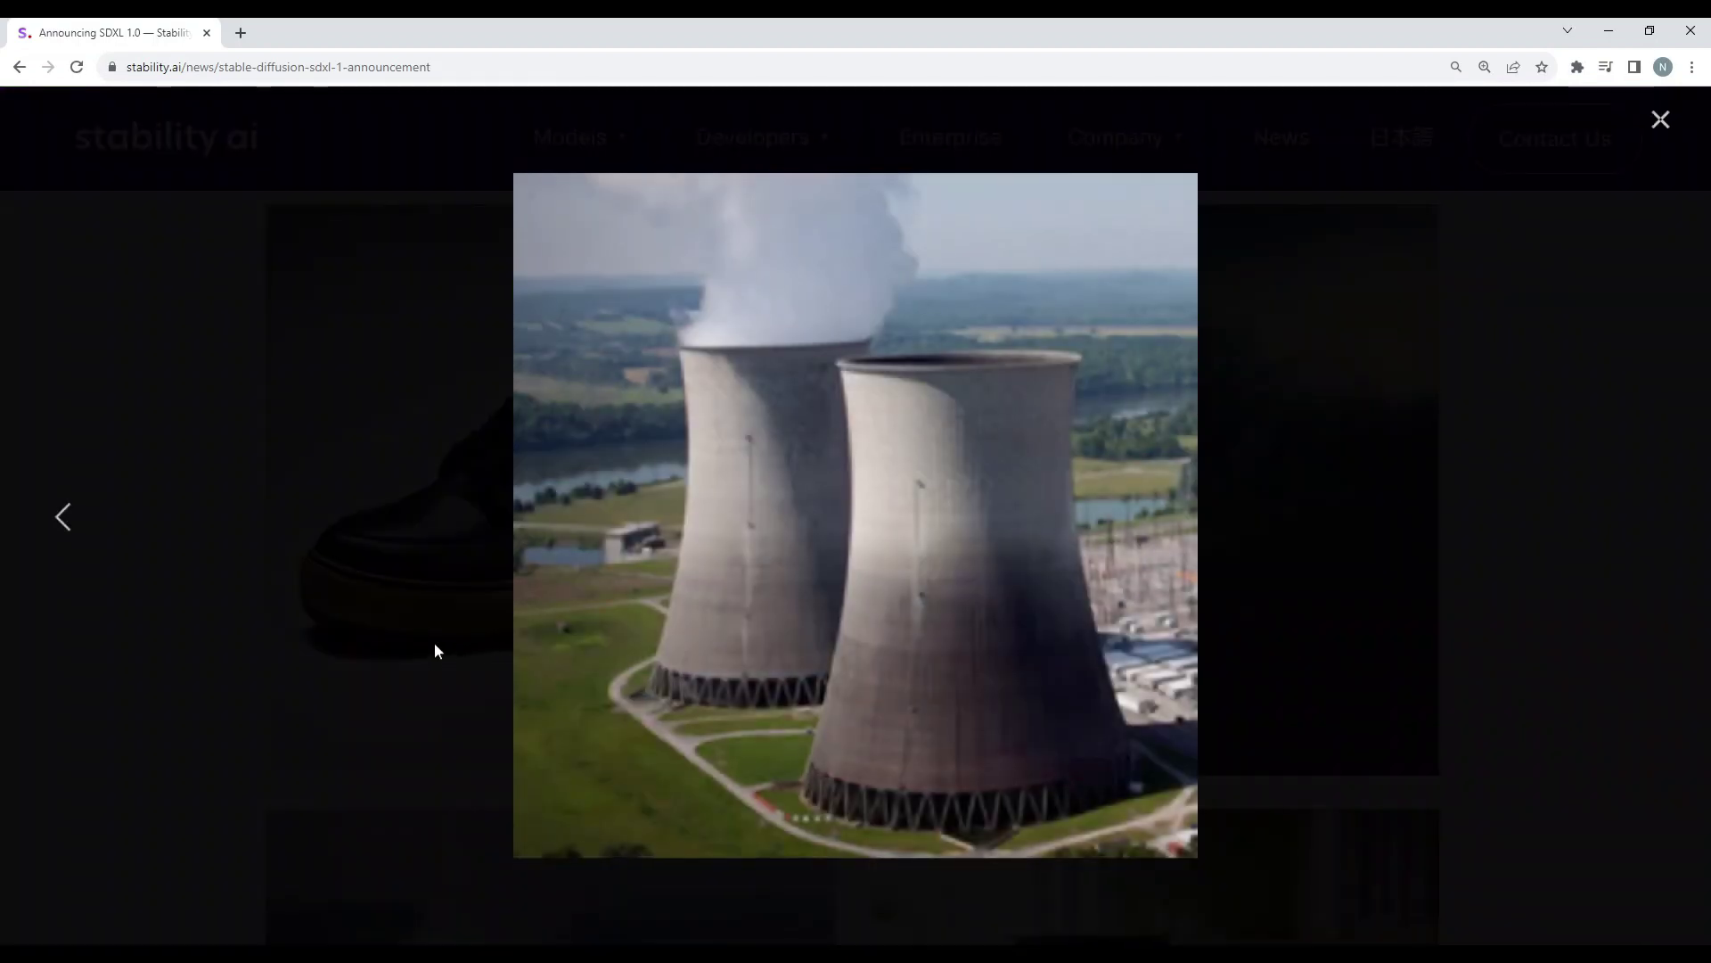
pyautogui.press('Right')
pyautogui.press('Right')
pyautogui.press('Right')
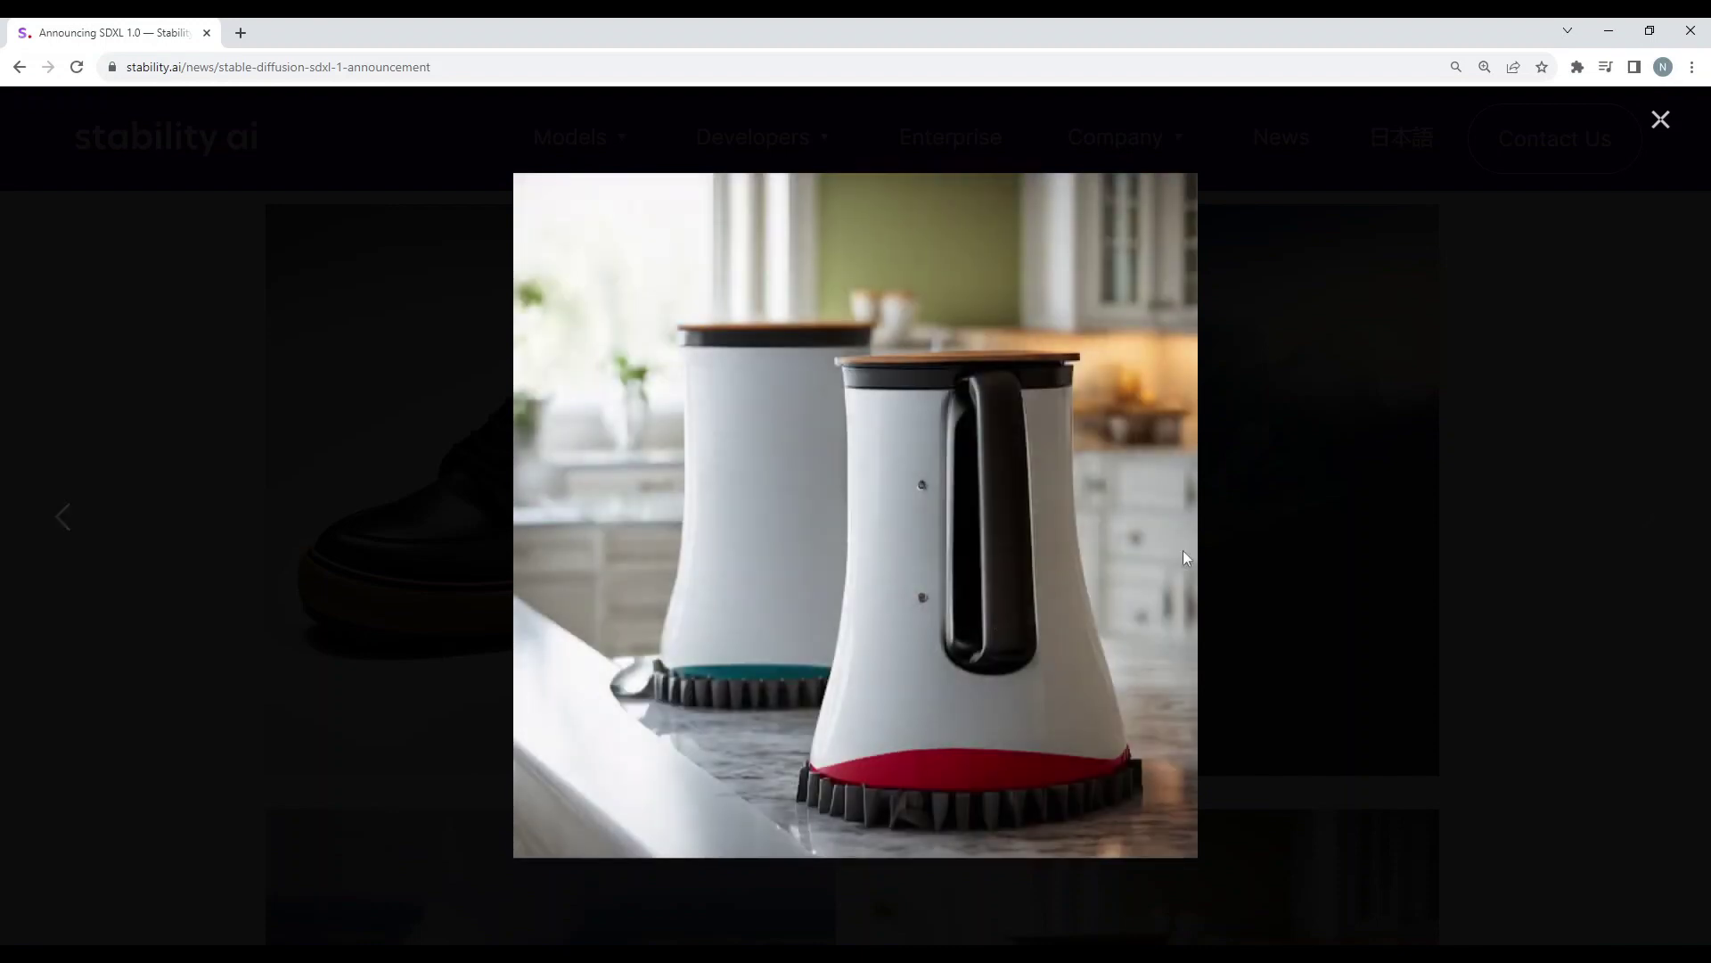
pyautogui.click(1661, 120)
pyautogui.scroll(-6, 1181, 799)
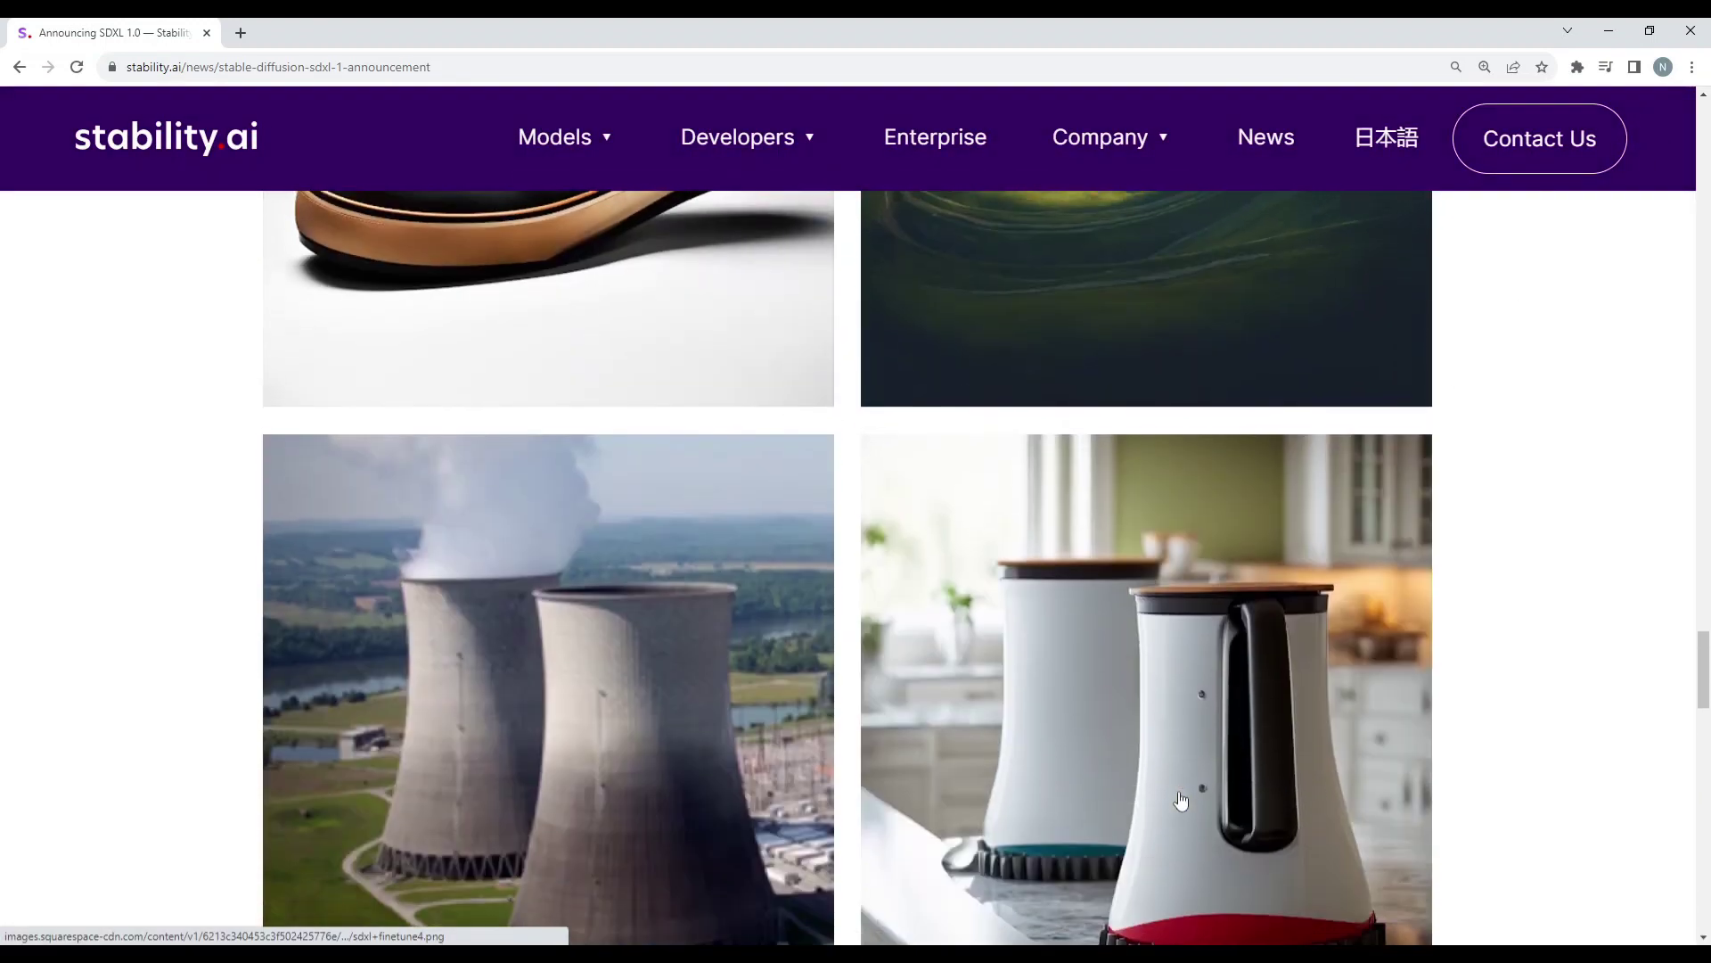
pyautogui.scroll(-3, 1181, 800)
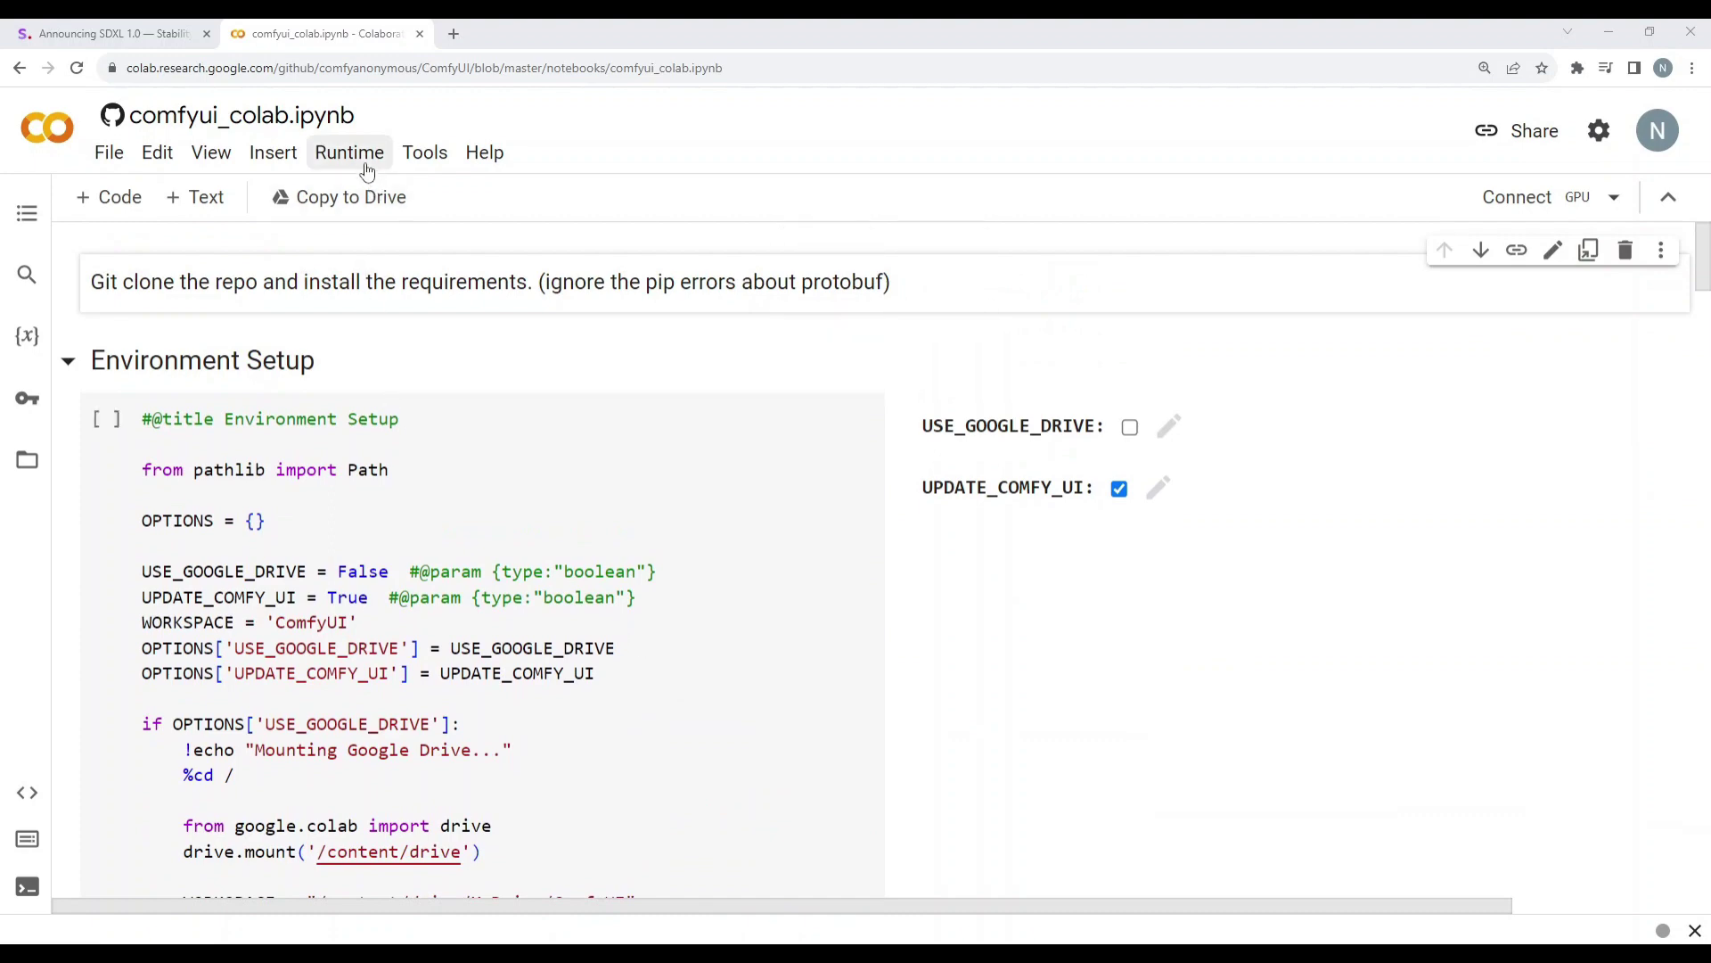
# - Save the notebook's runtime type as Python 3 with a T4 GPU accelerator
pyautogui.click(361, 157)
pyautogui.click(504, 580)
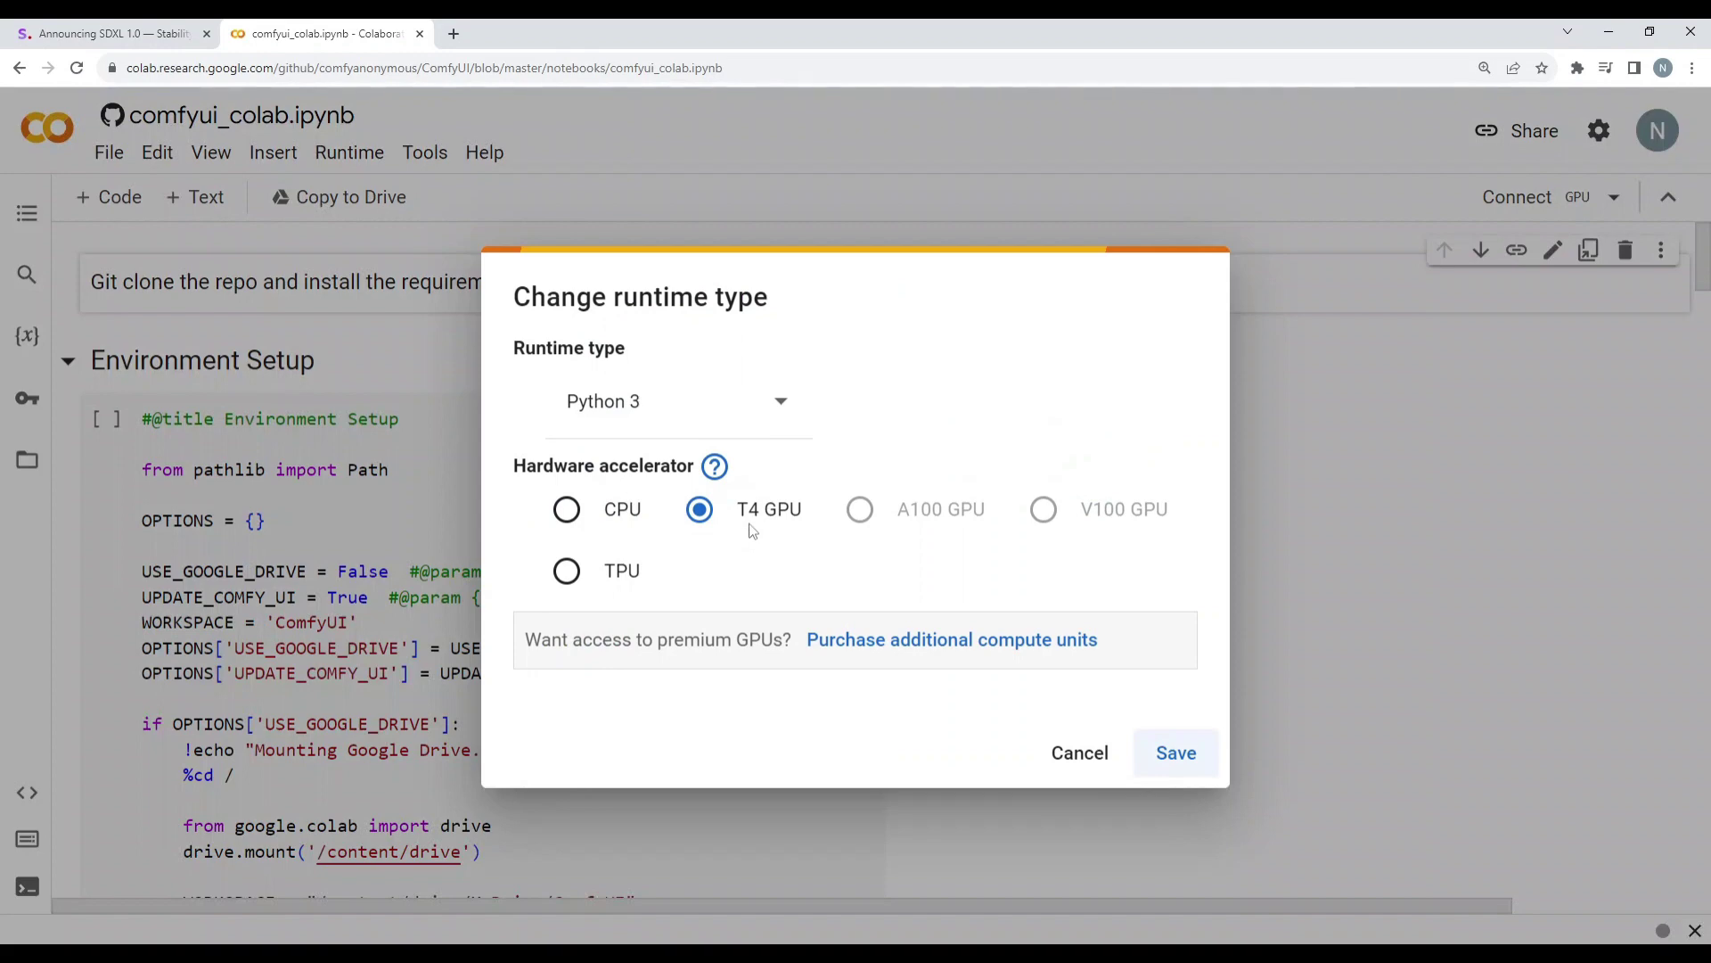
pyautogui.click(1153, 768)
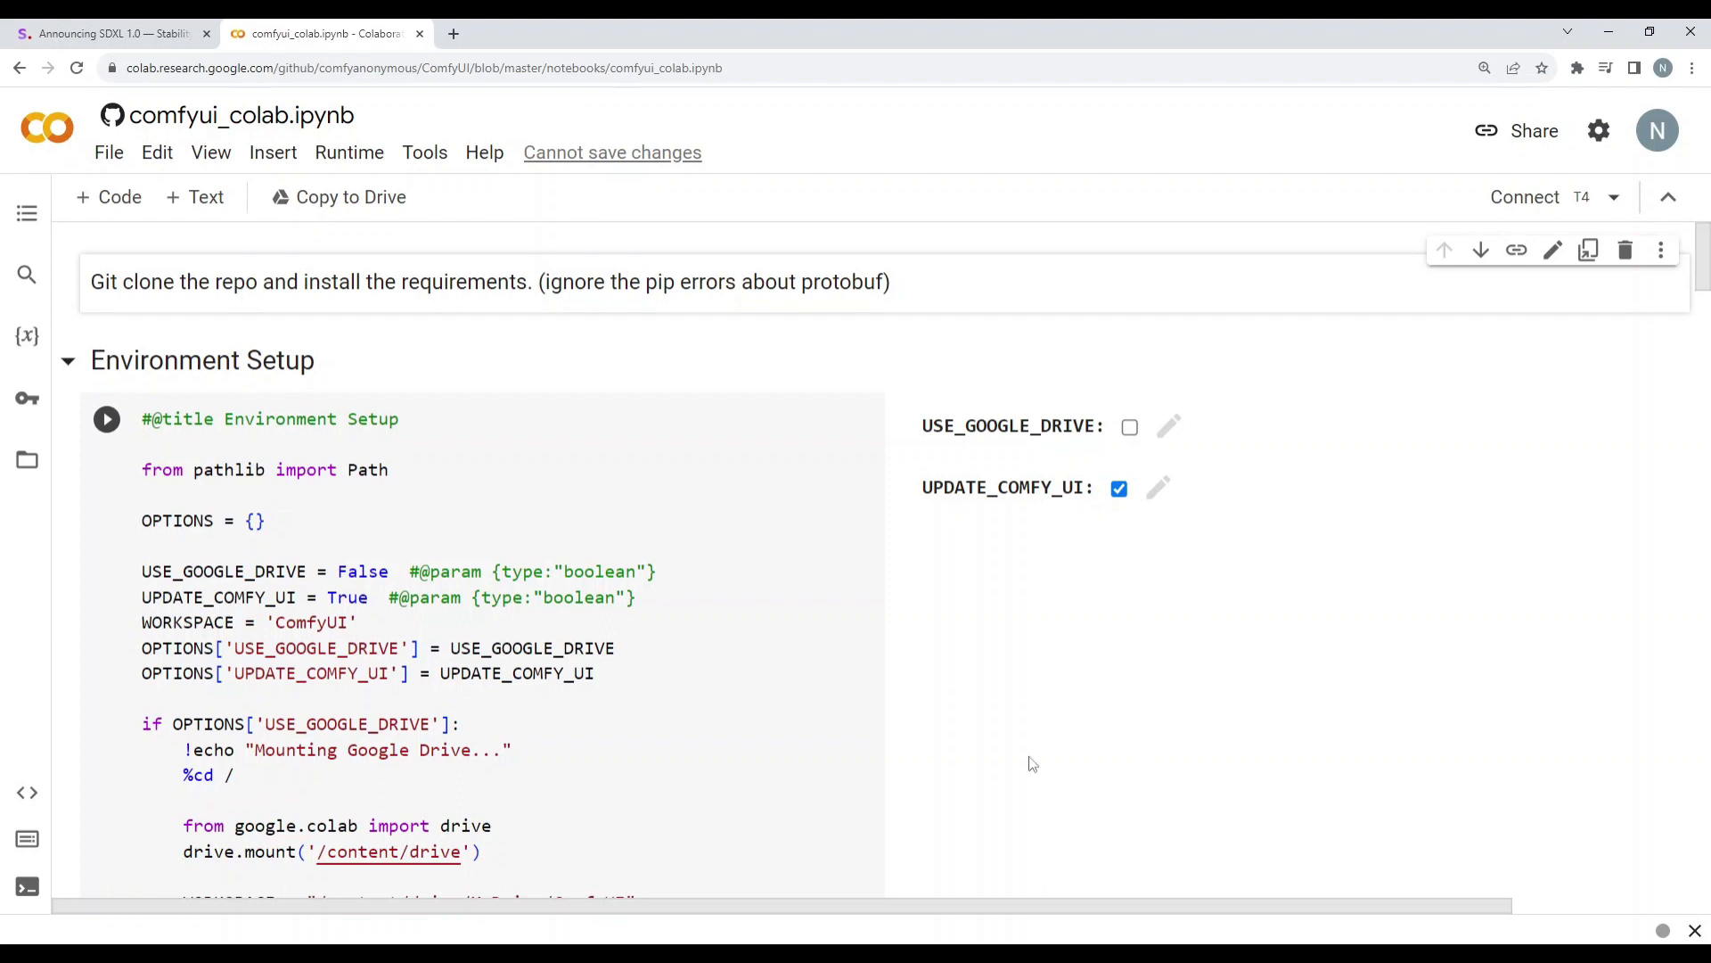
# - Run the Environment Setup cell, accepting the compute unit warning and the Run anyway prompt
pyautogui.scroll(-1, 807, 653)
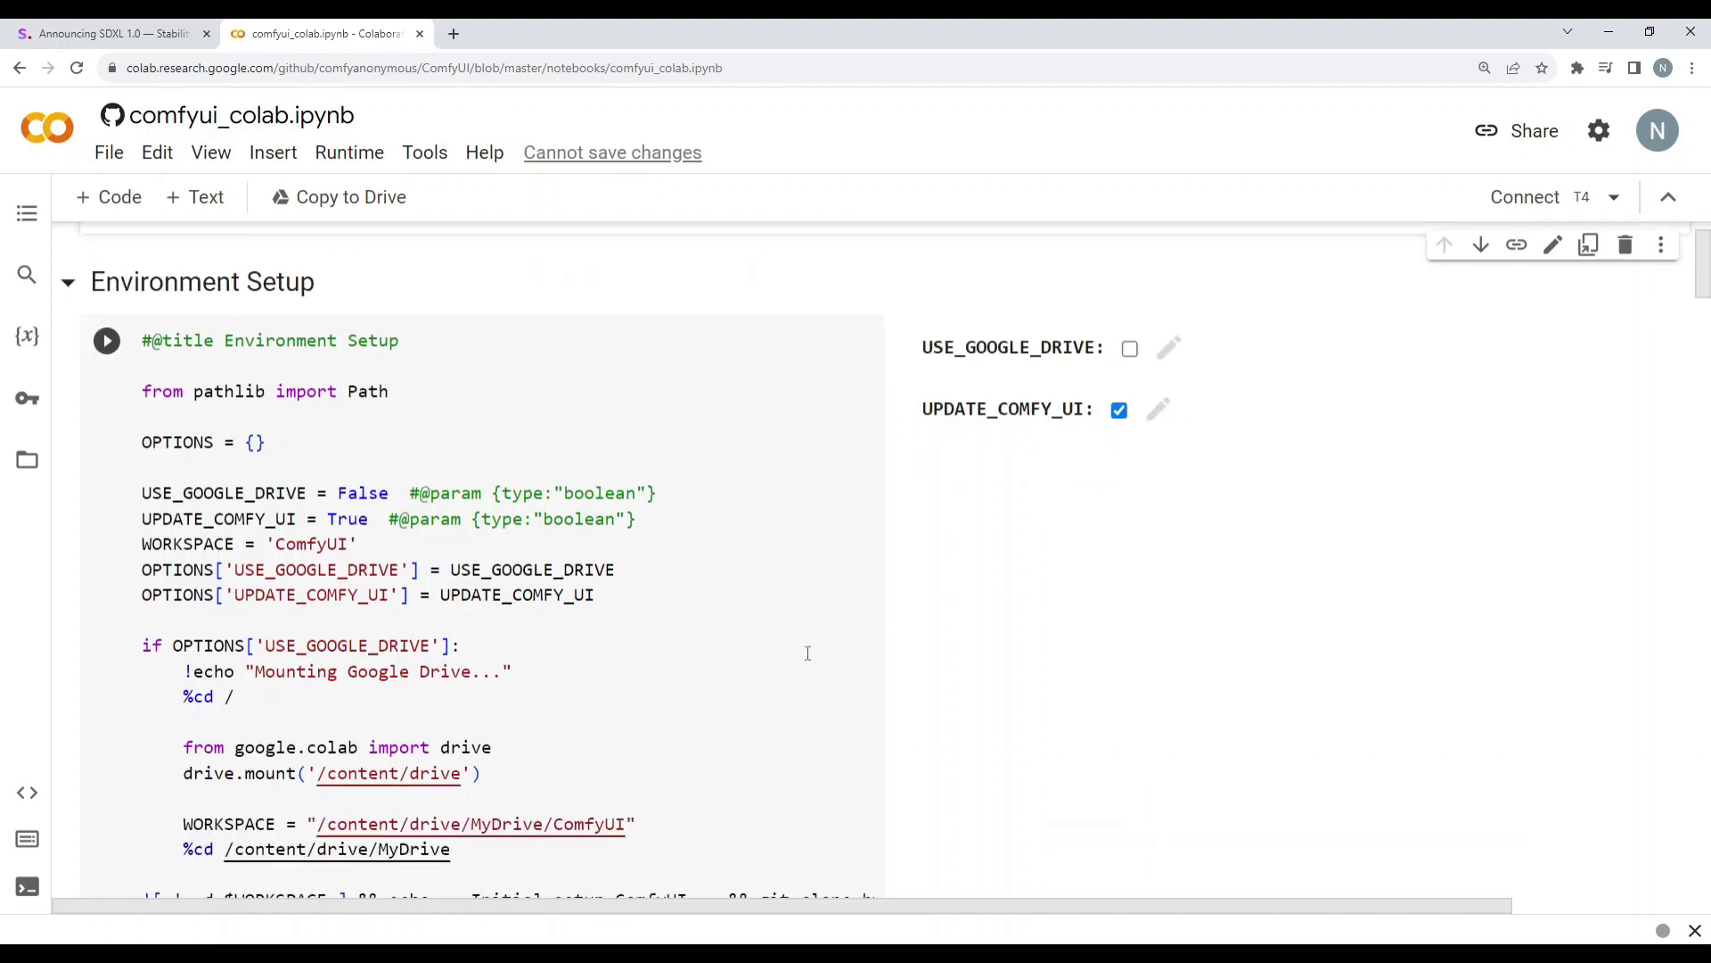
pyautogui.scroll(-2, 808, 654)
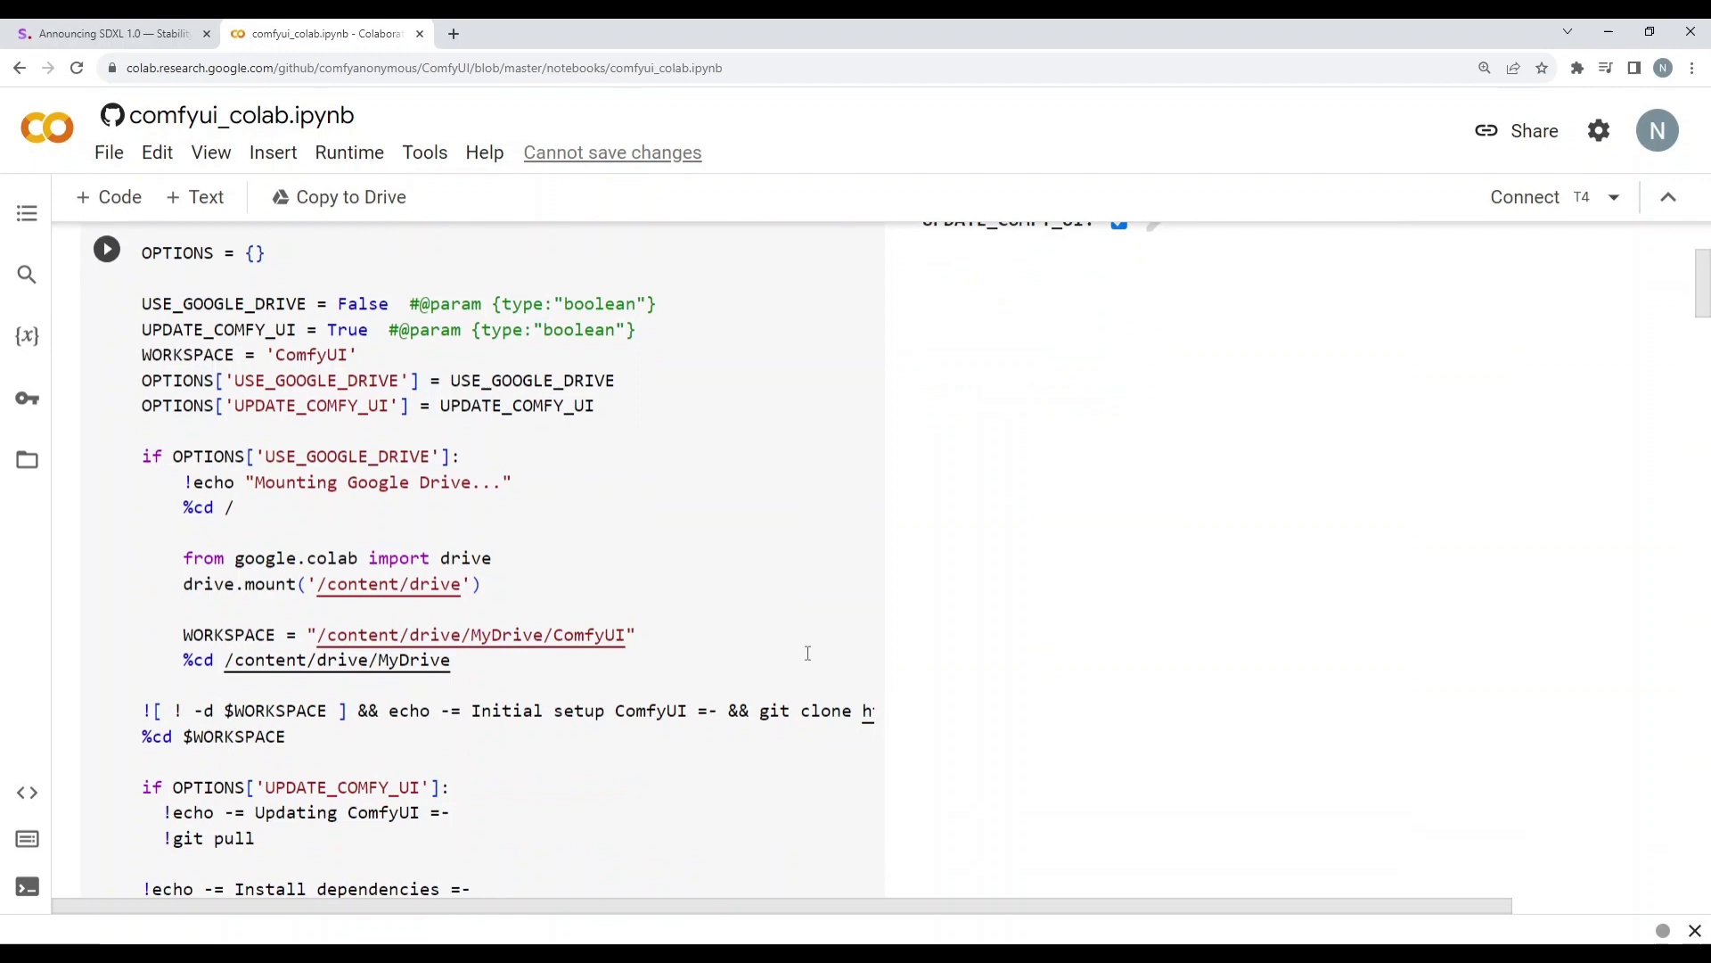
pyautogui.scroll(3, 807, 654)
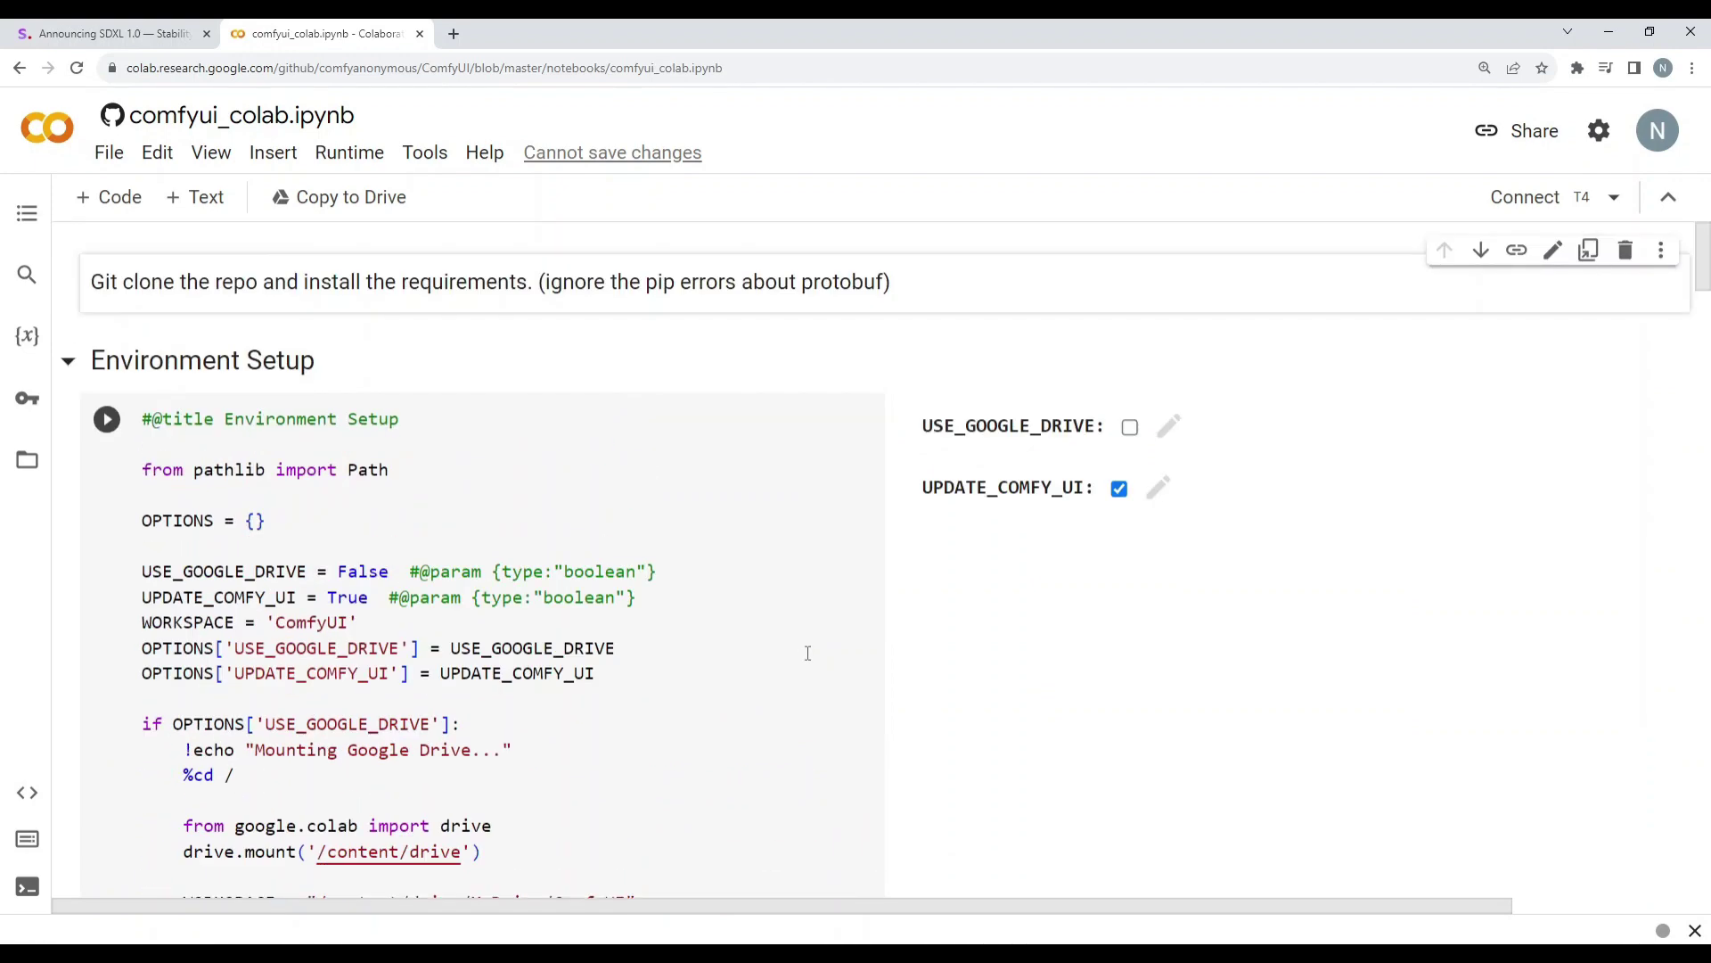
pyautogui.scroll(-1, 808, 653)
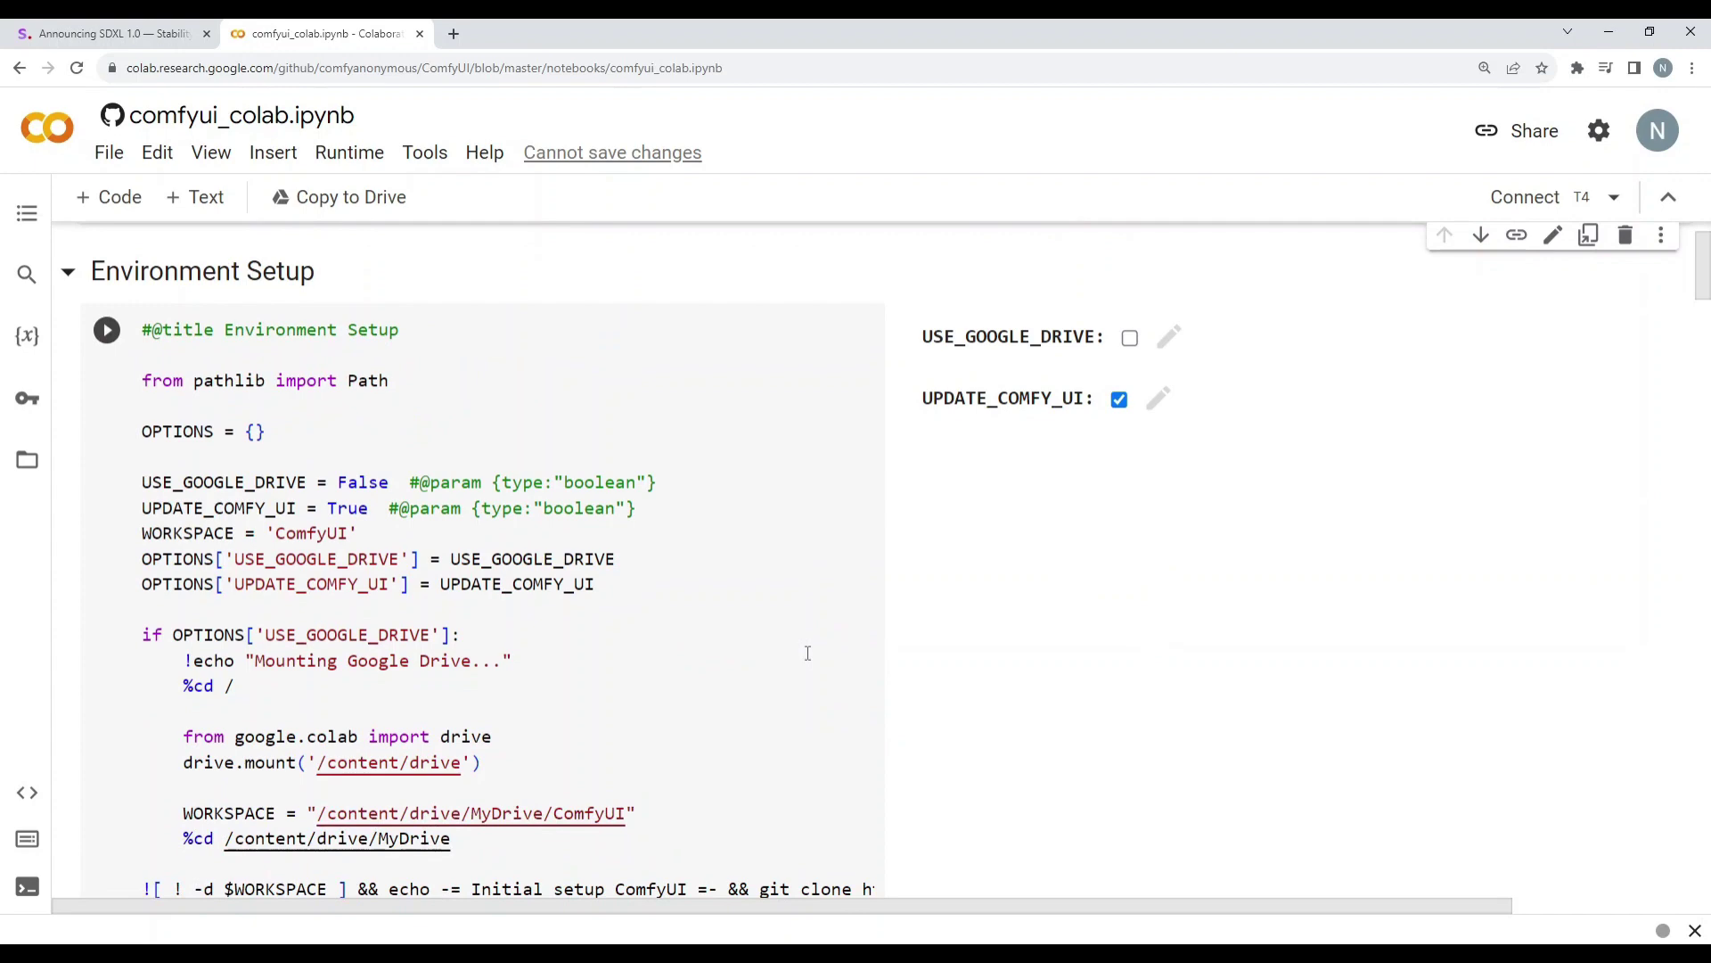
pyautogui.scroll(-3, 808, 653)
pyautogui.scroll(4, 807, 654)
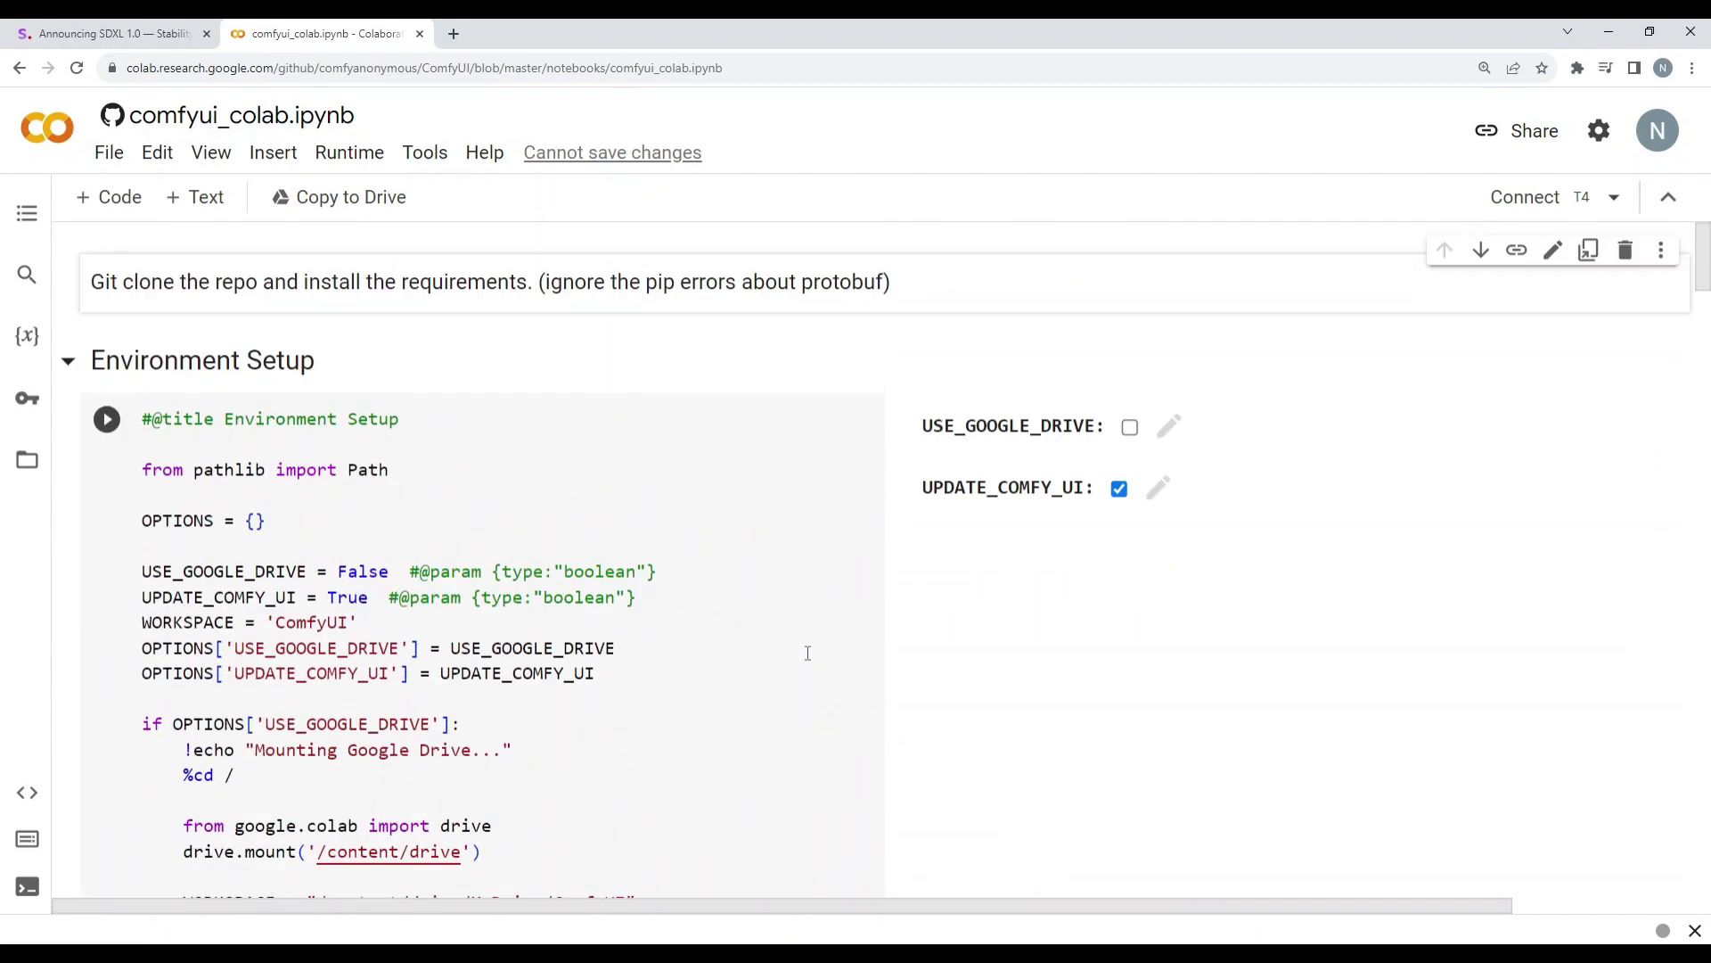
pyautogui.scroll(-3, 808, 653)
pyautogui.scroll(2, 808, 653)
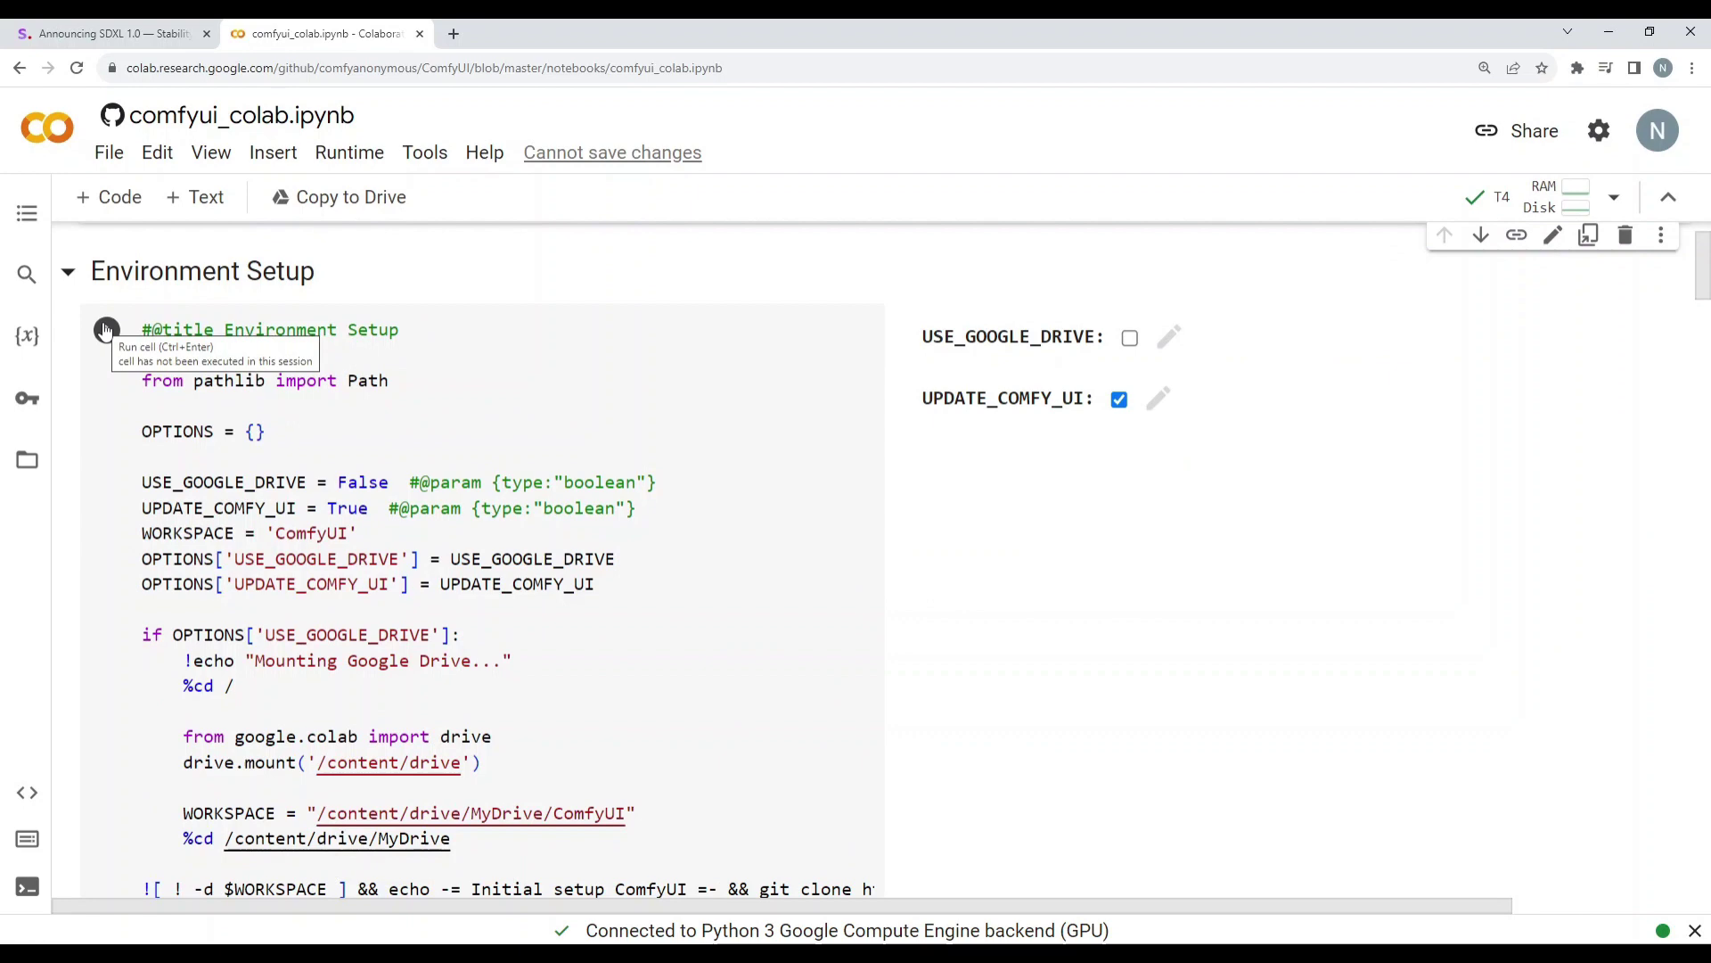
pyautogui.click(105, 329)
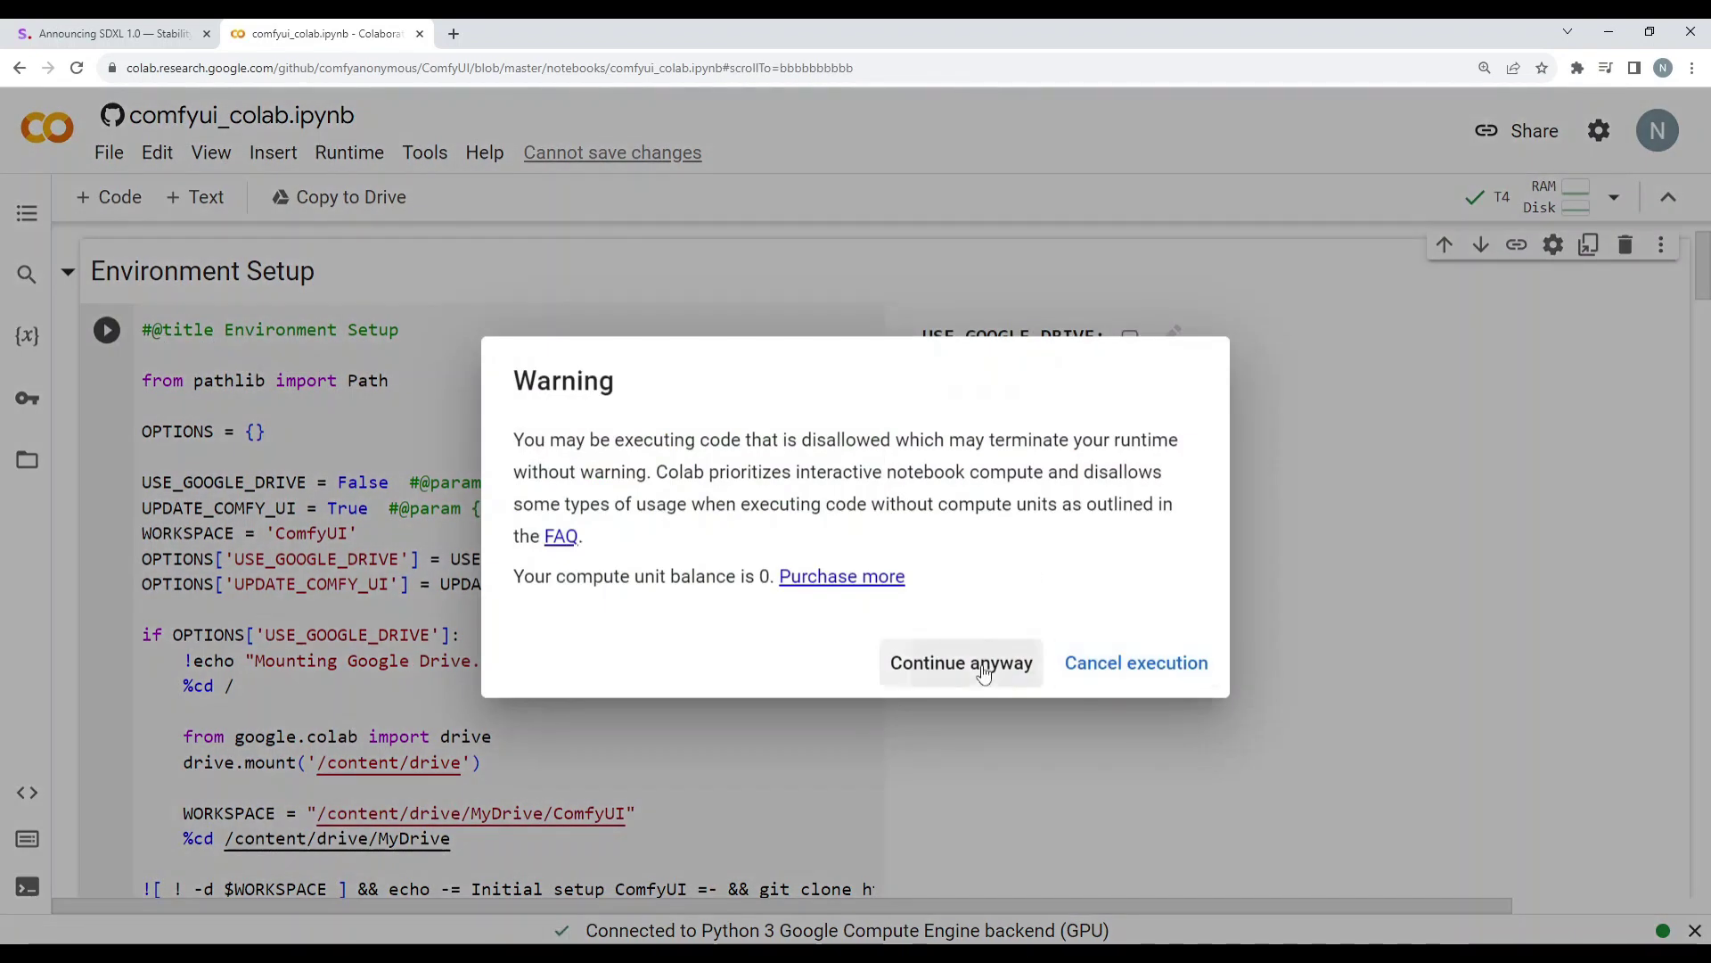
pyautogui.click(983, 667)
pyautogui.click(1185, 634)
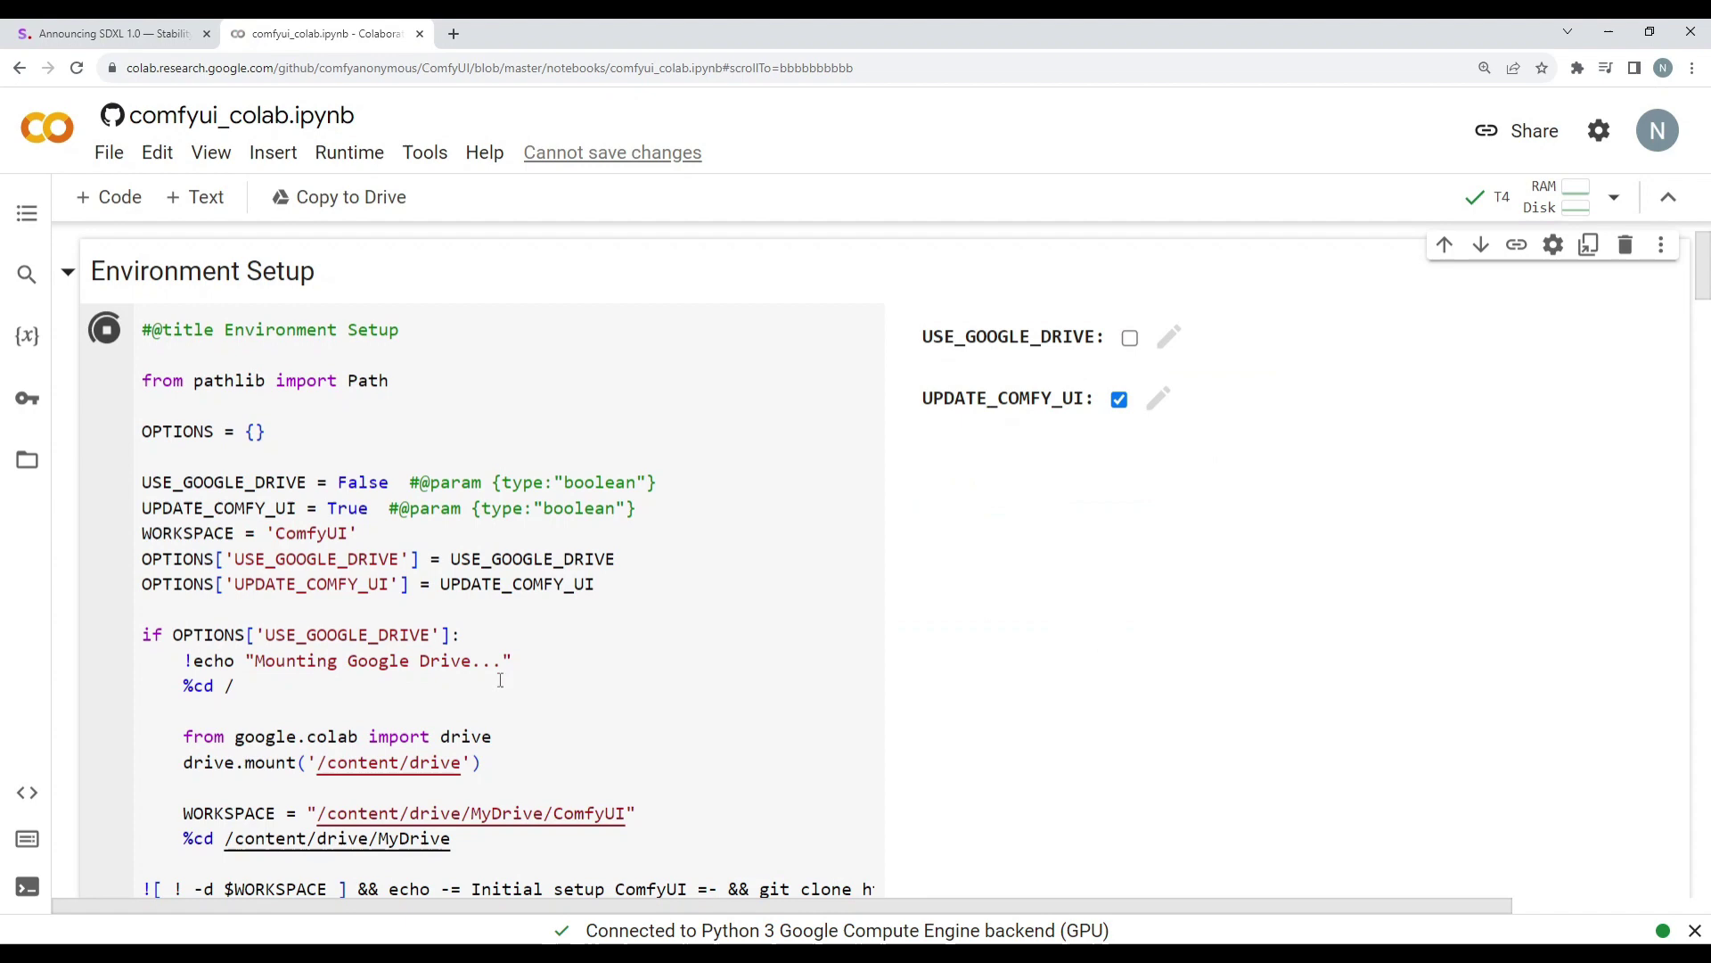
# - Follow the install output until cloning and dependency installation complete in 31s
pyautogui.scroll(-7, 481, 651)
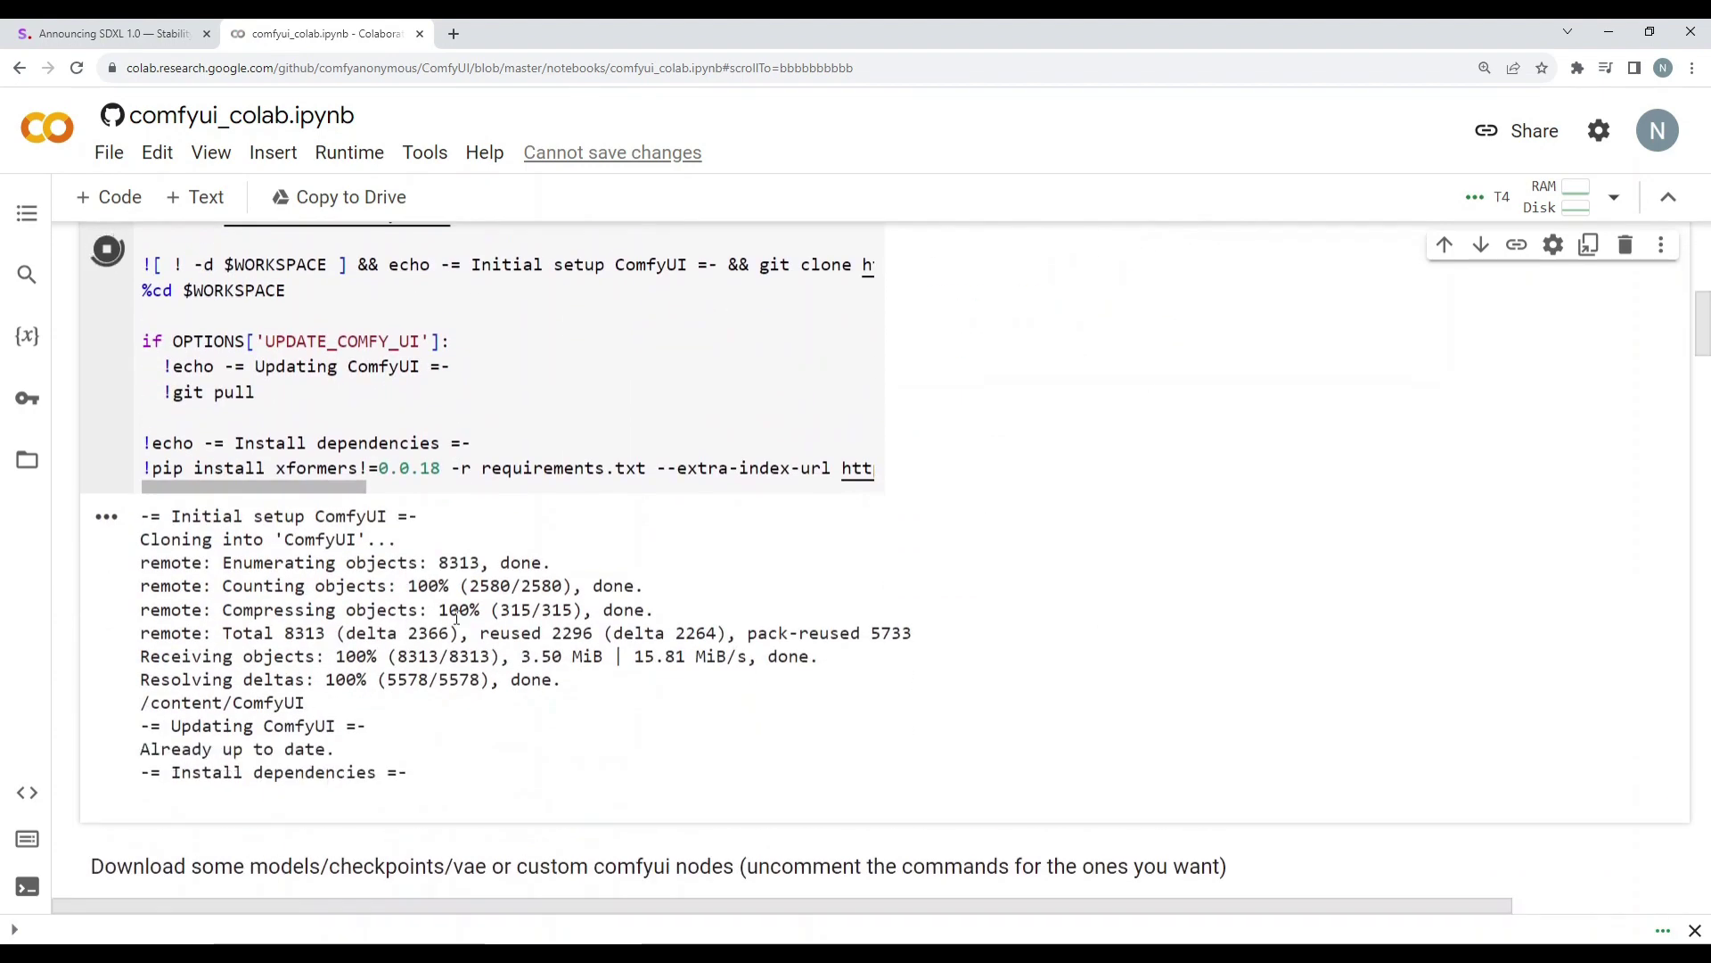
pyautogui.scroll(-1, 458, 624)
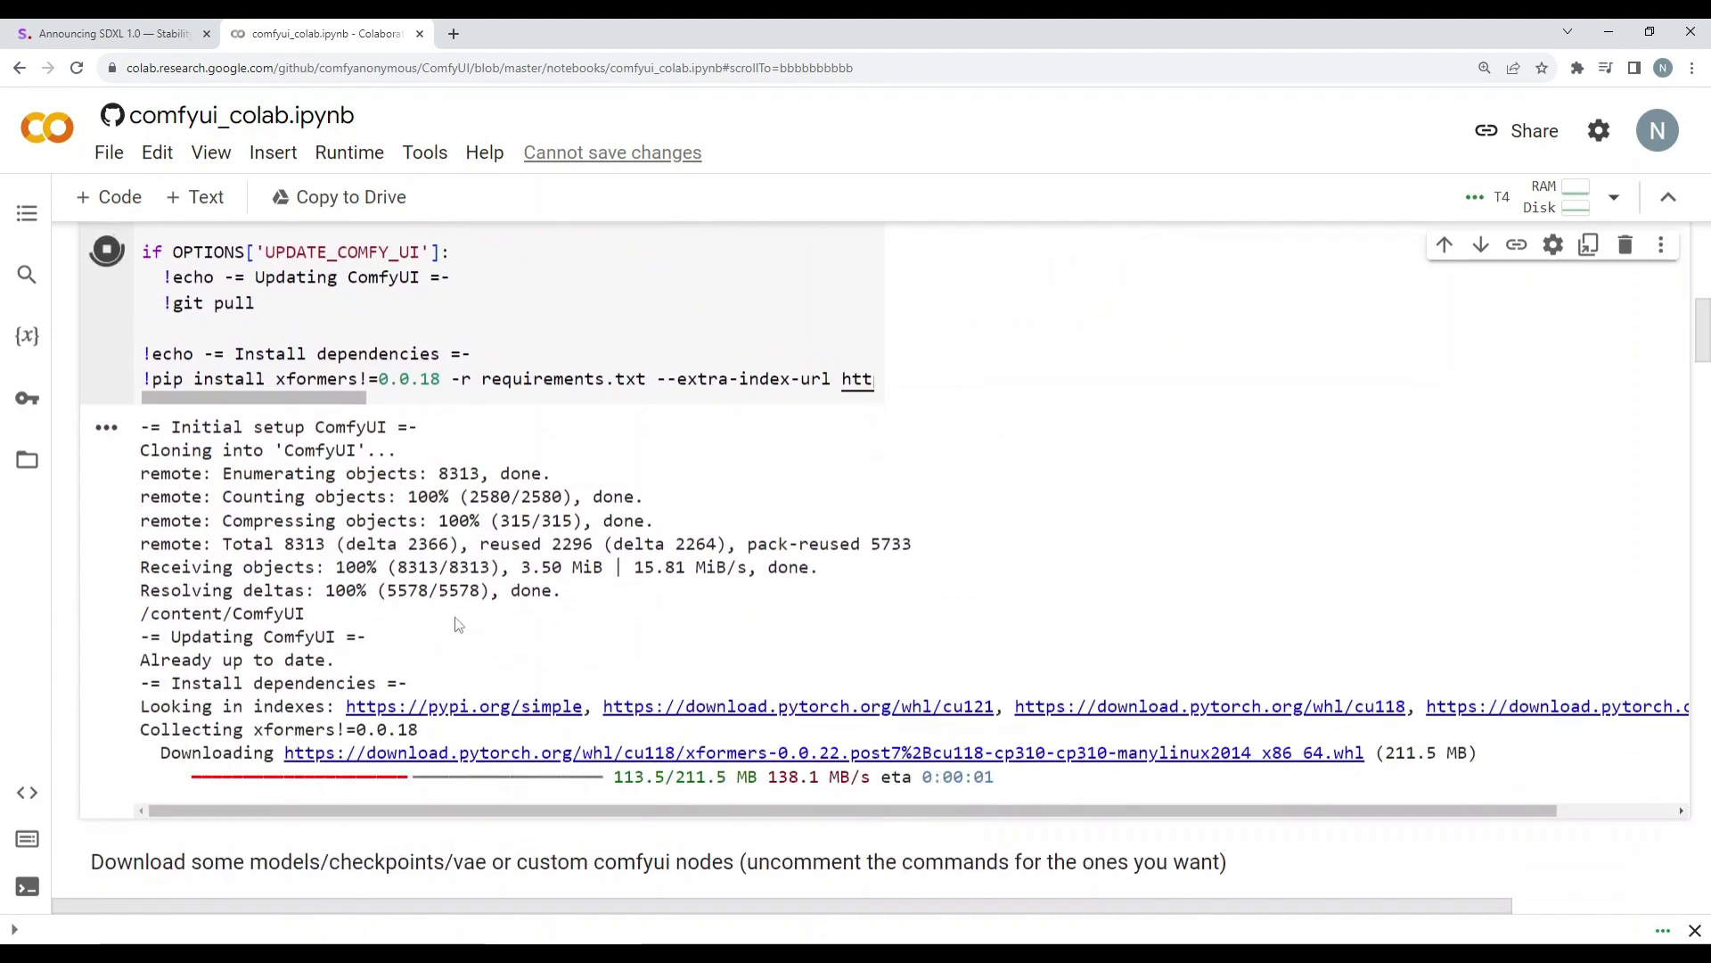
pyautogui.scroll(-8, 458, 624)
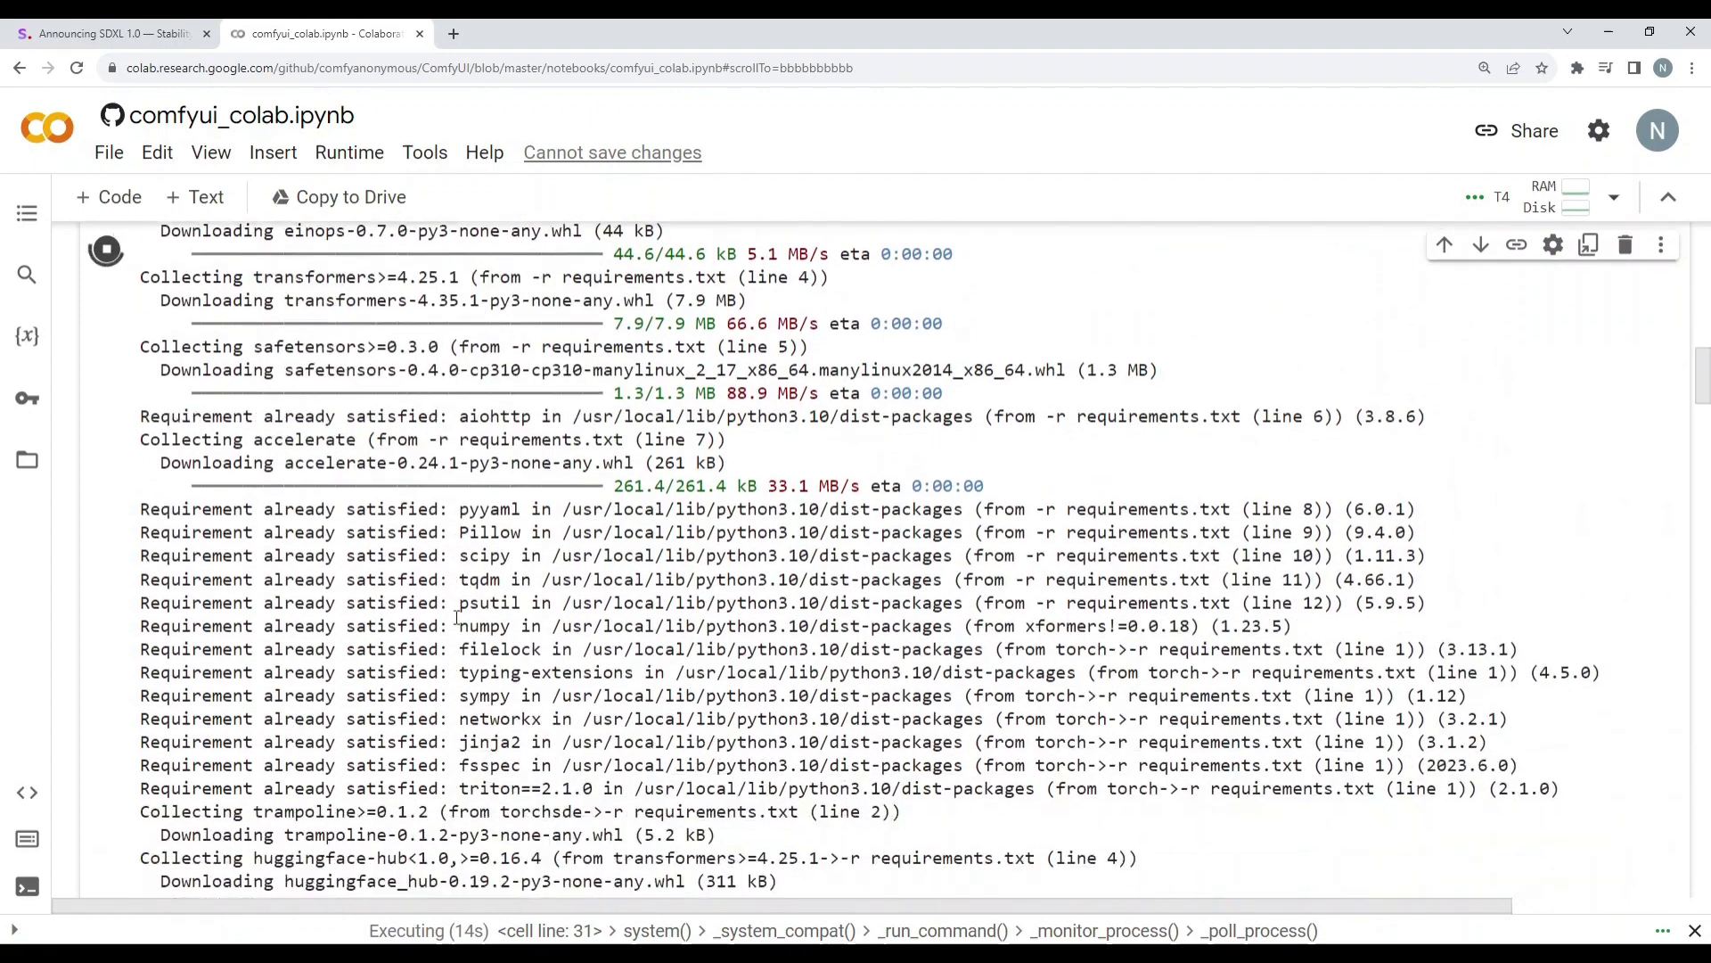
pyautogui.scroll(-3, 458, 618)
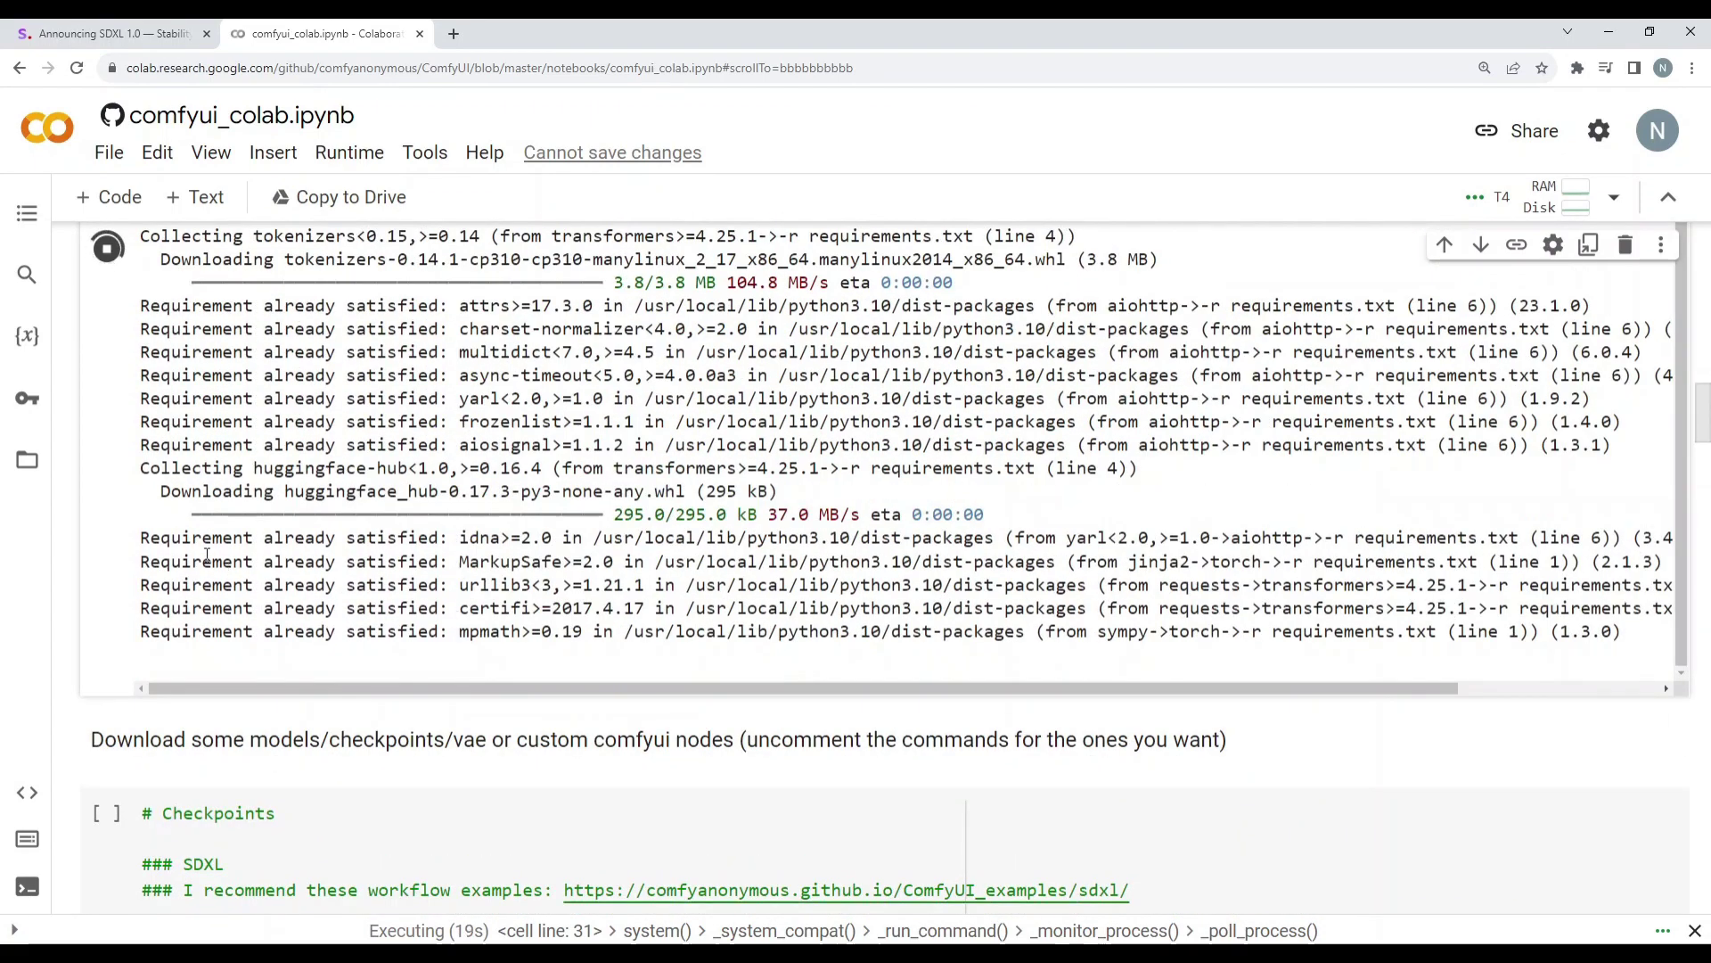
pyautogui.moveTo(140, 517); pyautogui.dragTo(444, 536)
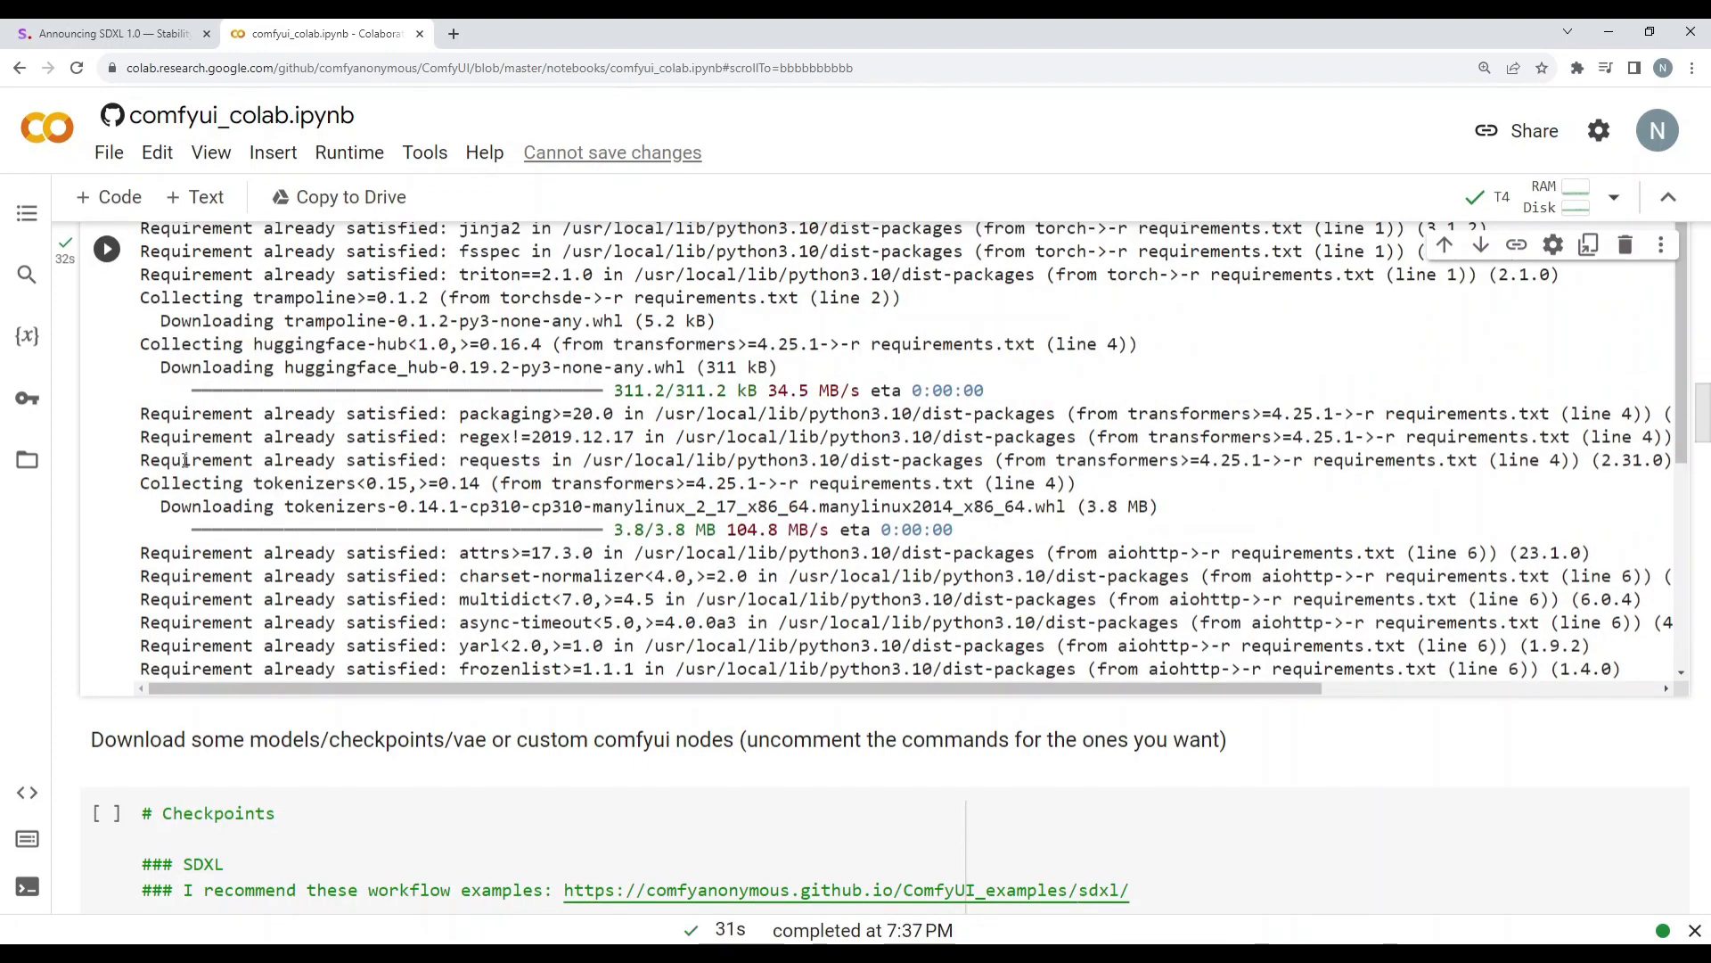
# - Remove the leading # from the sd_xl_base_1.0 and sd_xl_refiner_1.0 !wget lines
pyautogui.scroll(-5, 361, 526)
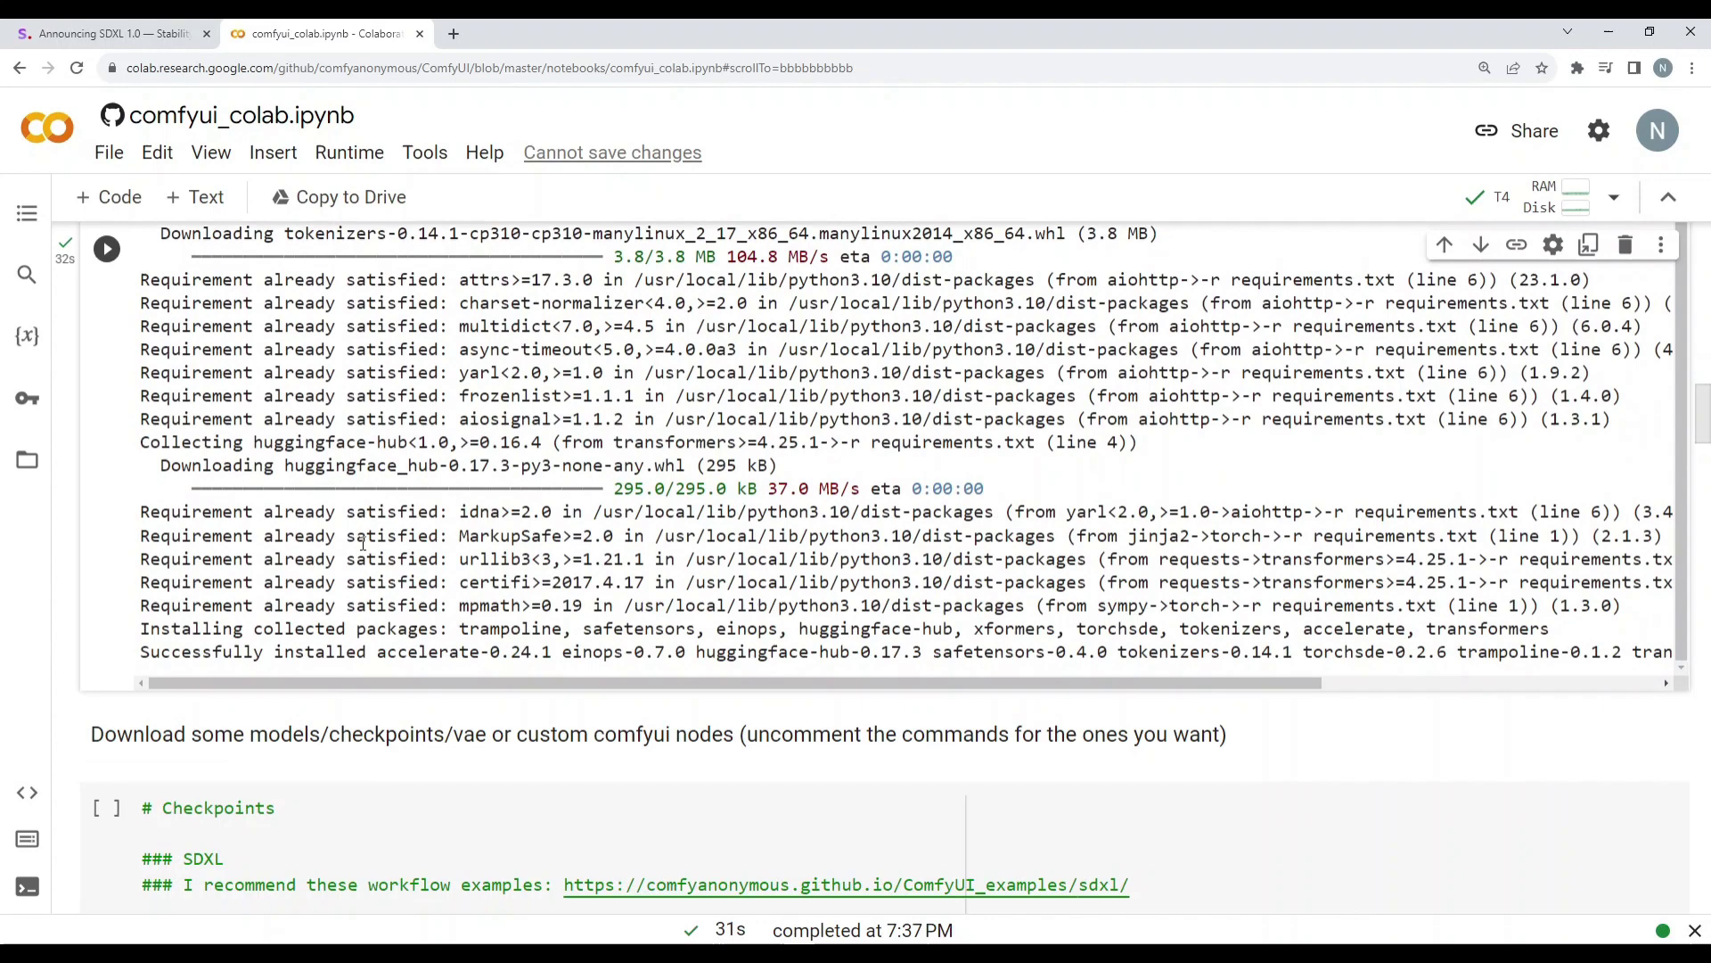
pyautogui.scroll(-2, 362, 552)
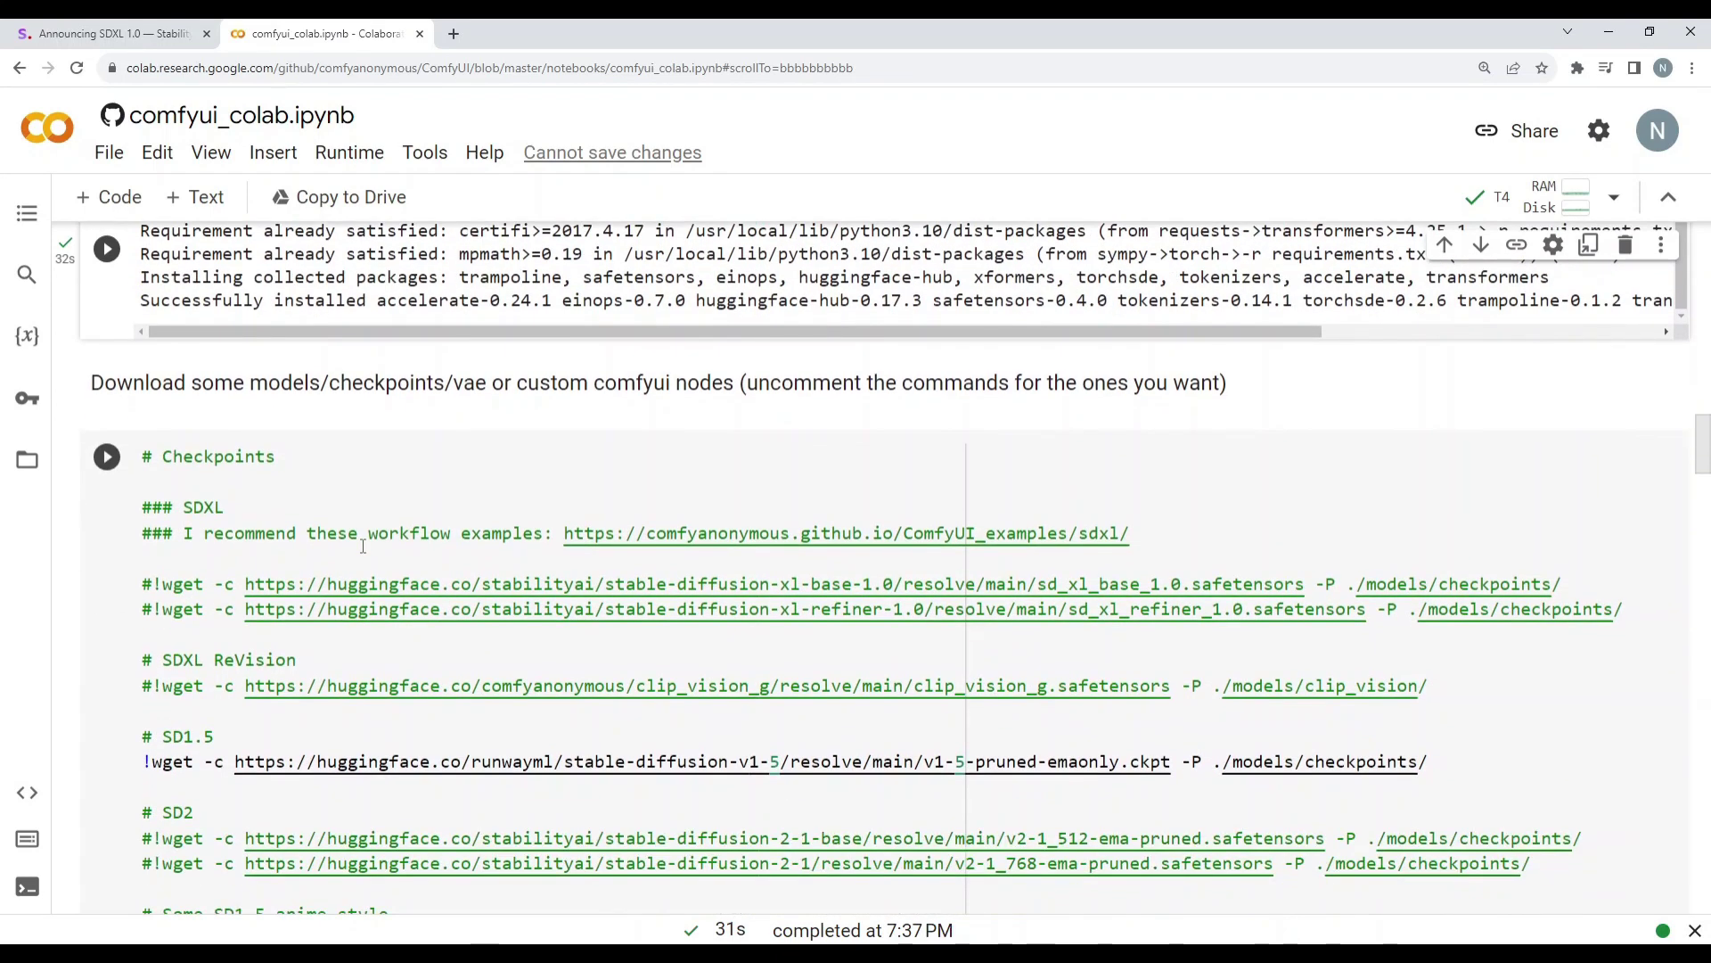
pyautogui.click(147, 584)
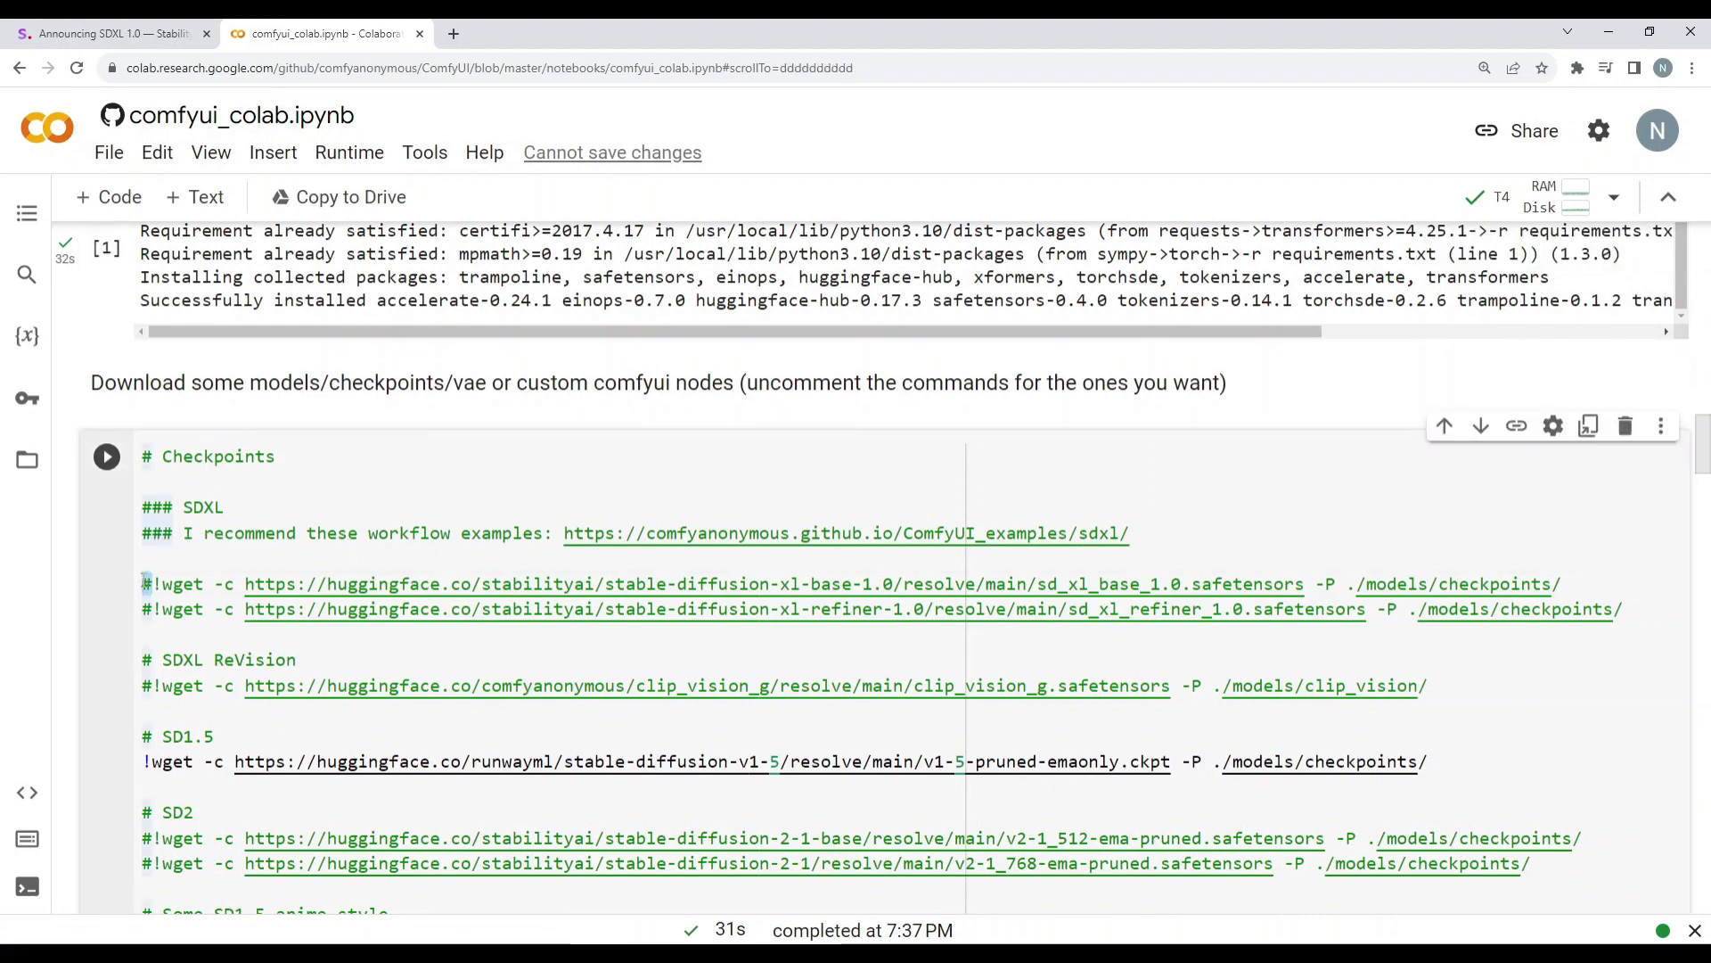
pyautogui.press('Delete')
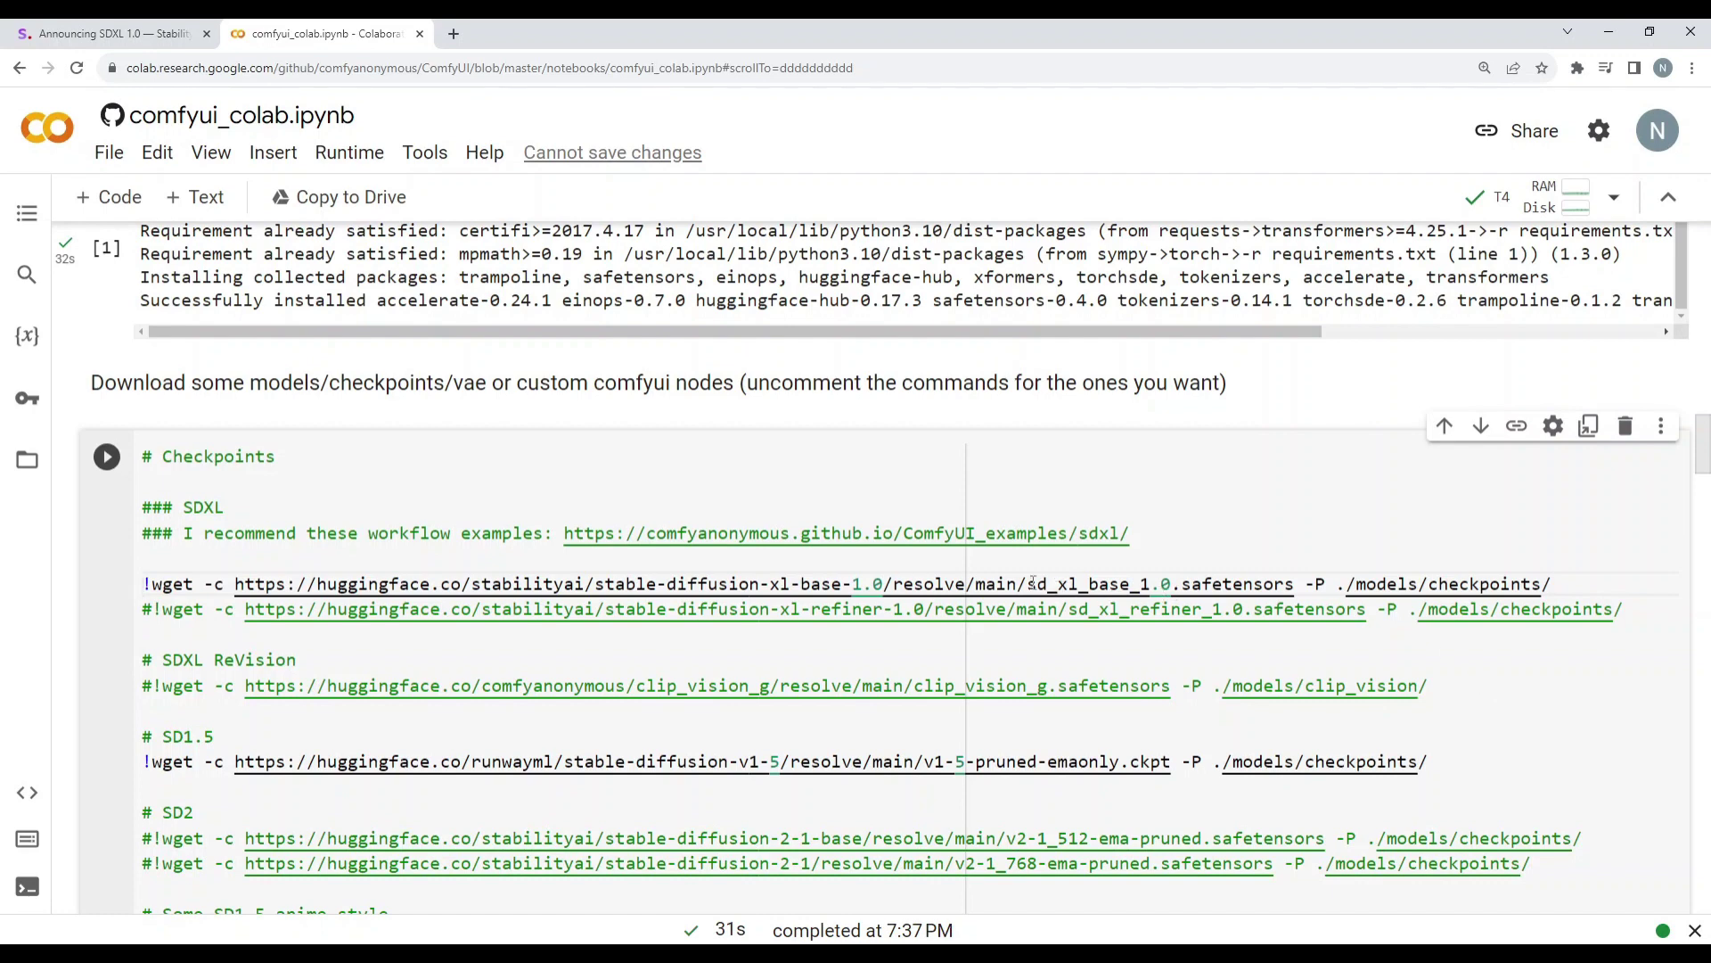
pyautogui.moveTo(1031, 585); pyautogui.dragTo(1171, 585)
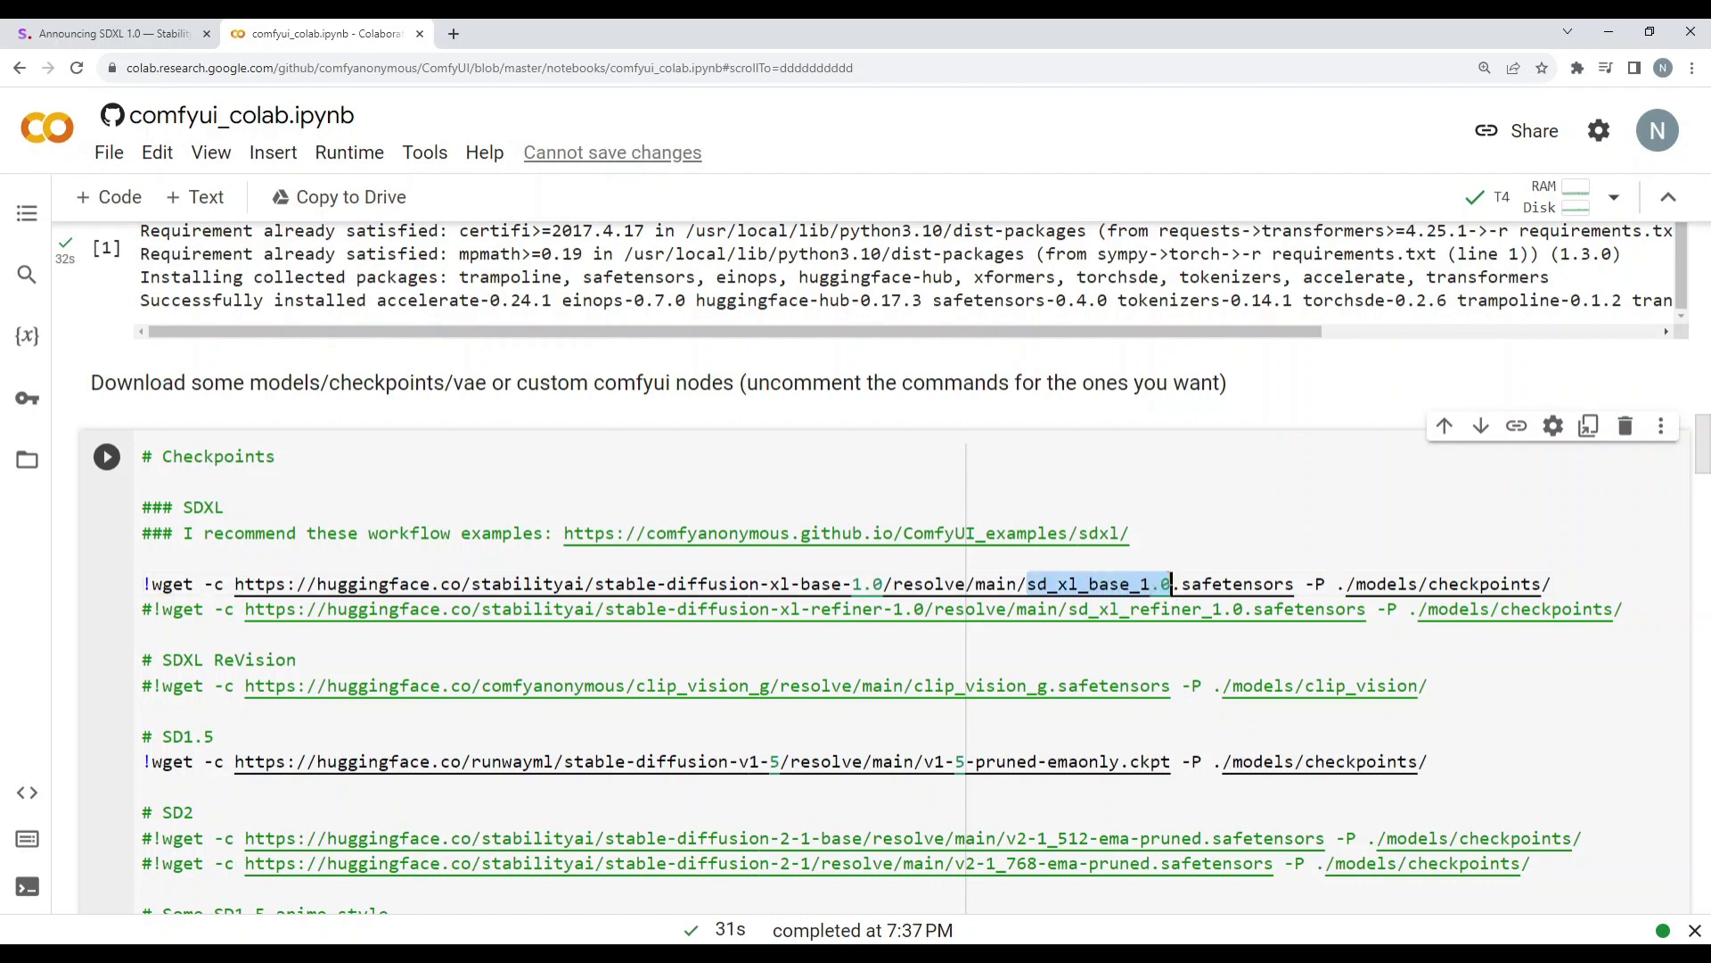
pyautogui.doubleClick(1145, 609)
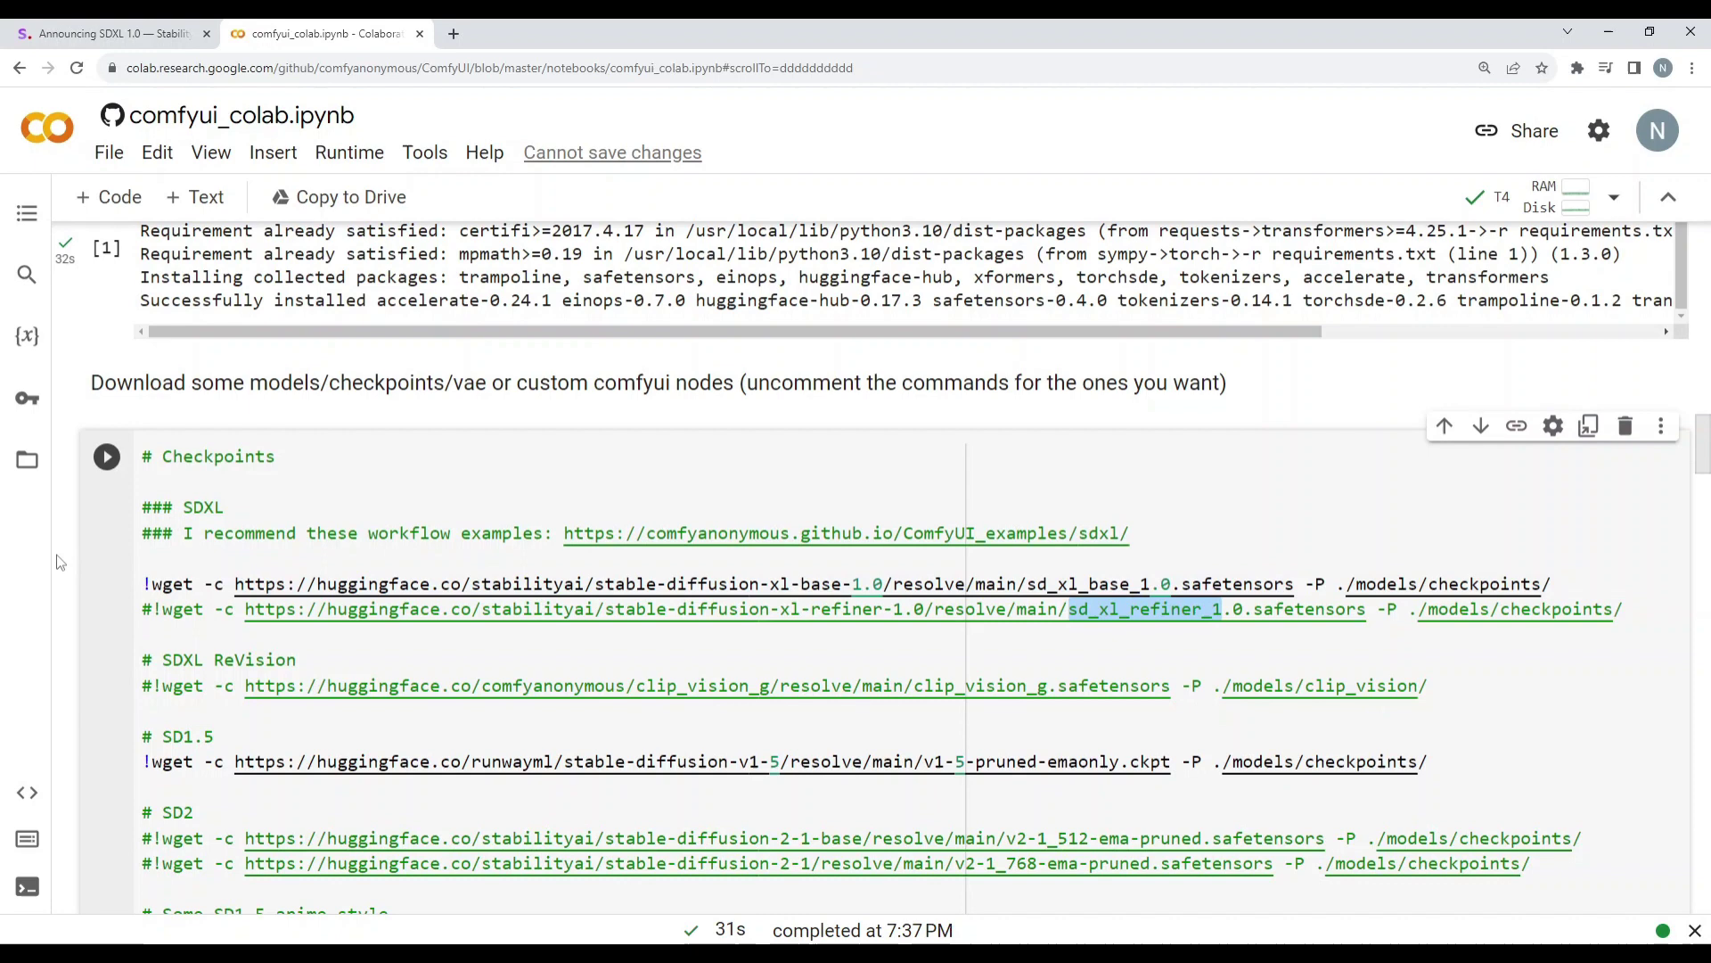
pyautogui.click(155, 611)
pyautogui.press('BackSpace')
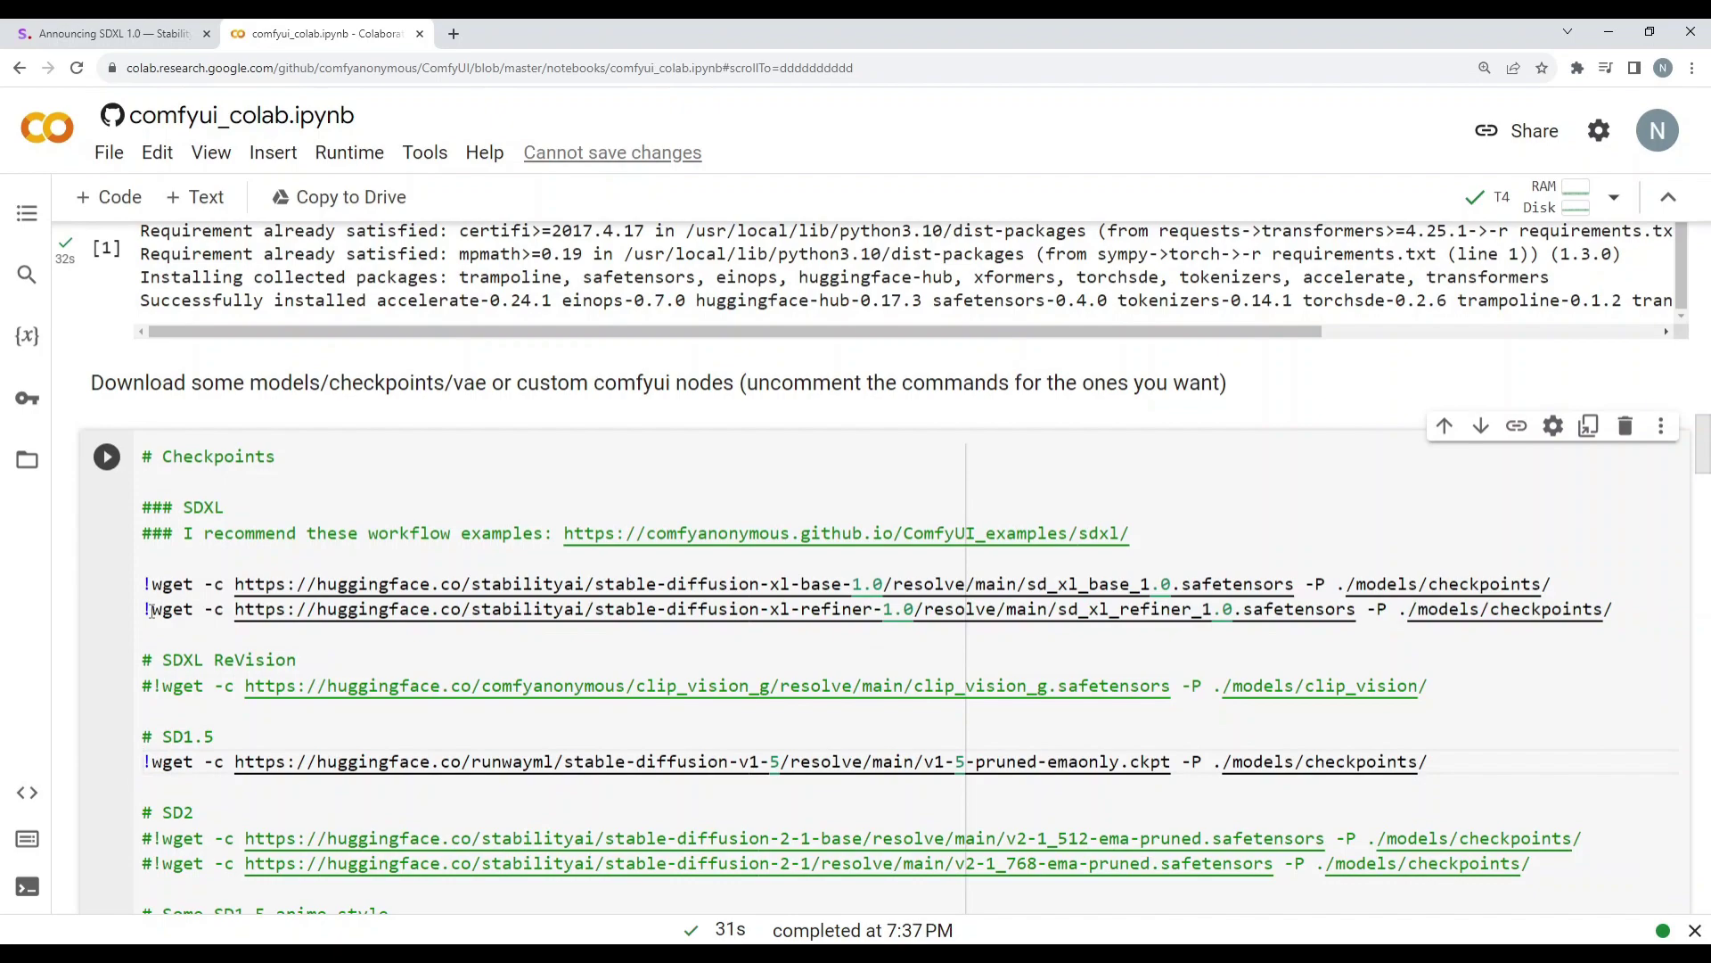
# - Comment out the SD1.5 !wget line with # and run the Checkpoints cell
pyautogui.write('#')
pyautogui.scroll(-20, 478, 568)
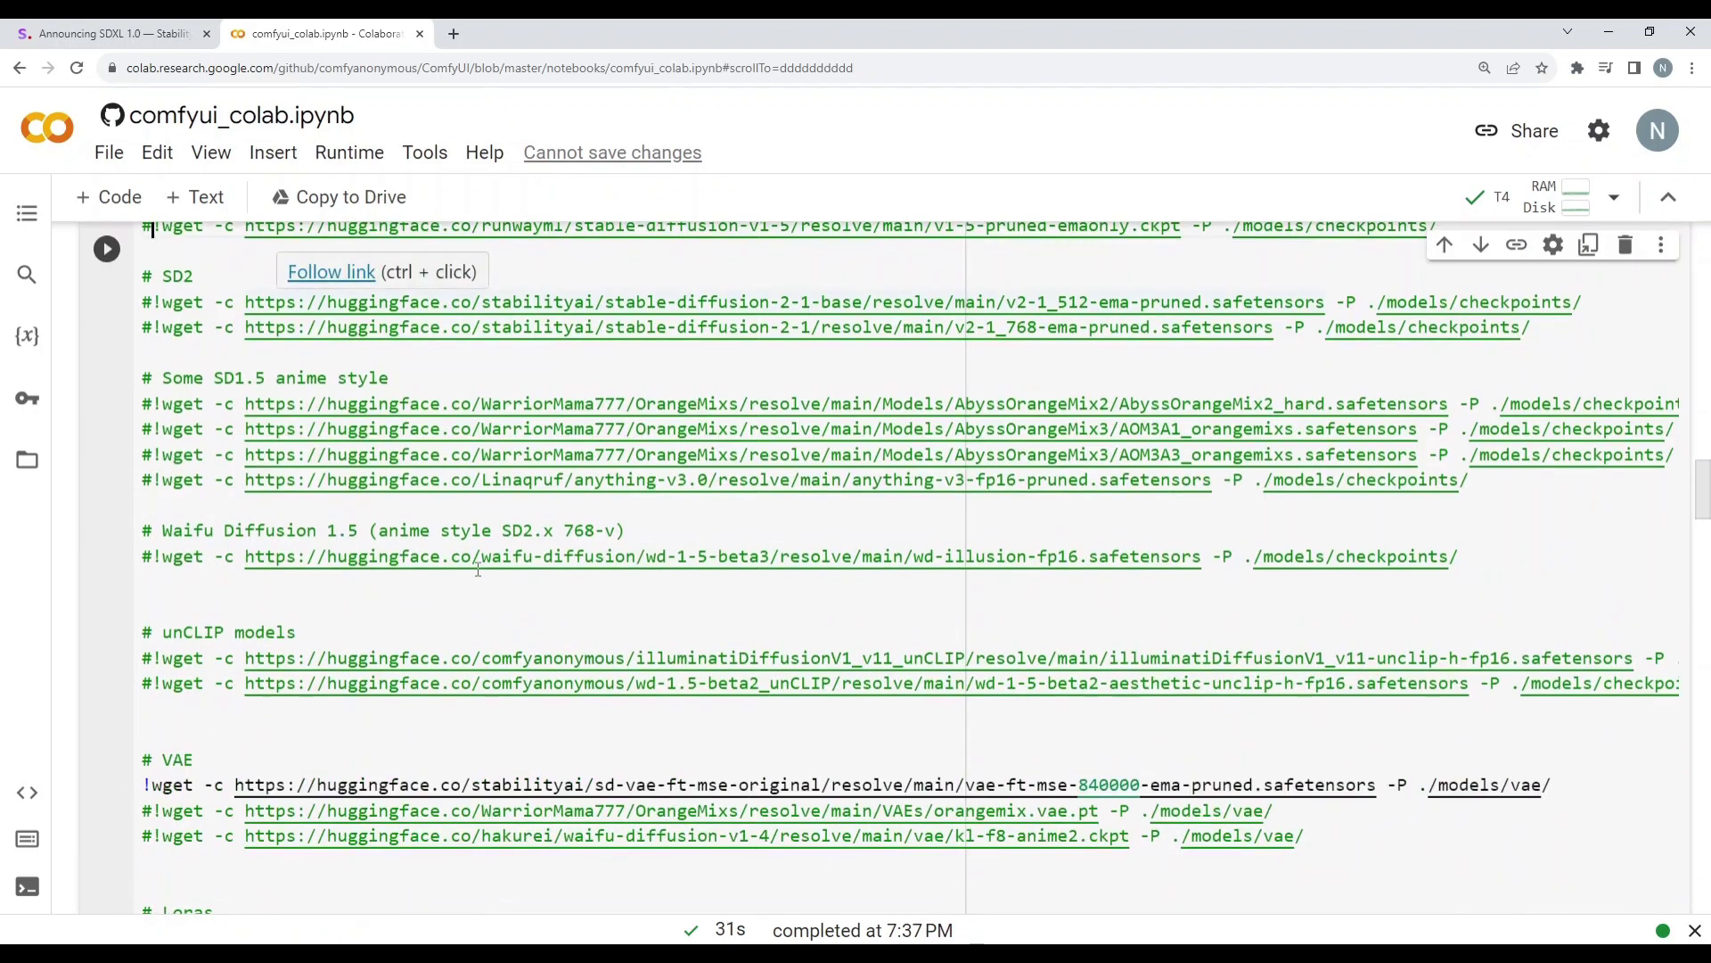
pyautogui.scroll(-12, 477, 569)
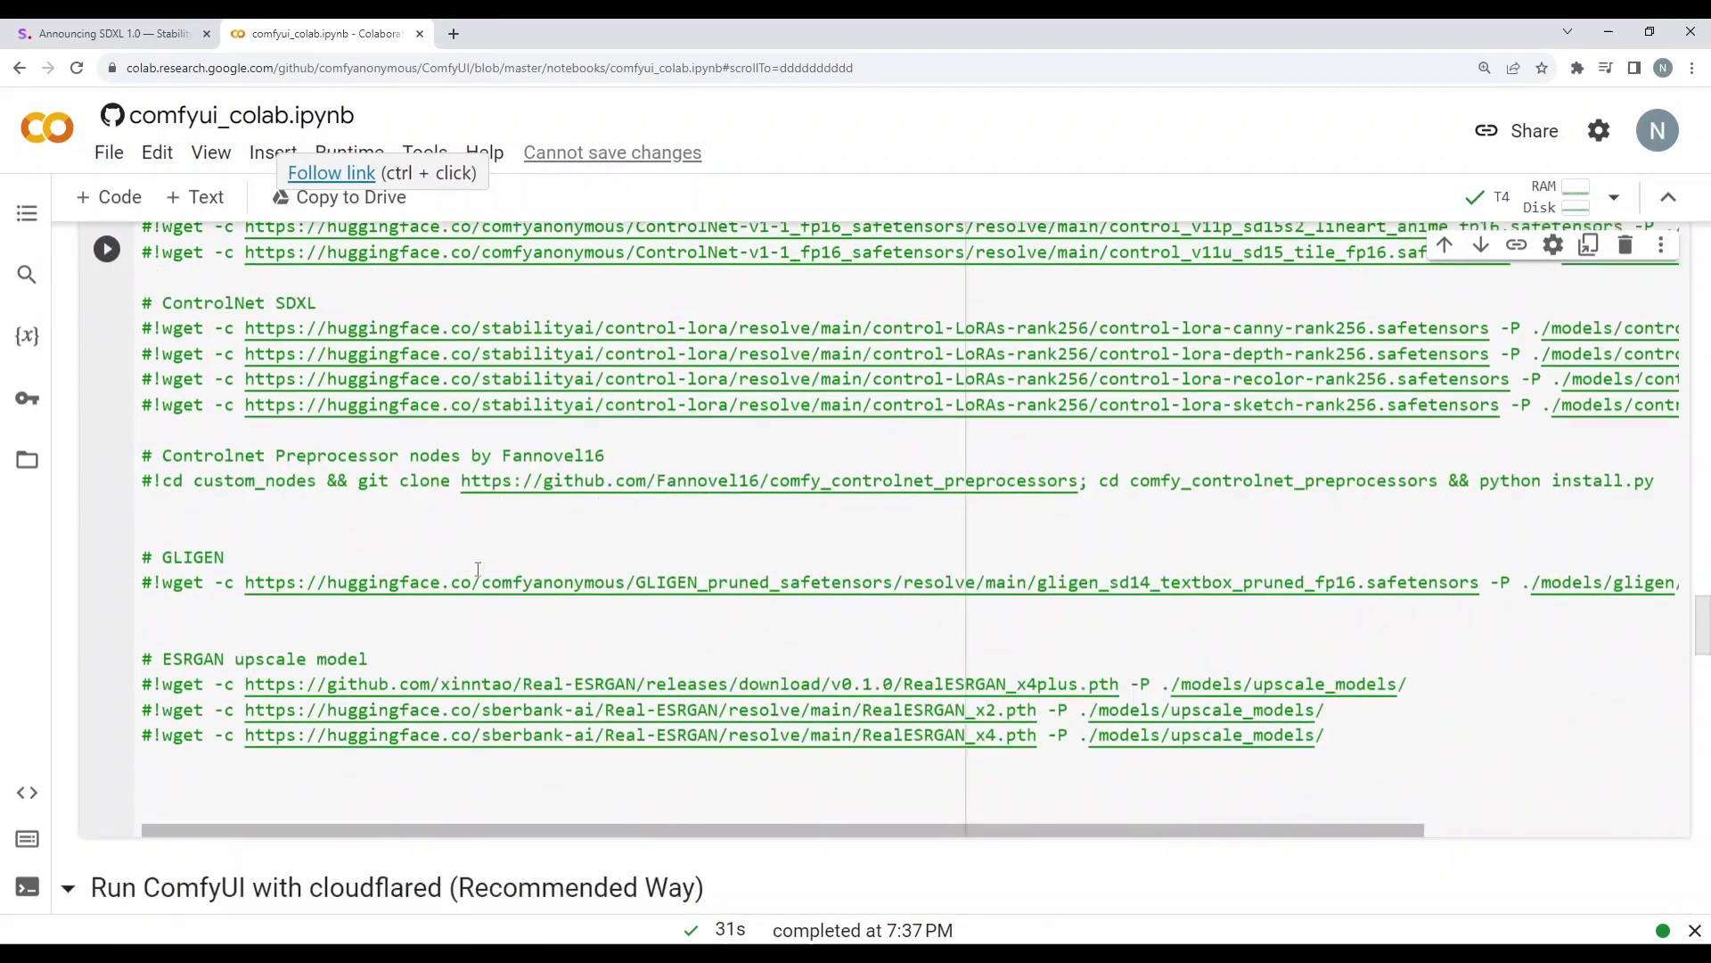
pyautogui.scroll(16, 478, 568)
pyautogui.scroll(3, 478, 569)
pyautogui.hotkey('ctrl', 'Return')
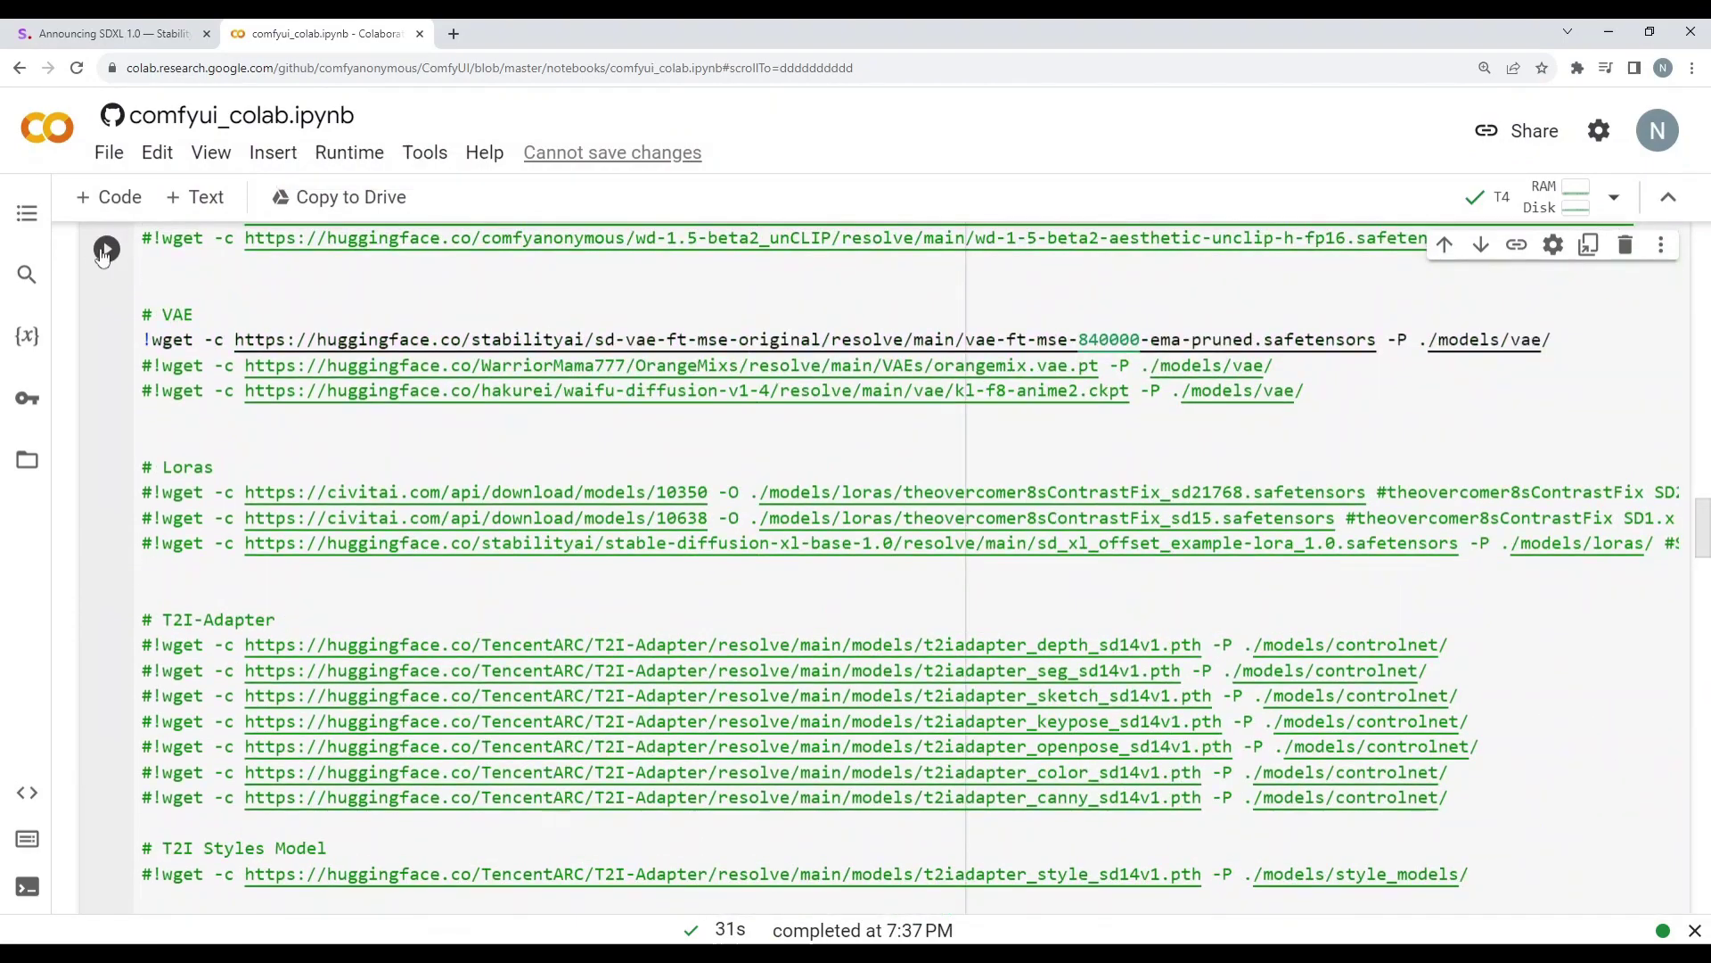
# - Follow the download log until sd_xl_base_1.0.safetensors (6.46G) is saved to models/checkpoints
pyautogui.scroll(-1, 642, 643)
pyautogui.scroll(-15, 641, 644)
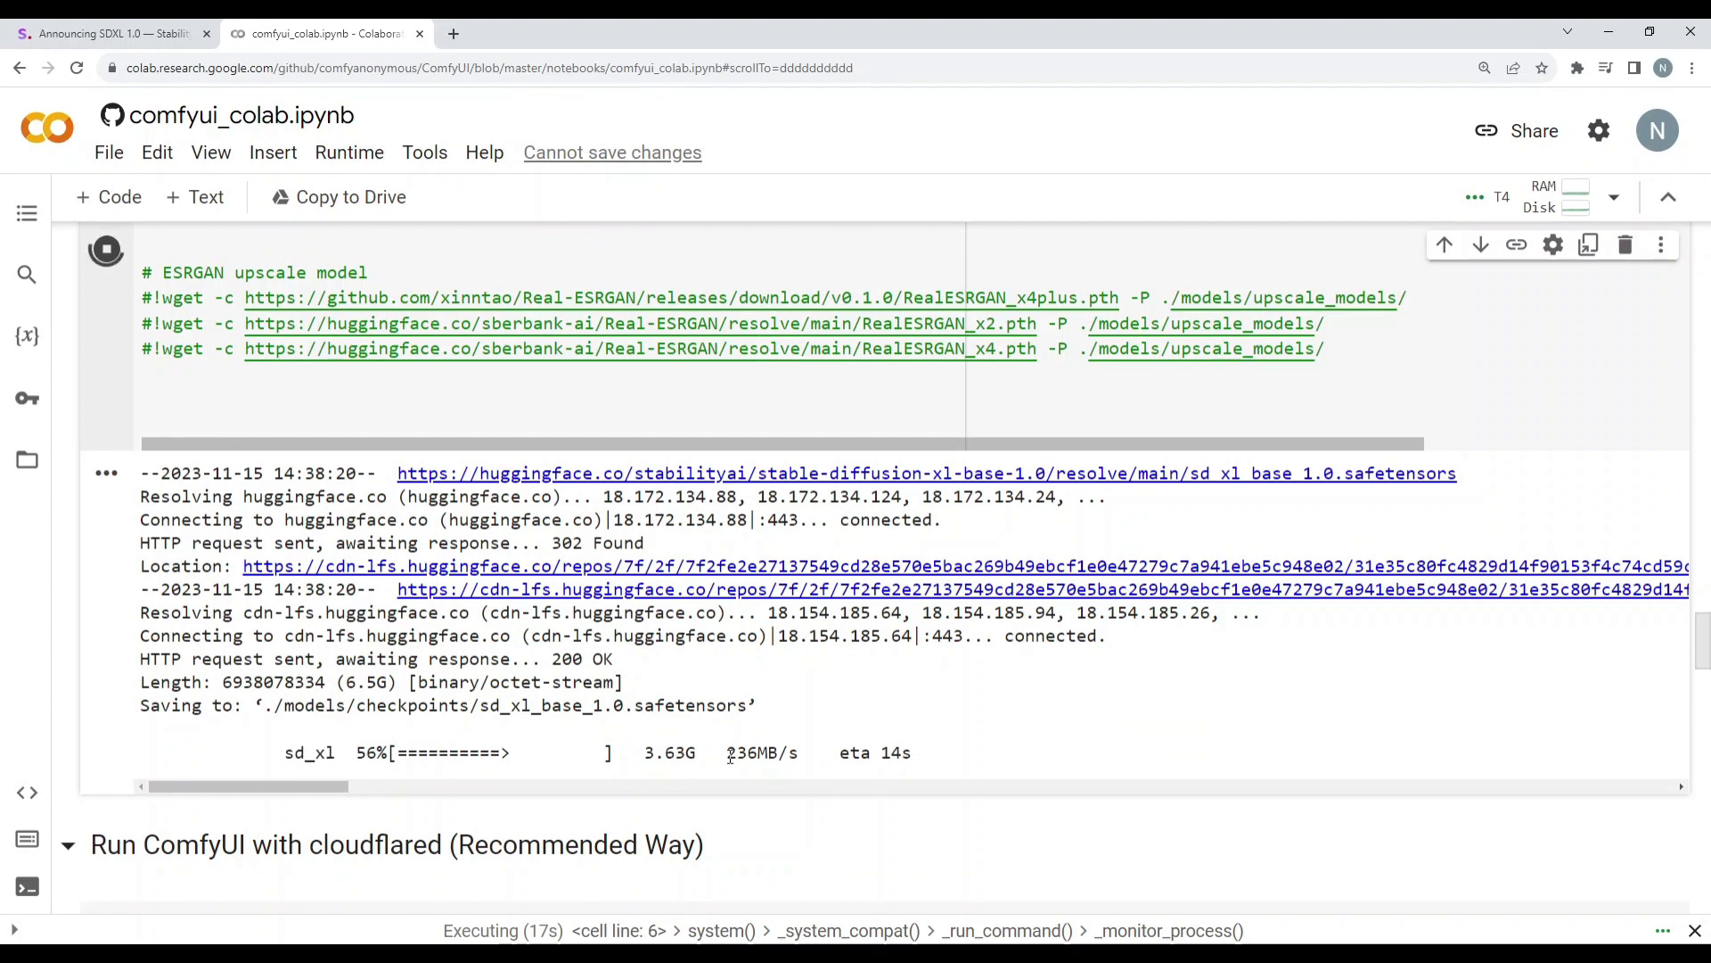
pyautogui.moveTo(727, 756); pyautogui.dragTo(790, 756)
pyautogui.click(1104, 776)
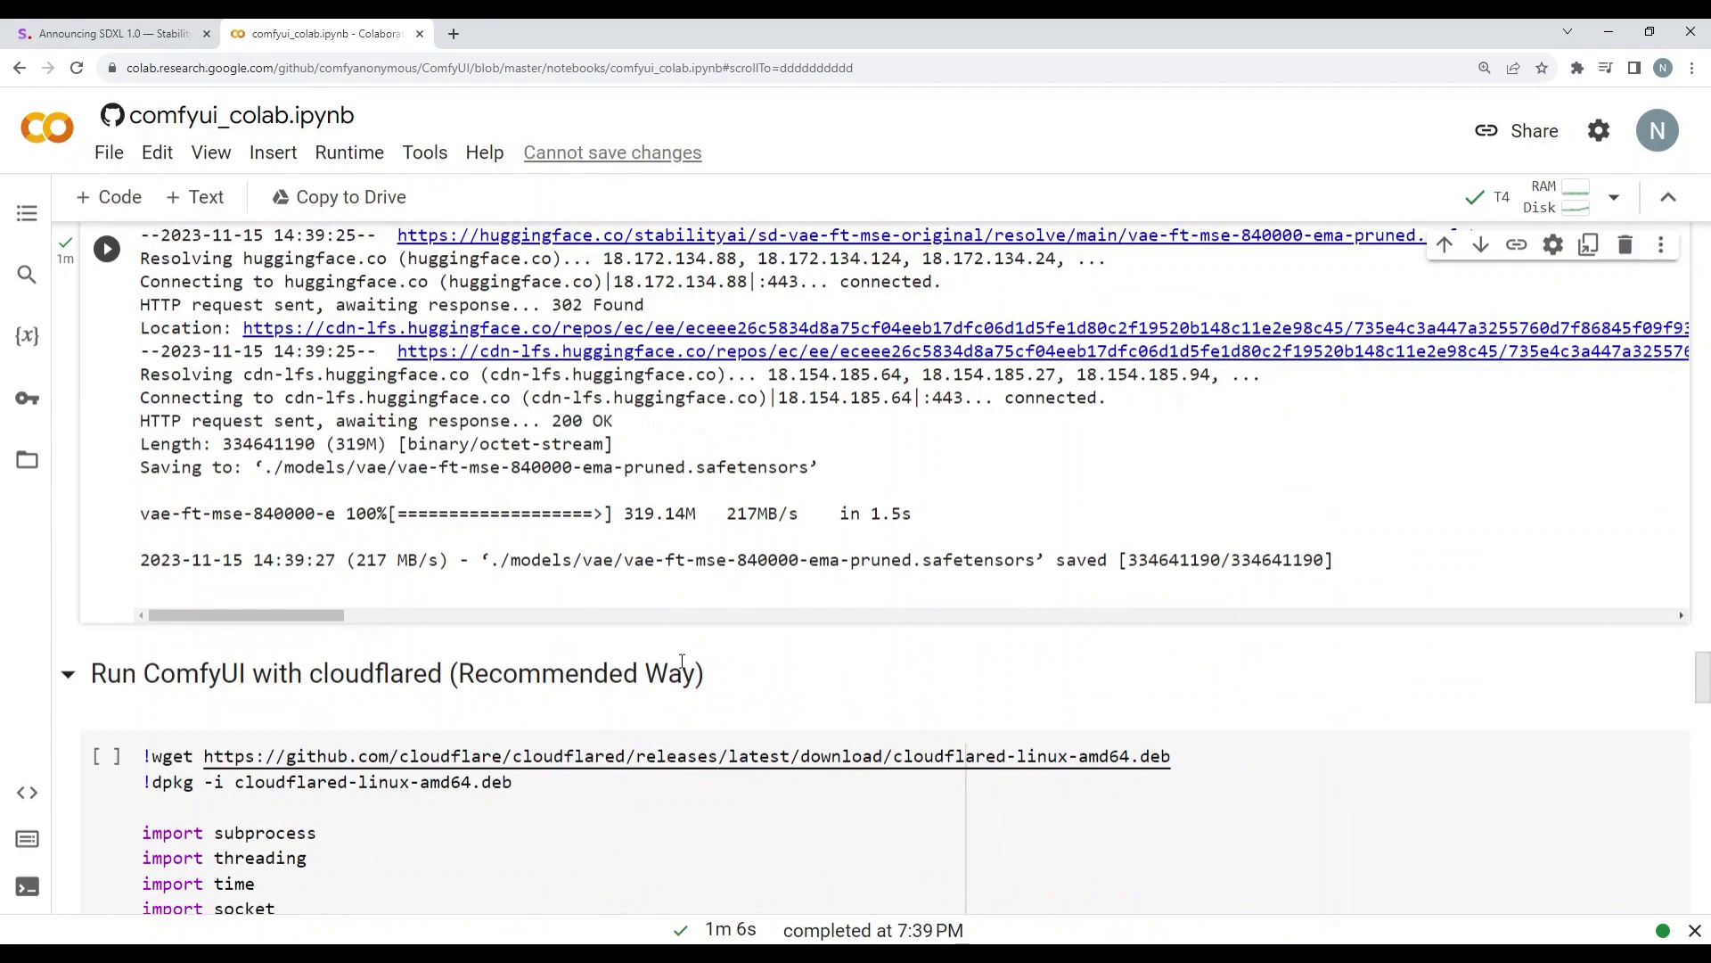
pyautogui.scroll(15, 549, 523)
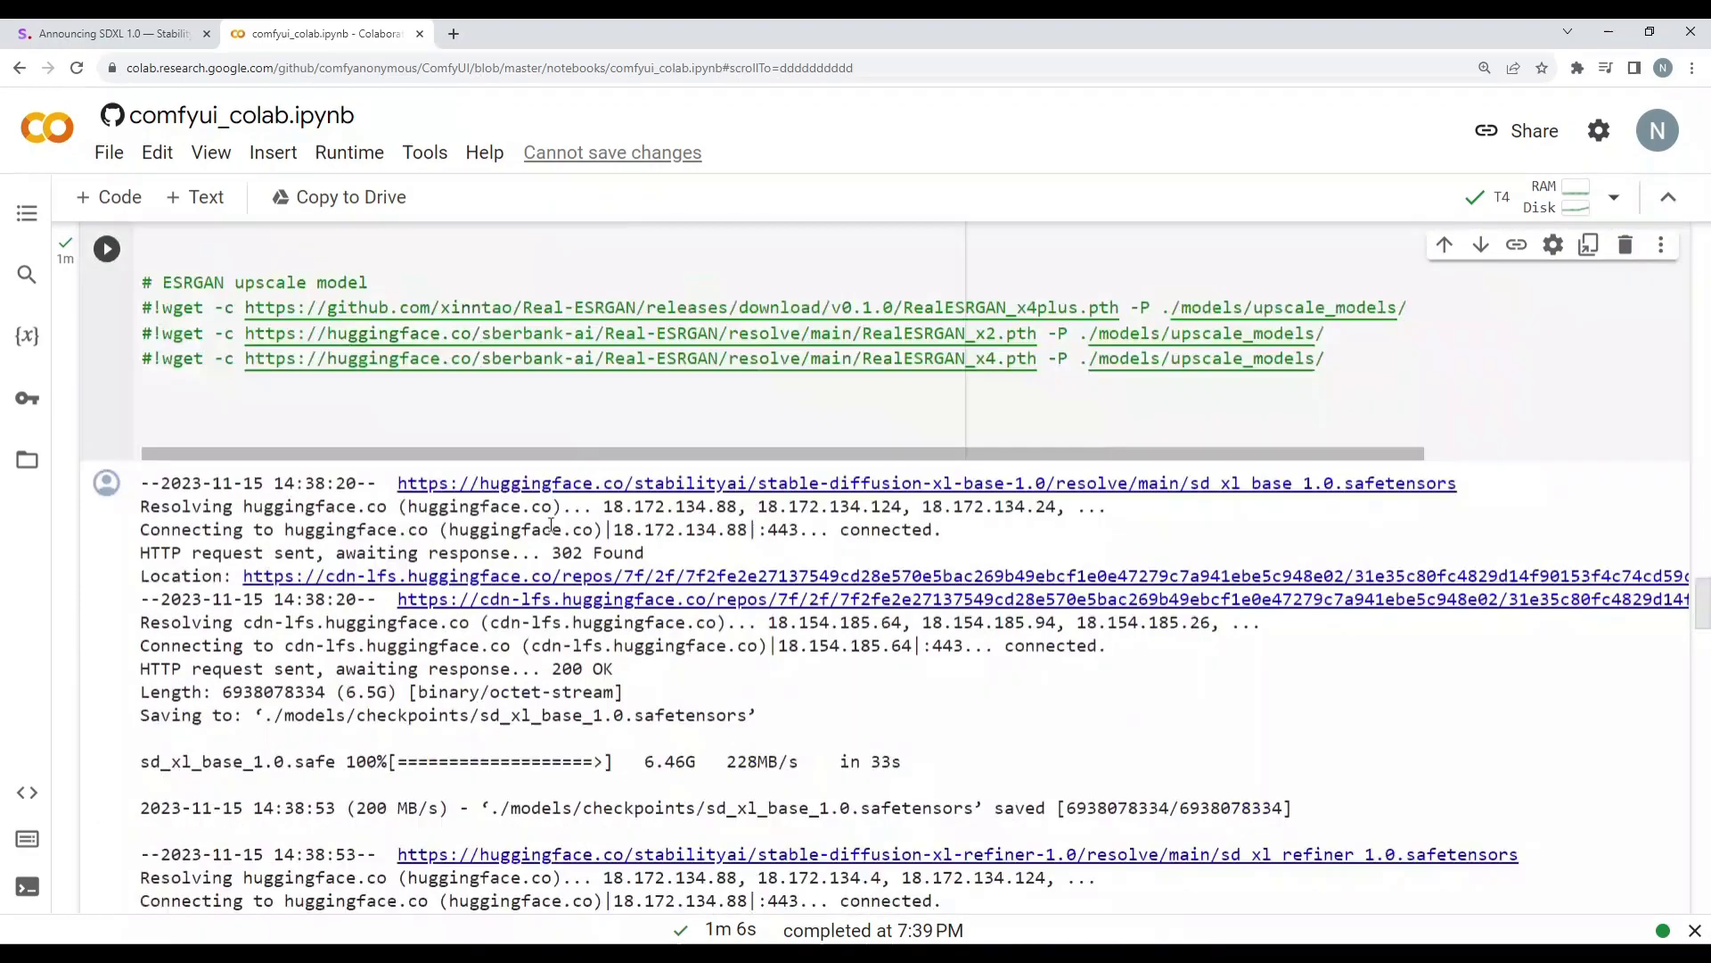
# - Run the cloudflared cell to launch ComfyUI
pyautogui.scroll(-8, 551, 526)
pyautogui.scroll(-10, 551, 526)
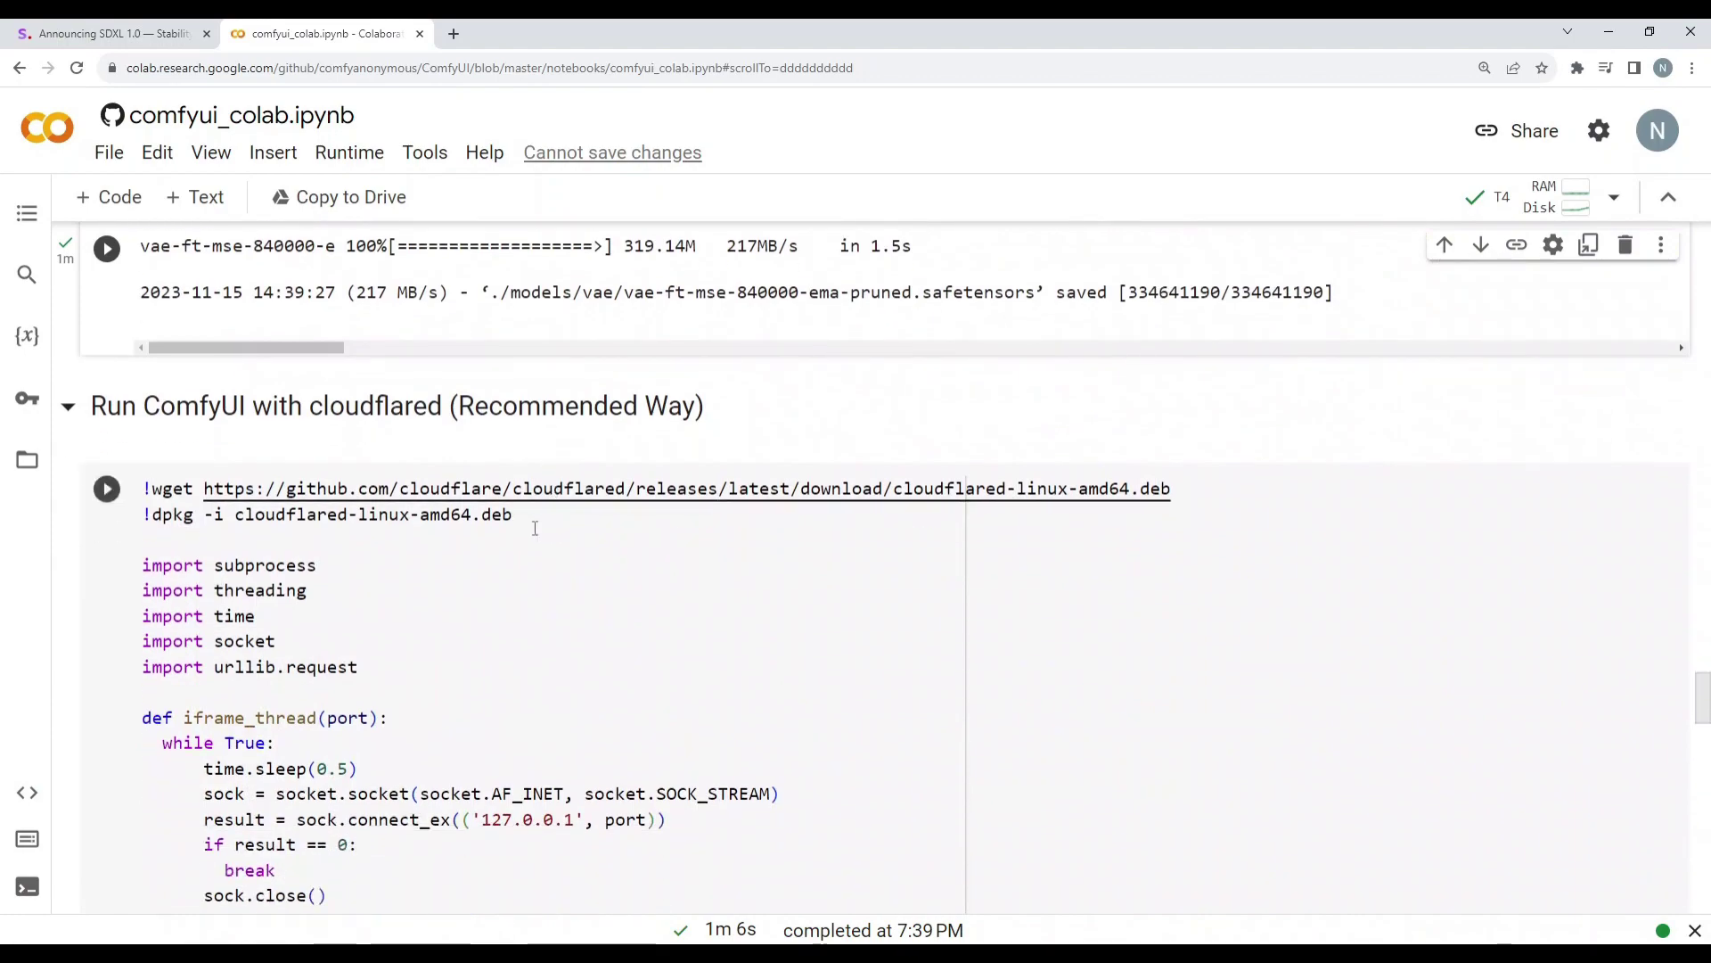
pyautogui.scroll(-7, 535, 528)
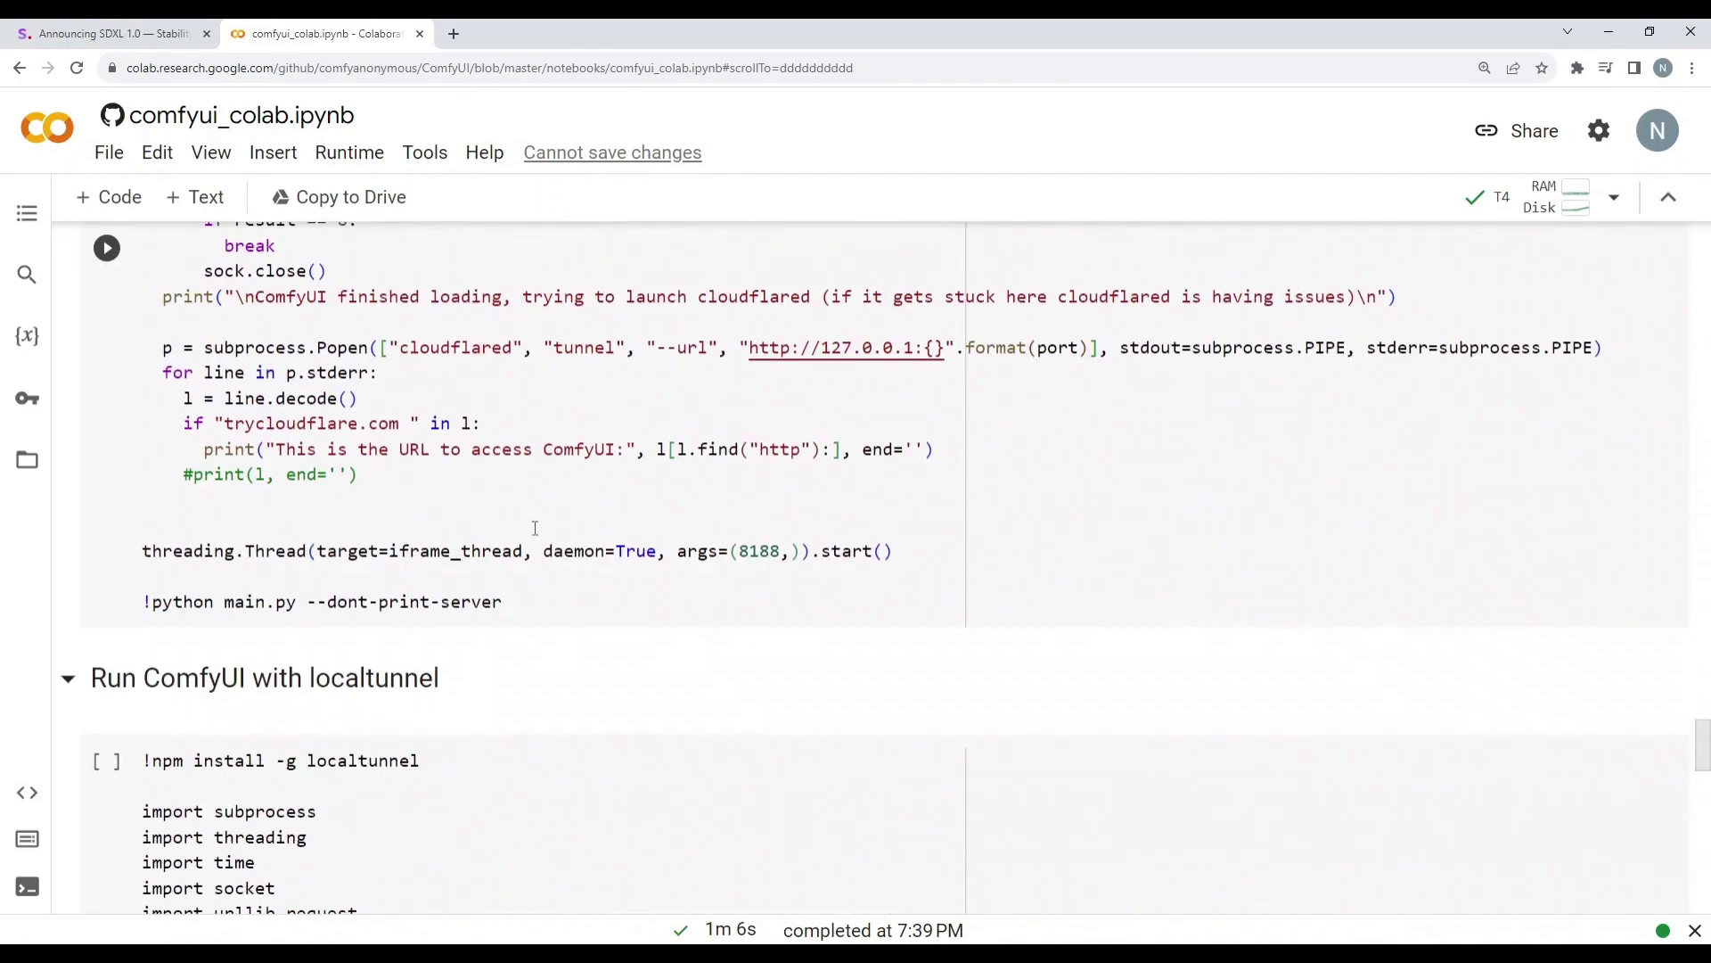
pyautogui.scroll(8, 534, 528)
pyautogui.scroll(-4, 316, 552)
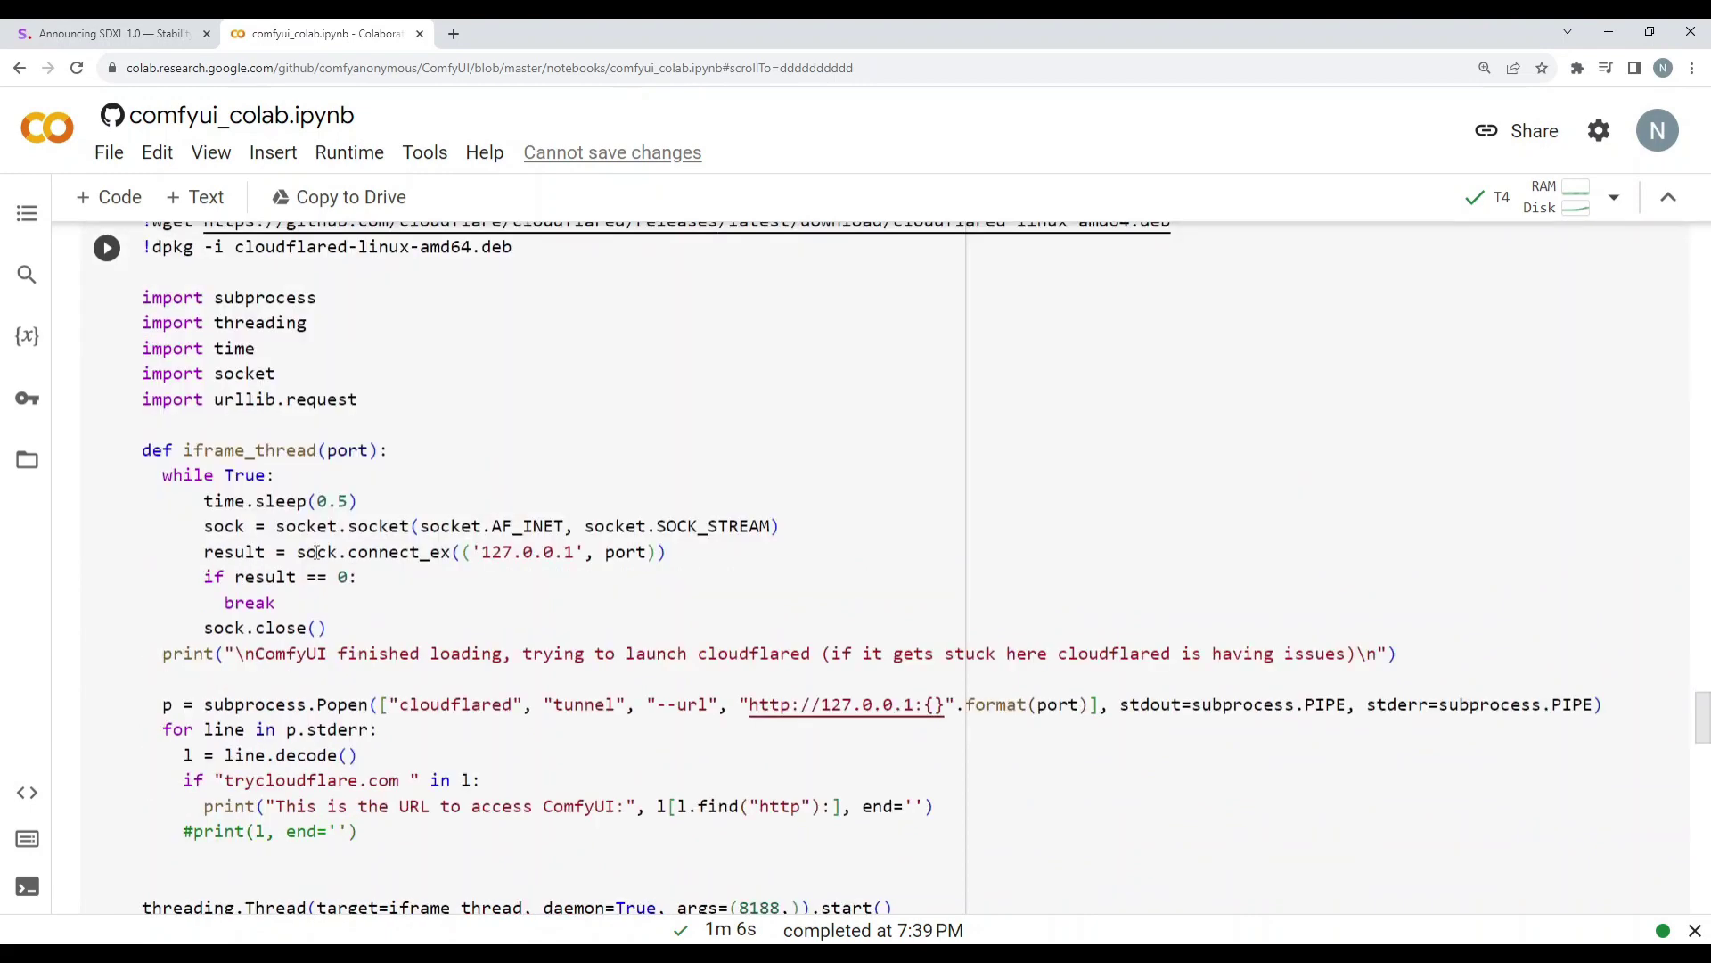
pyautogui.scroll(1, 316, 553)
pyautogui.click(107, 309)
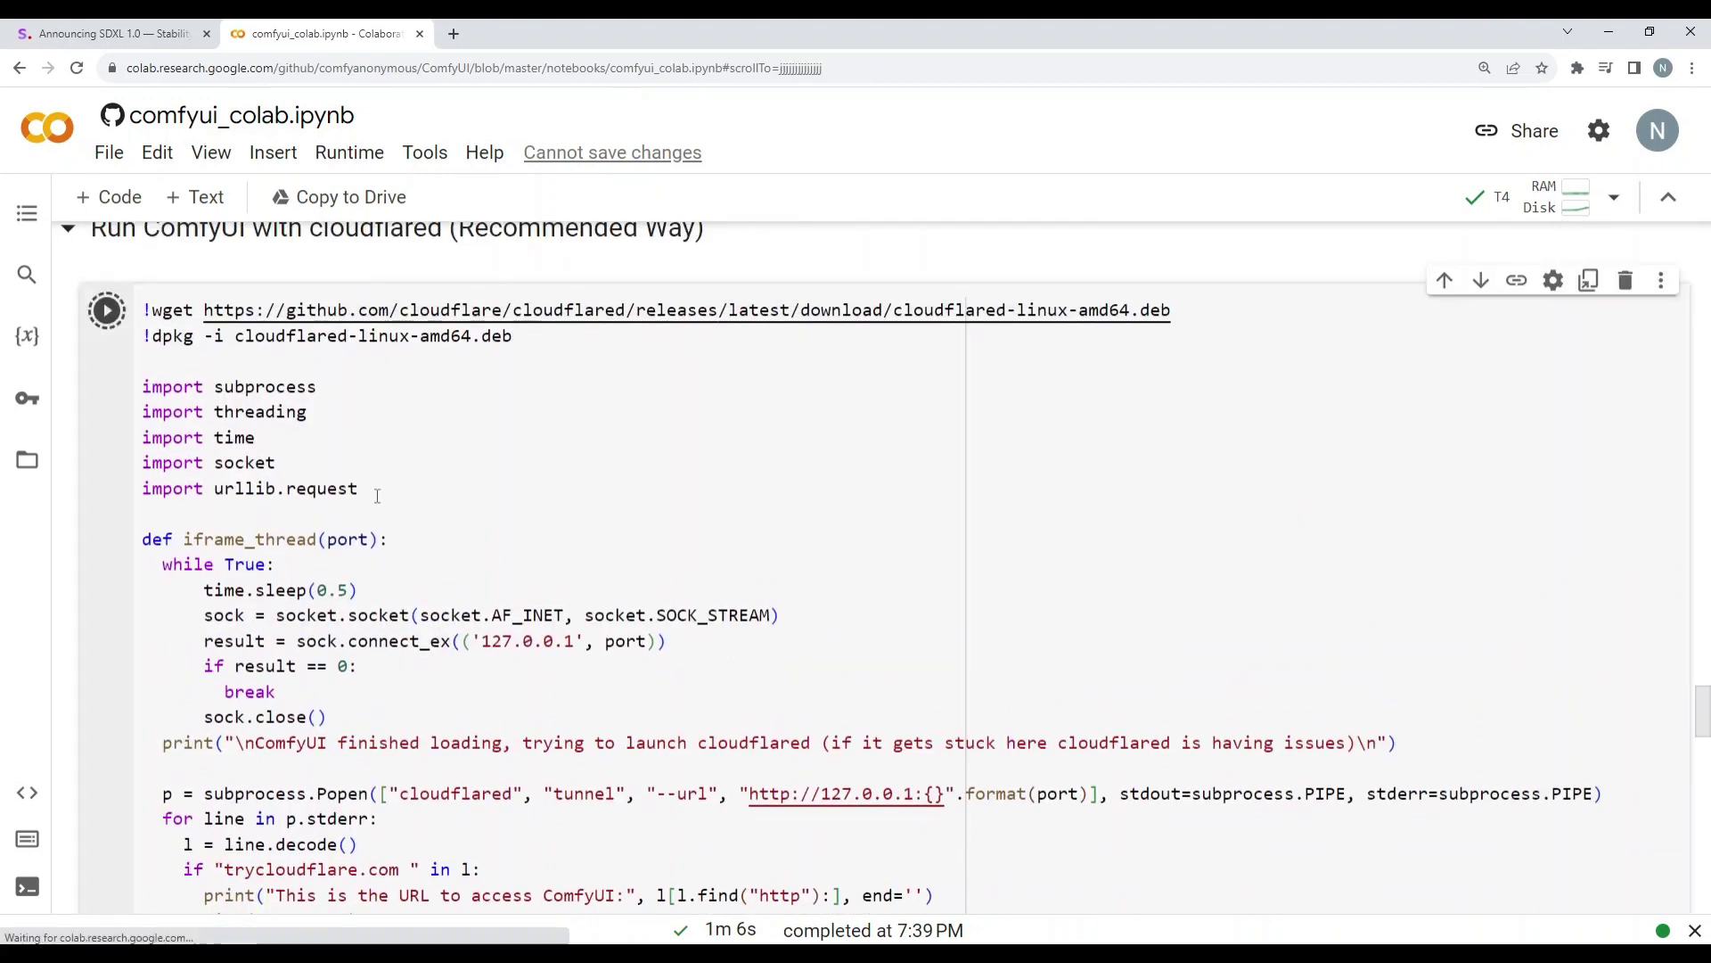
# - Copy the printed trycloudflare access URL and open a new browser tab for it
pyautogui.scroll(-4, 738, 709)
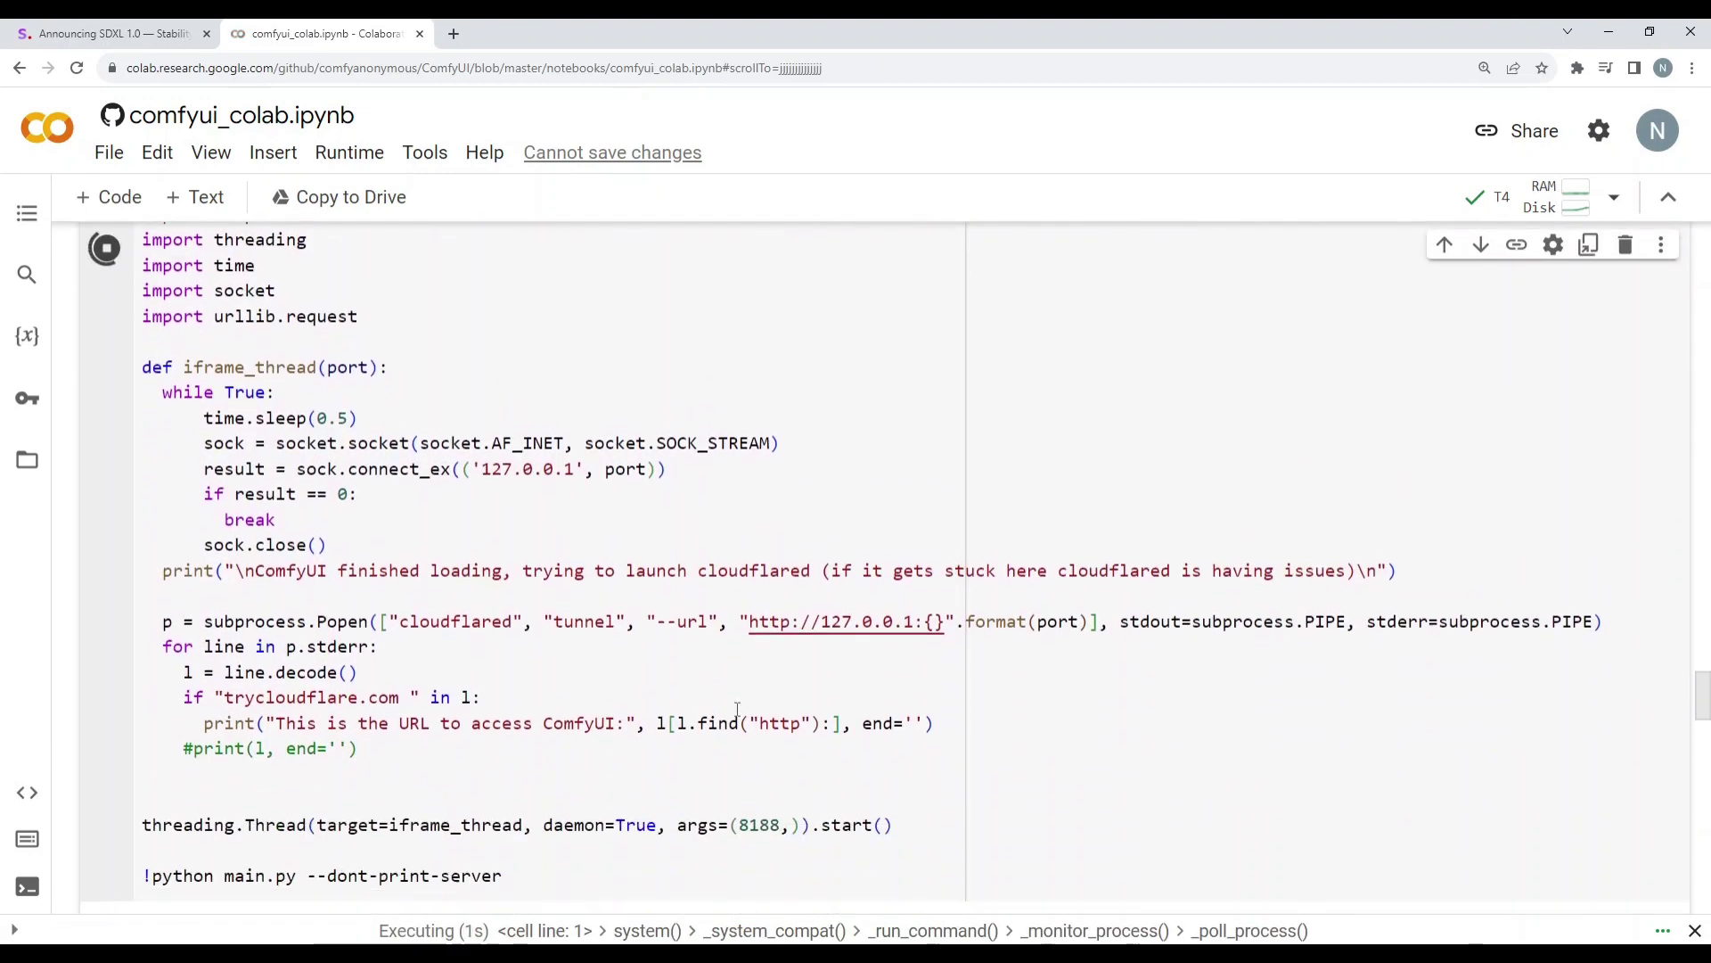
pyautogui.scroll(-8, 737, 709)
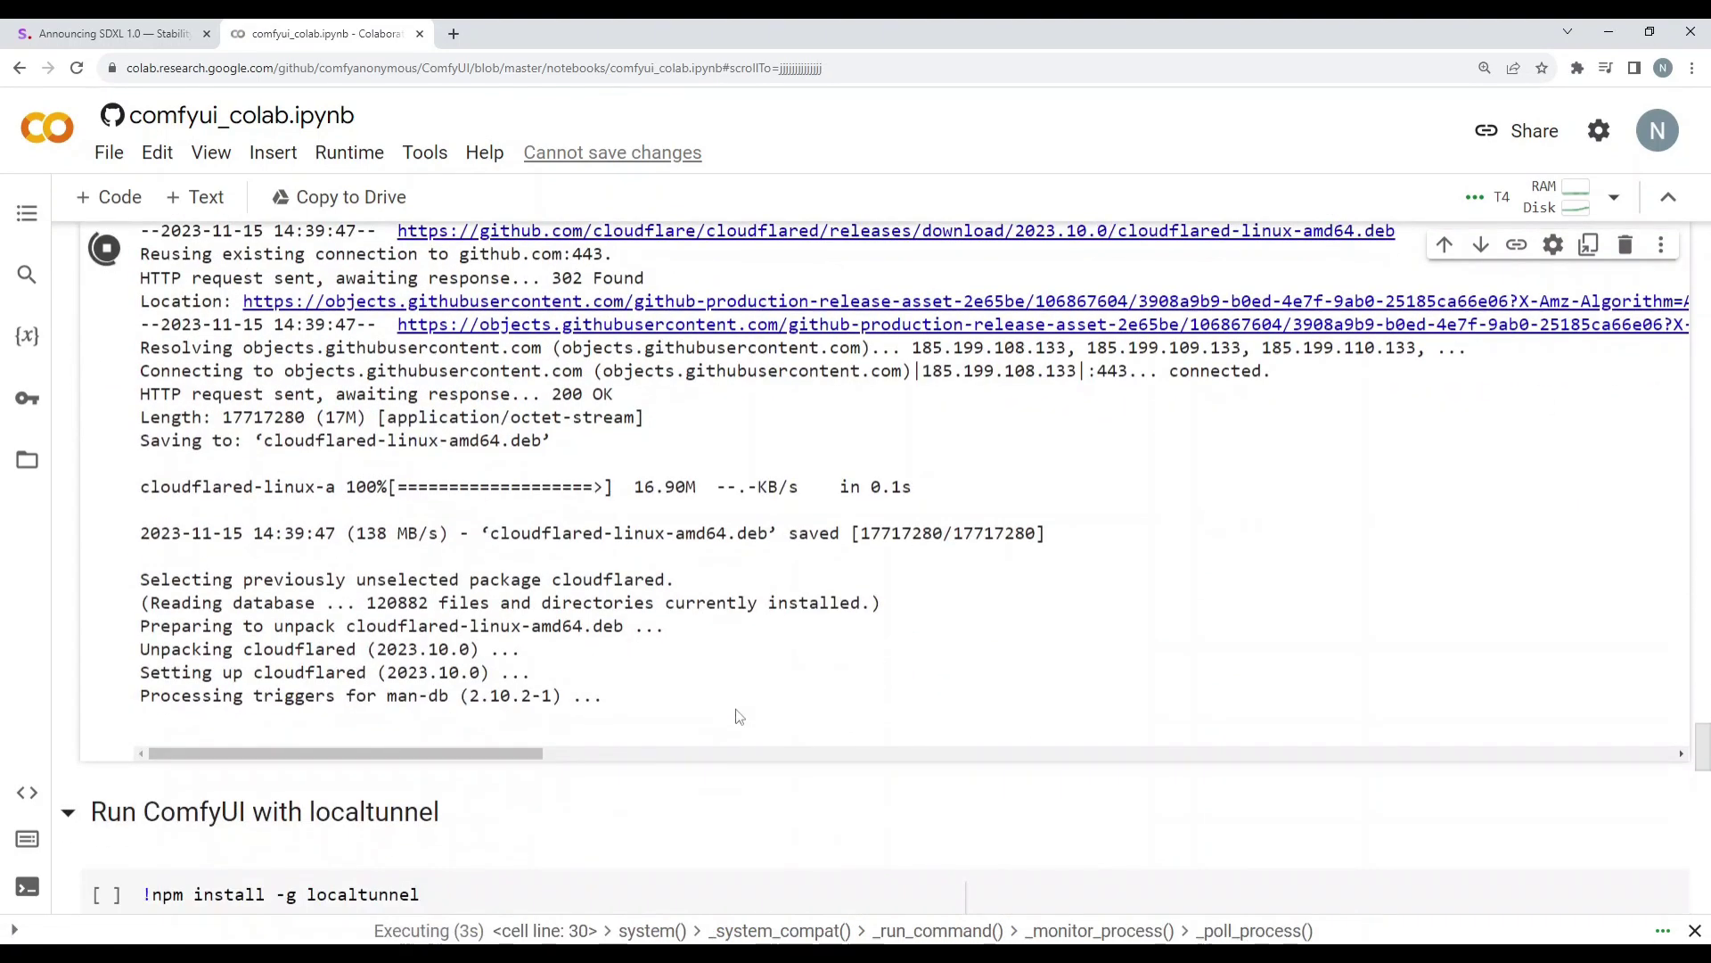
pyautogui.moveTo(500, 748); pyautogui.dragTo(1007, 751)
pyautogui.hotkey('ctrl', 'c')
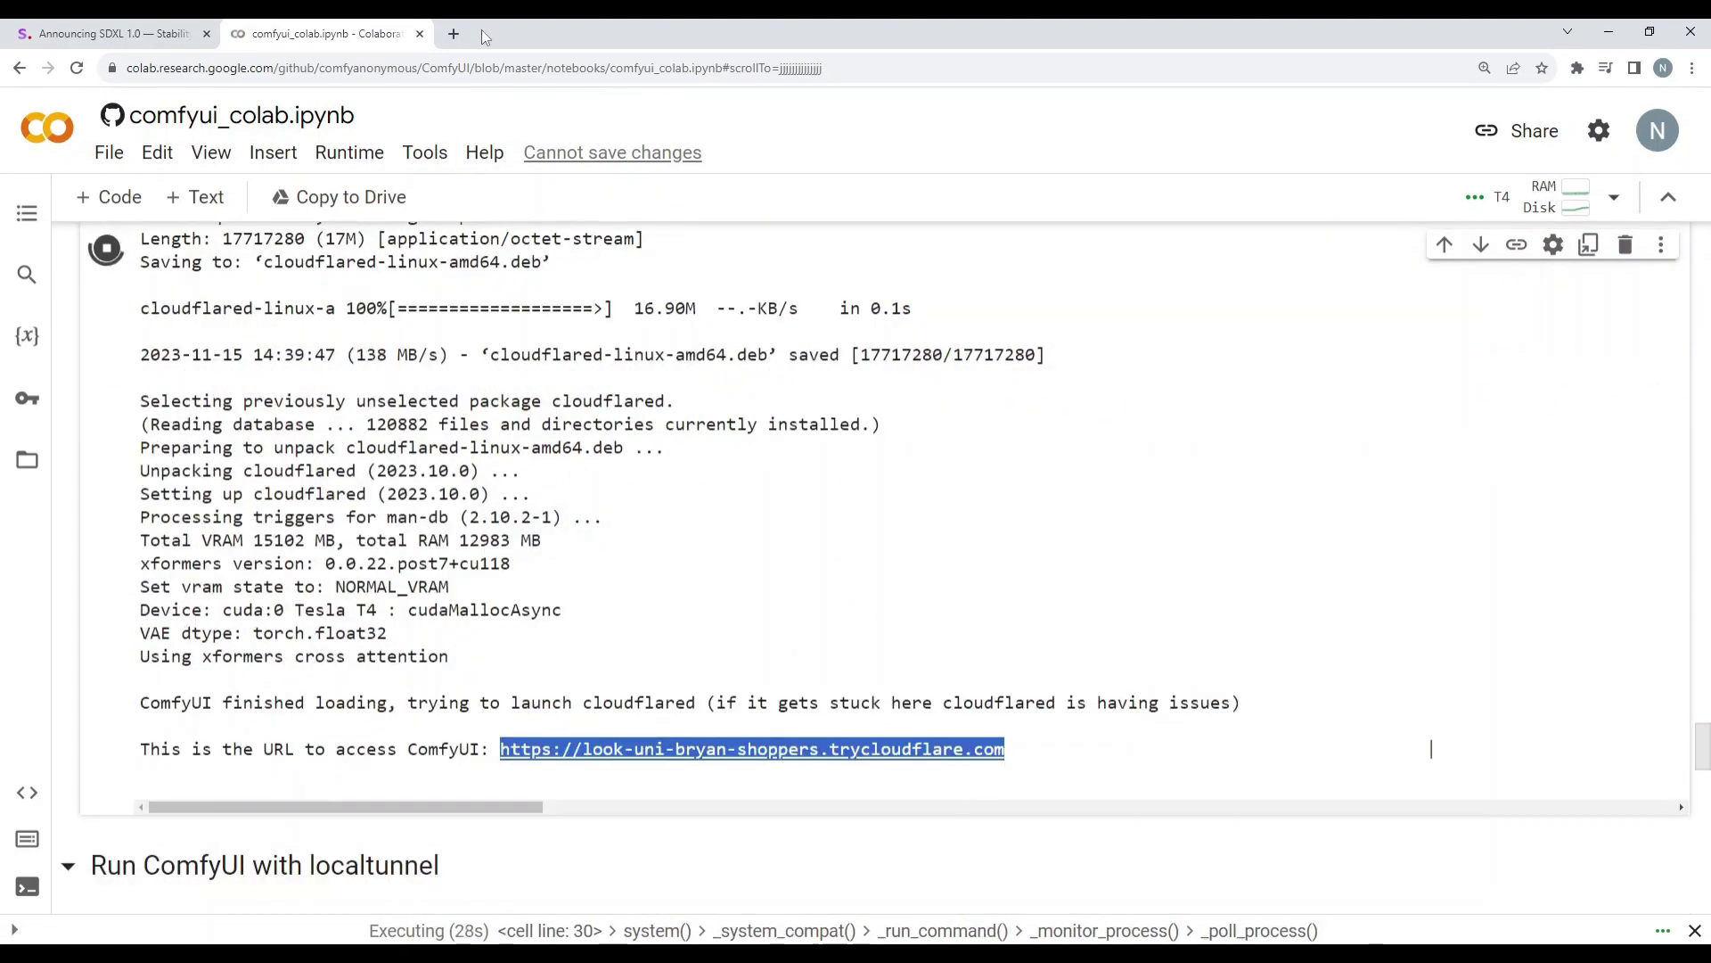
pyautogui.click(454, 34)
# - Load the pasted trycloudflare URL, zoom to 125%, and select 'purple galaxy bottle' in the prompt
pyautogui.hotkey('ctrl', 'v')
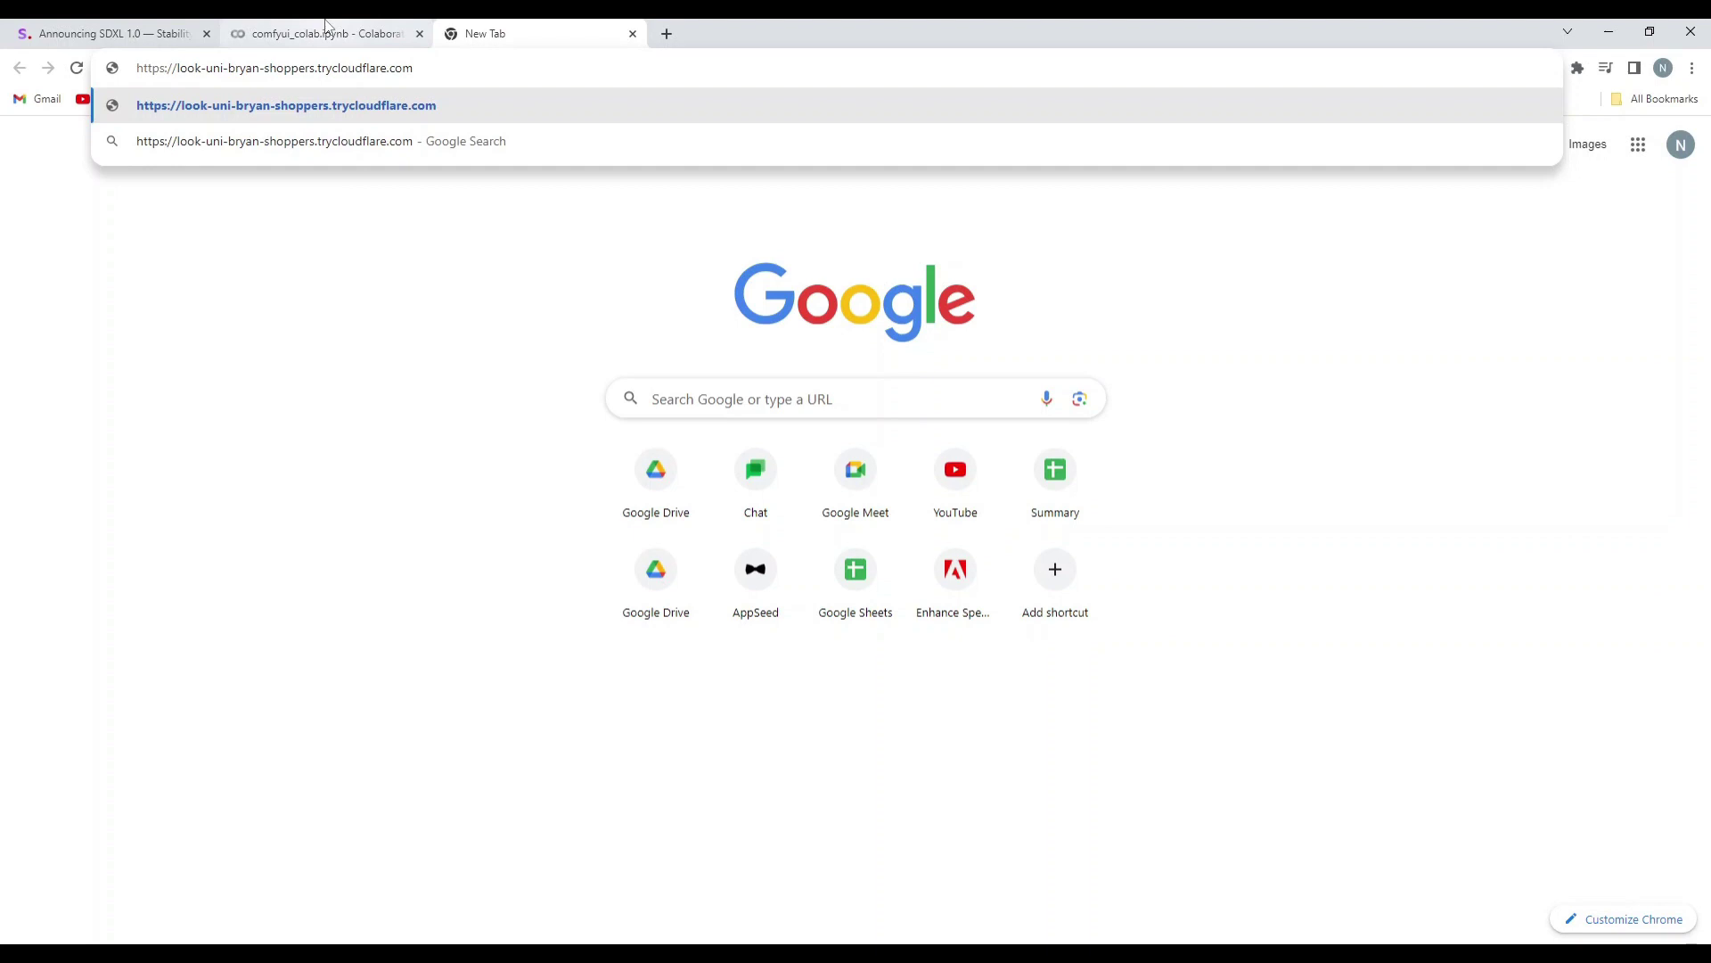
pyautogui.press('Return')
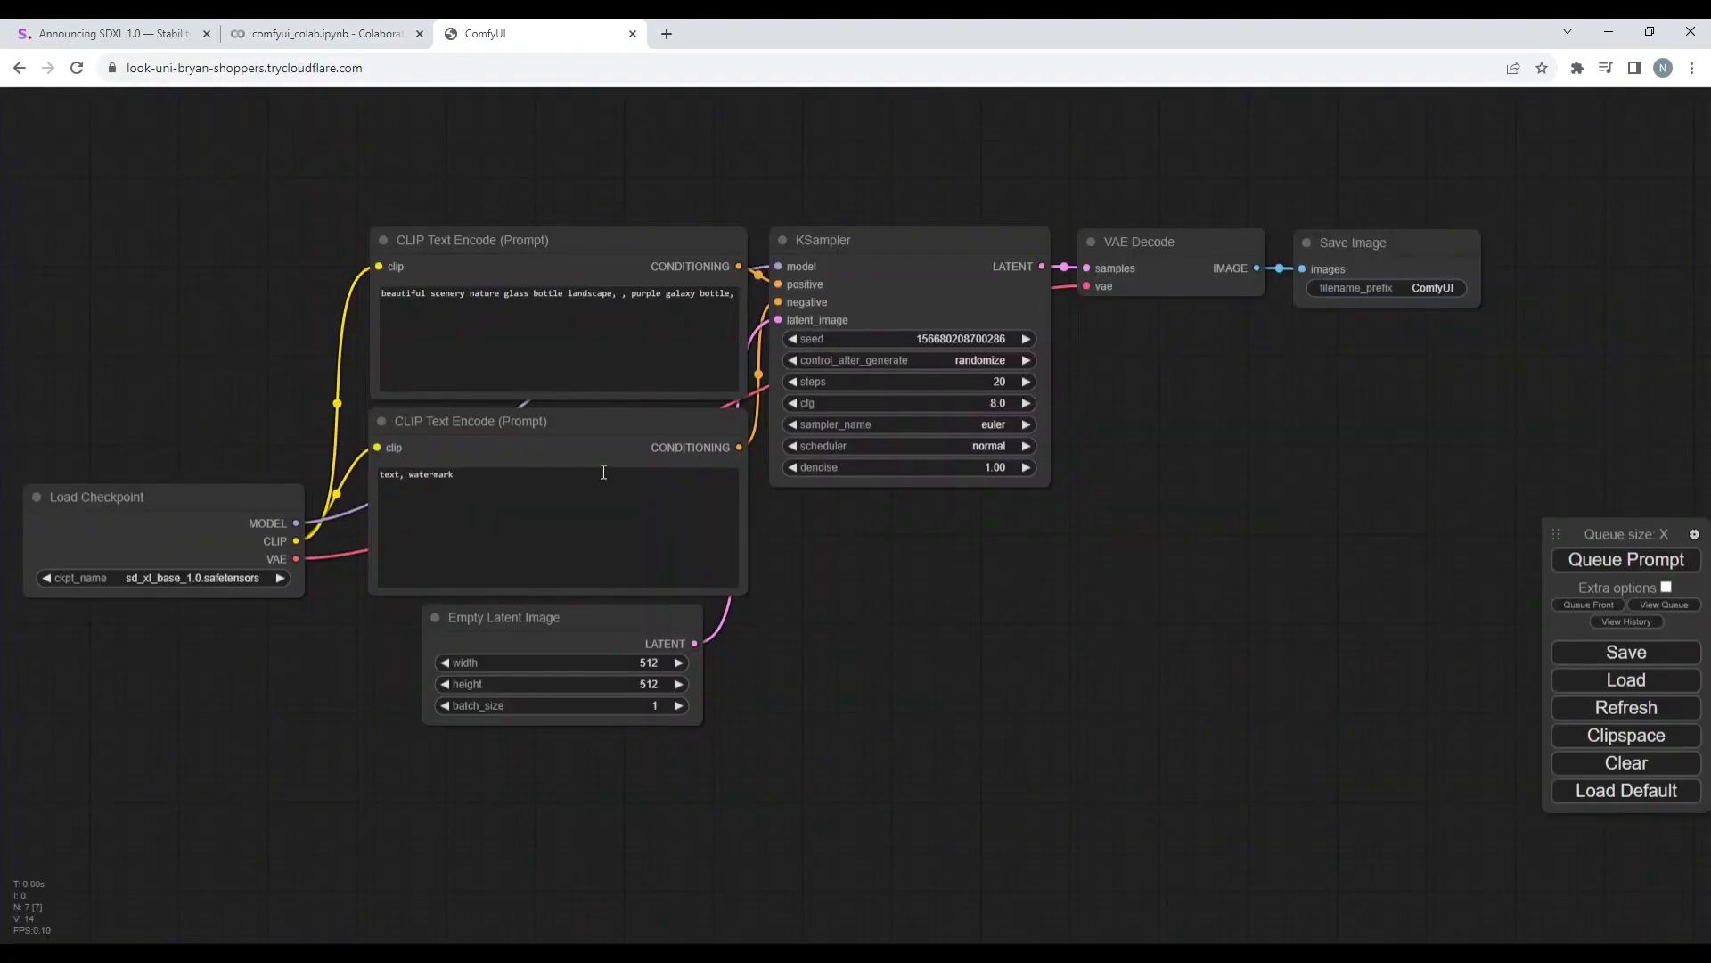
pyautogui.hotkey('ctrl', '+')
pyautogui.hotkey('ctrl', '+')
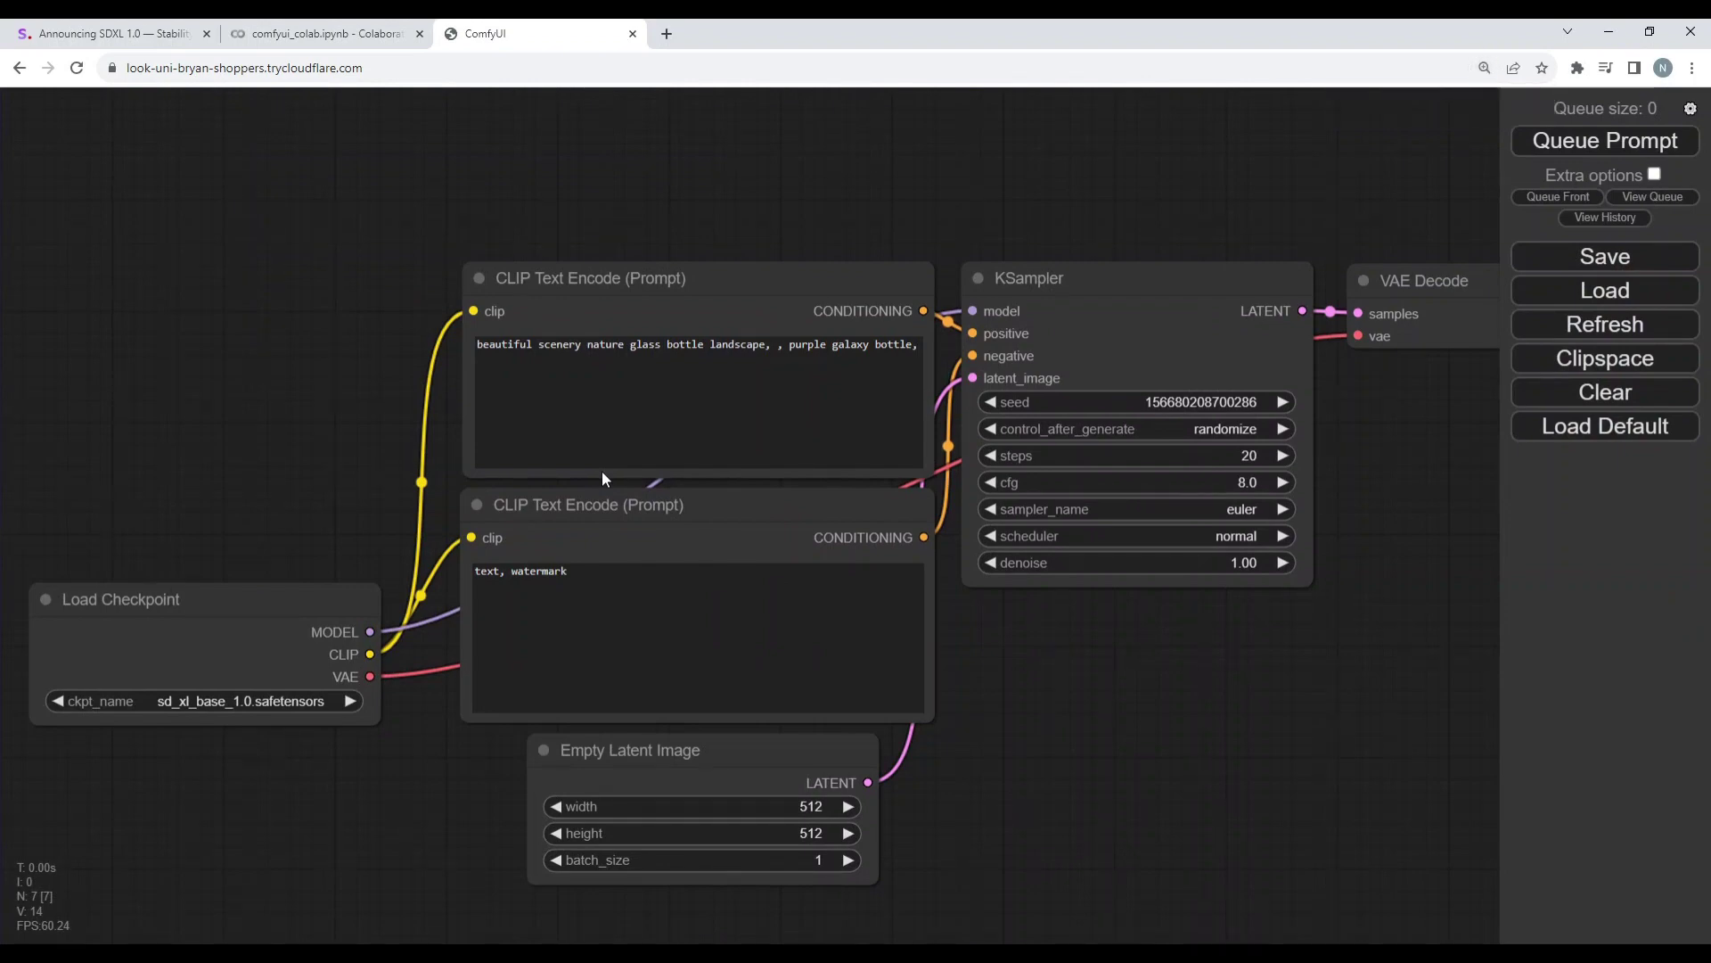
pyautogui.scroll(1, 601, 471)
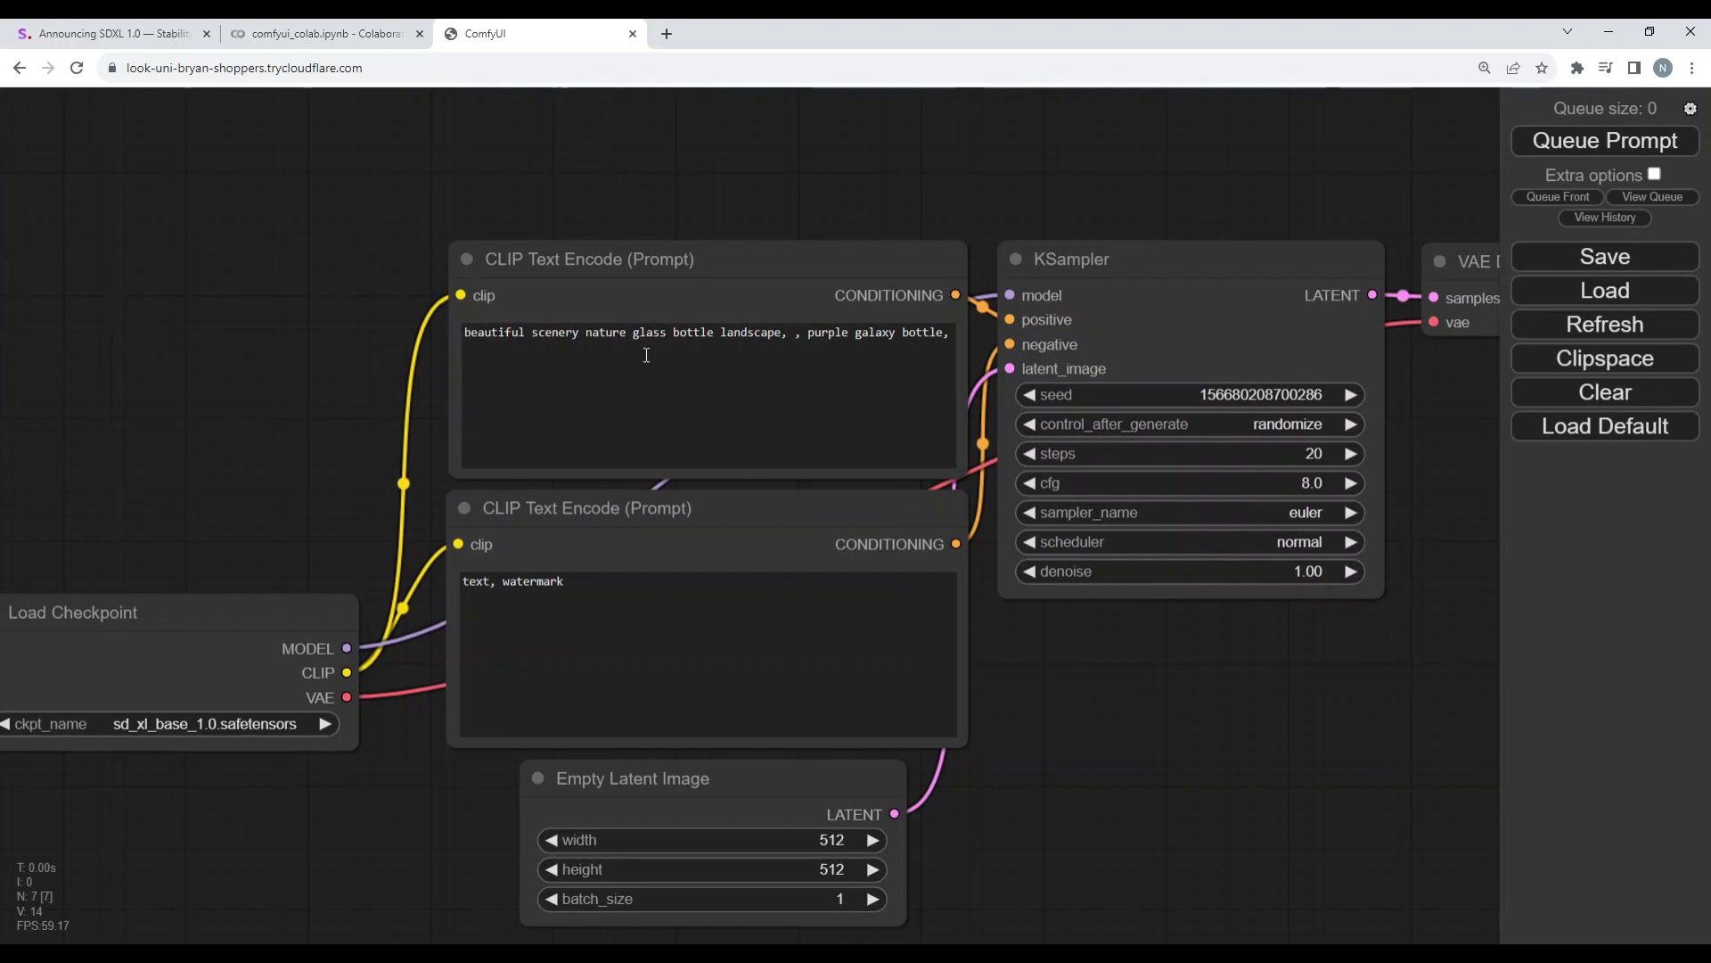
pyautogui.moveTo(637, 339); pyautogui.dragTo(941, 331)
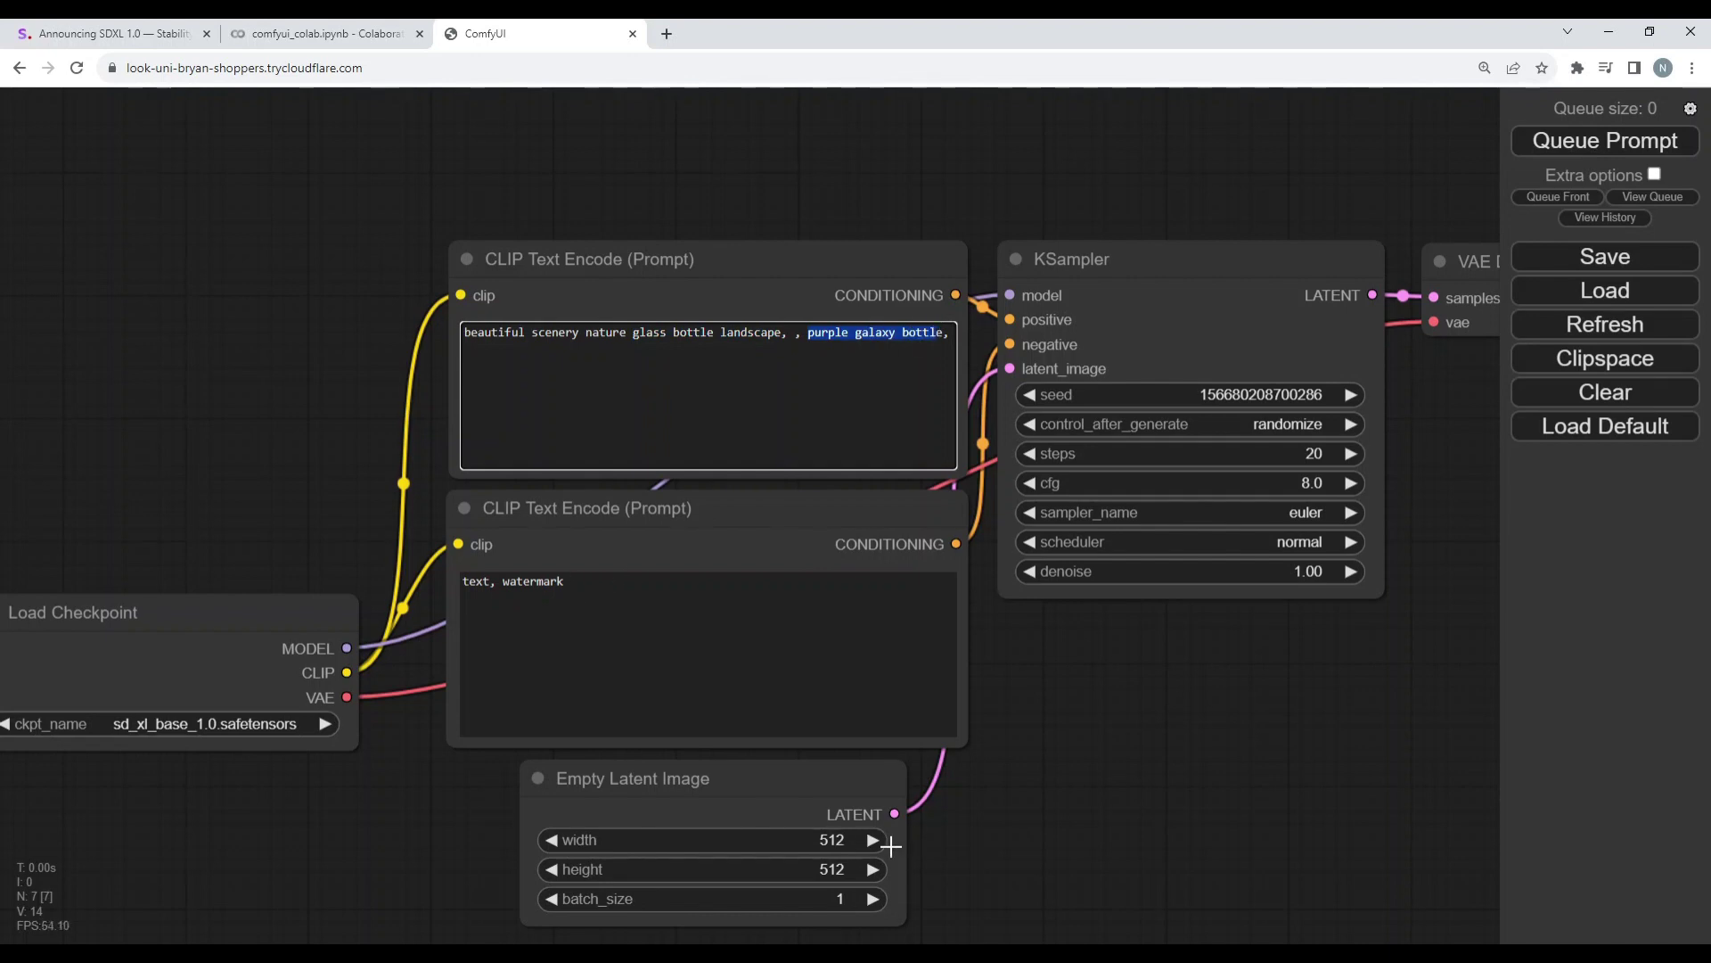
# - Enter 1024 for width and height in Empty Latent Image, then queue the generation
pyautogui.click(846, 841)
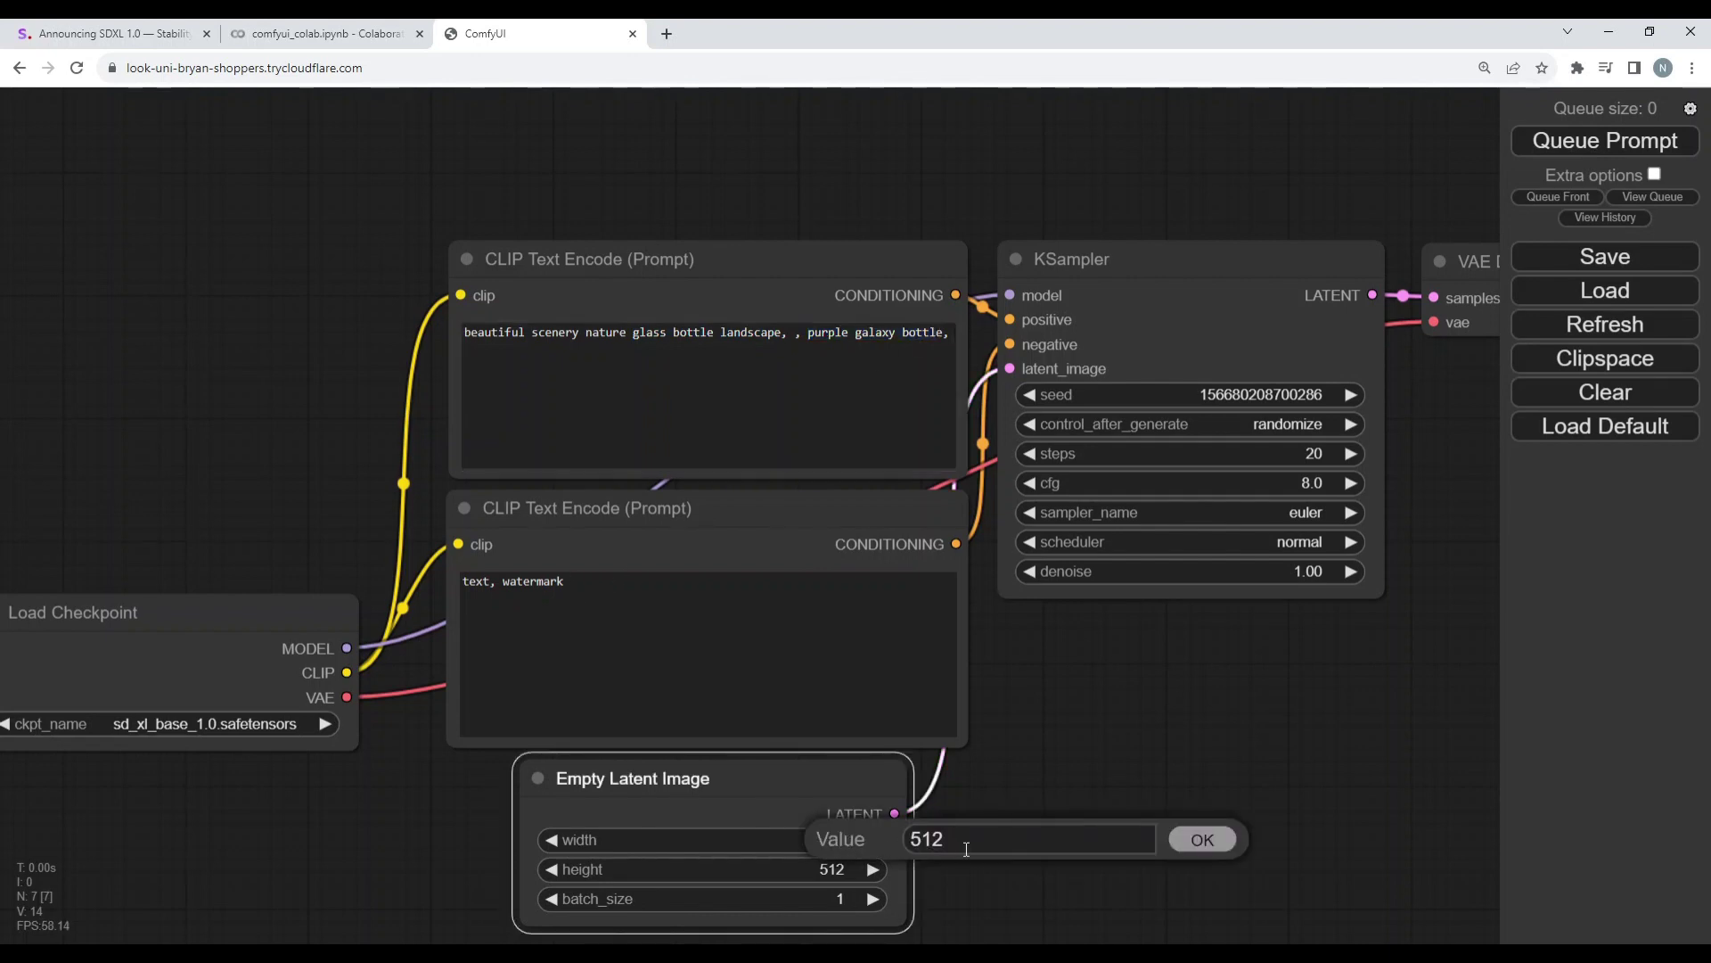
pyautogui.hotkey('ctrl', 'a')
pyautogui.write('1024')
pyautogui.click(1202, 838)
pyautogui.click(848, 870)
pyautogui.write('496')
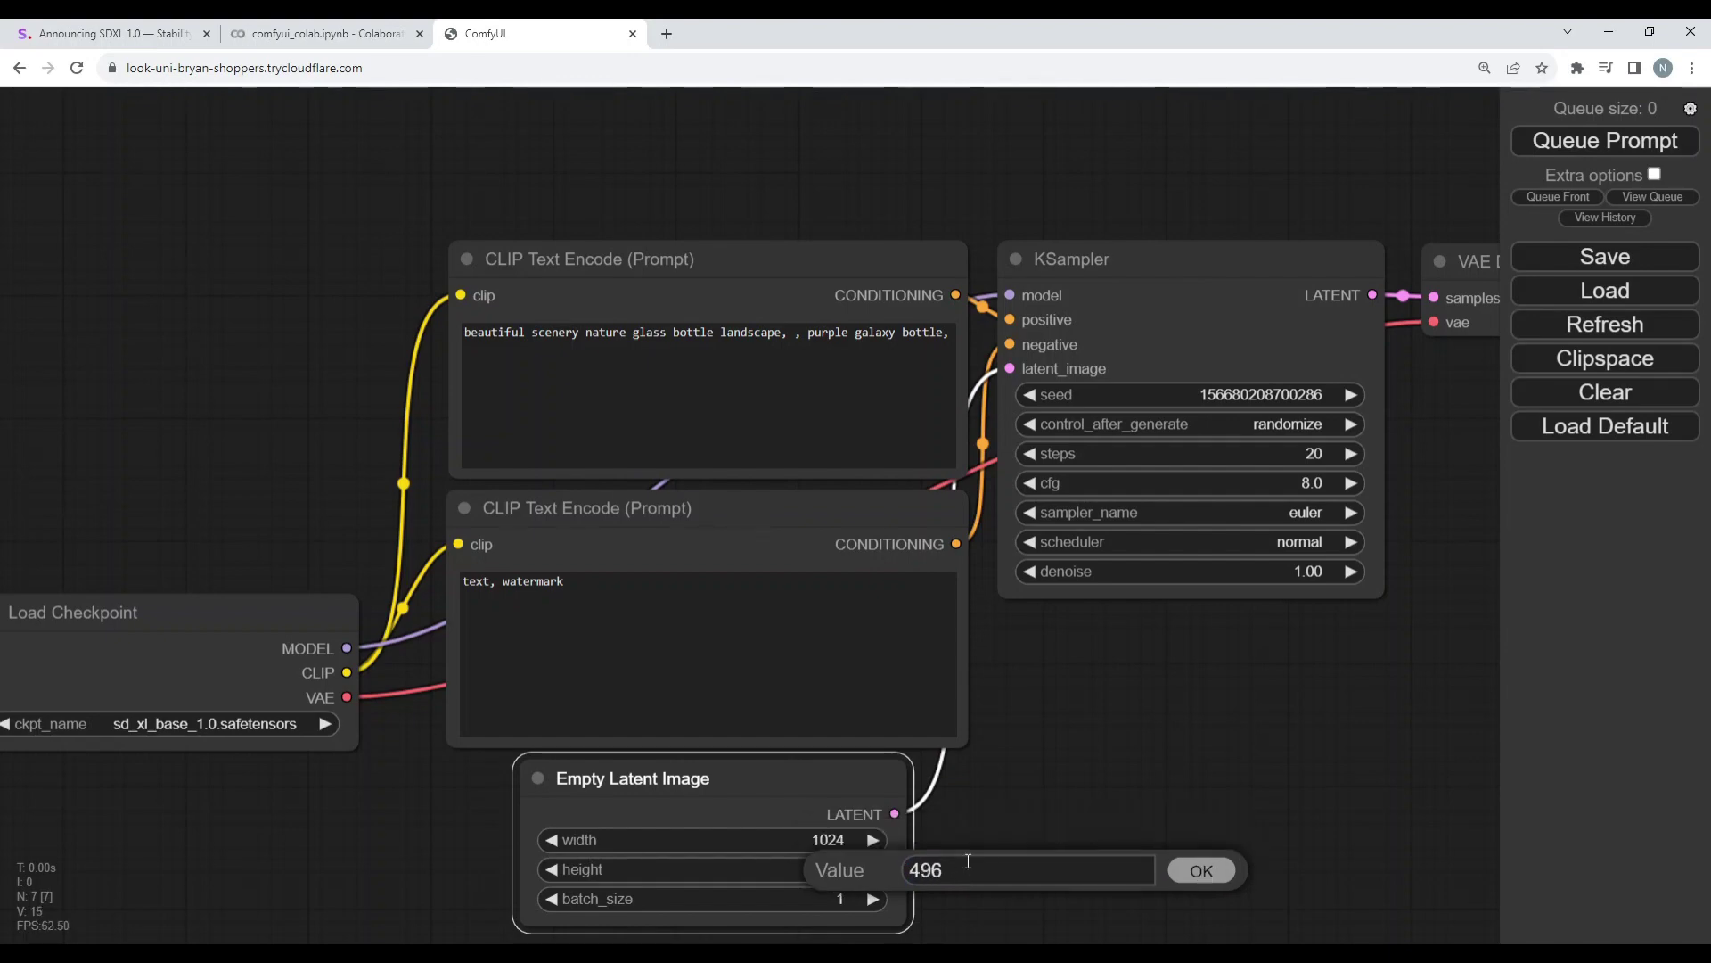
pyautogui.doubleClick(968, 861)
pyautogui.write('1024')
pyautogui.click(1191, 880)
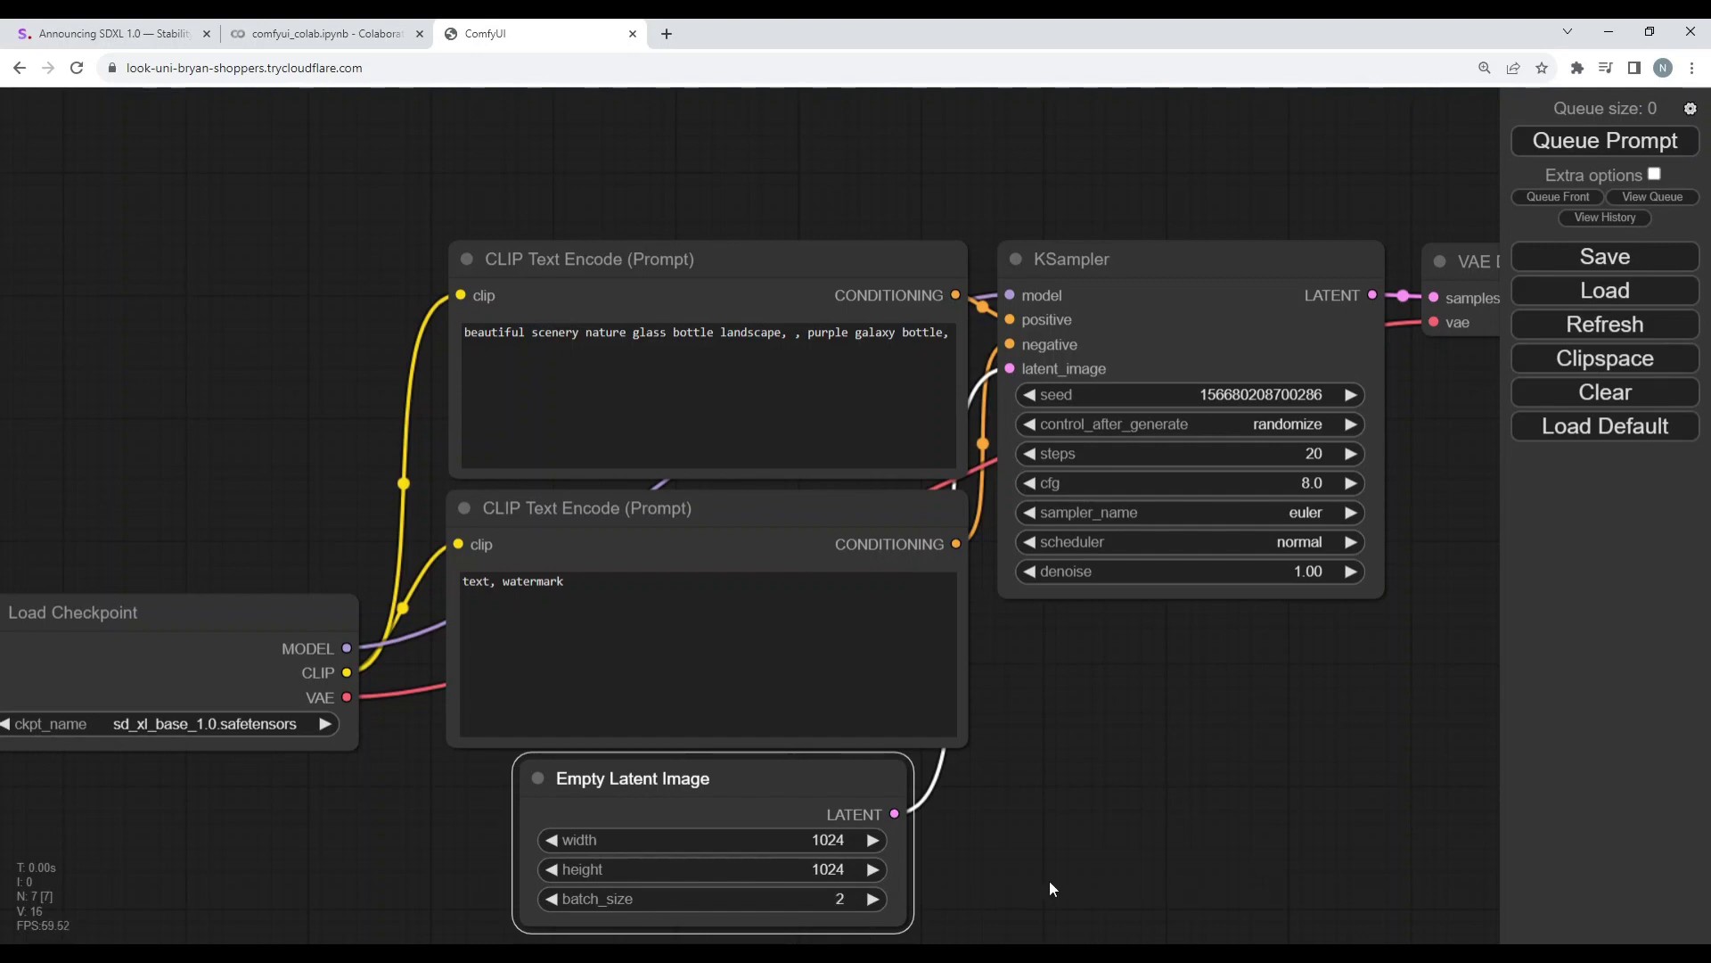
pyautogui.click(1556, 142)
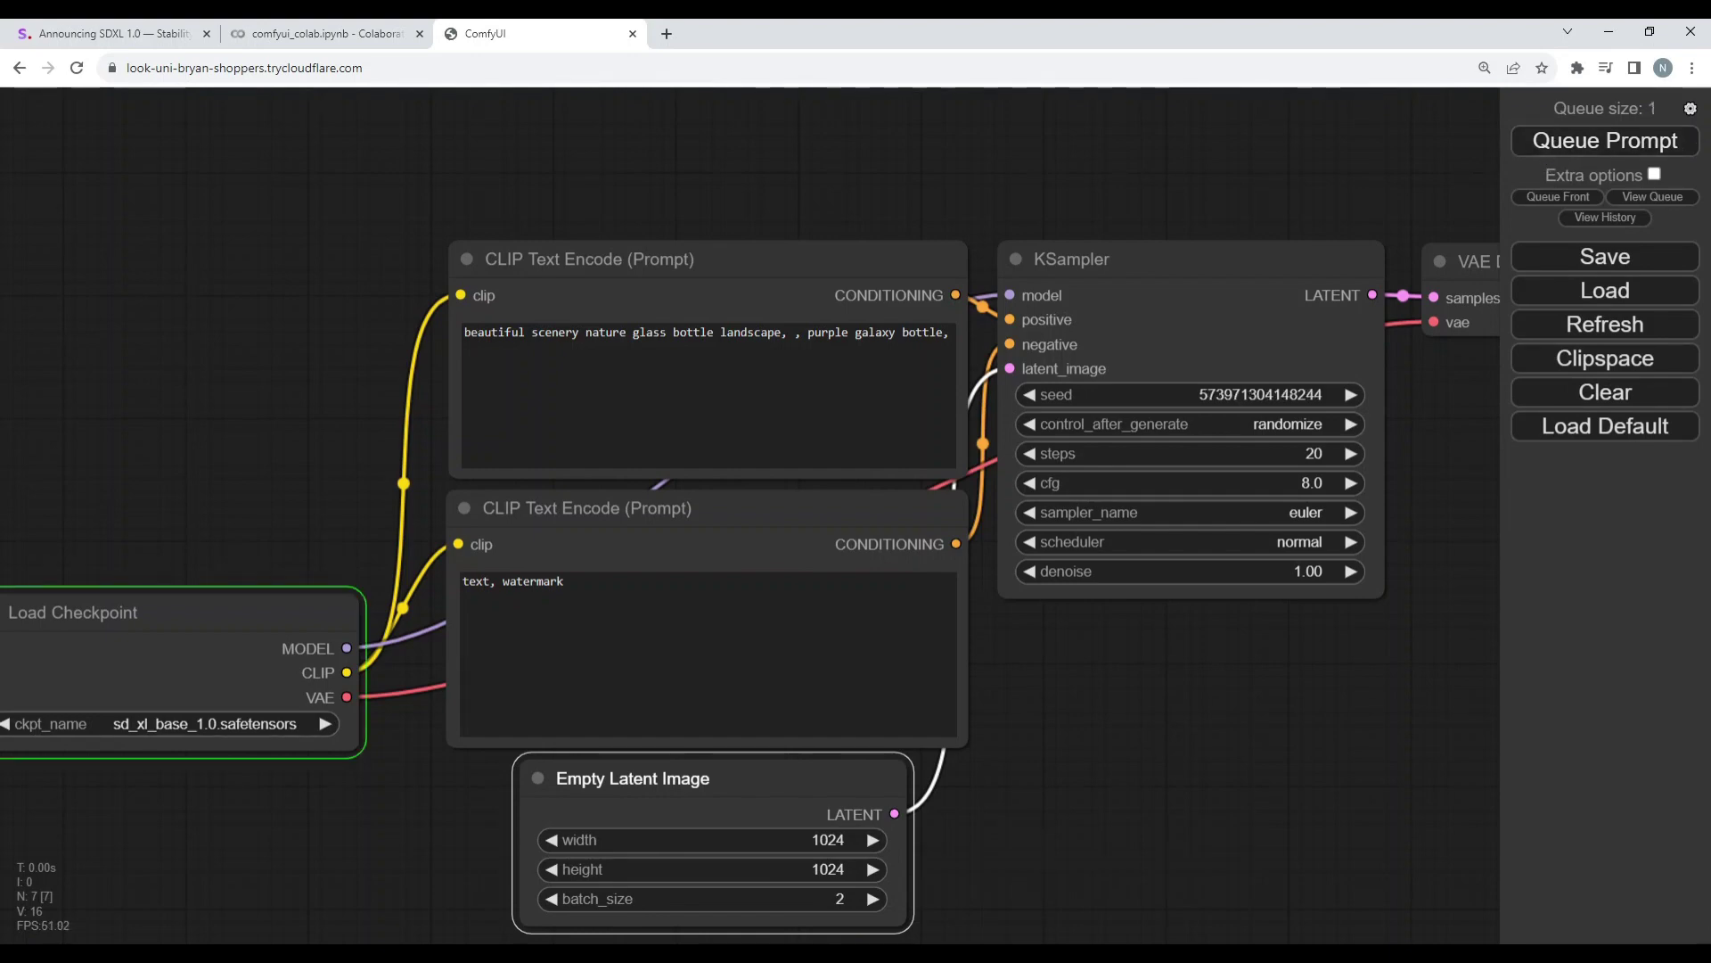
# - Watch the Colab log reach 'Prompt executed in 75.50 seconds', then pan ComfyUI to Save Image
pyautogui.click(262, 25)
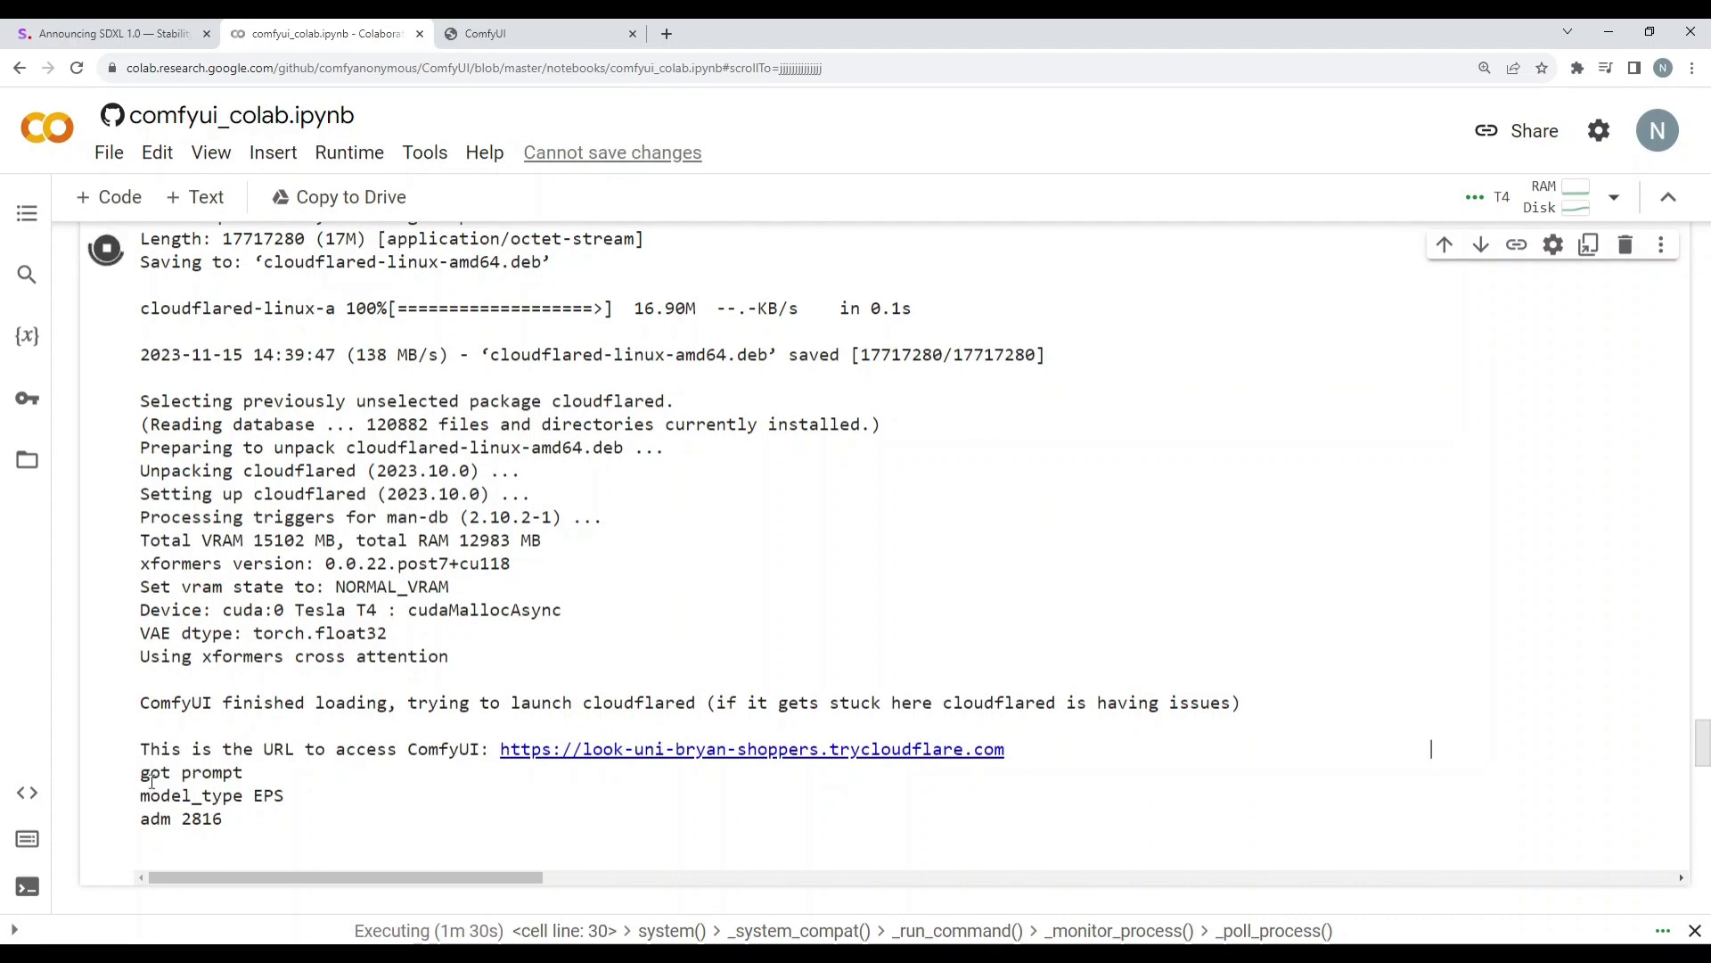
pyautogui.moveTo(142, 803)
pyautogui.mouseDown()
pyautogui.moveTo(302, 814)
pyautogui.moveTo(146, 817)
pyautogui.mouseUp()
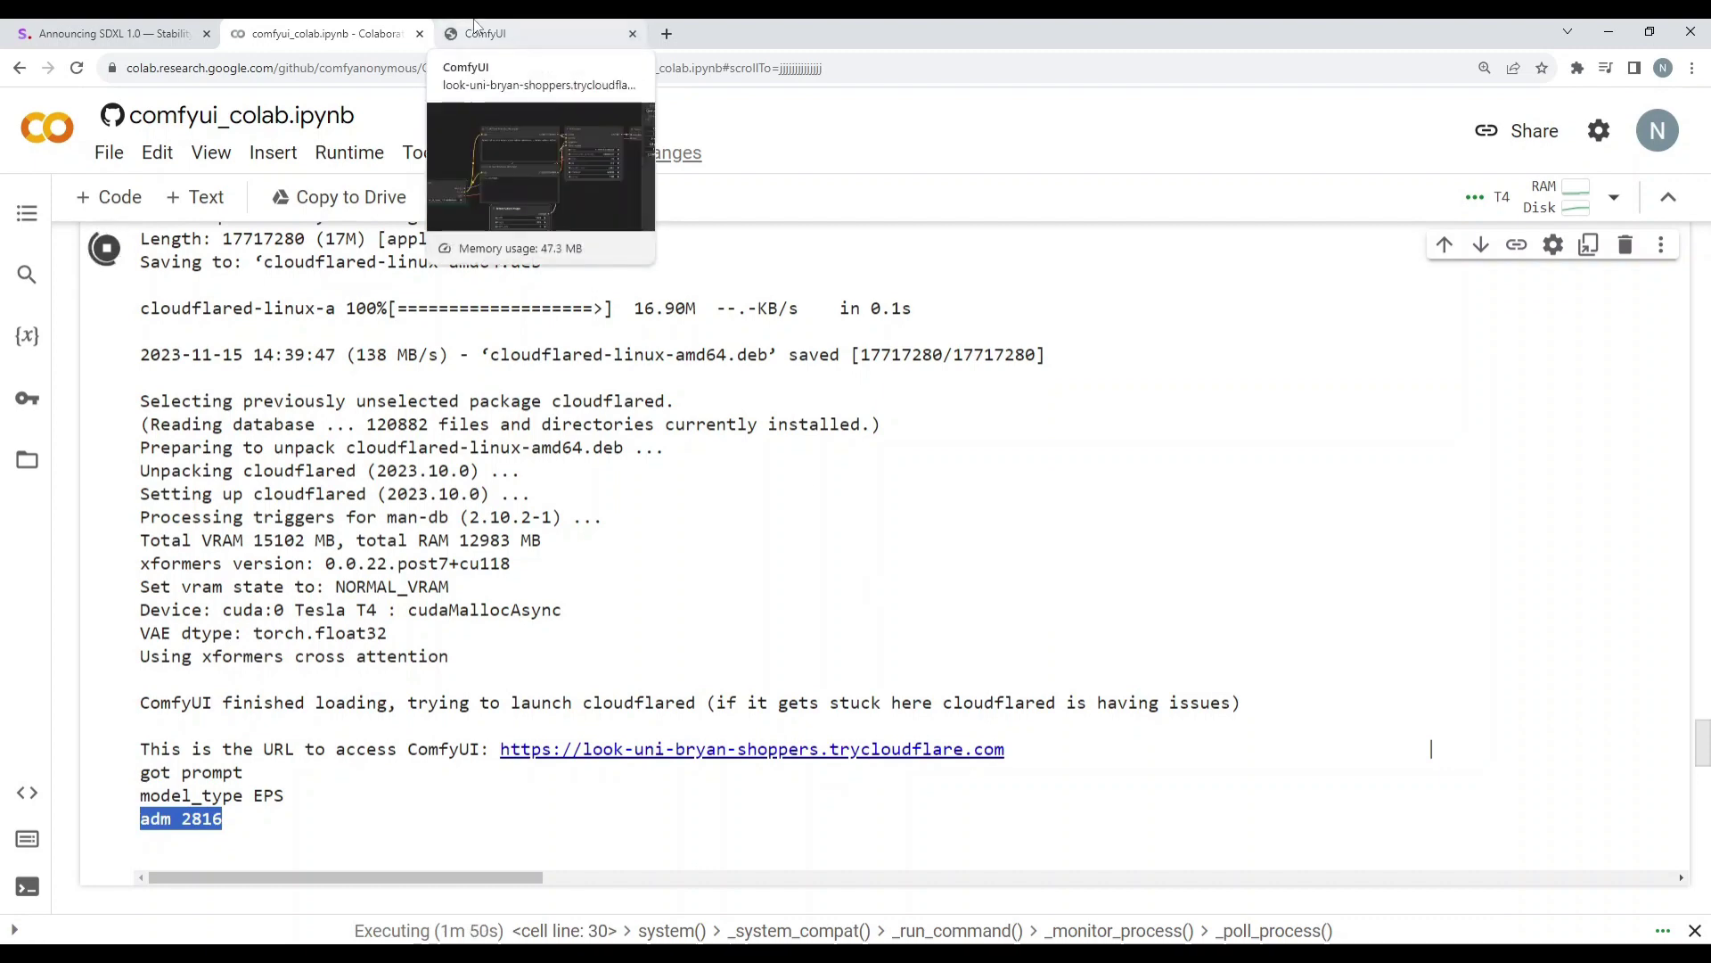
pyautogui.scroll(-3, 462, 557)
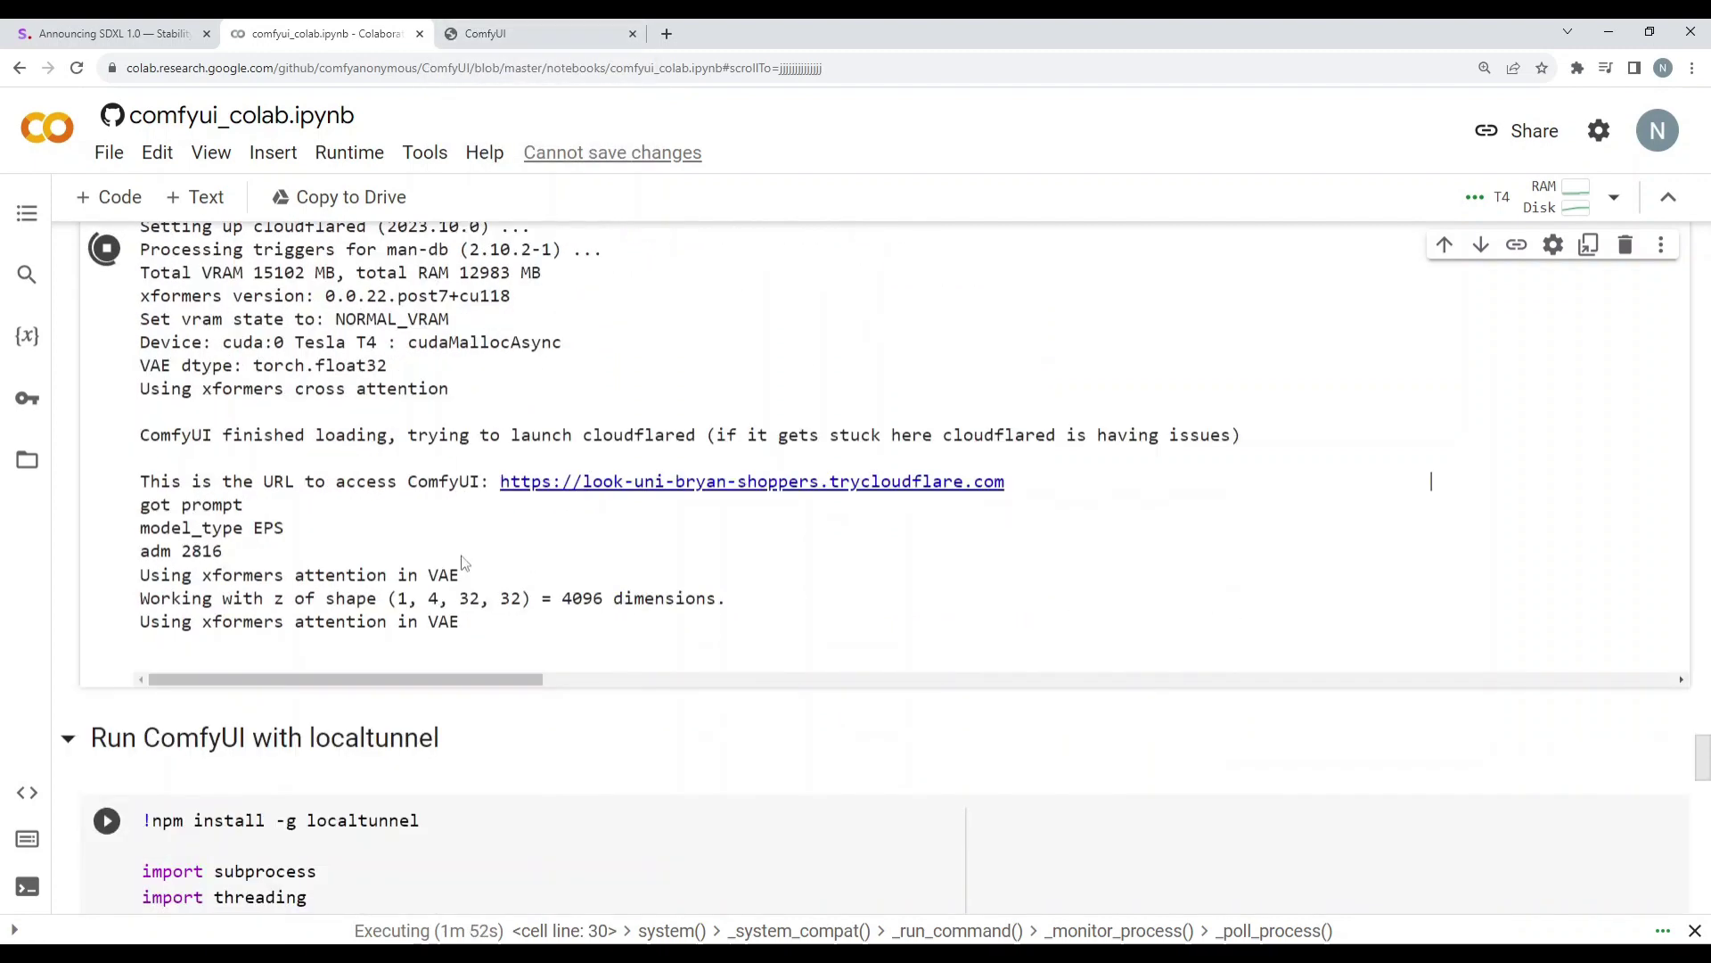
pyautogui.moveTo(326, 761); pyautogui.dragTo(495, 766)
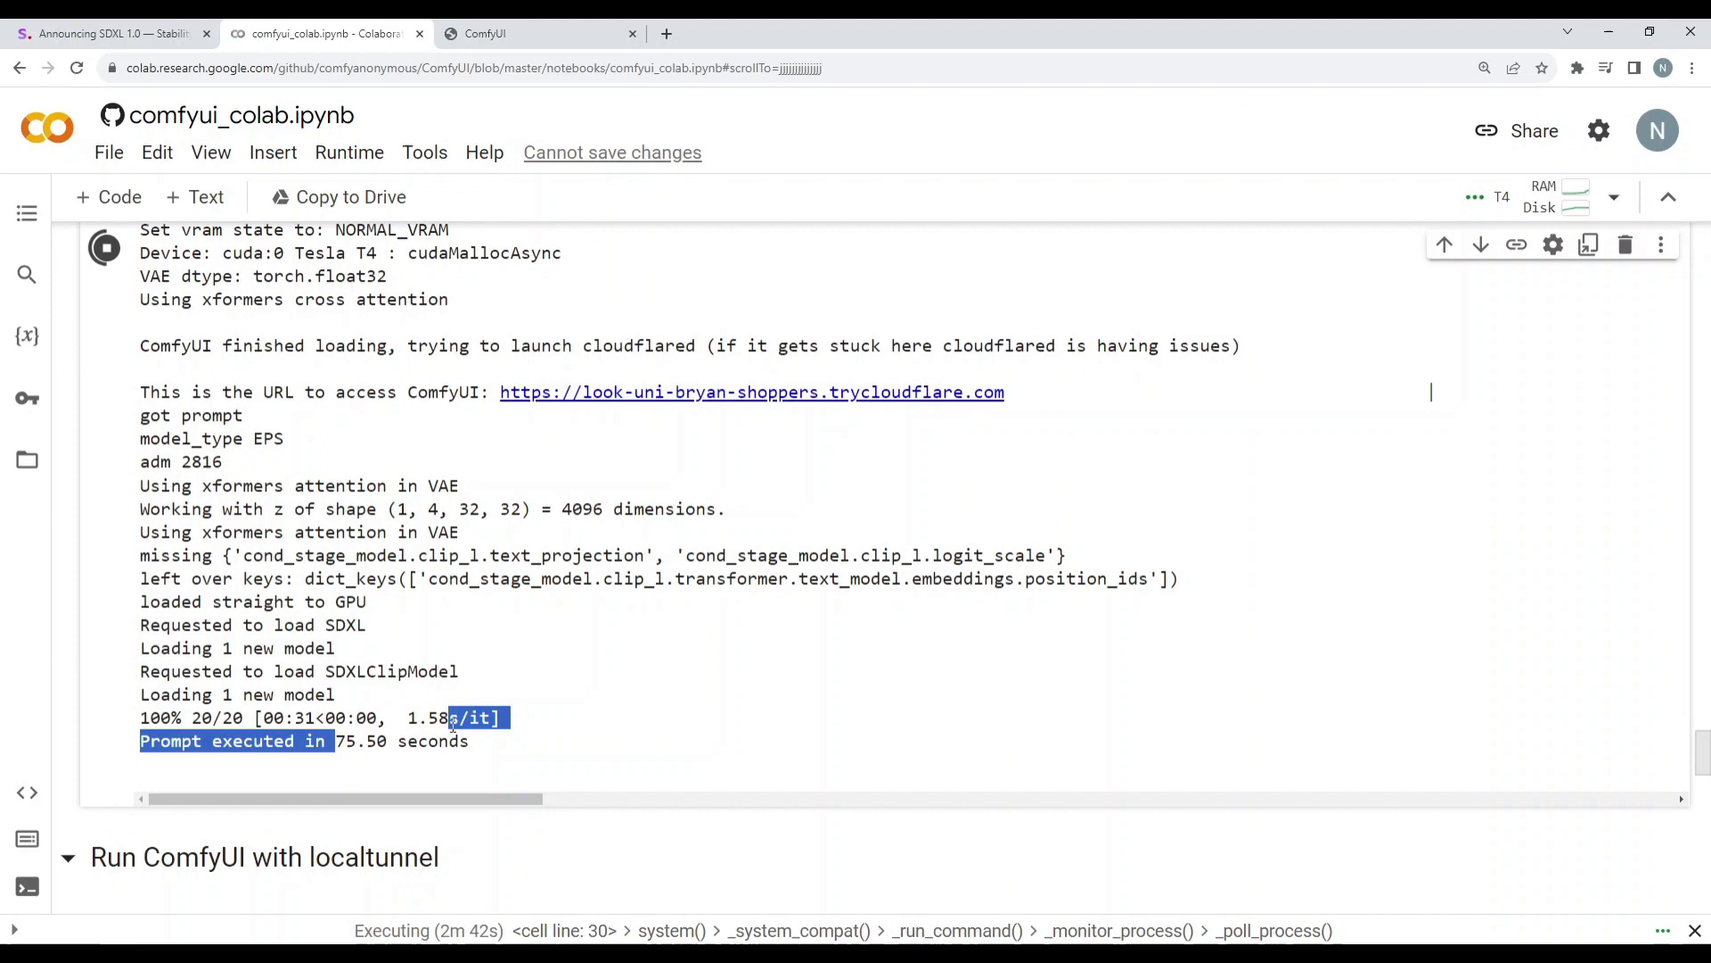
pyautogui.click(535, 33)
pyautogui.moveTo(1217, 602); pyautogui.dragTo(1025, 617)
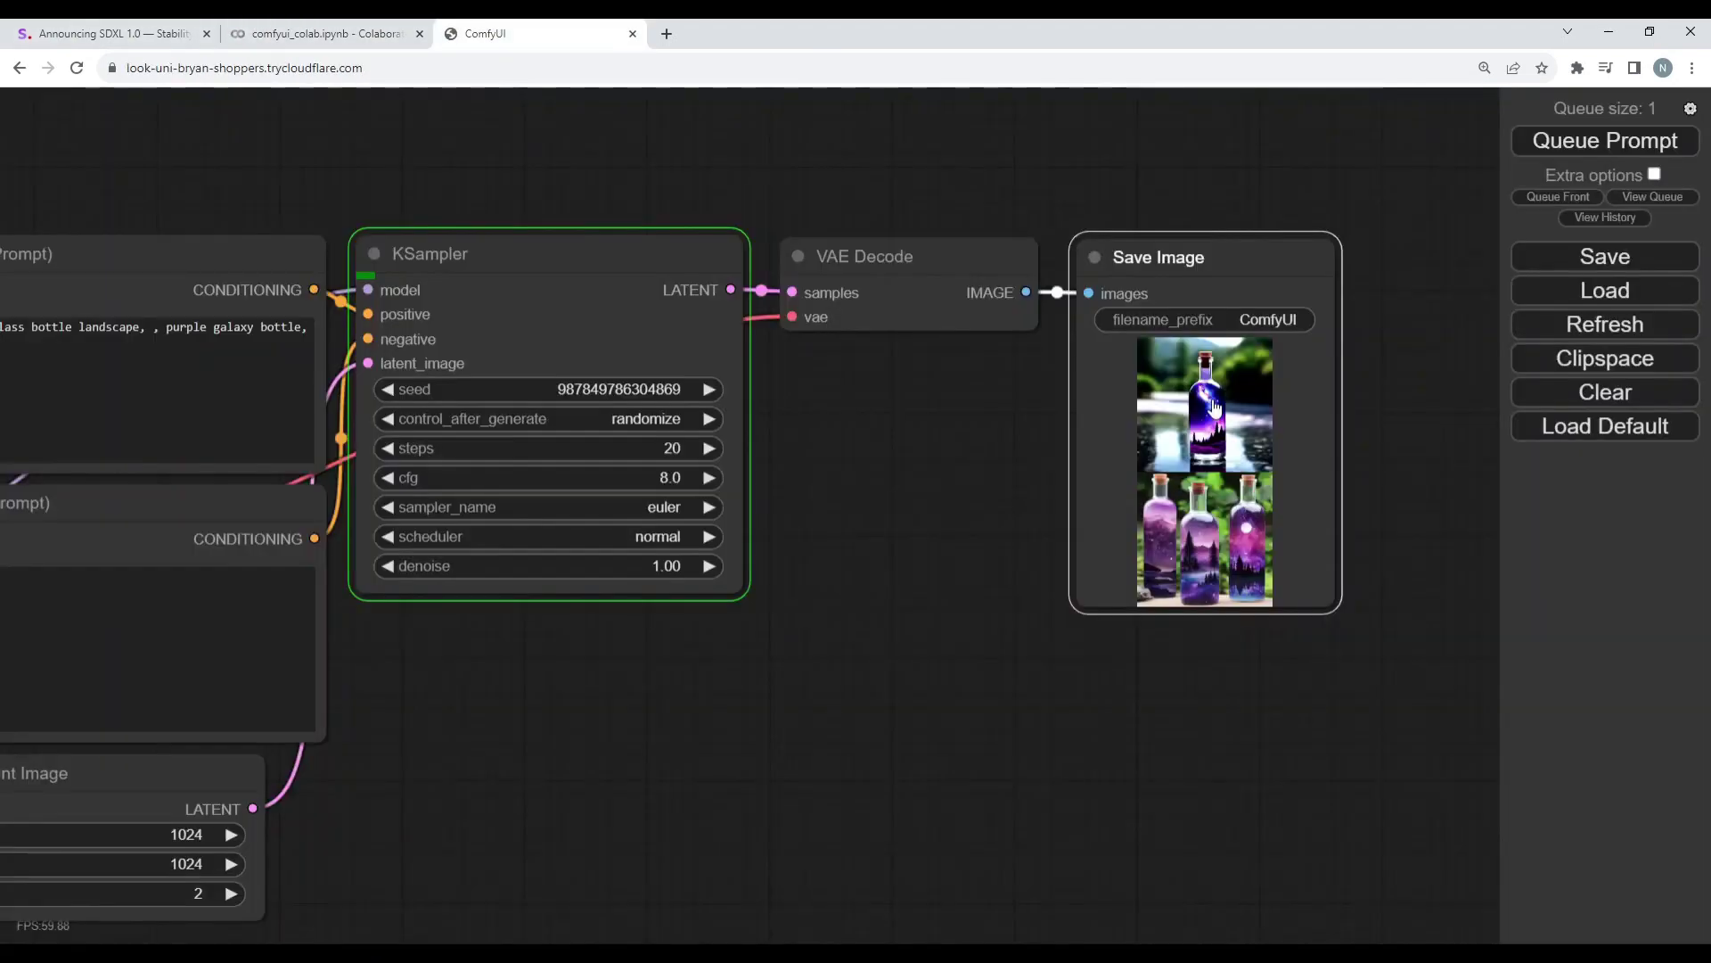
# - Open the first generated bottle image at full size in a new tab
pyautogui.click(1214, 407)
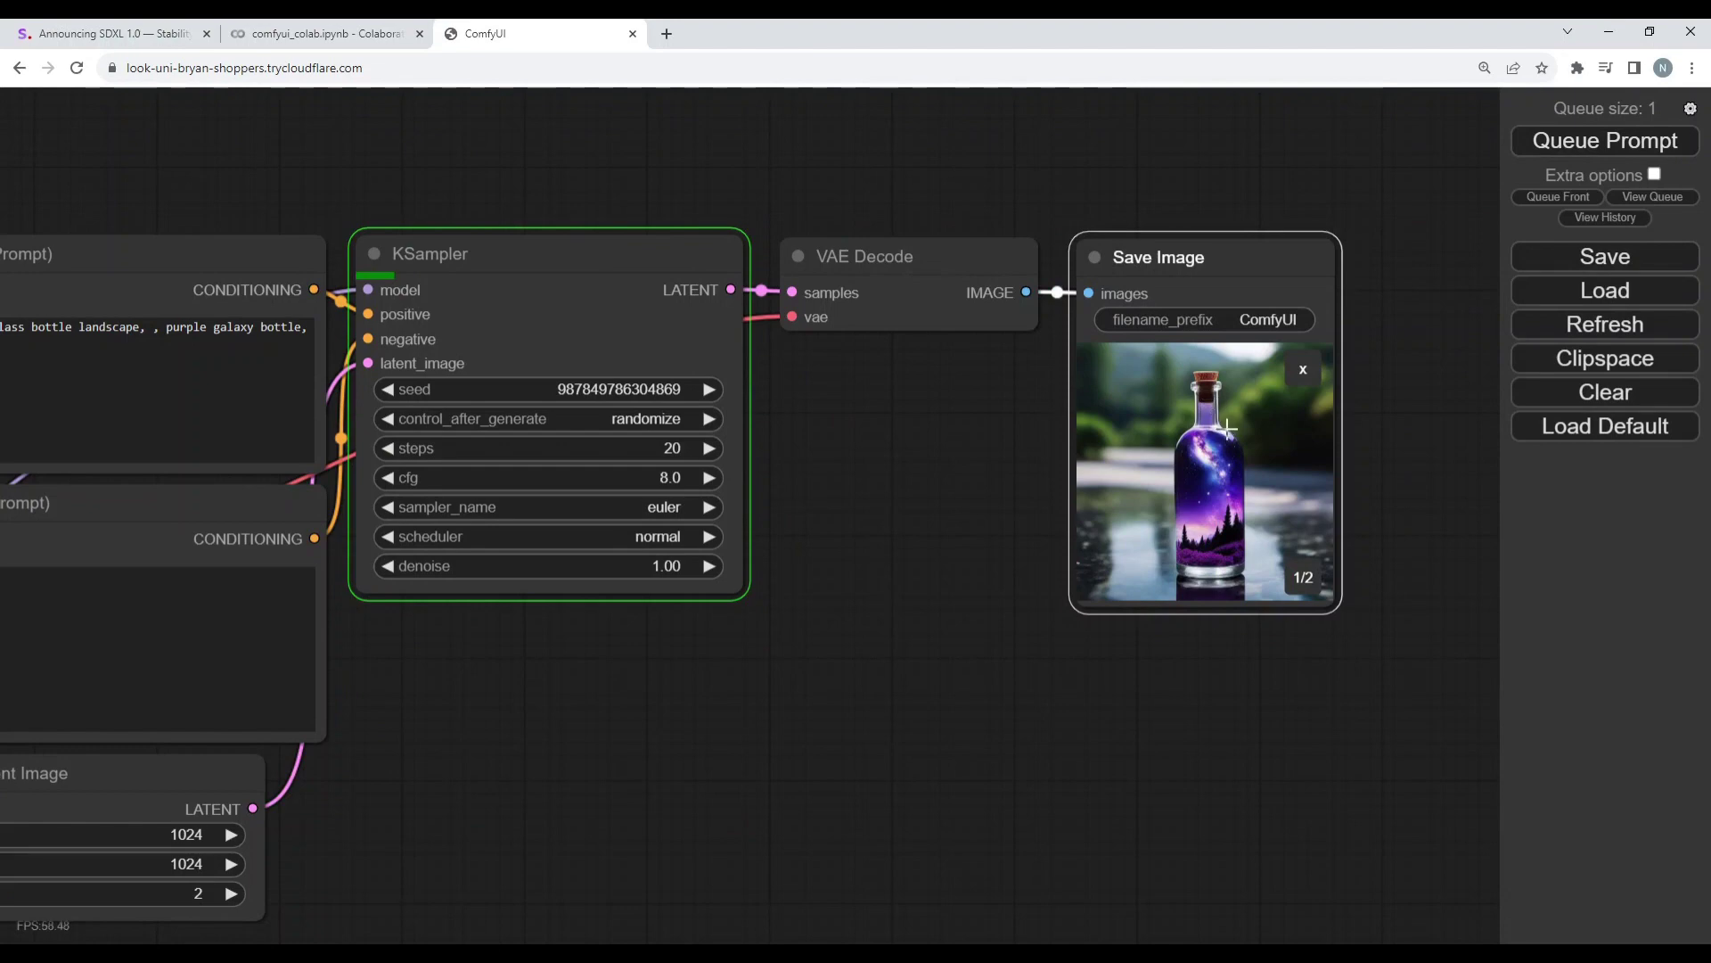
pyautogui.rightClick(1205, 456)
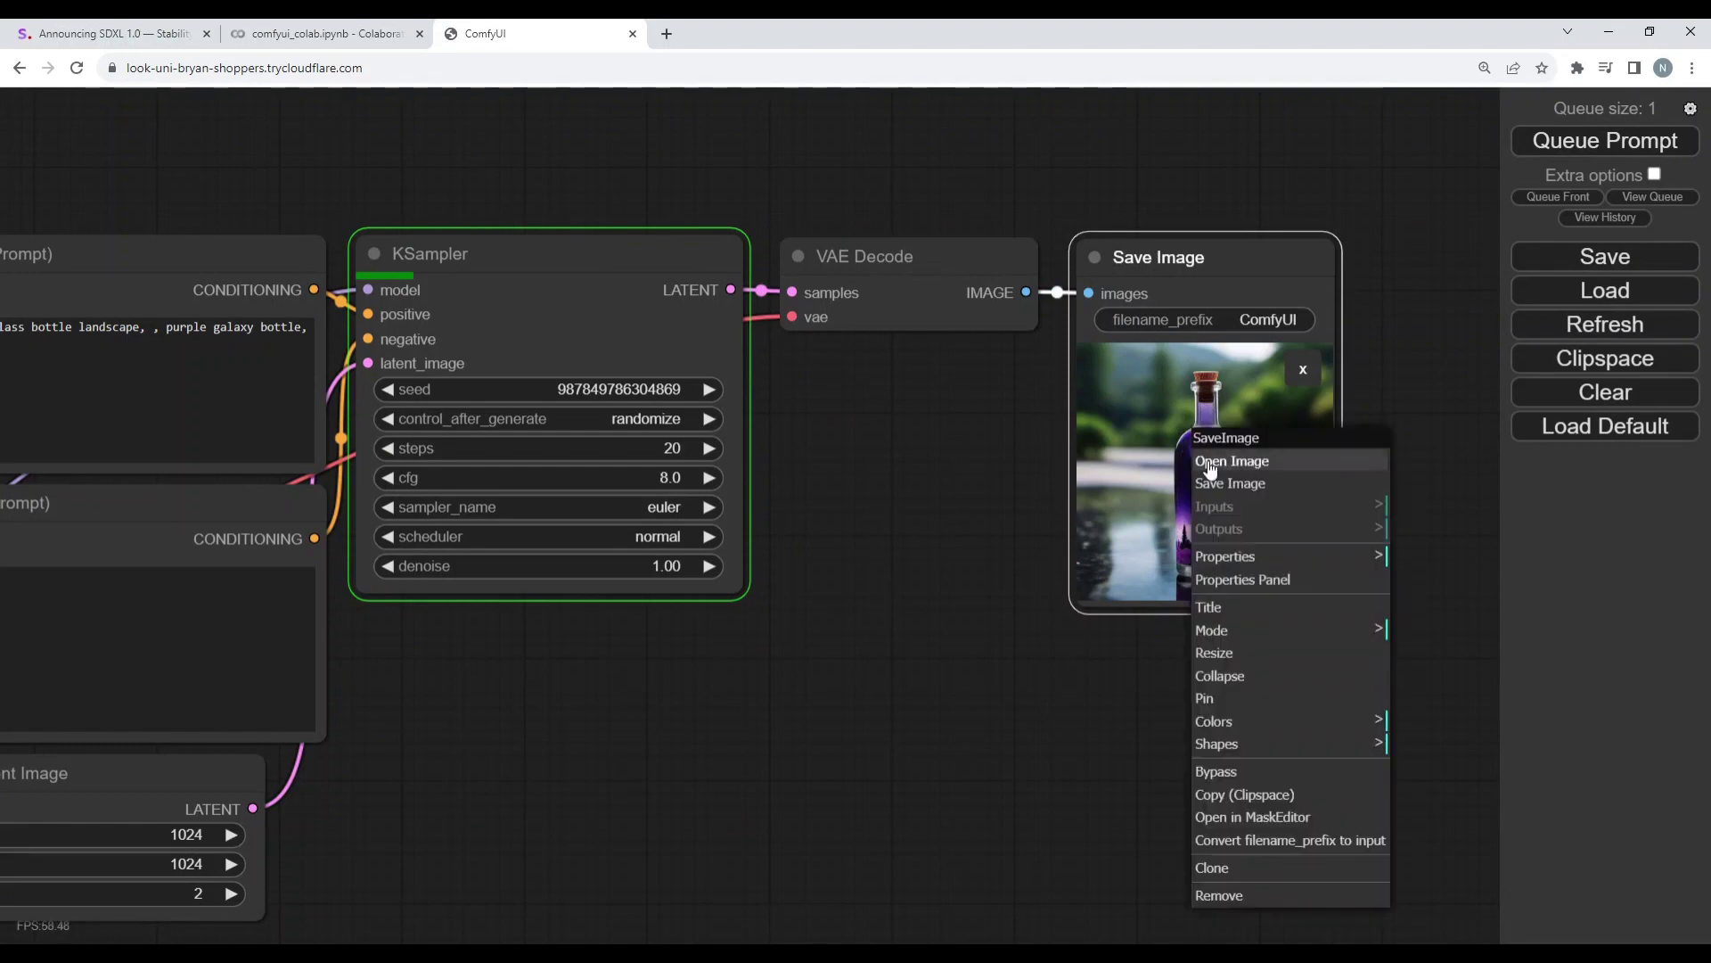
pyautogui.click(1217, 465)
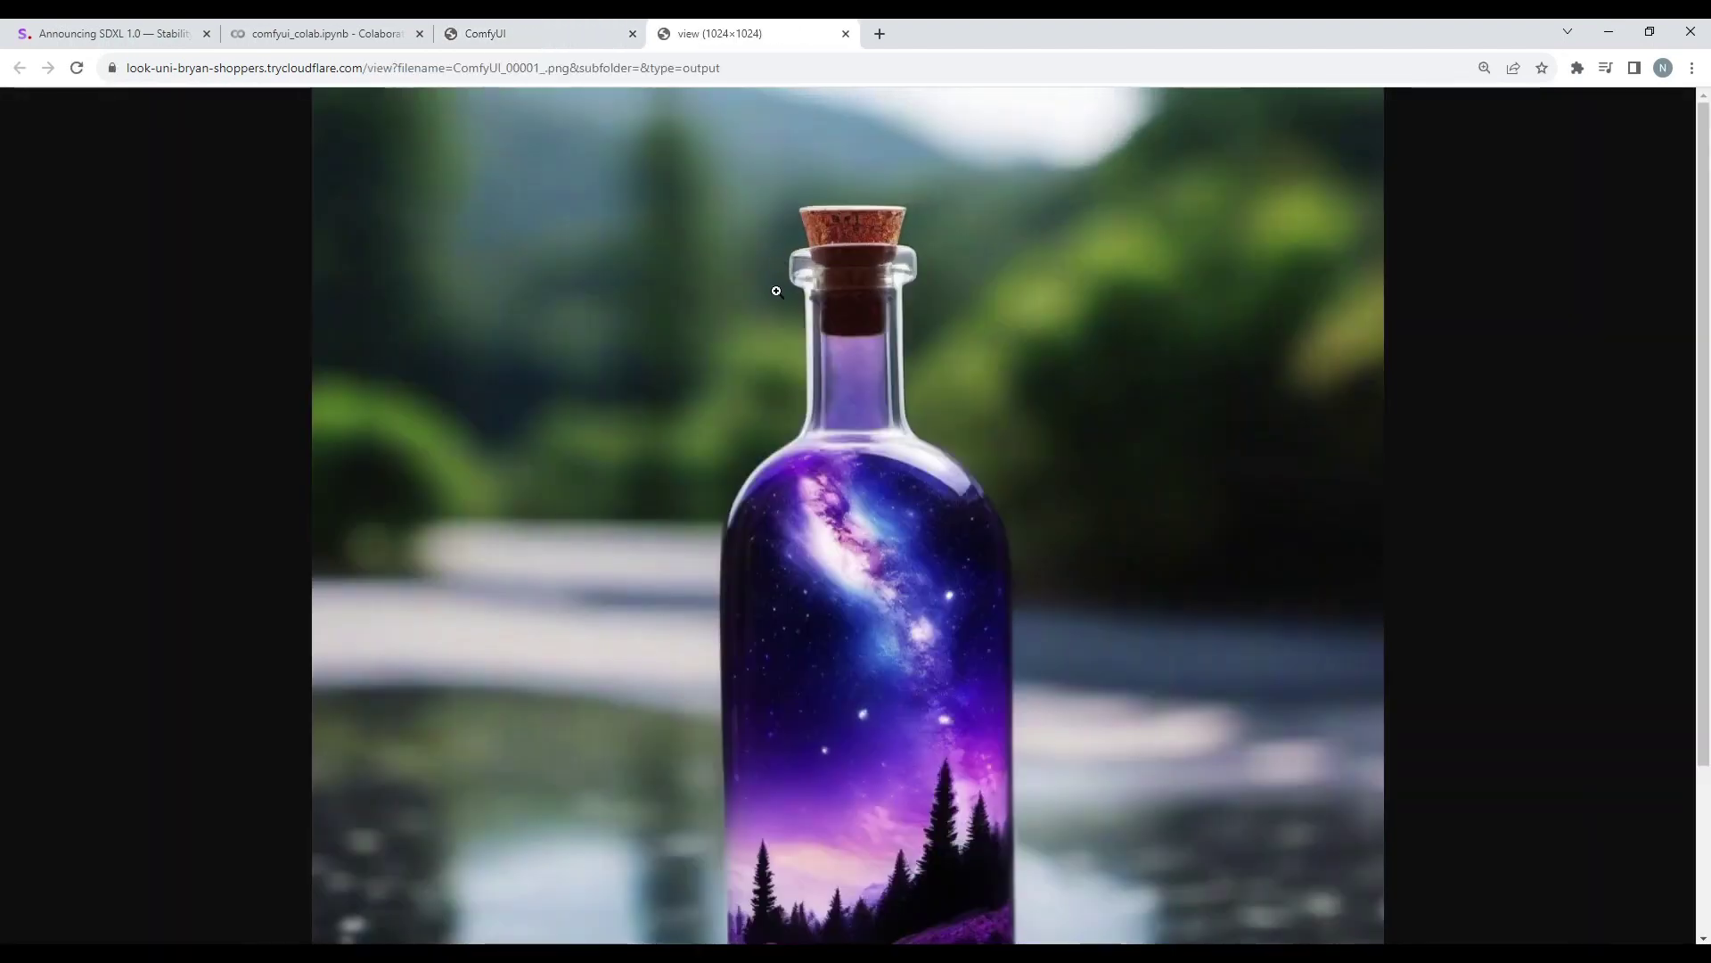
pyautogui.click(517, 33)
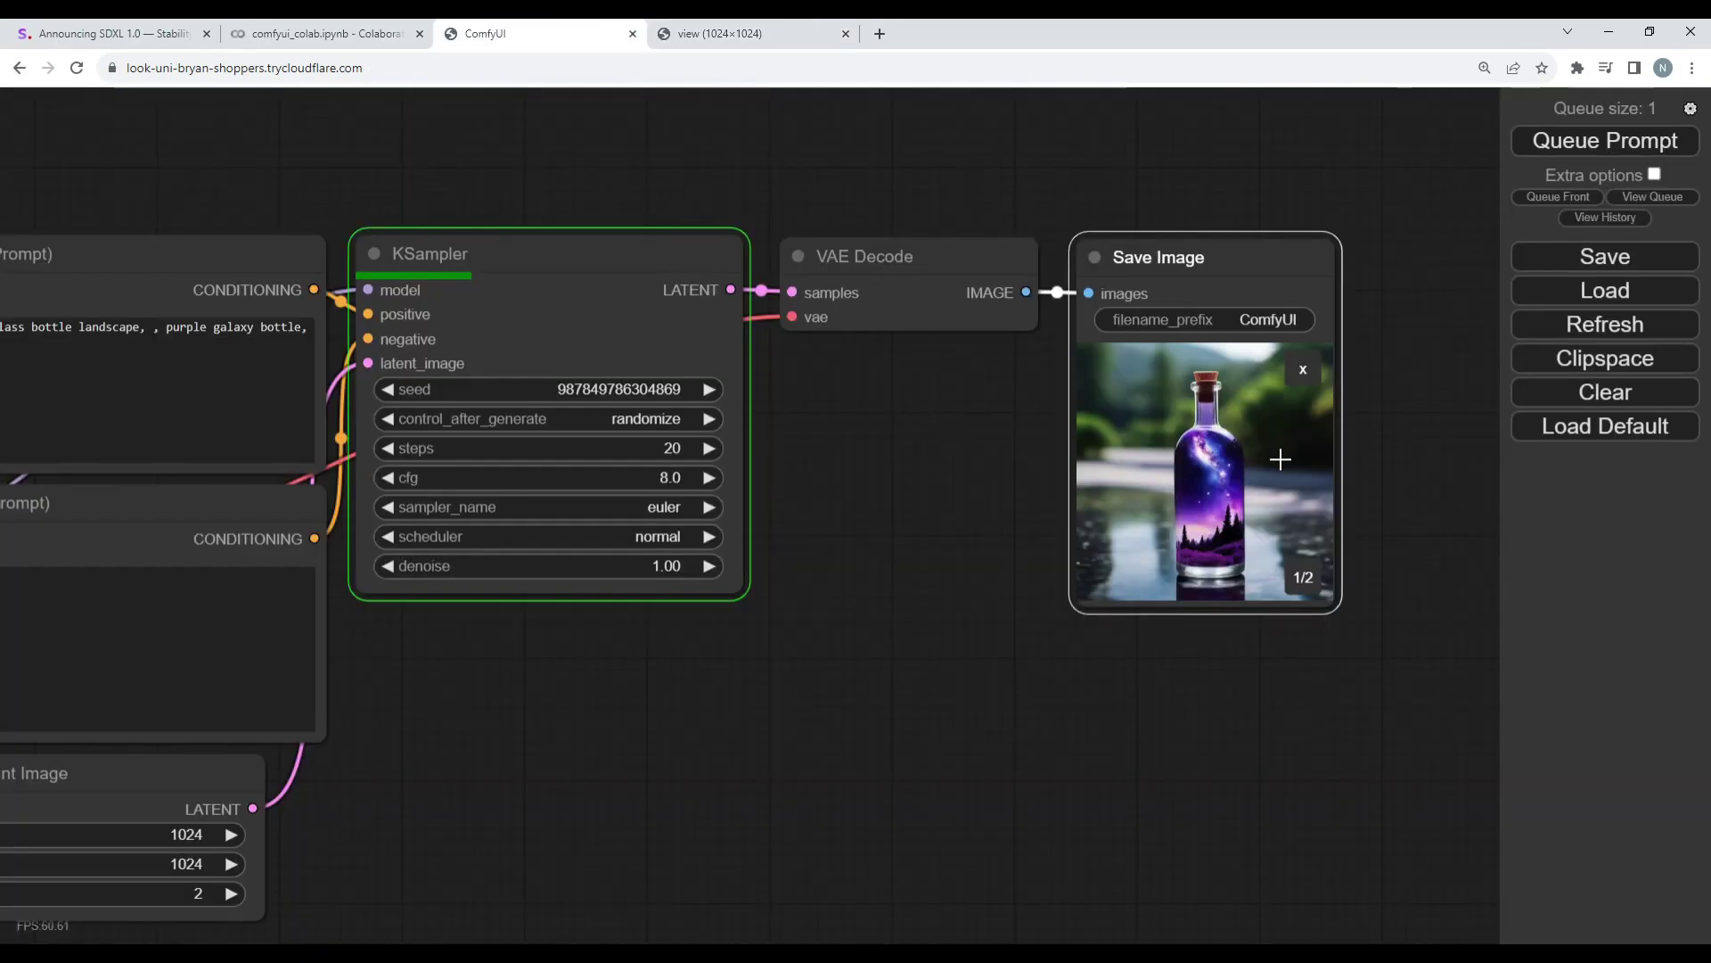
# - Open the second generated bottle image at full 1024×1024 size in another tab and scroll through it
pyautogui.click(1304, 578)
pyautogui.rightClick(1182, 437)
pyautogui.click(1199, 445)
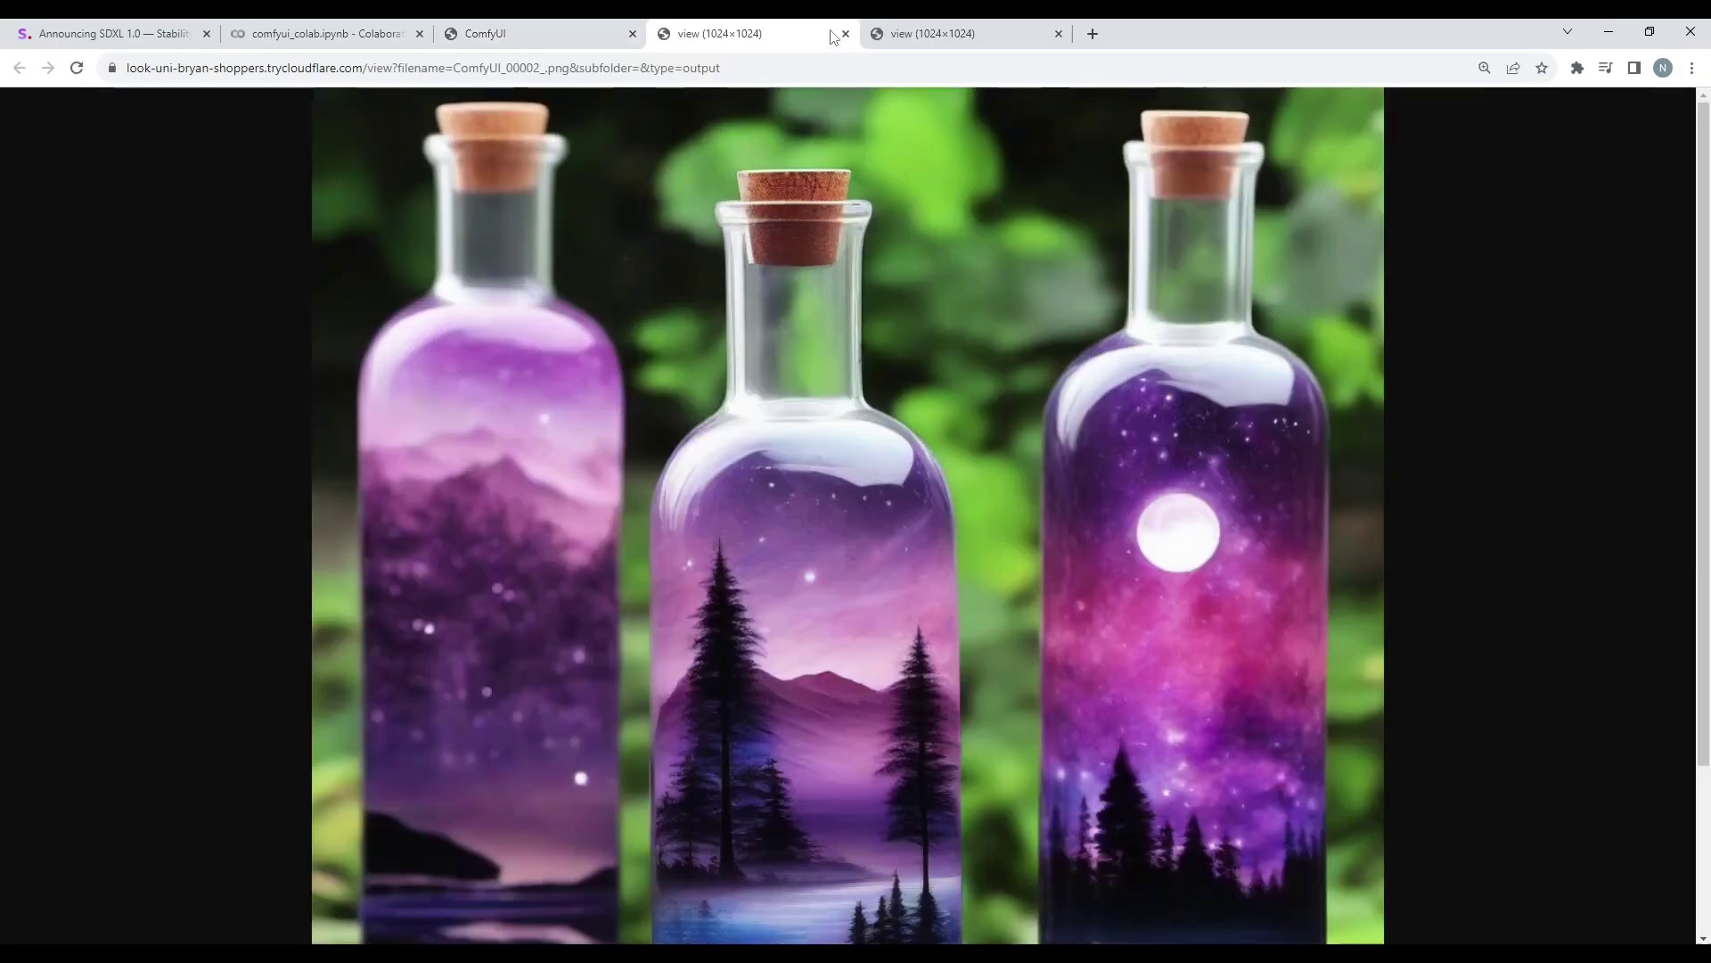
pyautogui.scroll(-1, 856, 421)
pyautogui.scroll(-2, 856, 420)
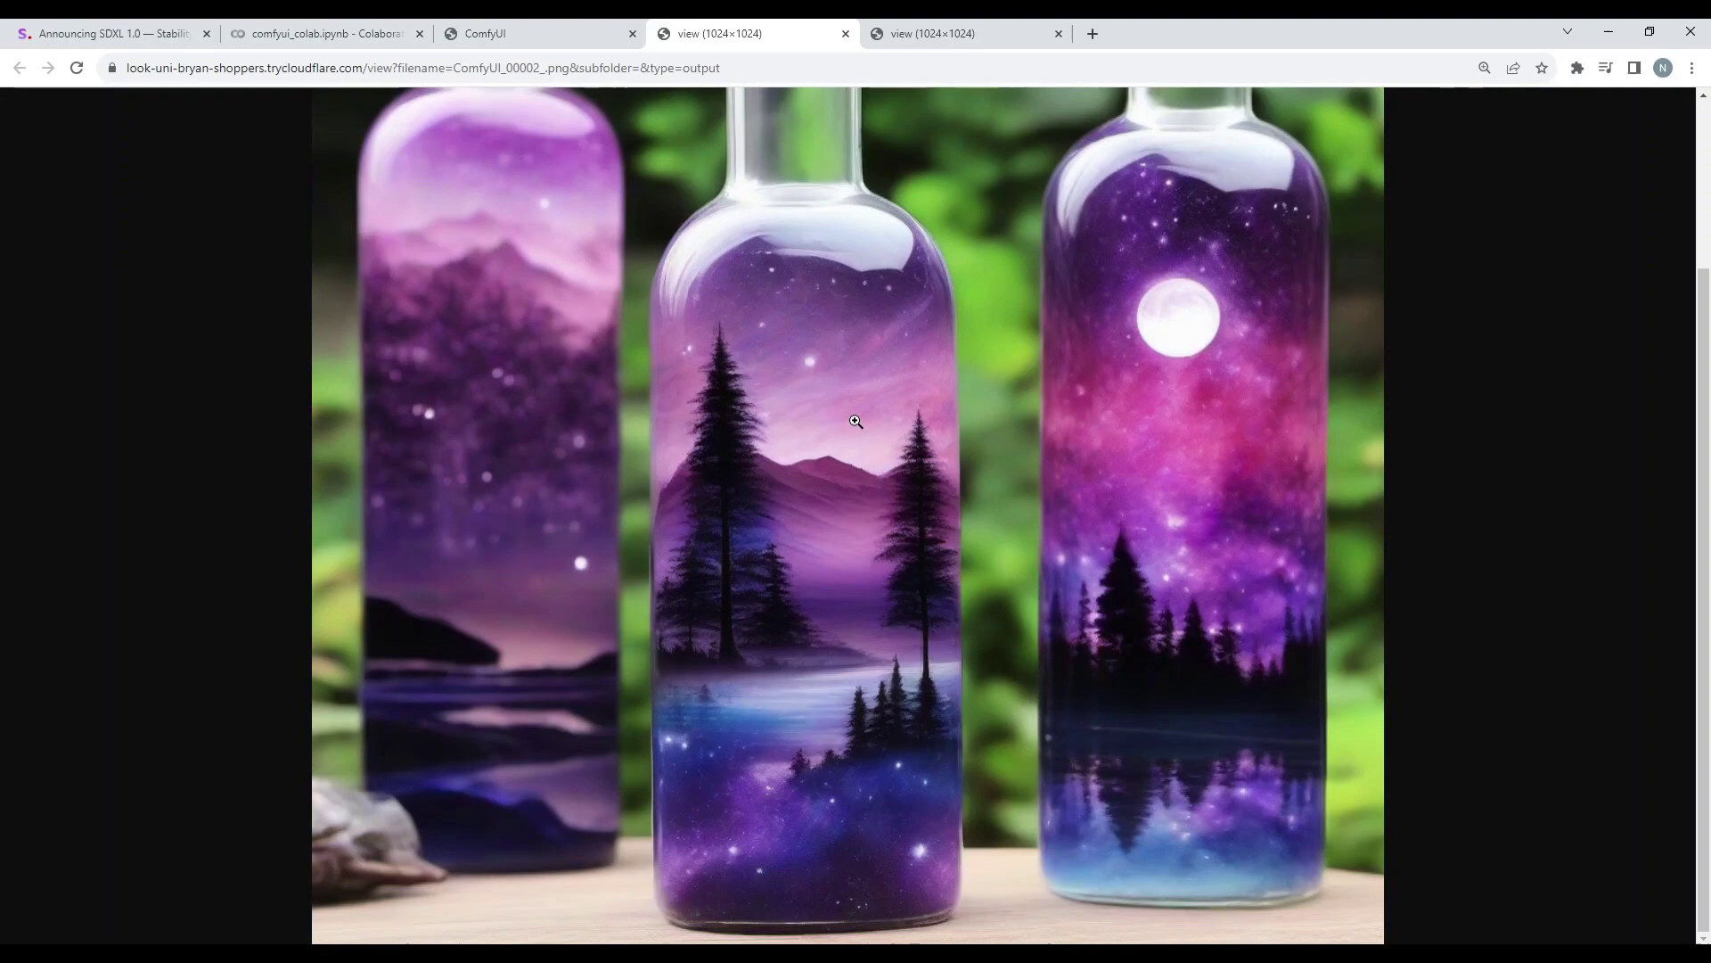
pyautogui.scroll(2, 803, 487)
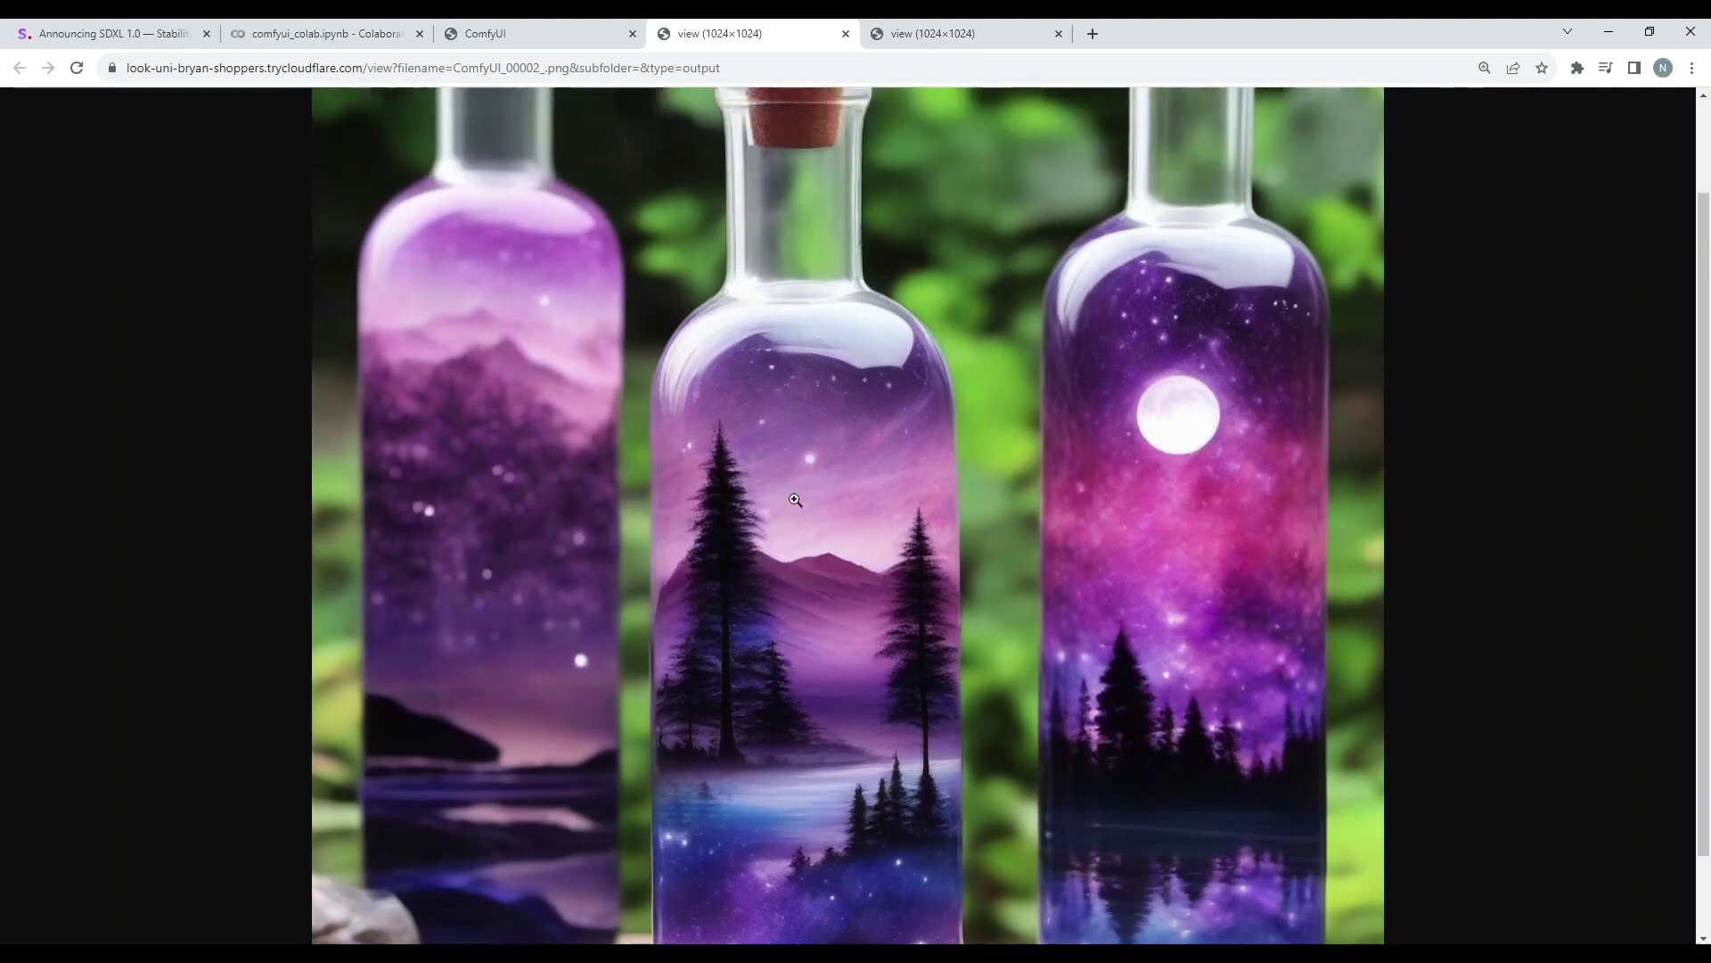
pyautogui.scroll(-2, 796, 496)
# - Enlarge the three-bottle image to full resolution and inspect it
pyautogui.click(794, 499)
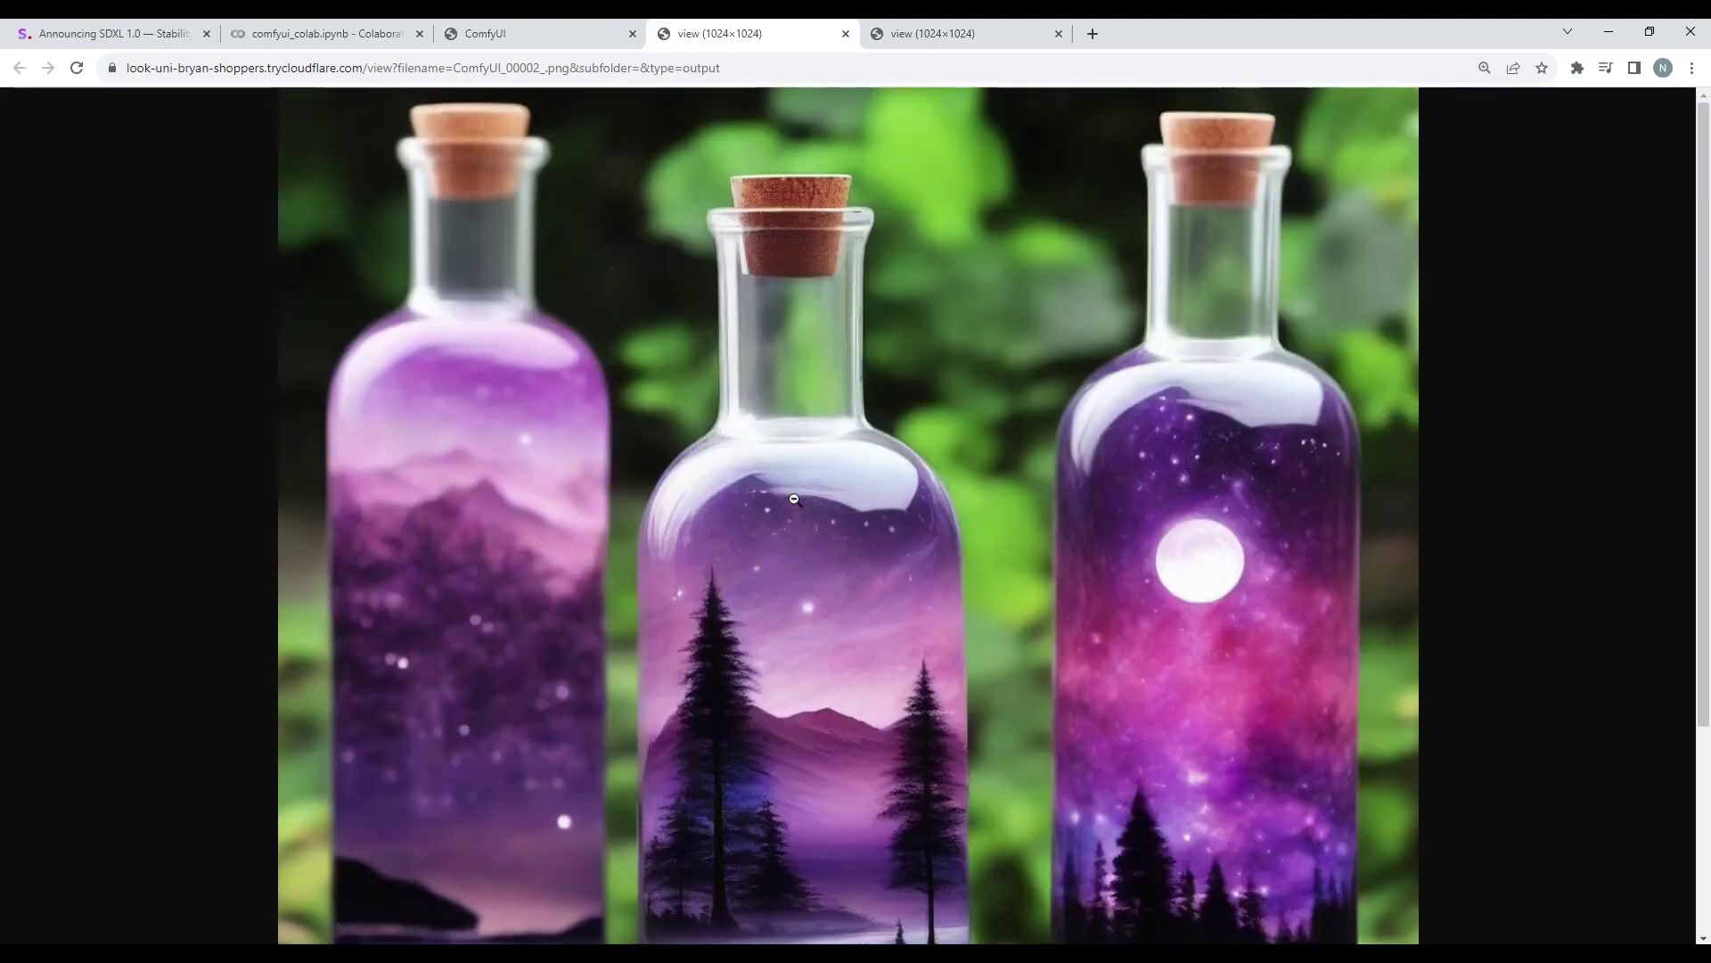
pyautogui.moveTo(741, 589); pyautogui.dragTo(731, 506)
pyautogui.scroll(-3, 1095, 600)
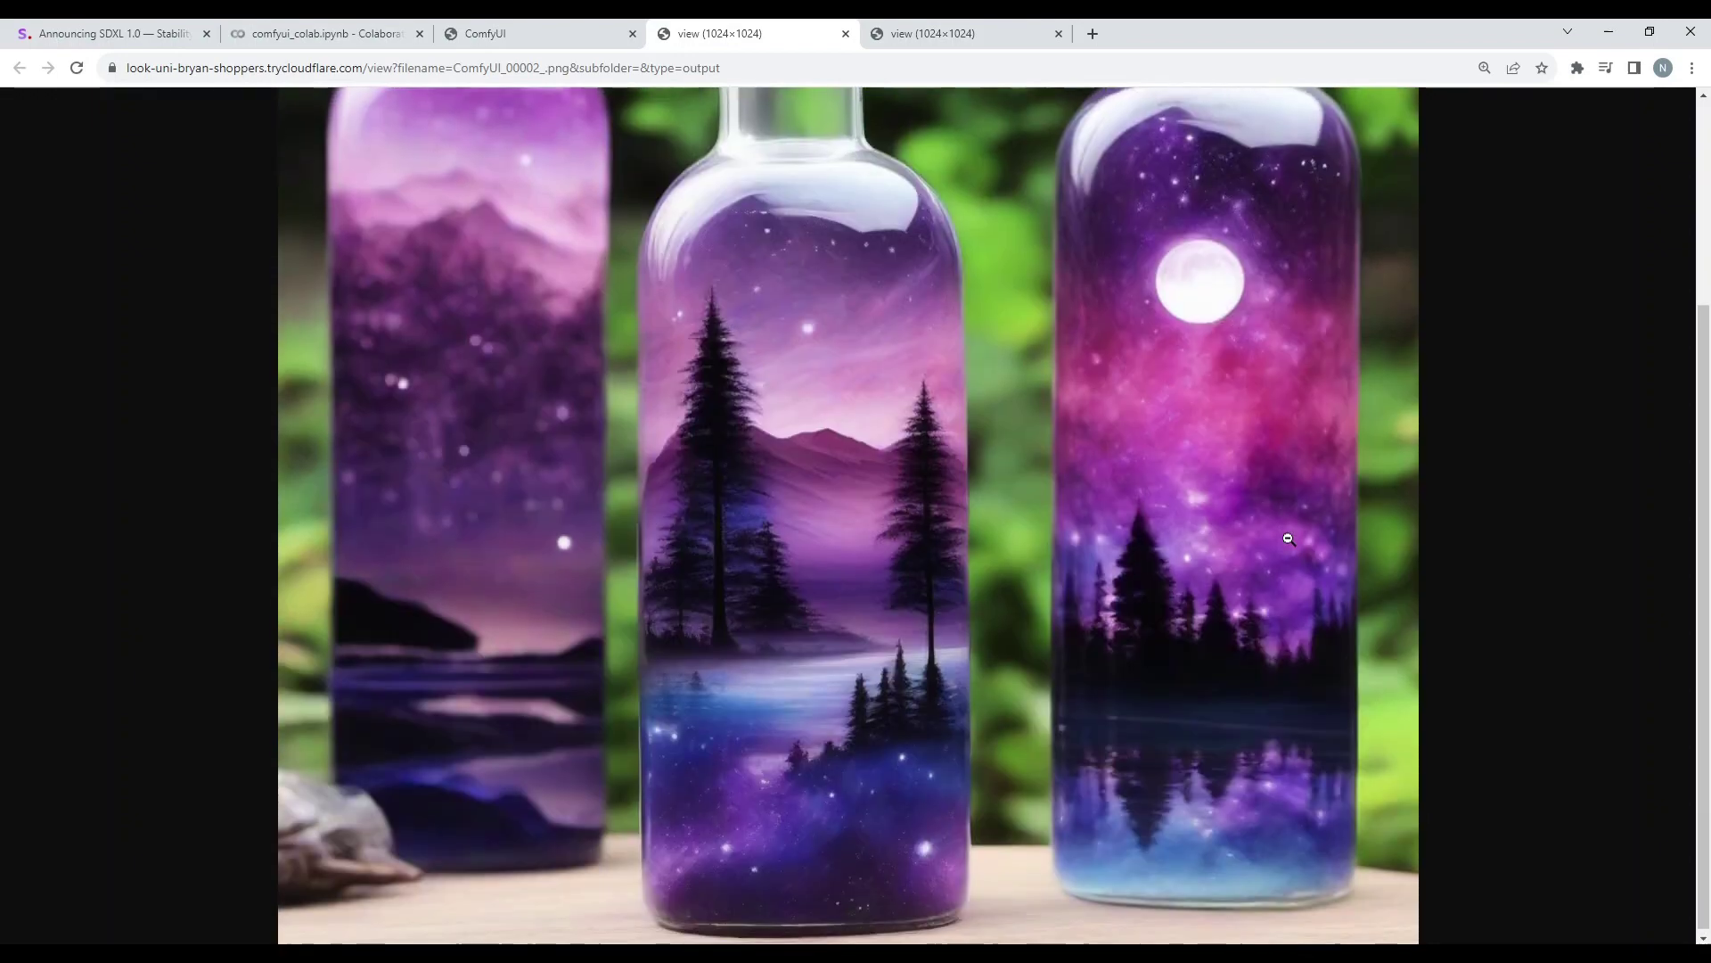
pyautogui.scroll(3, 1287, 538)
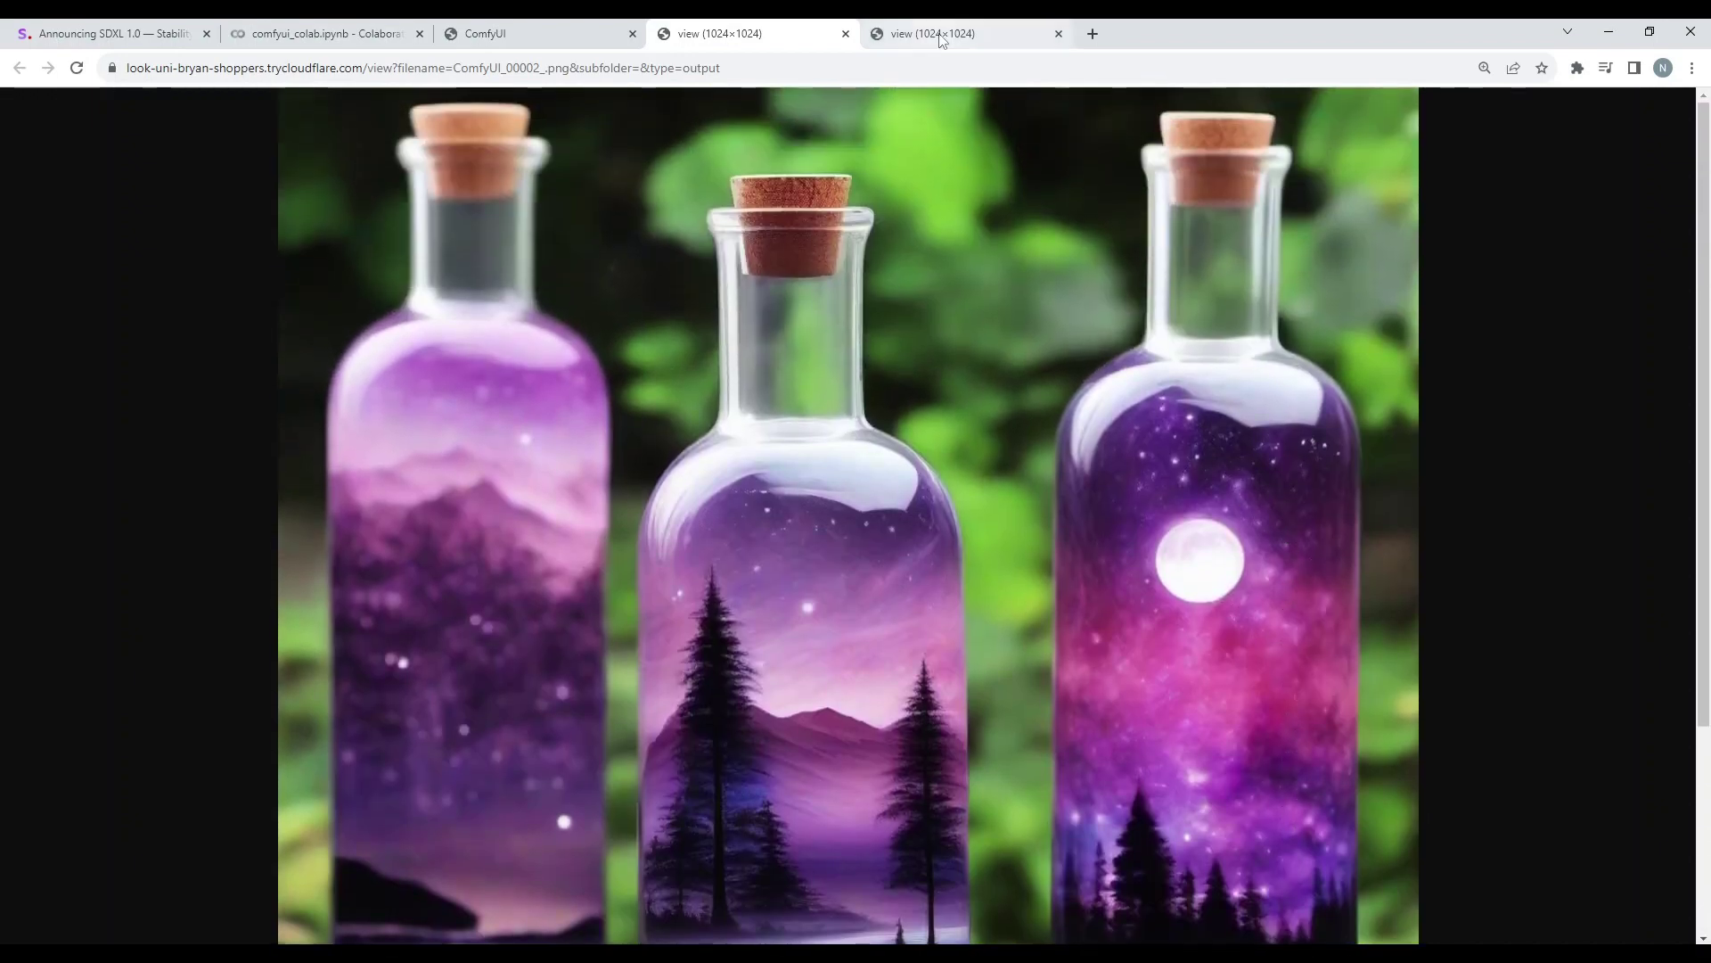
# - Zoom into the single purple galaxy bottle image to inspect the cork and base
pyautogui.click(940, 36)
pyautogui.scroll(-3, 673, 580)
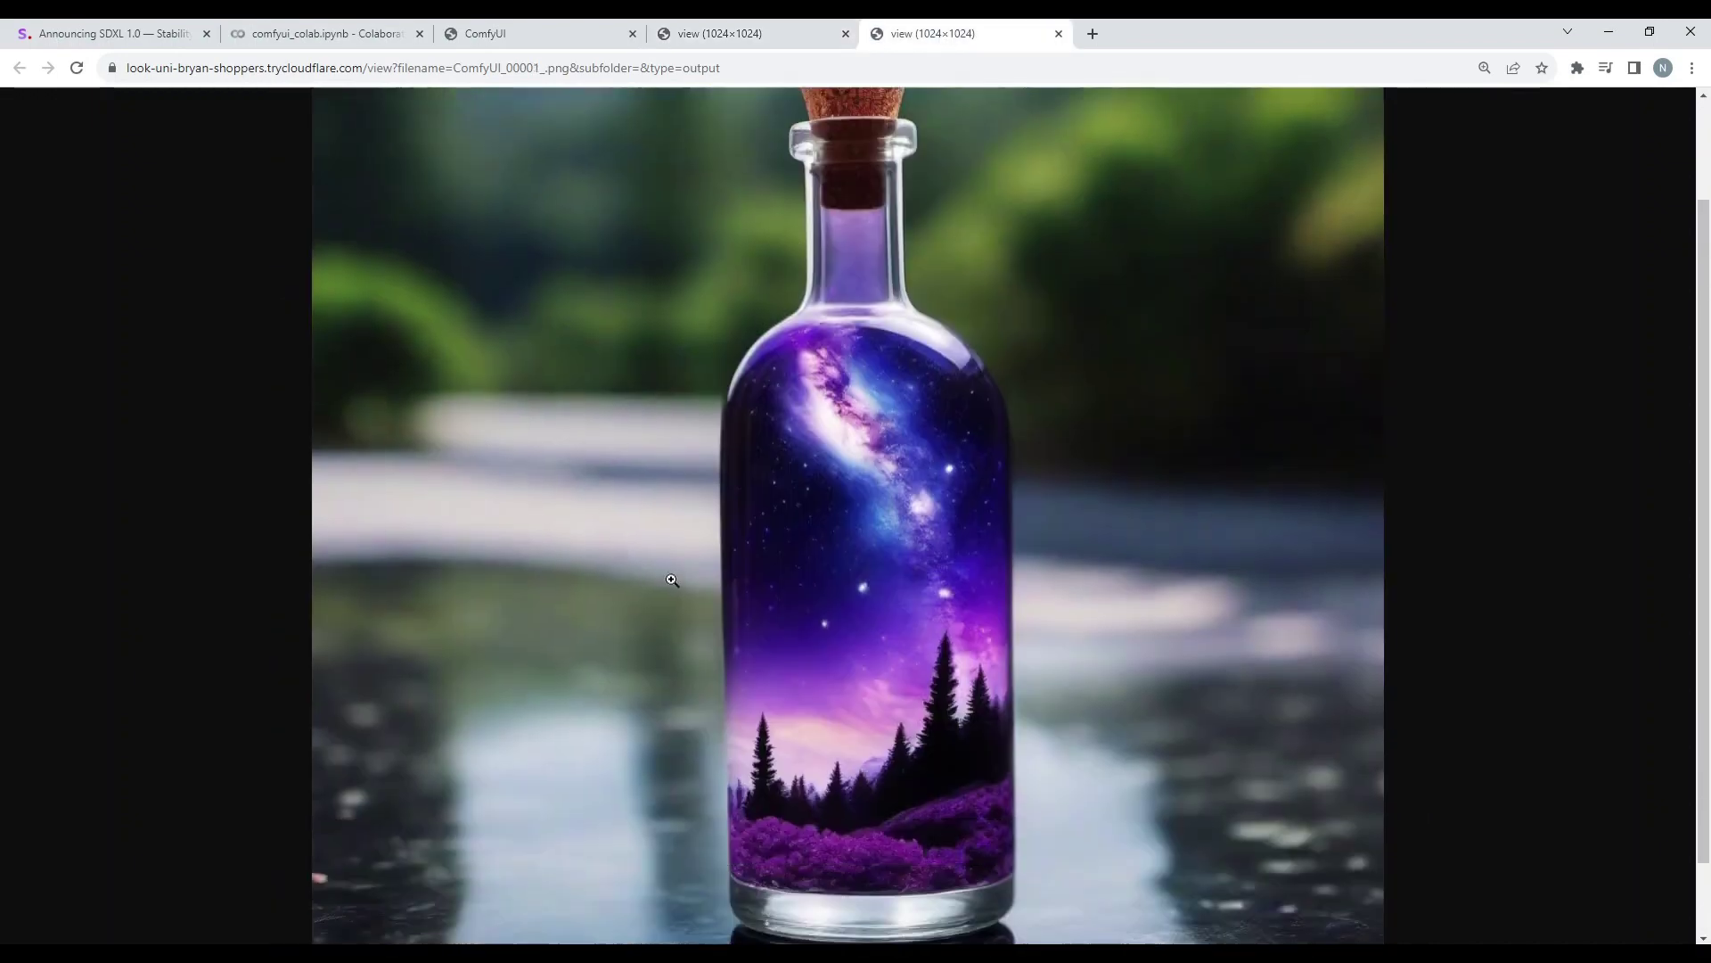
pyautogui.click(801, 611)
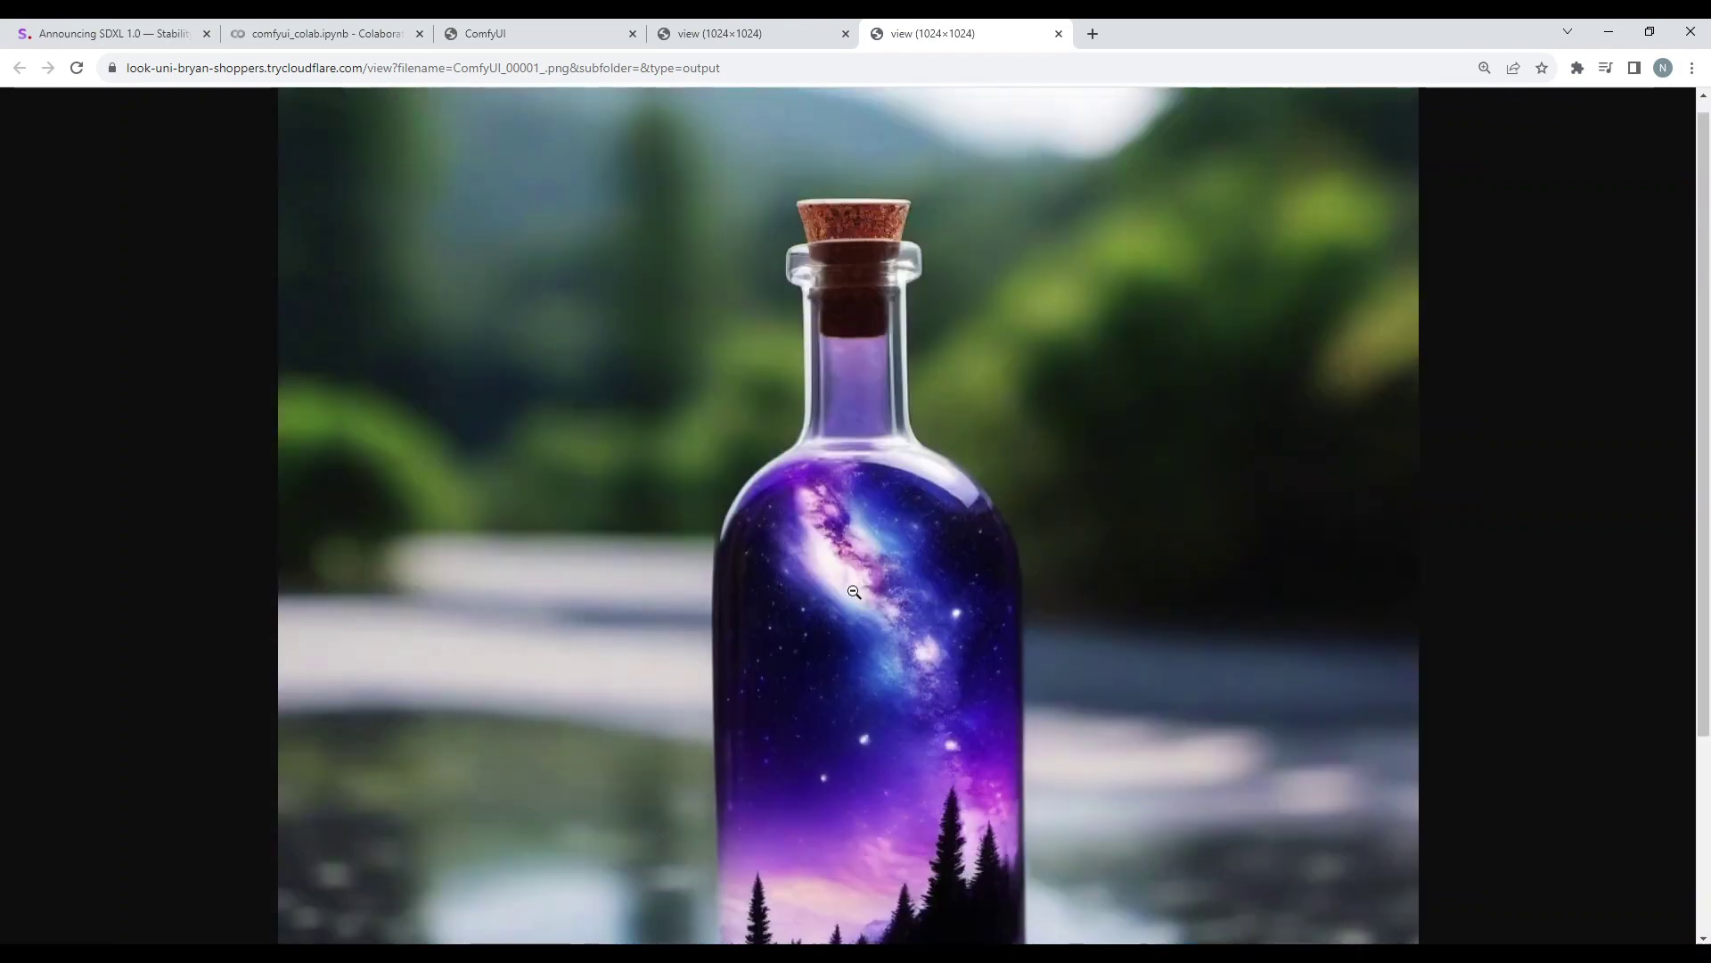
pyautogui.scroll(-3, 1176, 588)
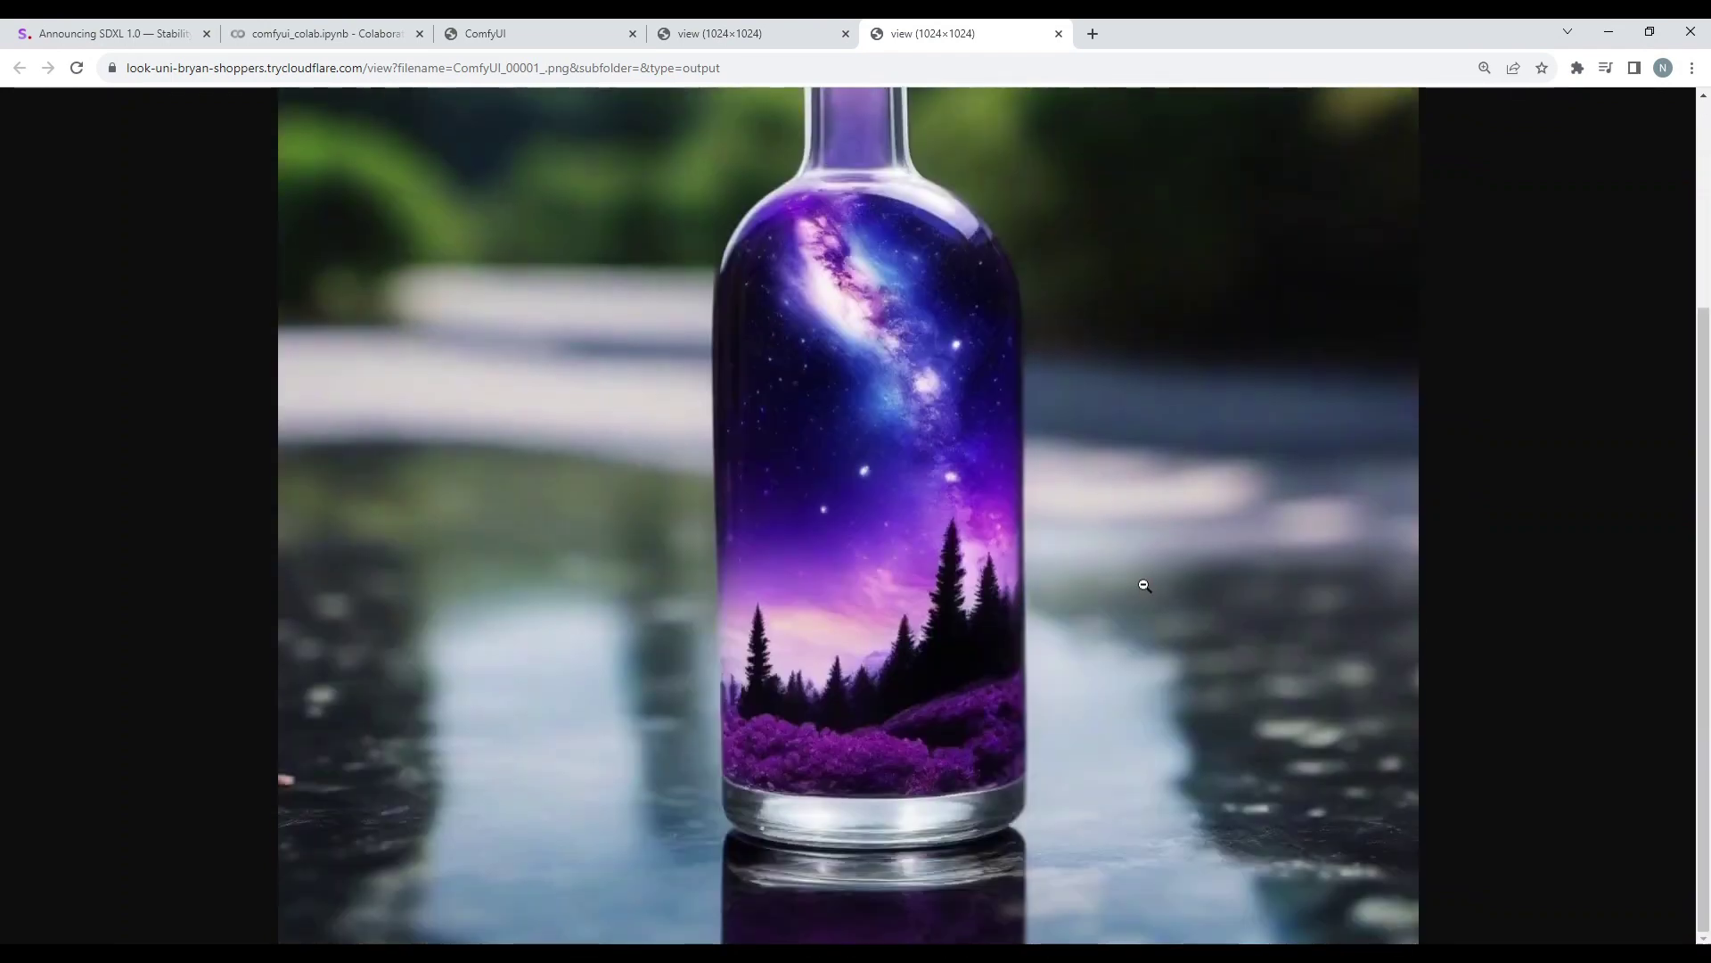
pyautogui.scroll(3, 1145, 585)
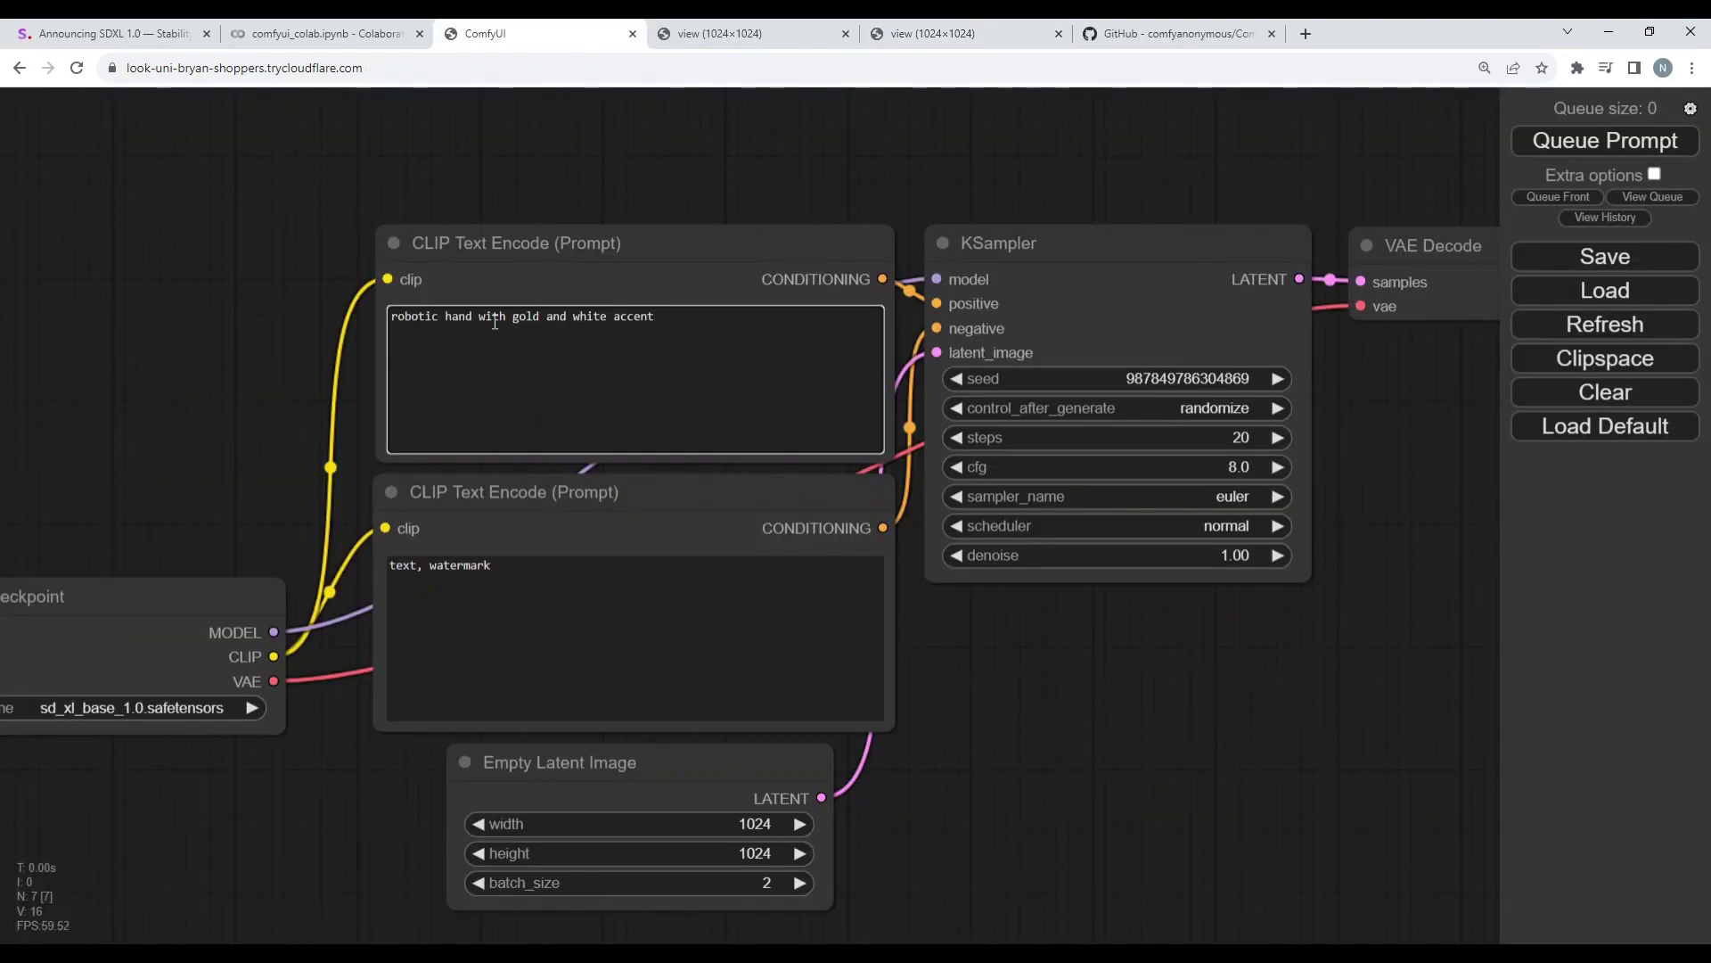
# - Queue the 'robotic hand with gold and white accent' prompt to generate the hand batch
pyautogui.moveTo(510, 318); pyautogui.dragTo(693, 312)
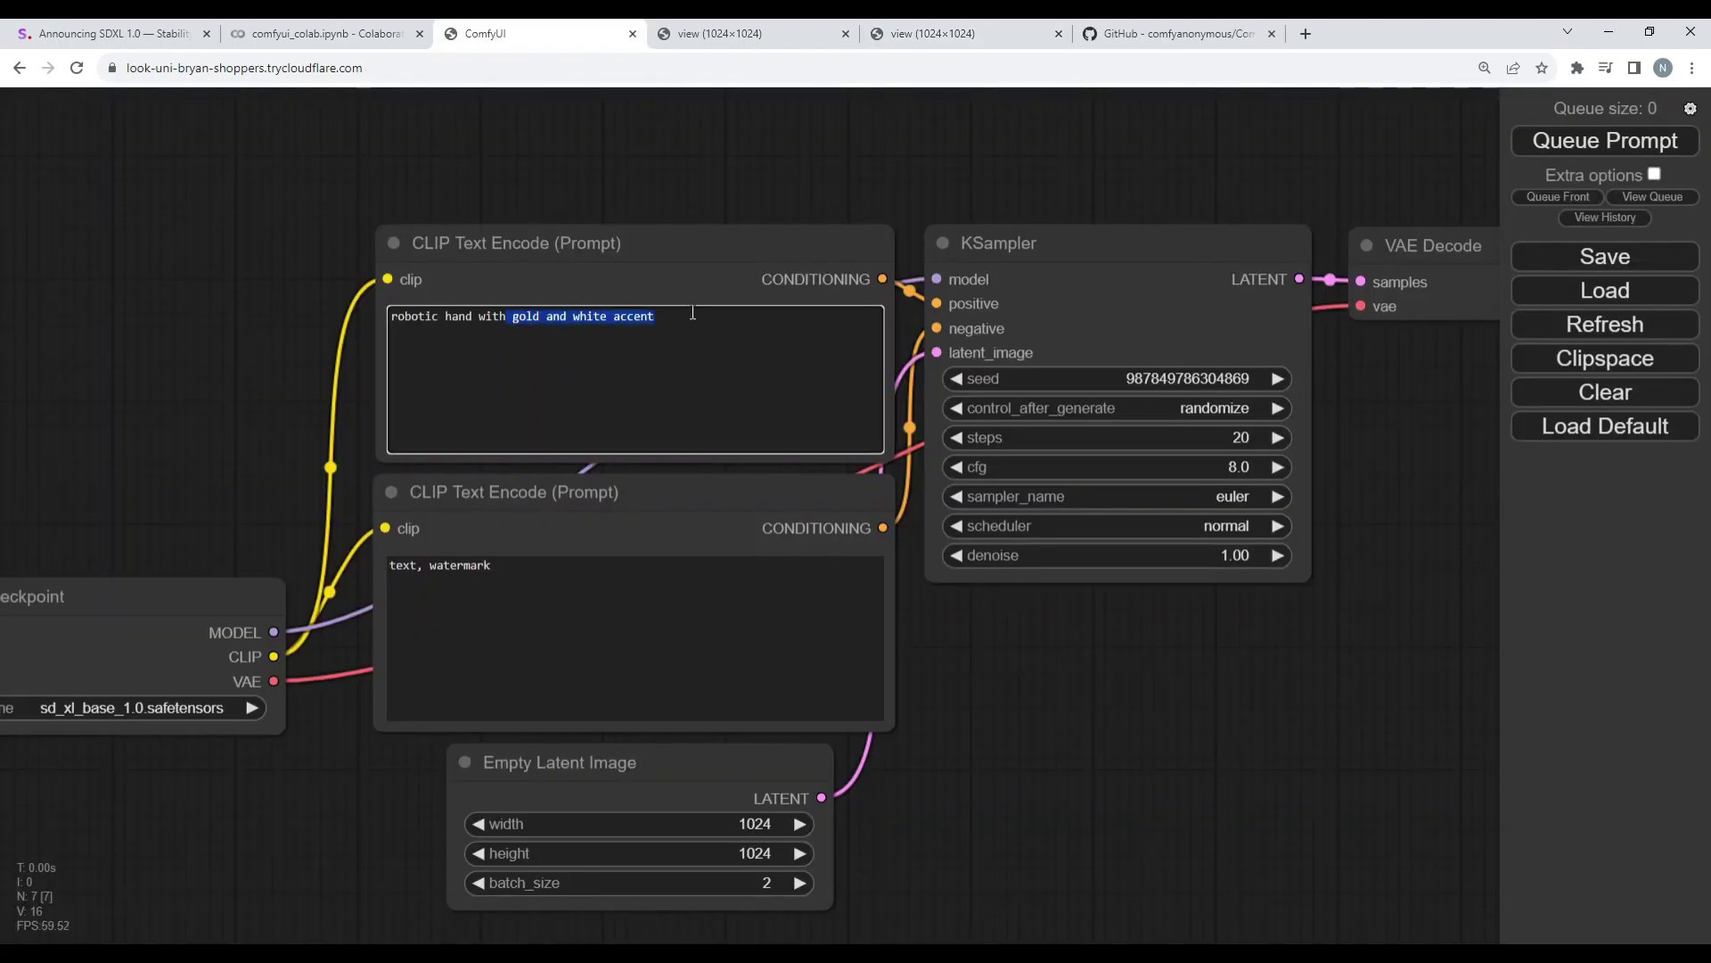
pyautogui.click(1533, 150)
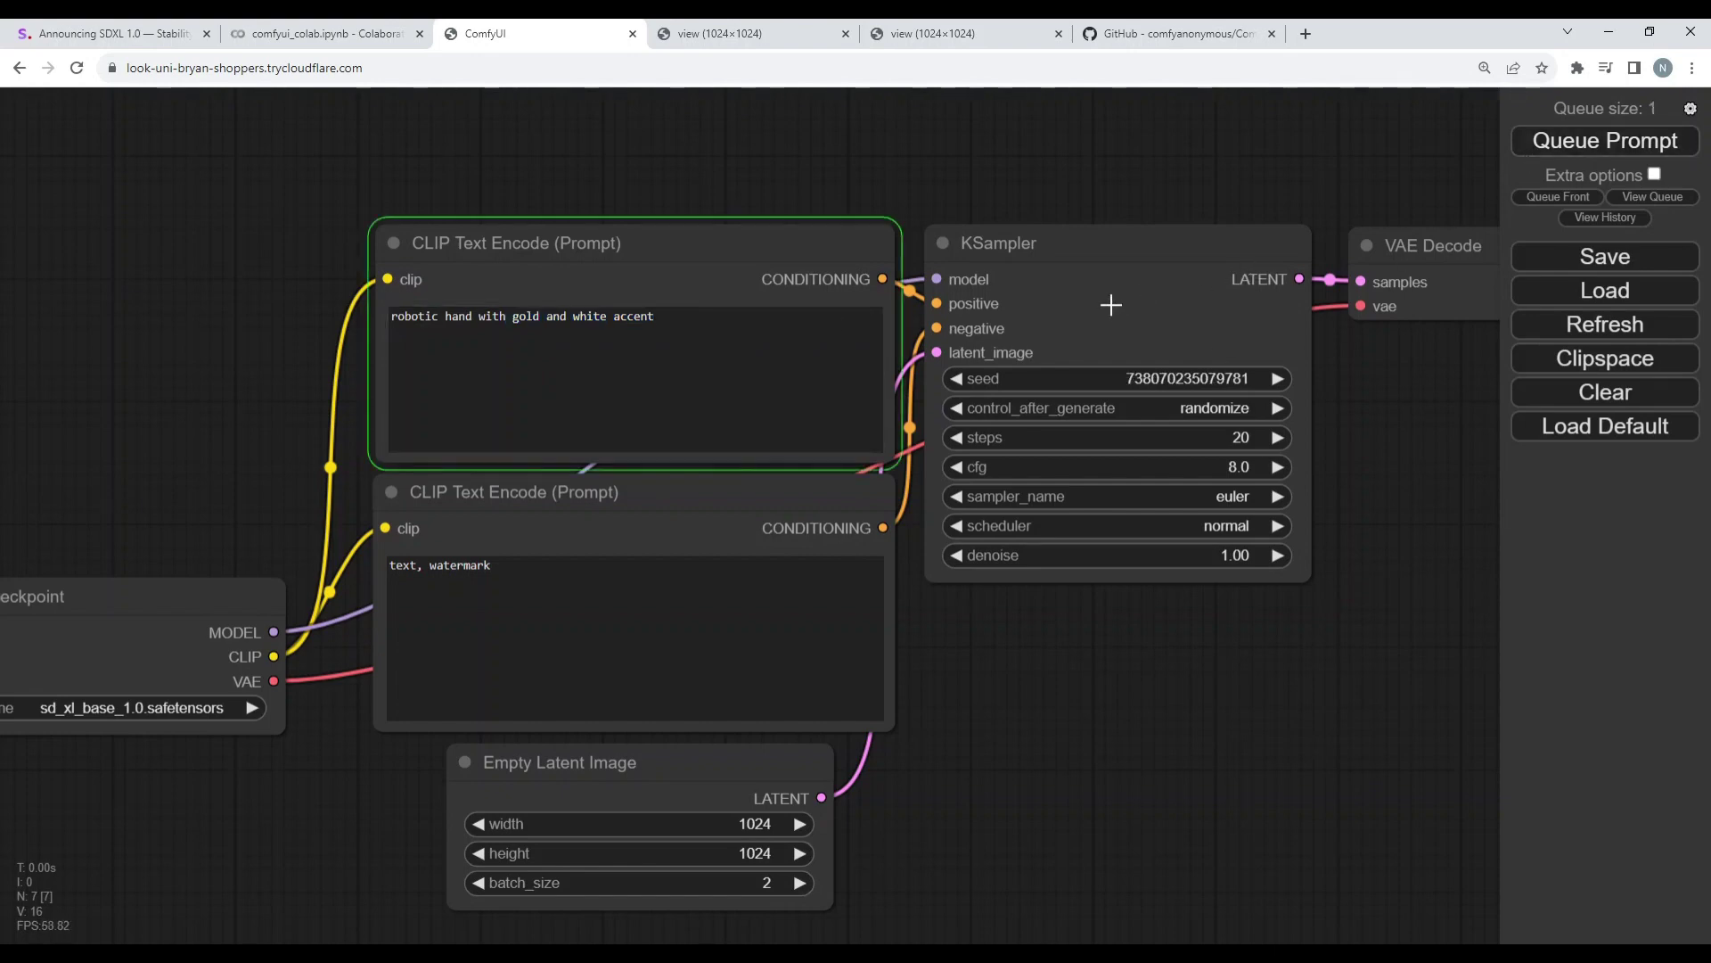
pyautogui.moveTo(1269, 595); pyautogui.dragTo(719, 594)
# - Check the Colab run log, then enlarge the first generated robotic hand image in Save Image
pyautogui.click(297, 33)
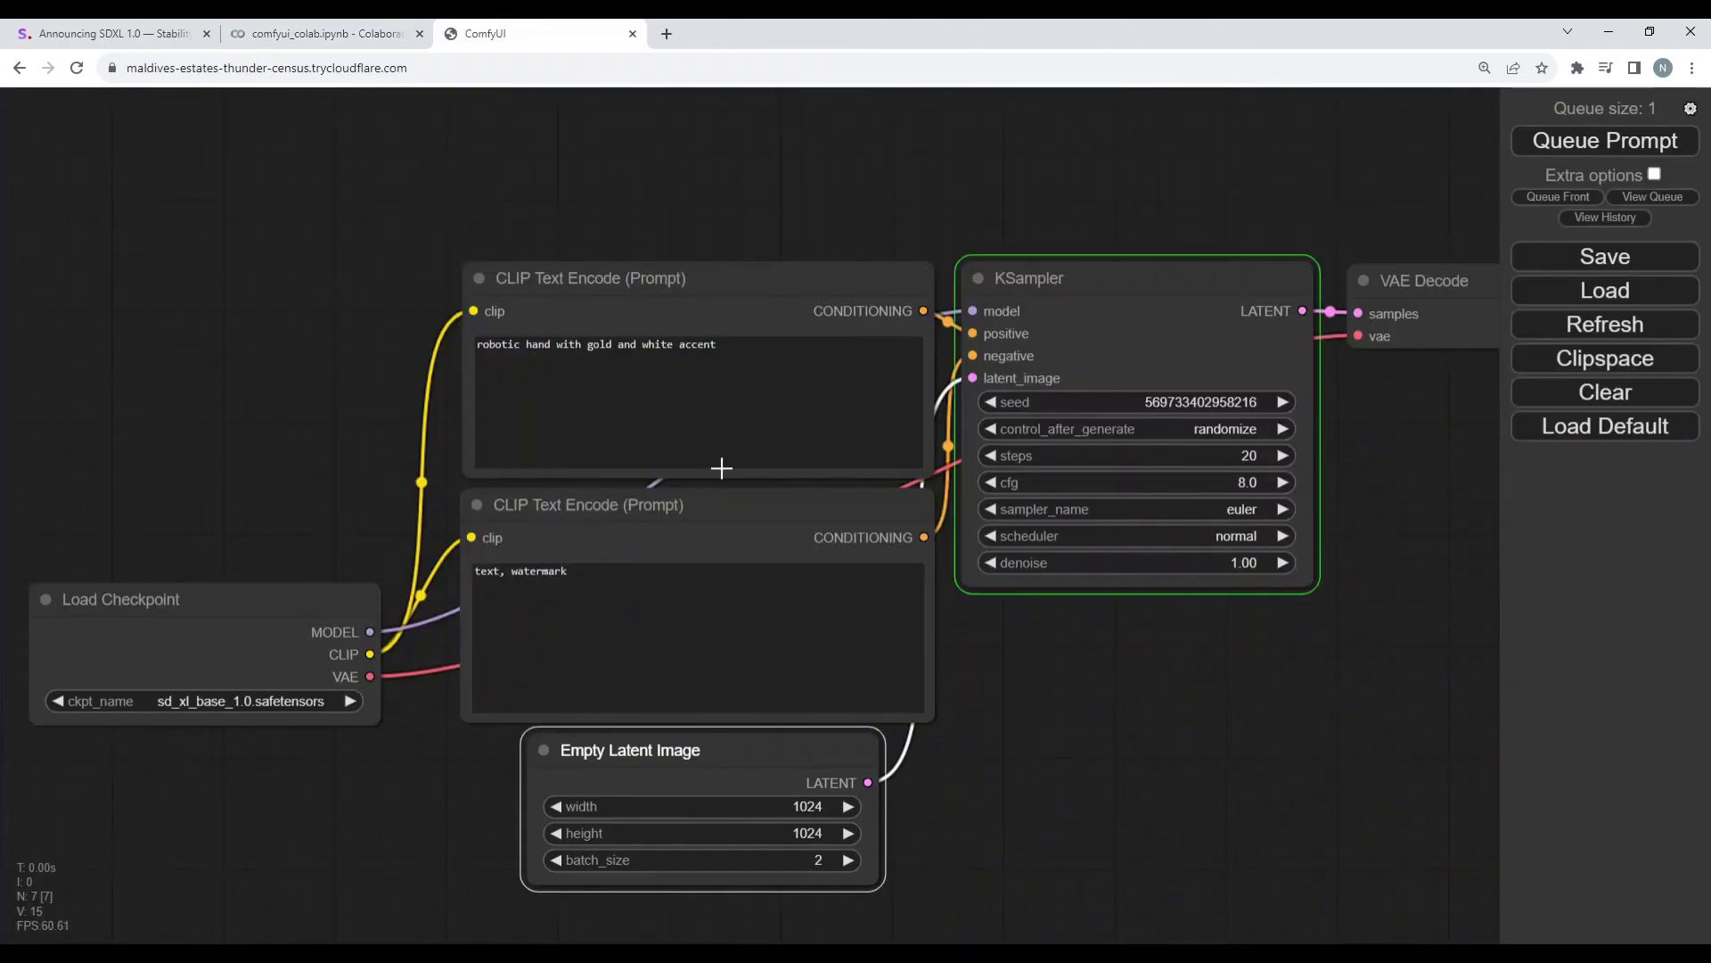
pyautogui.click(245, 32)
pyautogui.scroll(-4, 419, 695)
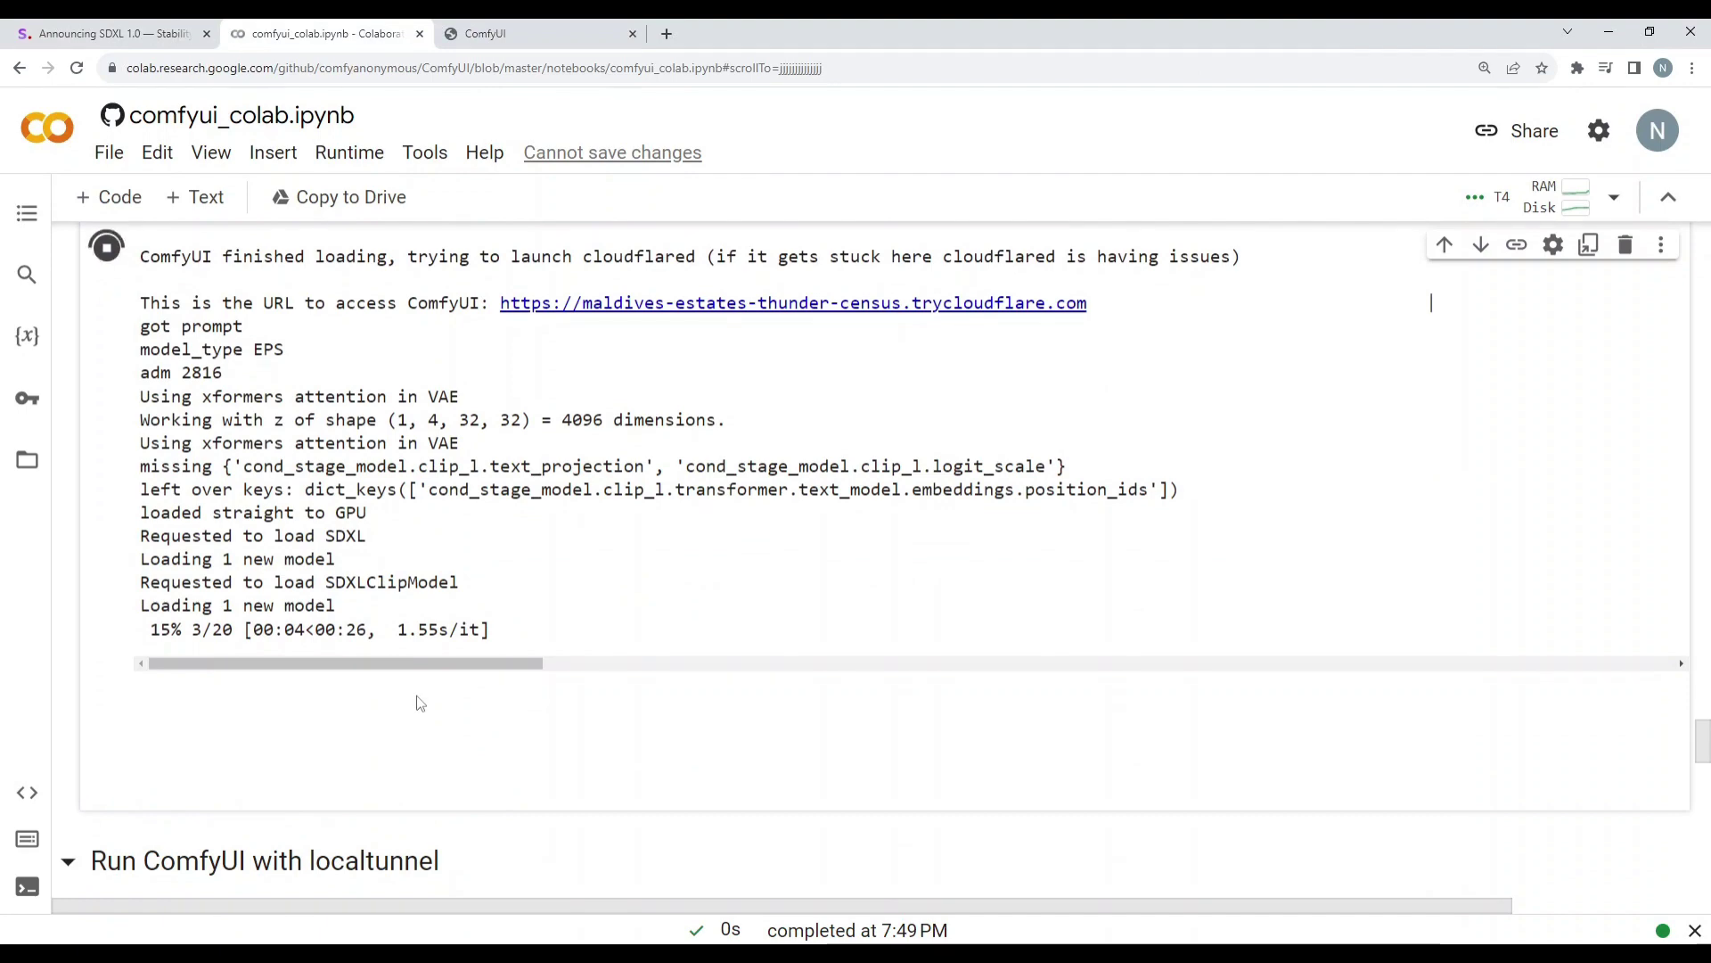
pyautogui.click(510, 31)
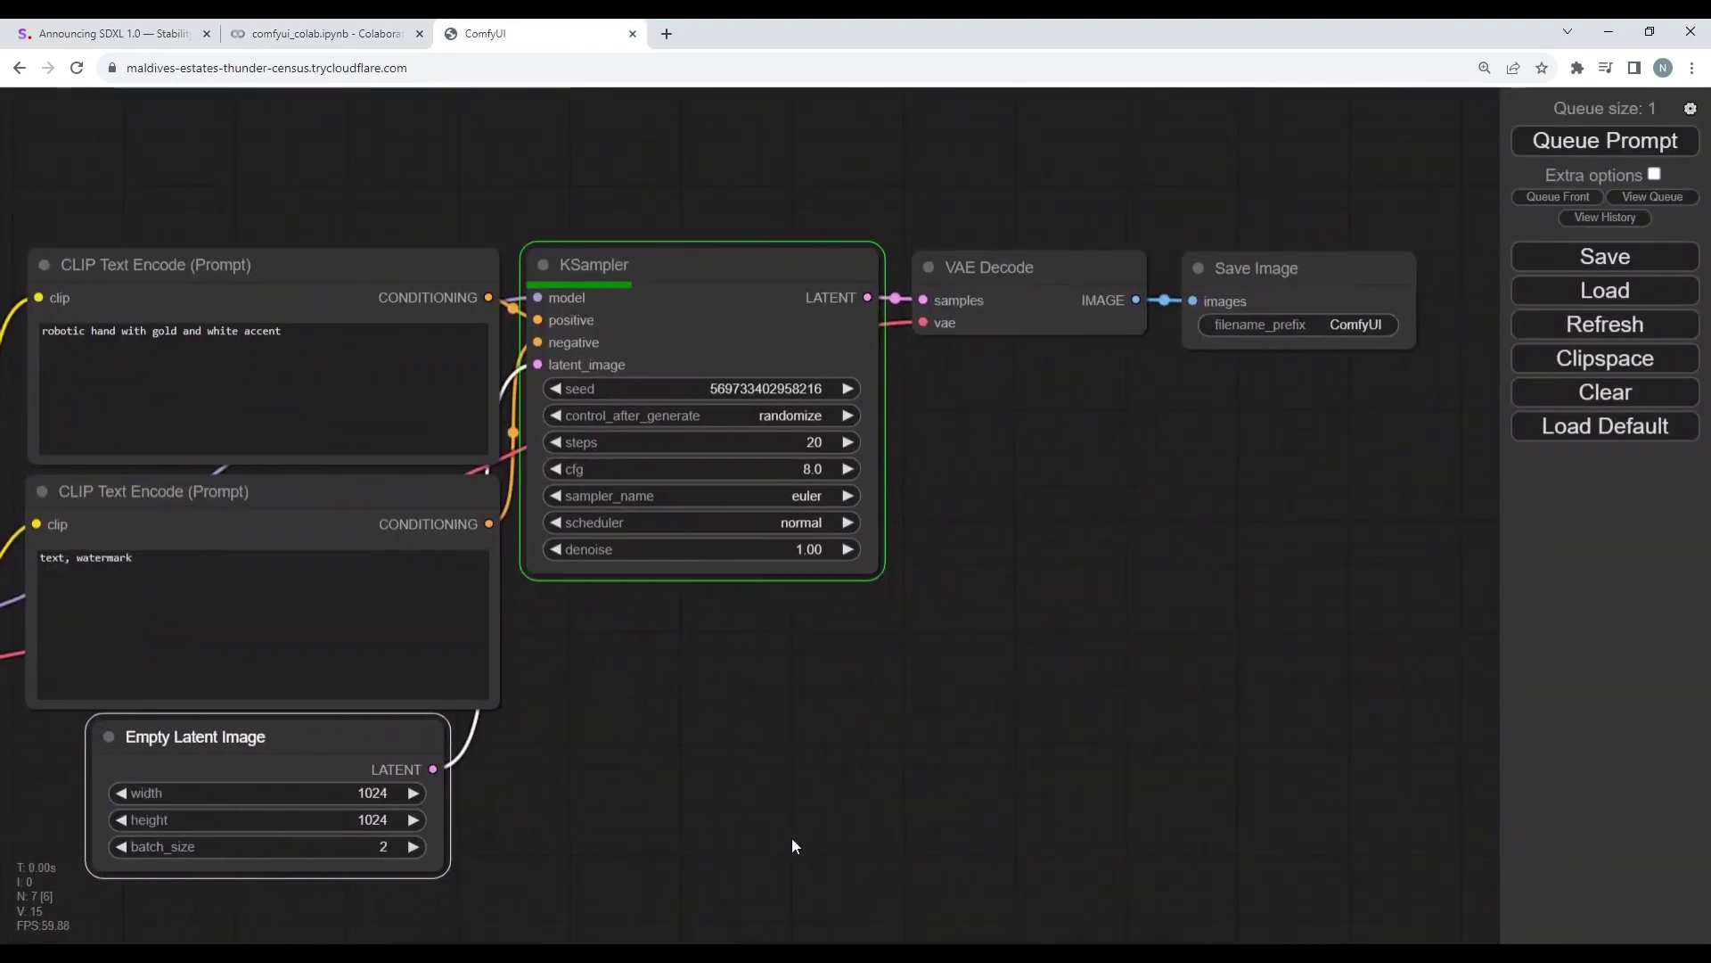
pyautogui.moveTo(792, 838); pyautogui.dragTo(670, 818)
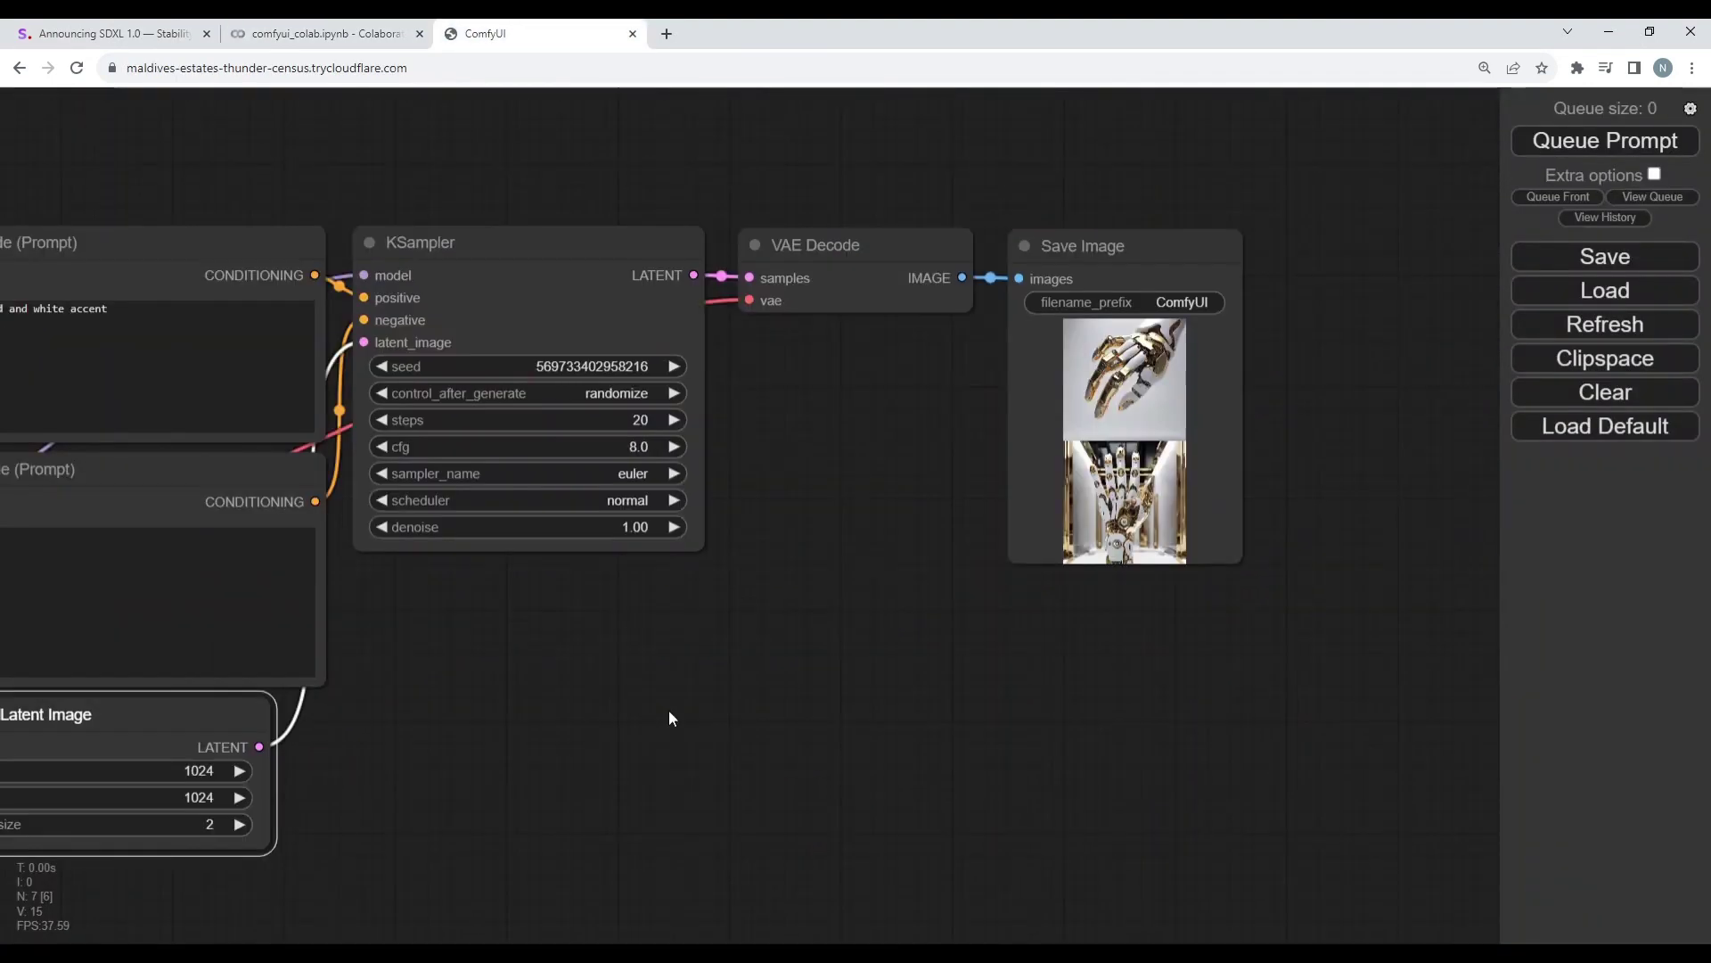
pyautogui.click(1158, 439)
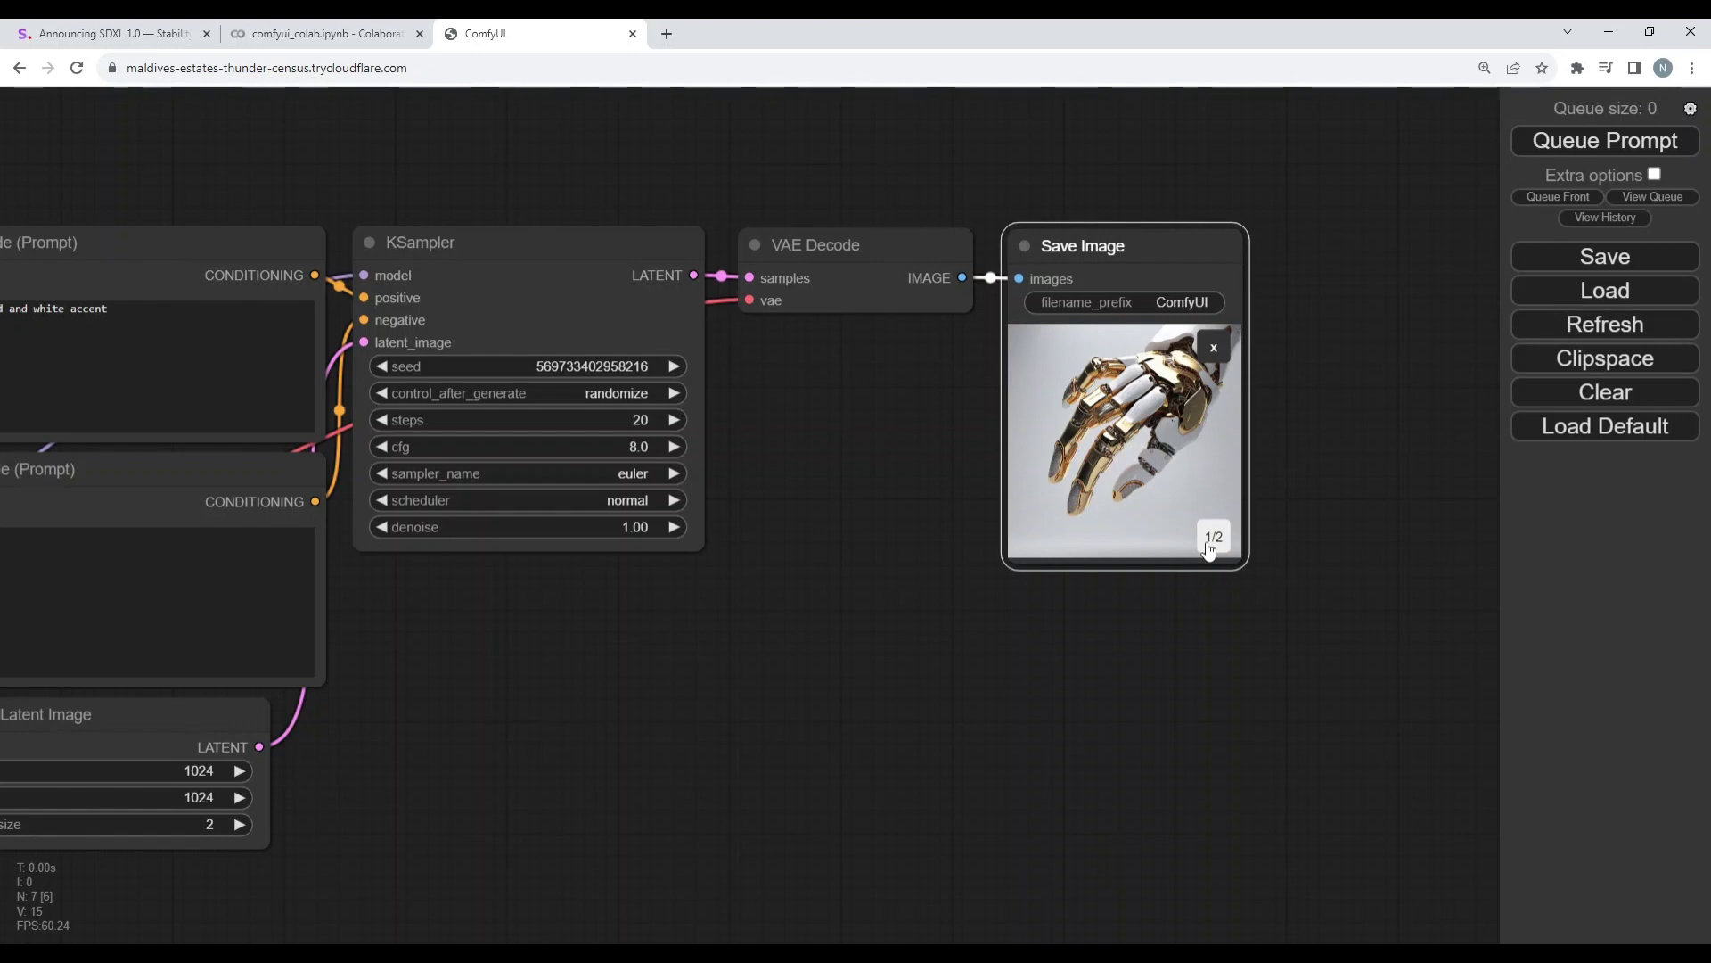
pyautogui.rightClick(1130, 432)
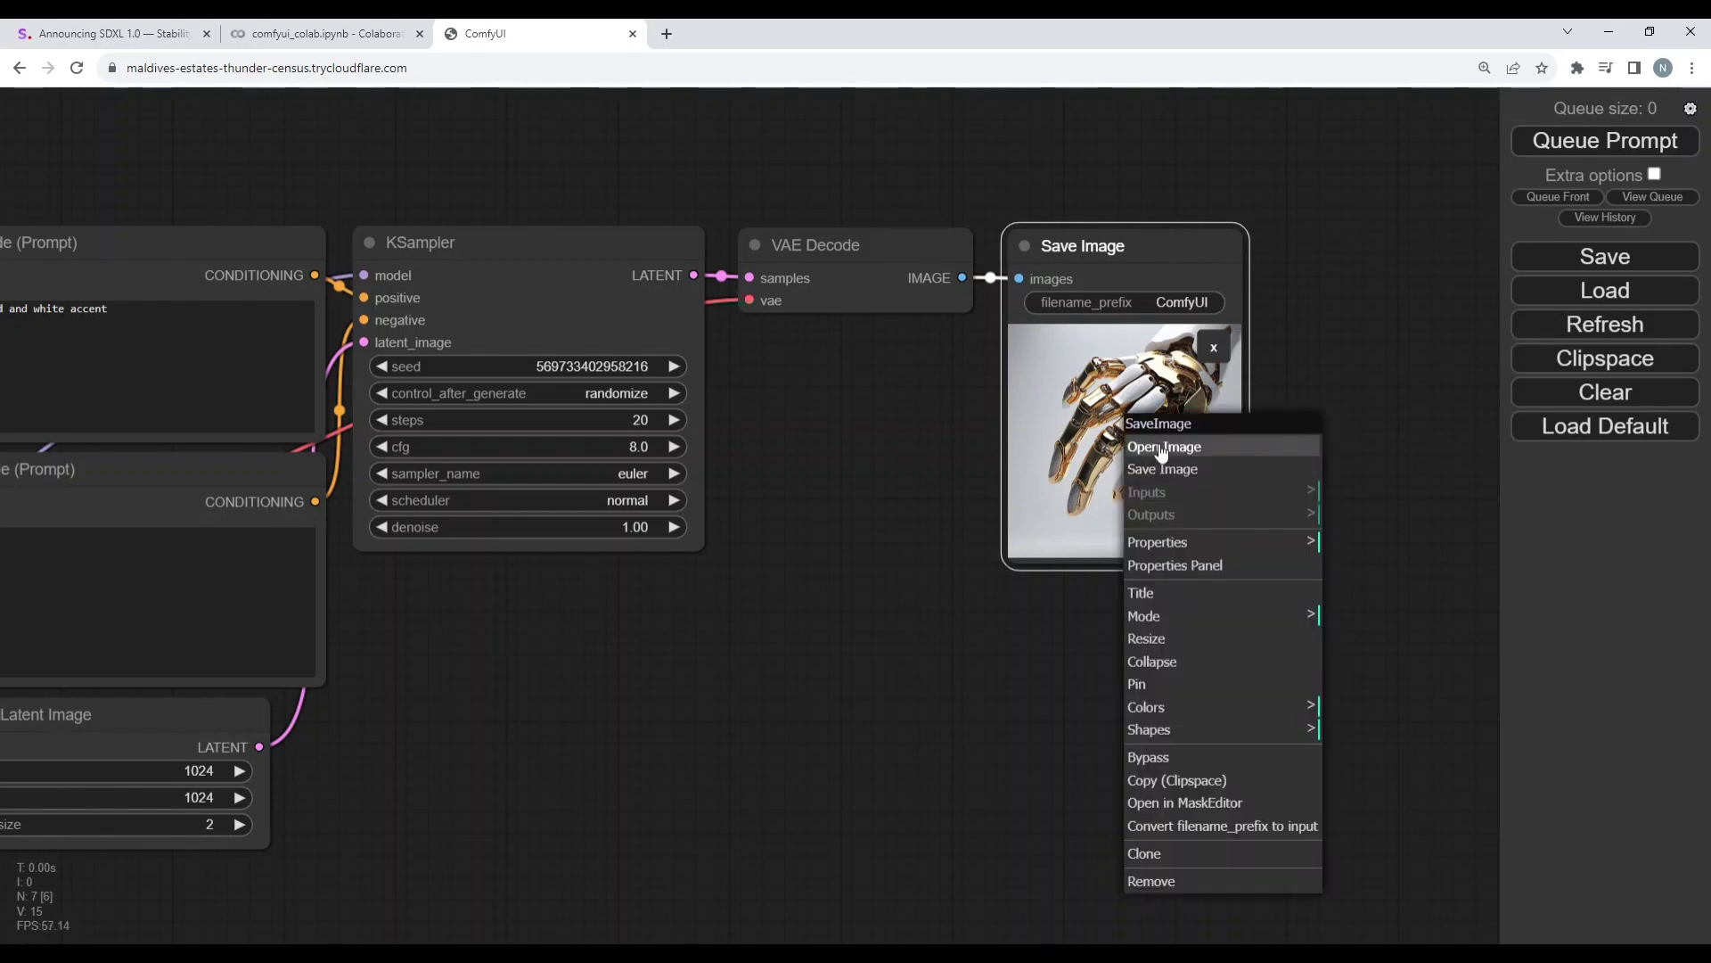
pyautogui.click(1161, 447)
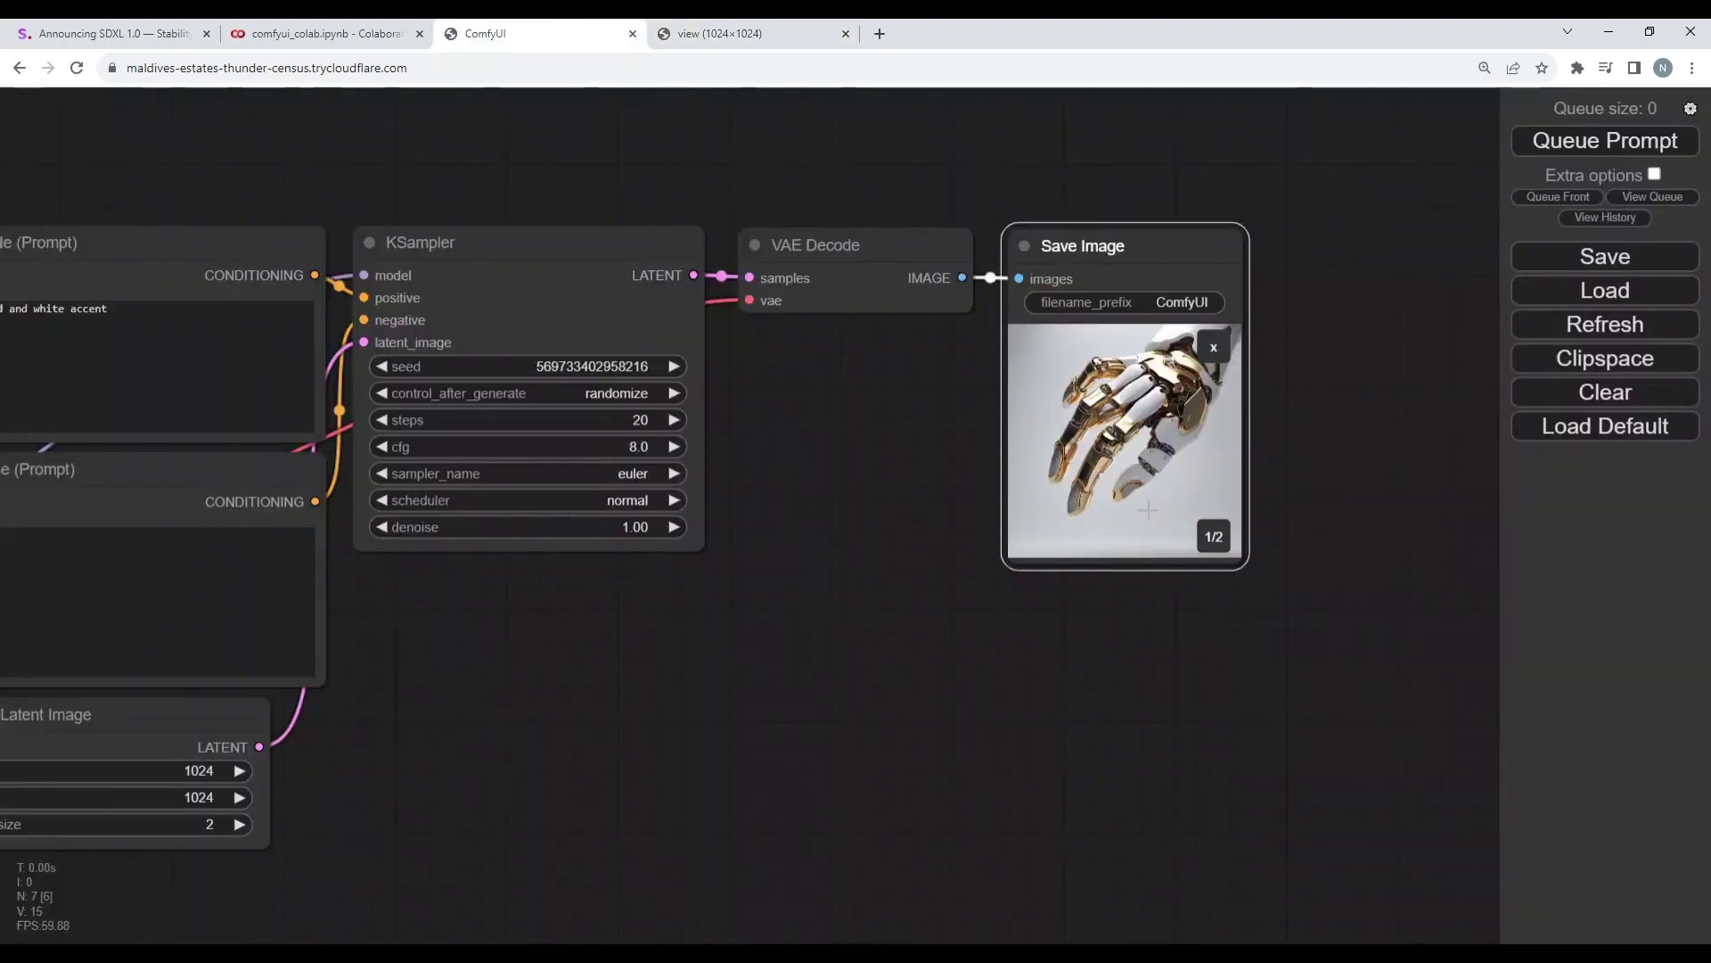
pyautogui.click(1217, 539)
pyautogui.rightClick(1125, 437)
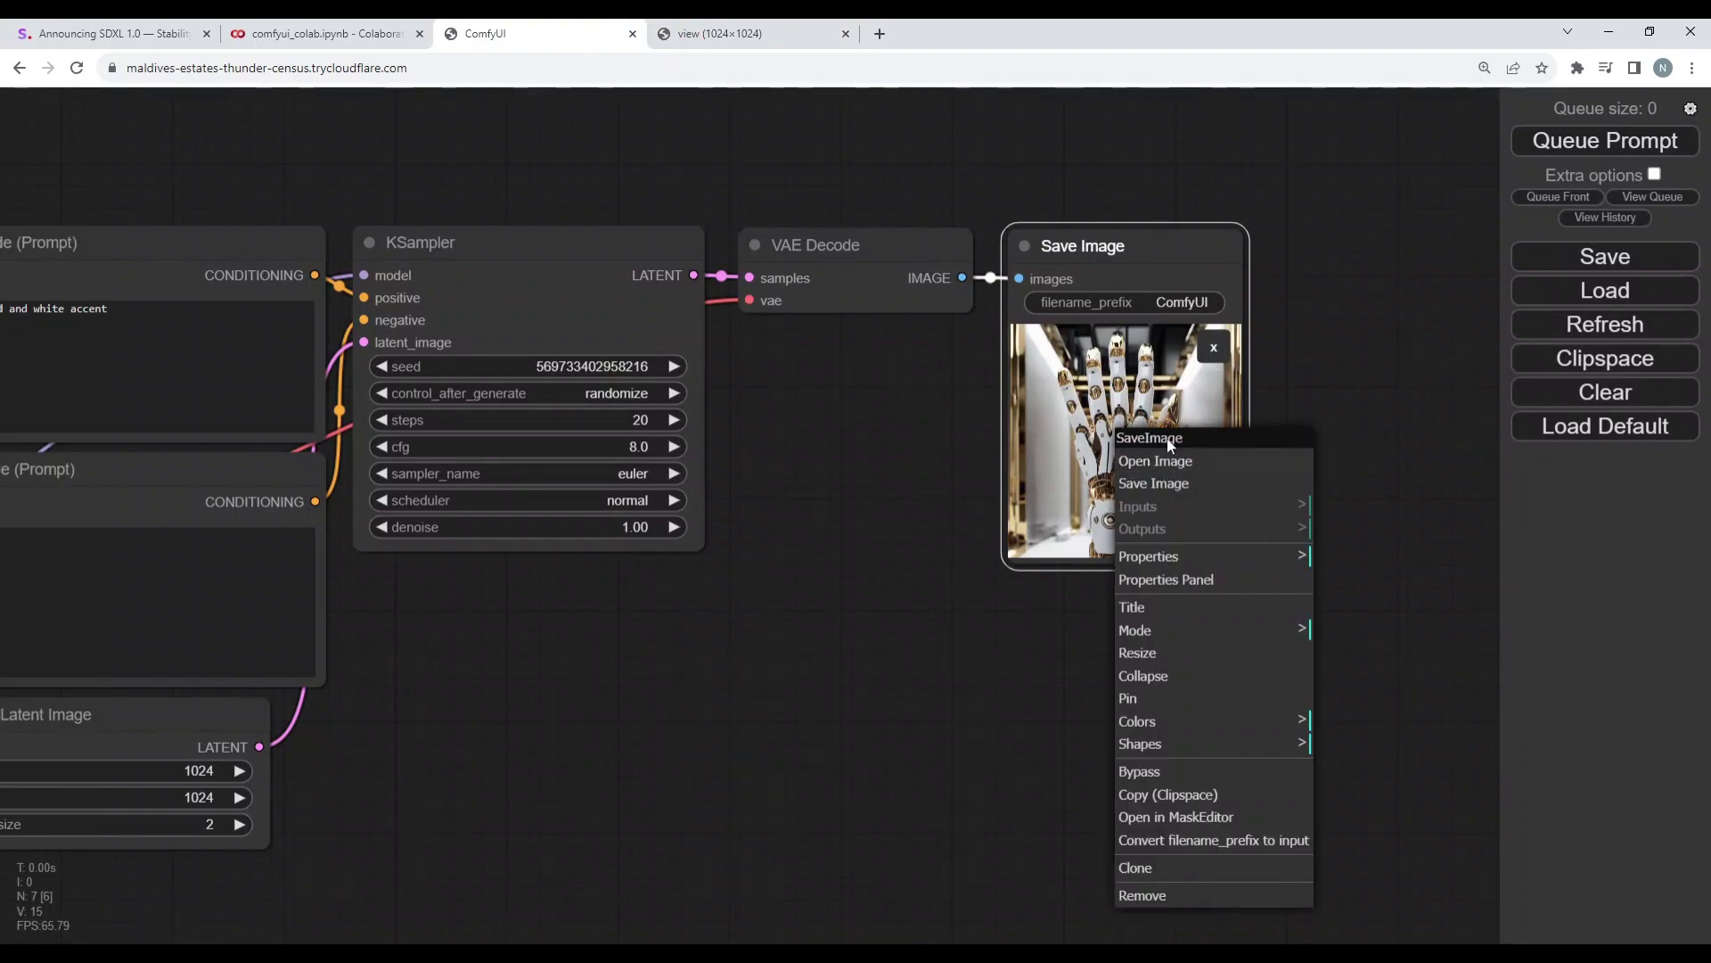
pyautogui.click(1159, 460)
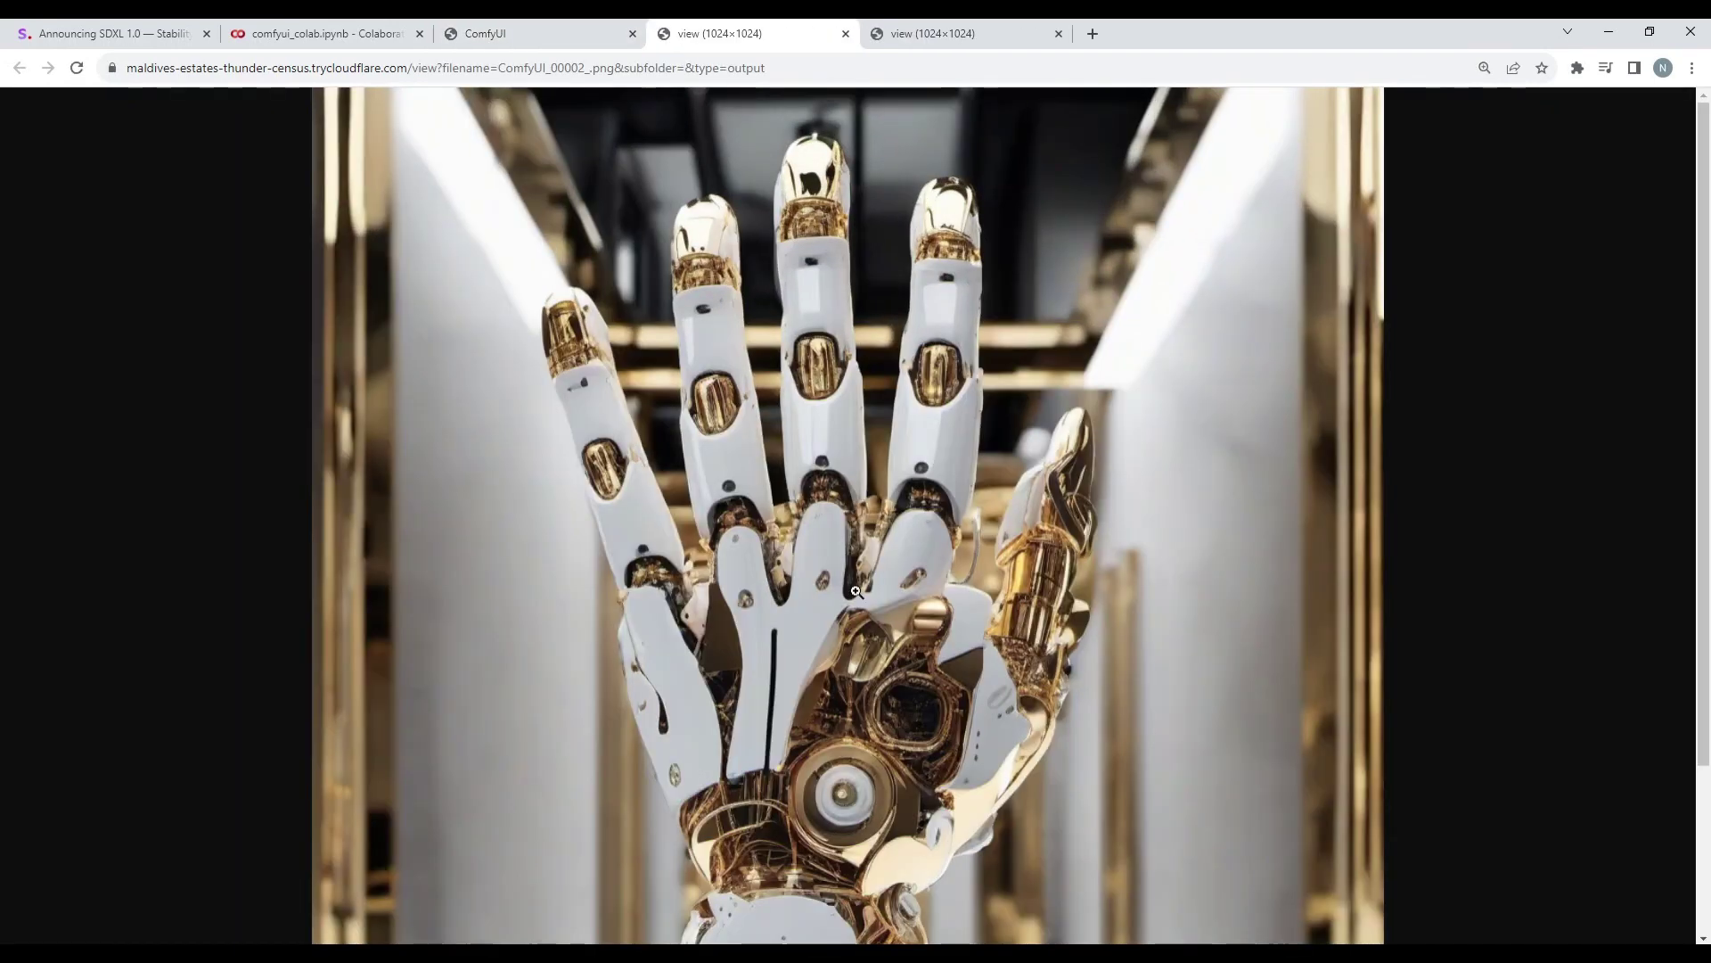
pyautogui.click(858, 594)
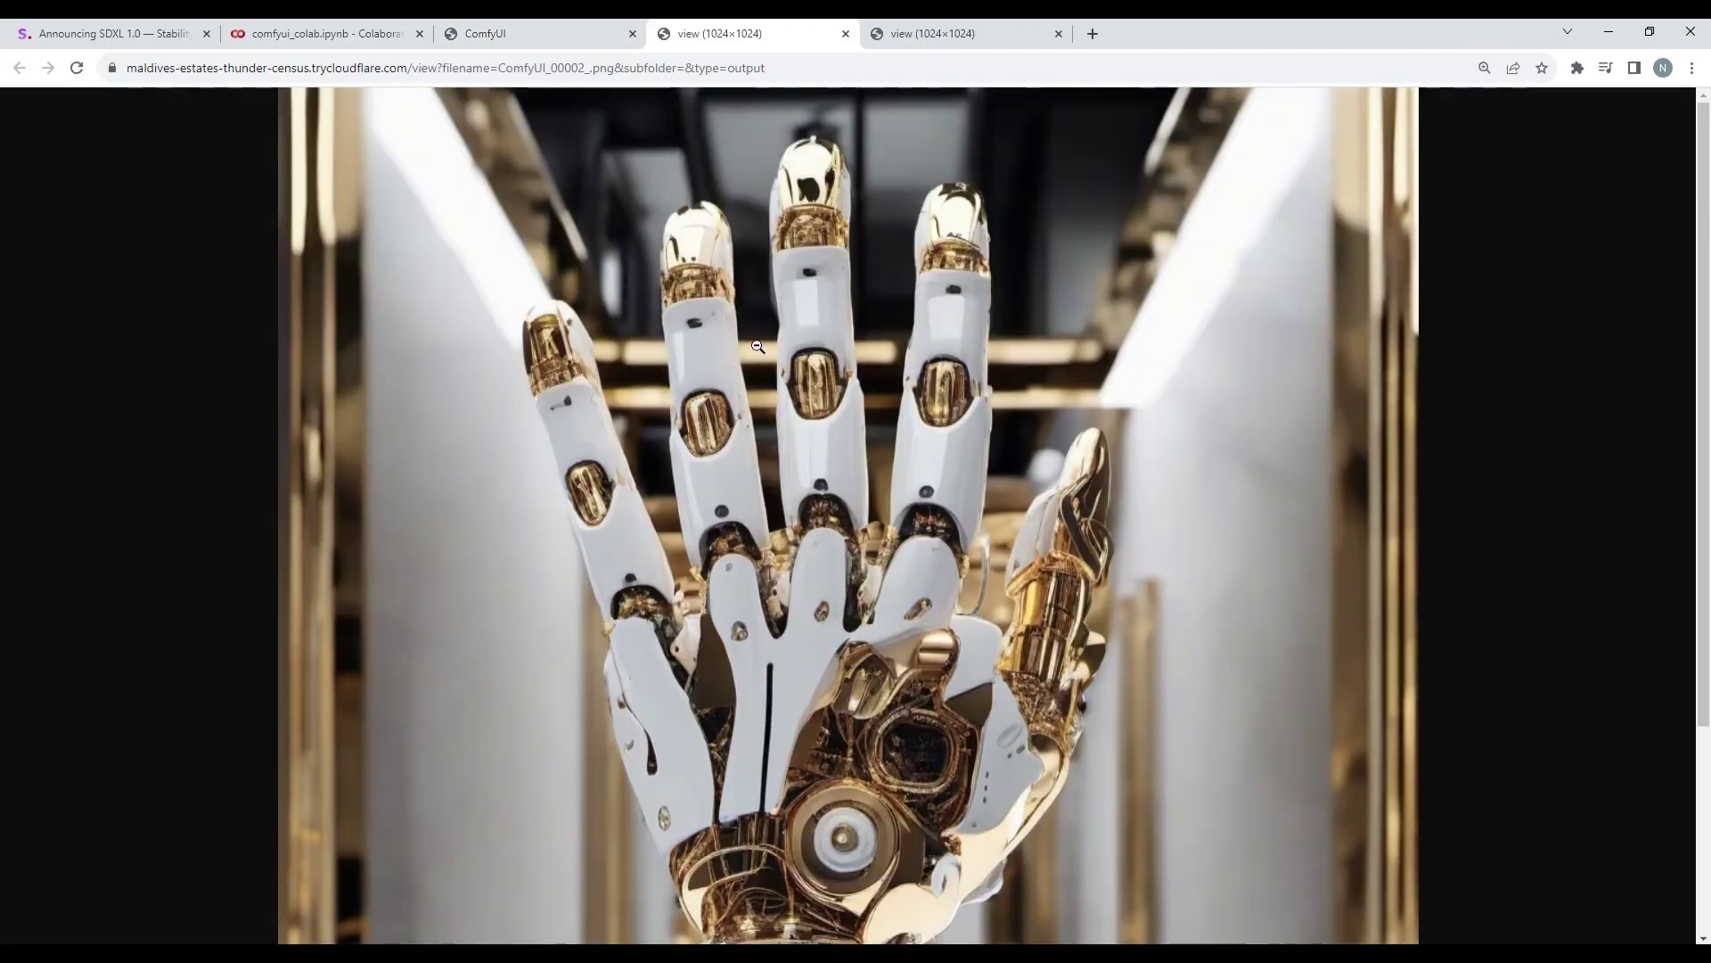
pyautogui.scroll(-3, 928, 539)
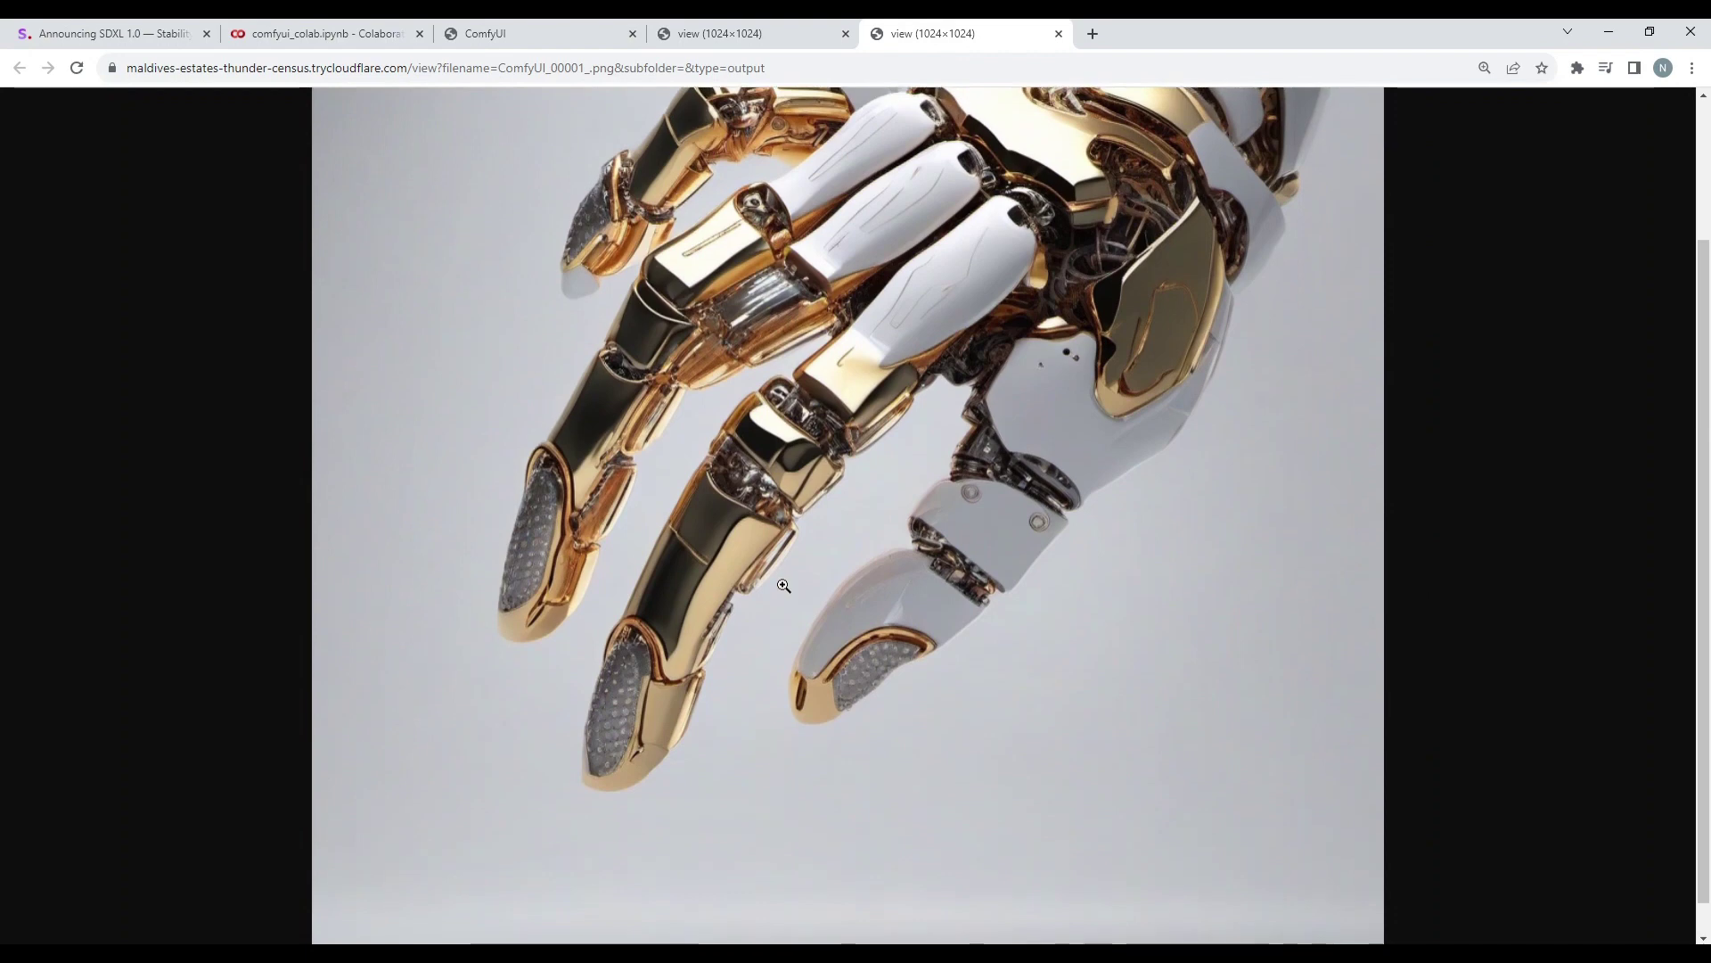
pyautogui.scroll(2, 783, 586)
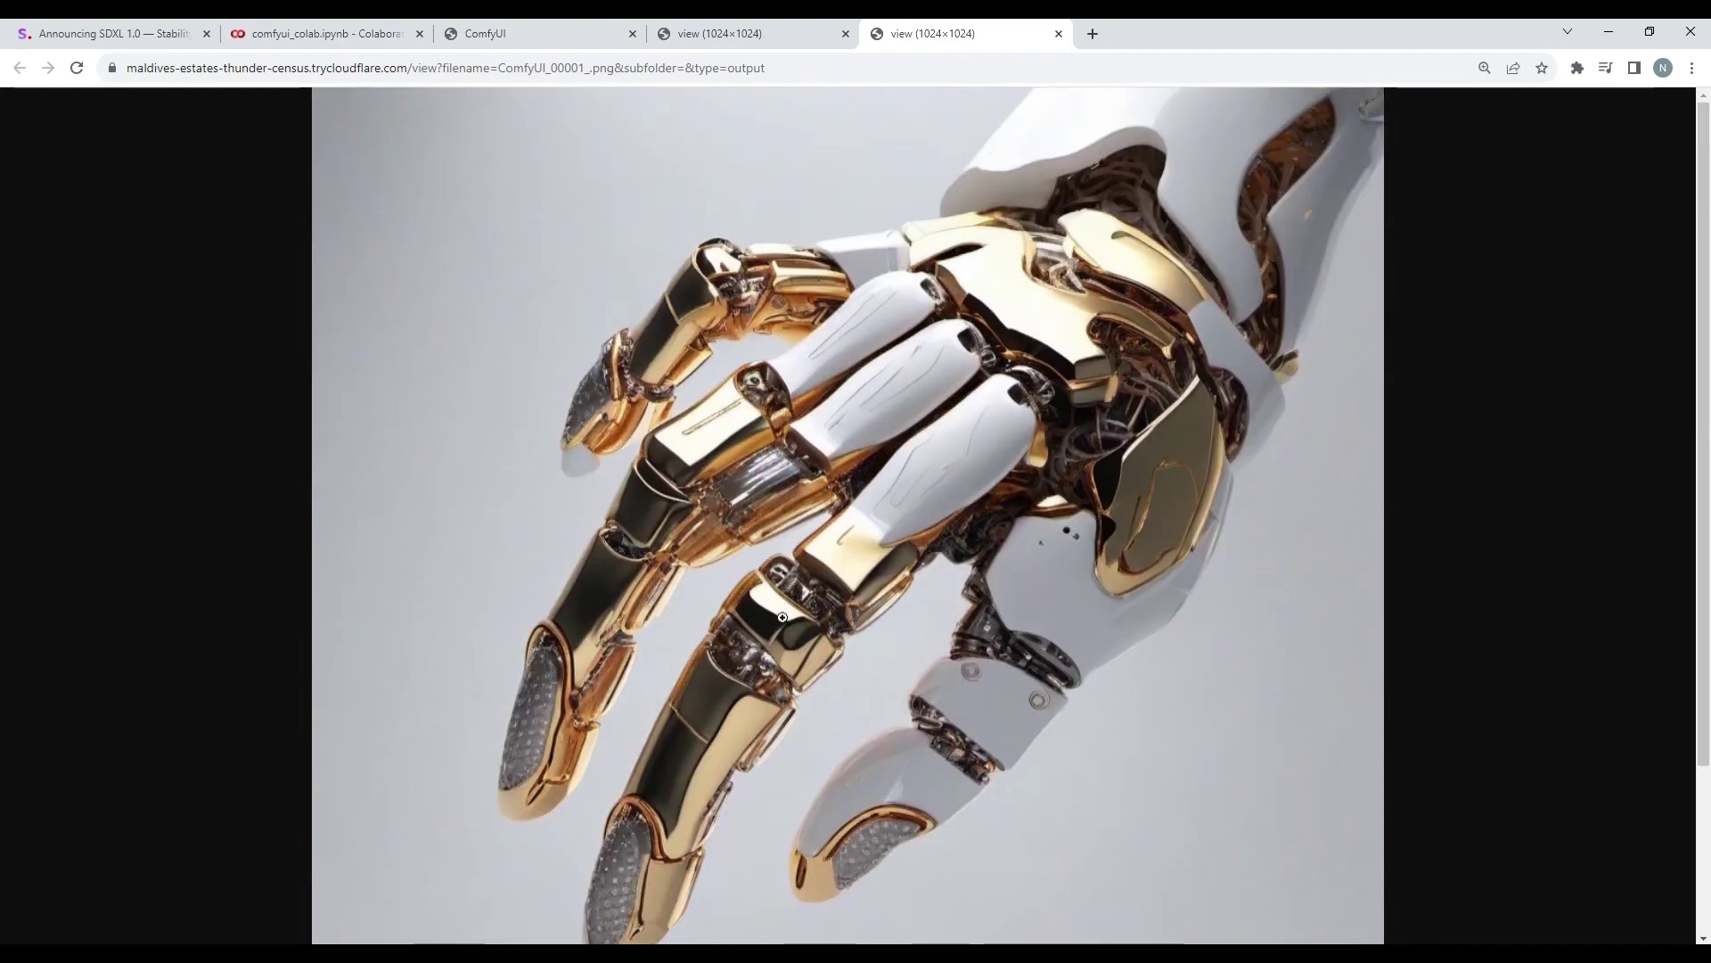
pyautogui.click(533, 36)
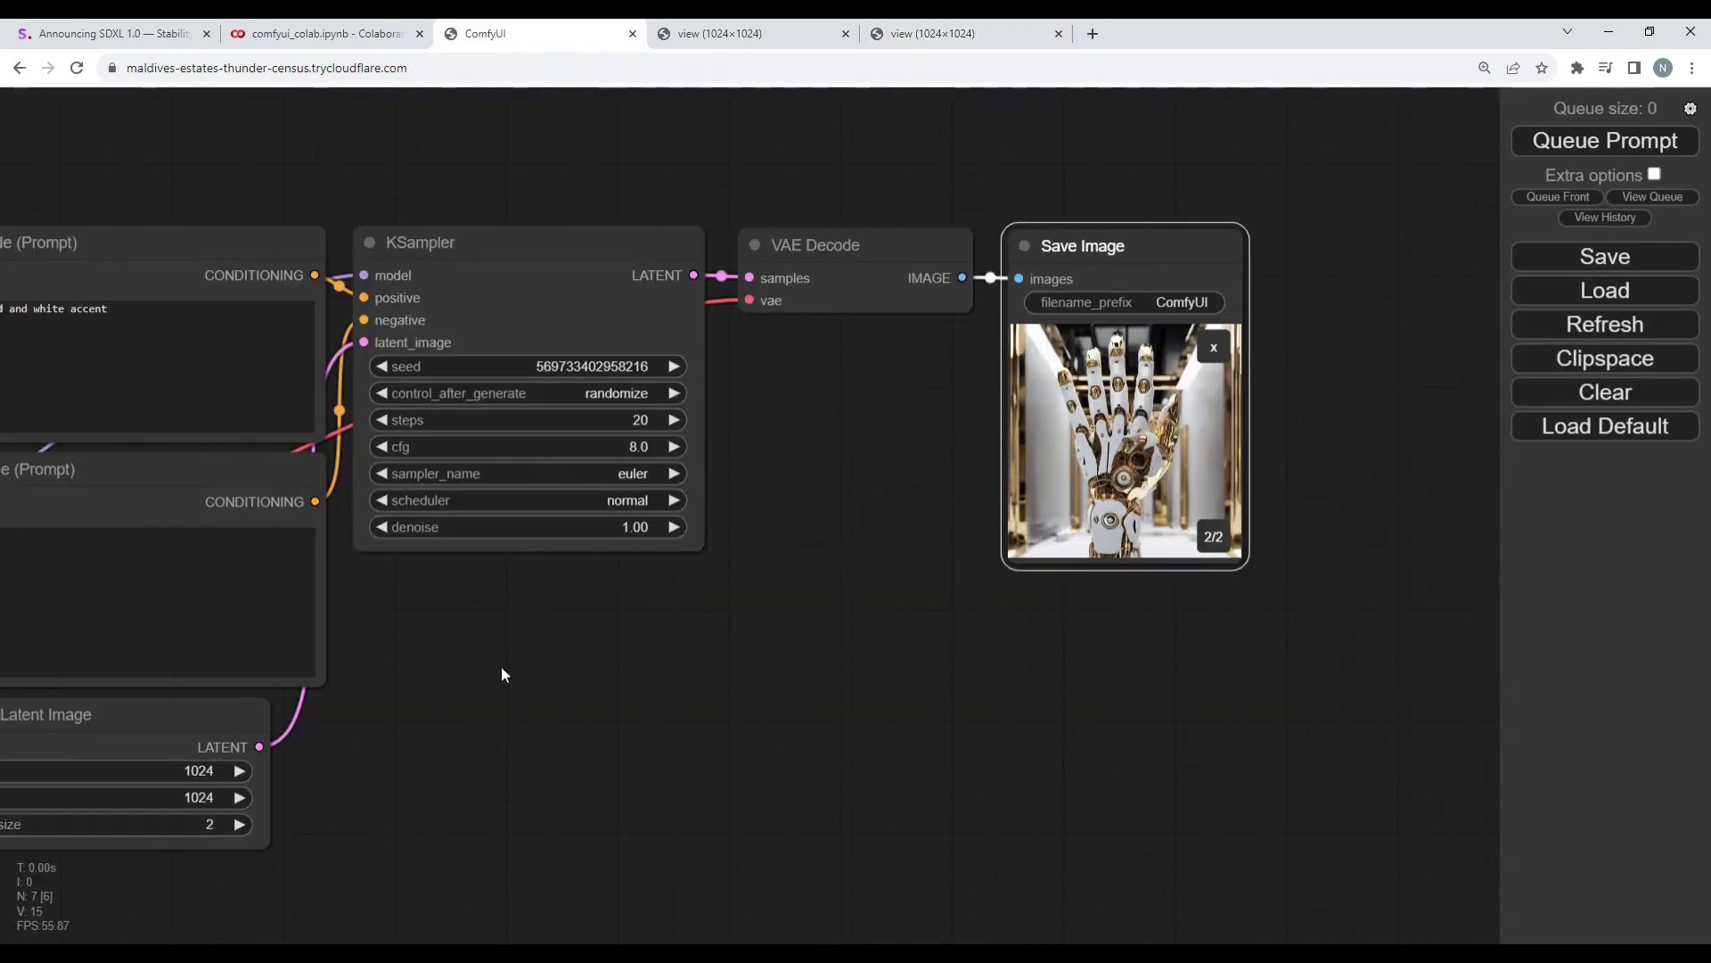
pyautogui.moveTo(501, 670); pyautogui.dragTo(863, 696)
pyautogui.click(822, 34)
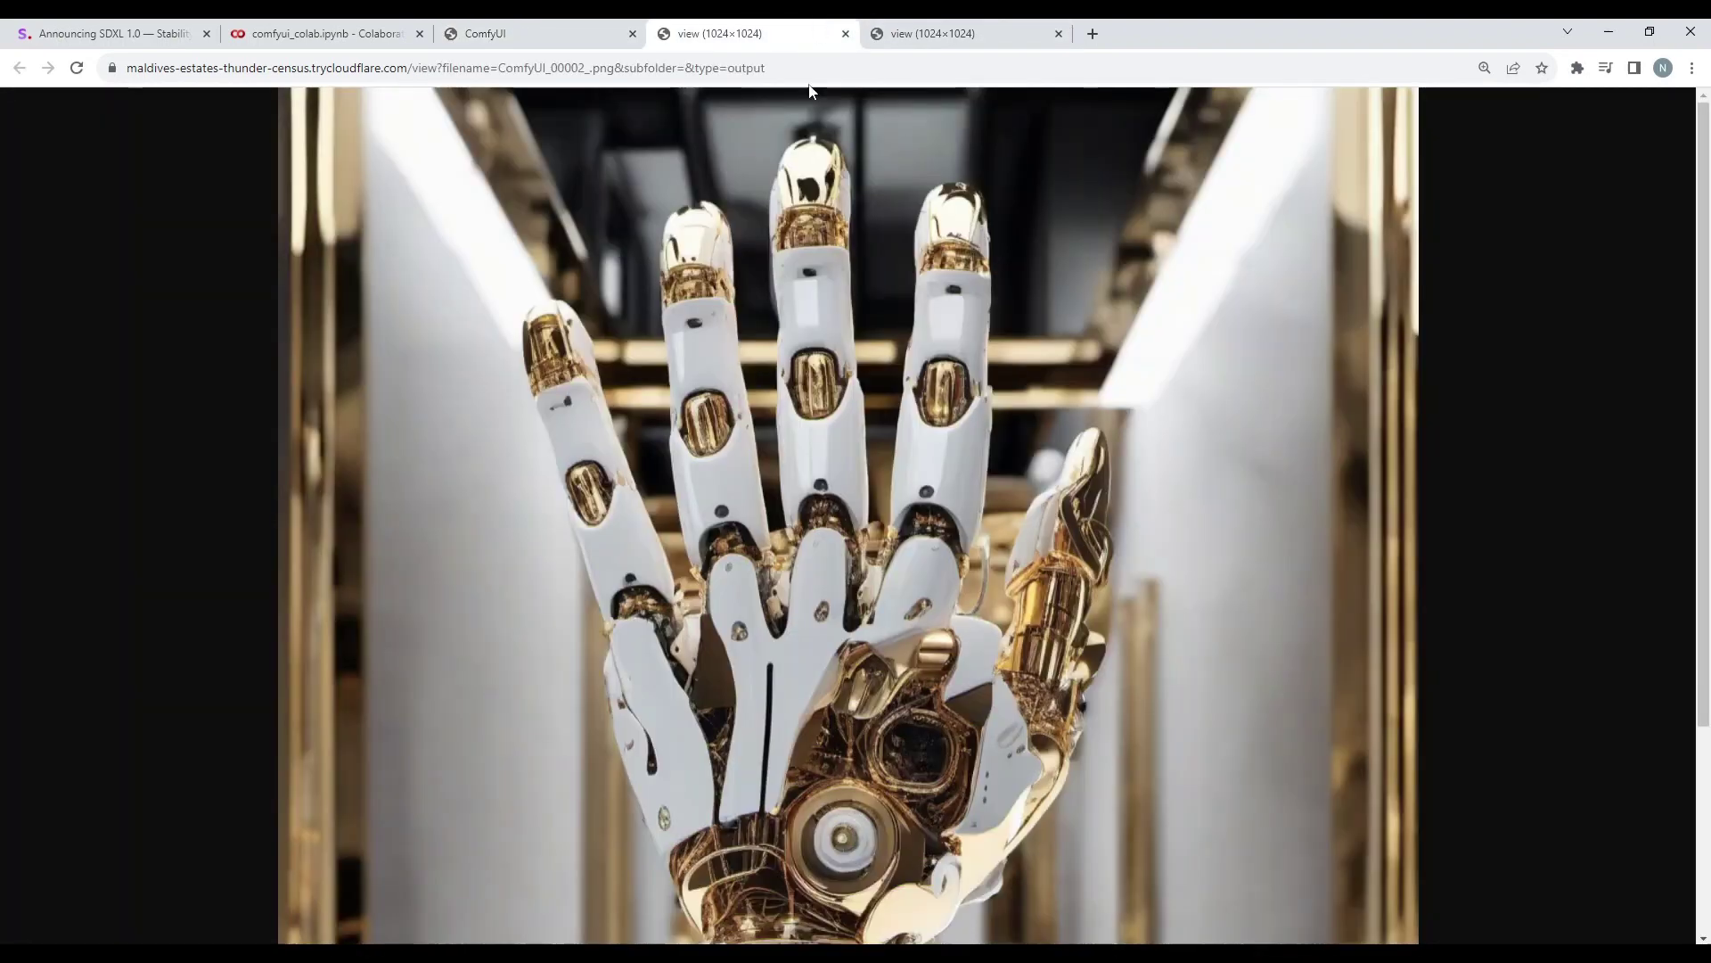
pyautogui.scroll(-2, 954, 160)
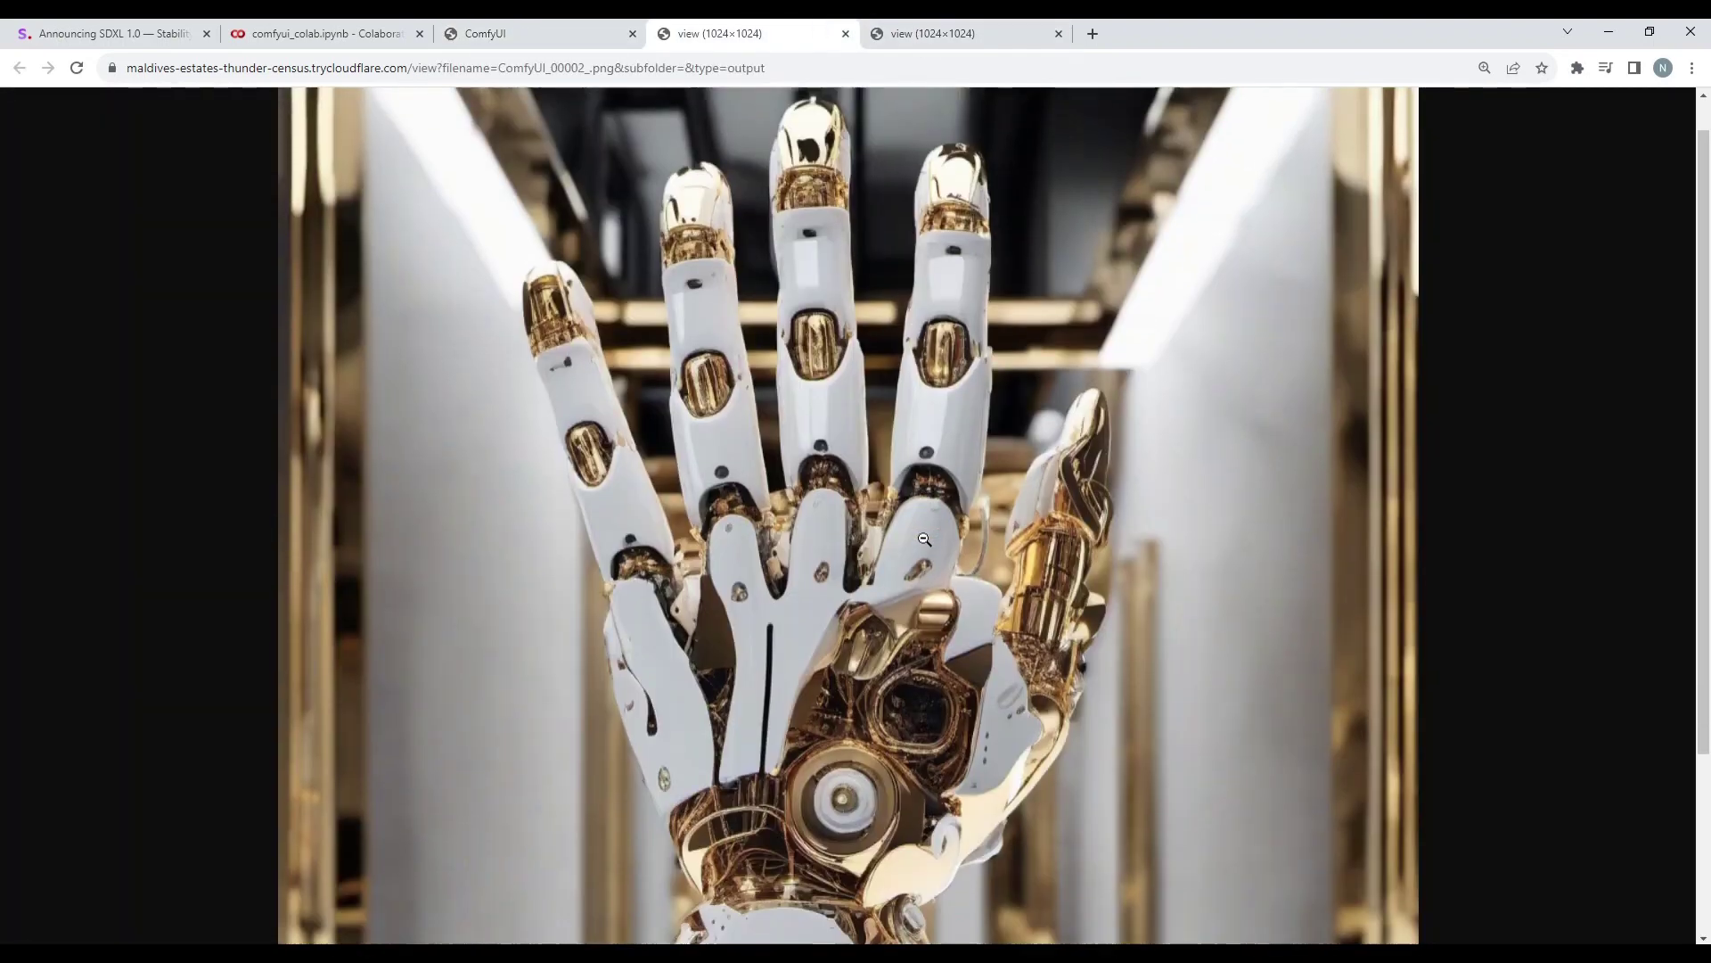
# - Replace the positive prompt with 'an astronaut sitting on the moon, friendly town background, stars, beautiful'
pyautogui.hotkey('ctrl', 'w')
pyautogui.hotkey('ctrl', 'w')
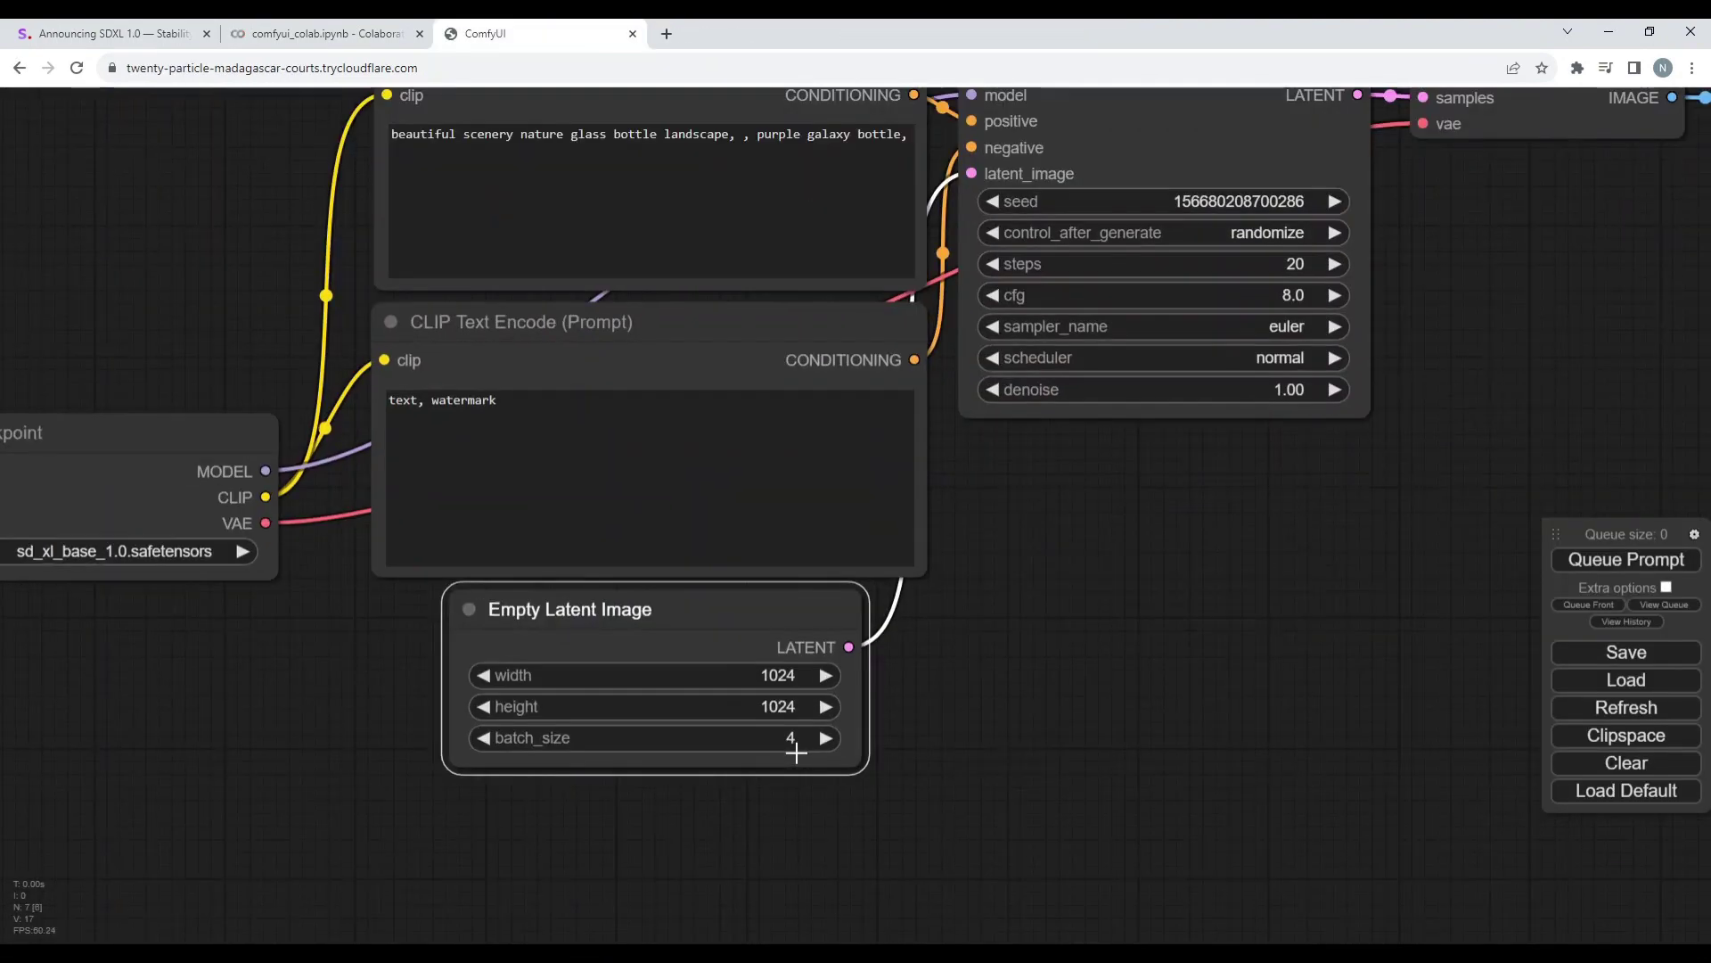
pyautogui.scroll(1, 1093, 838)
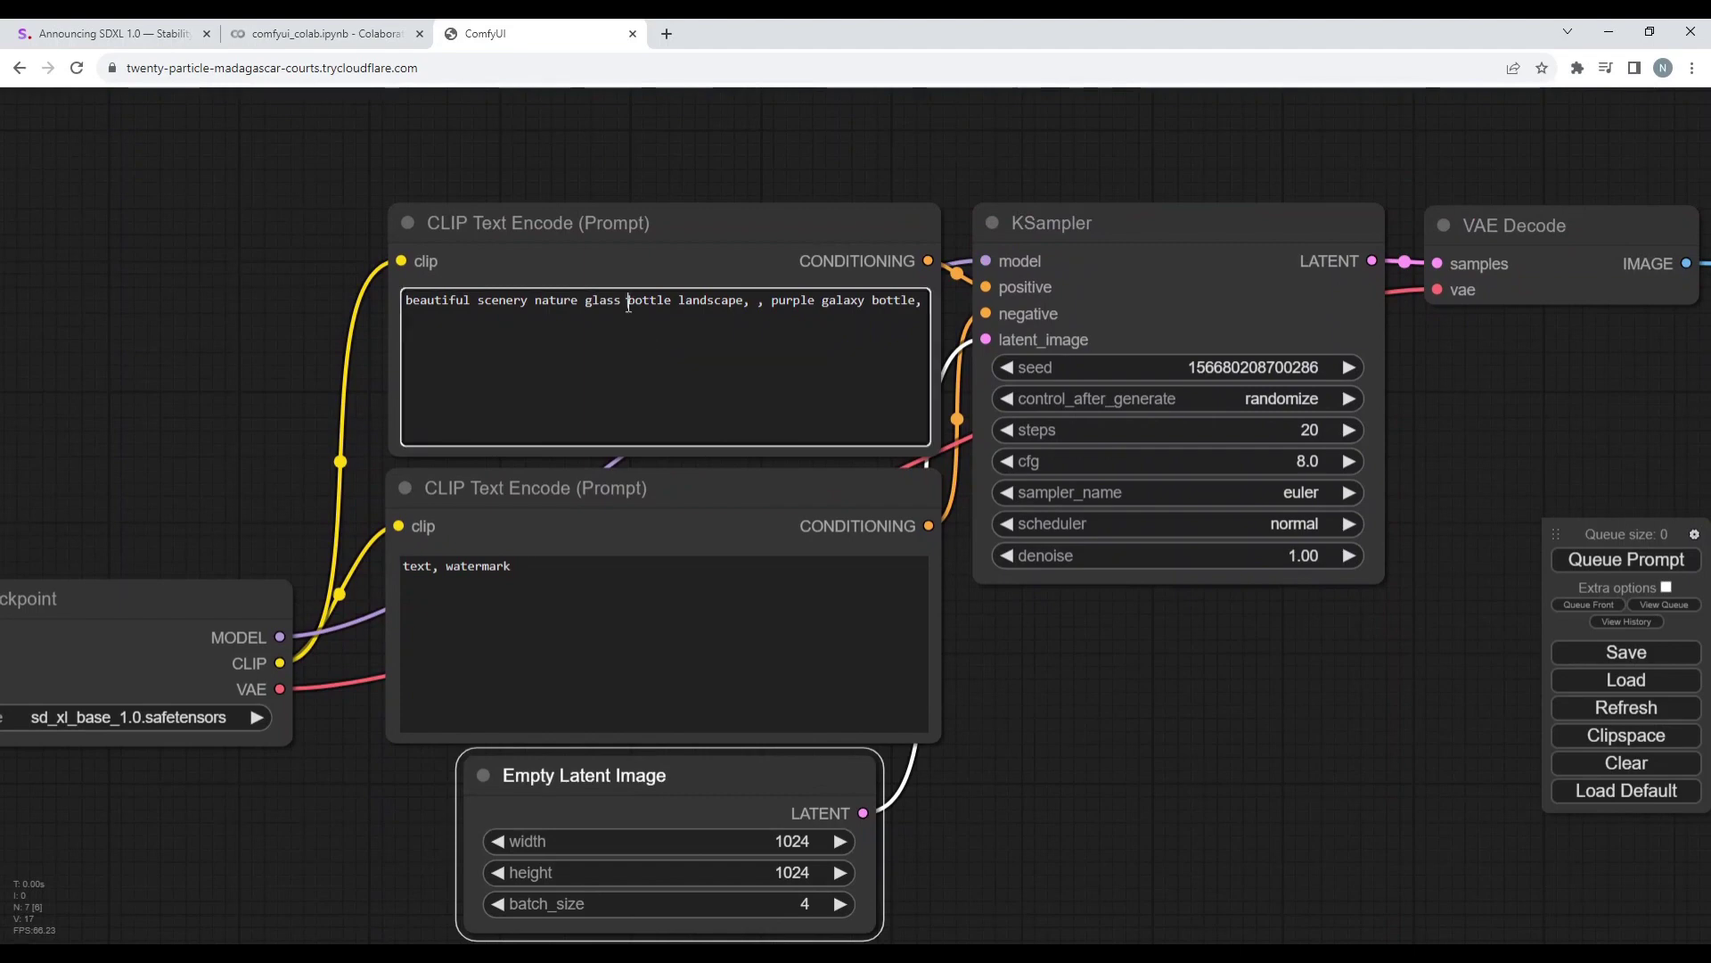
pyautogui.tripleClick(628, 305)
pyautogui.write('an astronaut sitting on the moon, friendly town background, stars, beautiful')
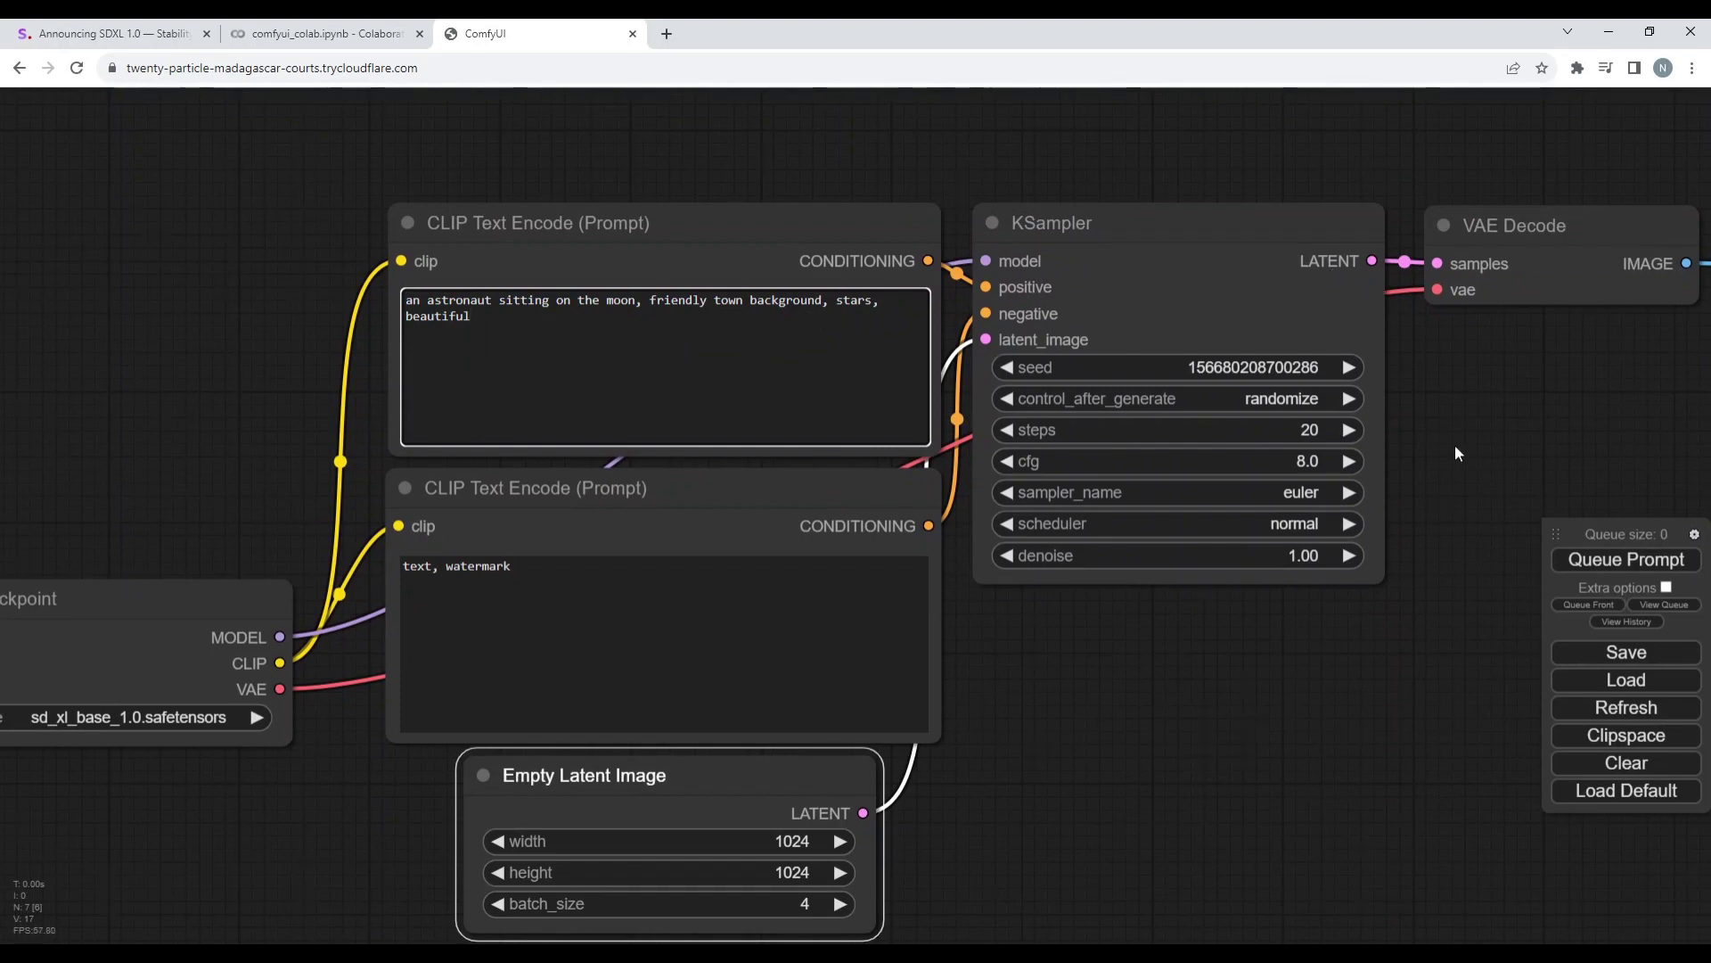
# - Queue the astronaut prompt as a batch of four 1024×1024 images
pyautogui.moveTo(1353, 708); pyautogui.dragTo(1232, 708)
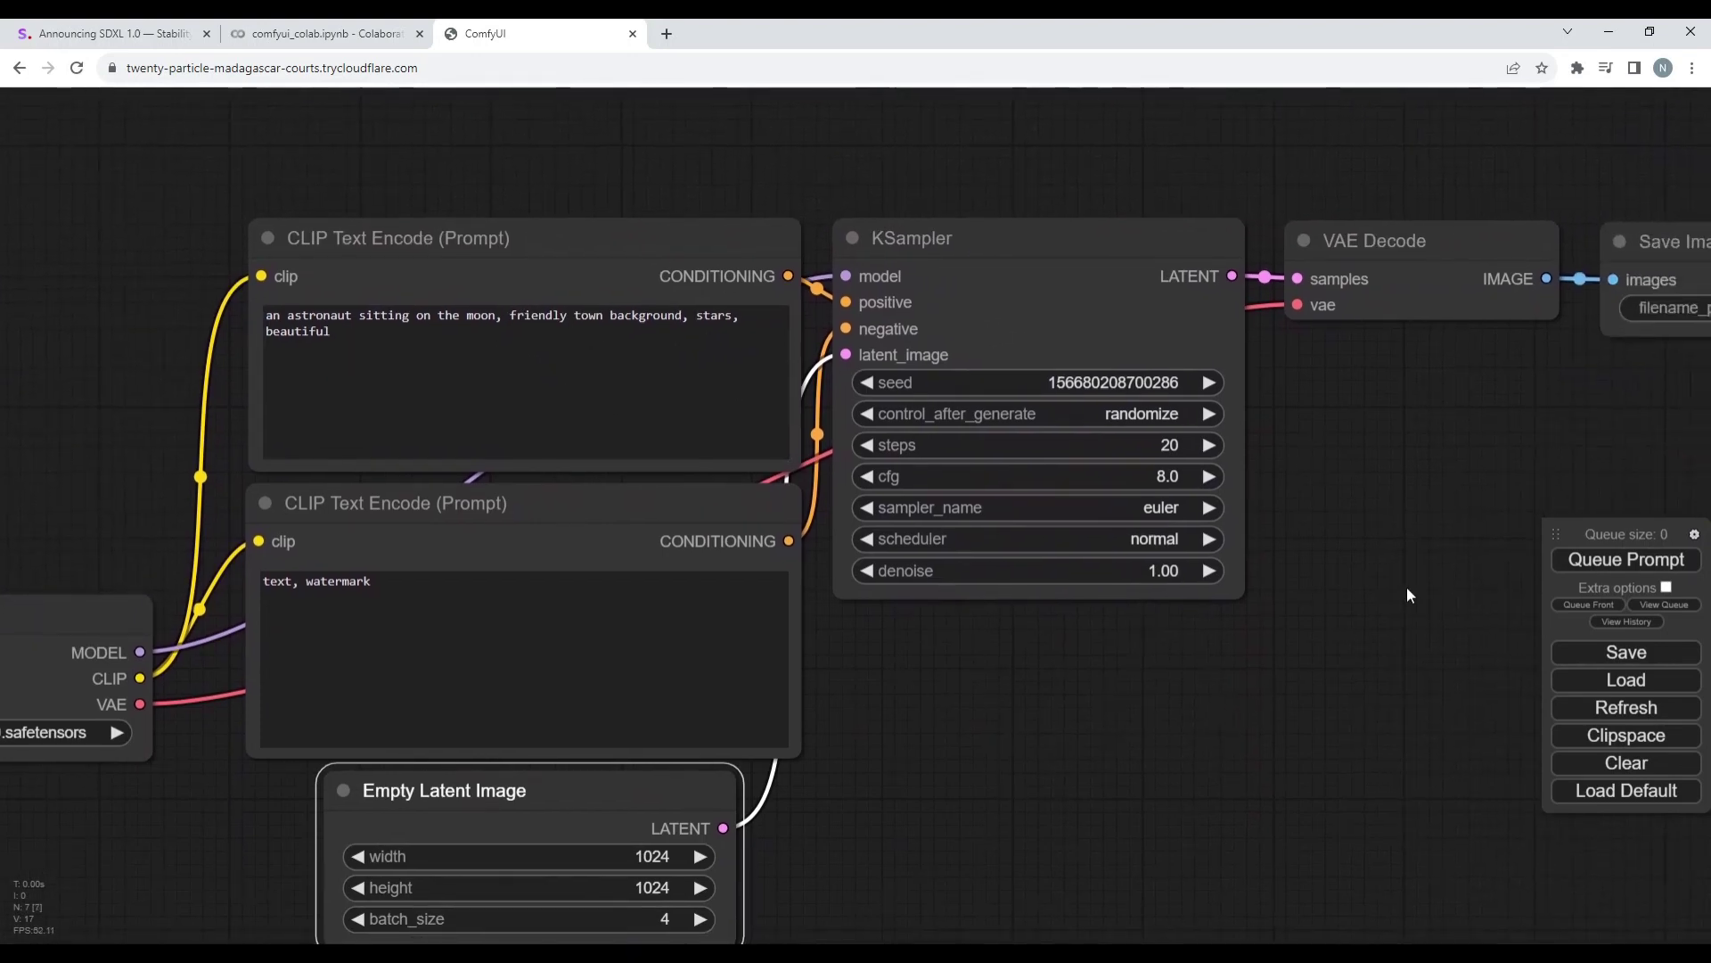
pyautogui.click(1585, 560)
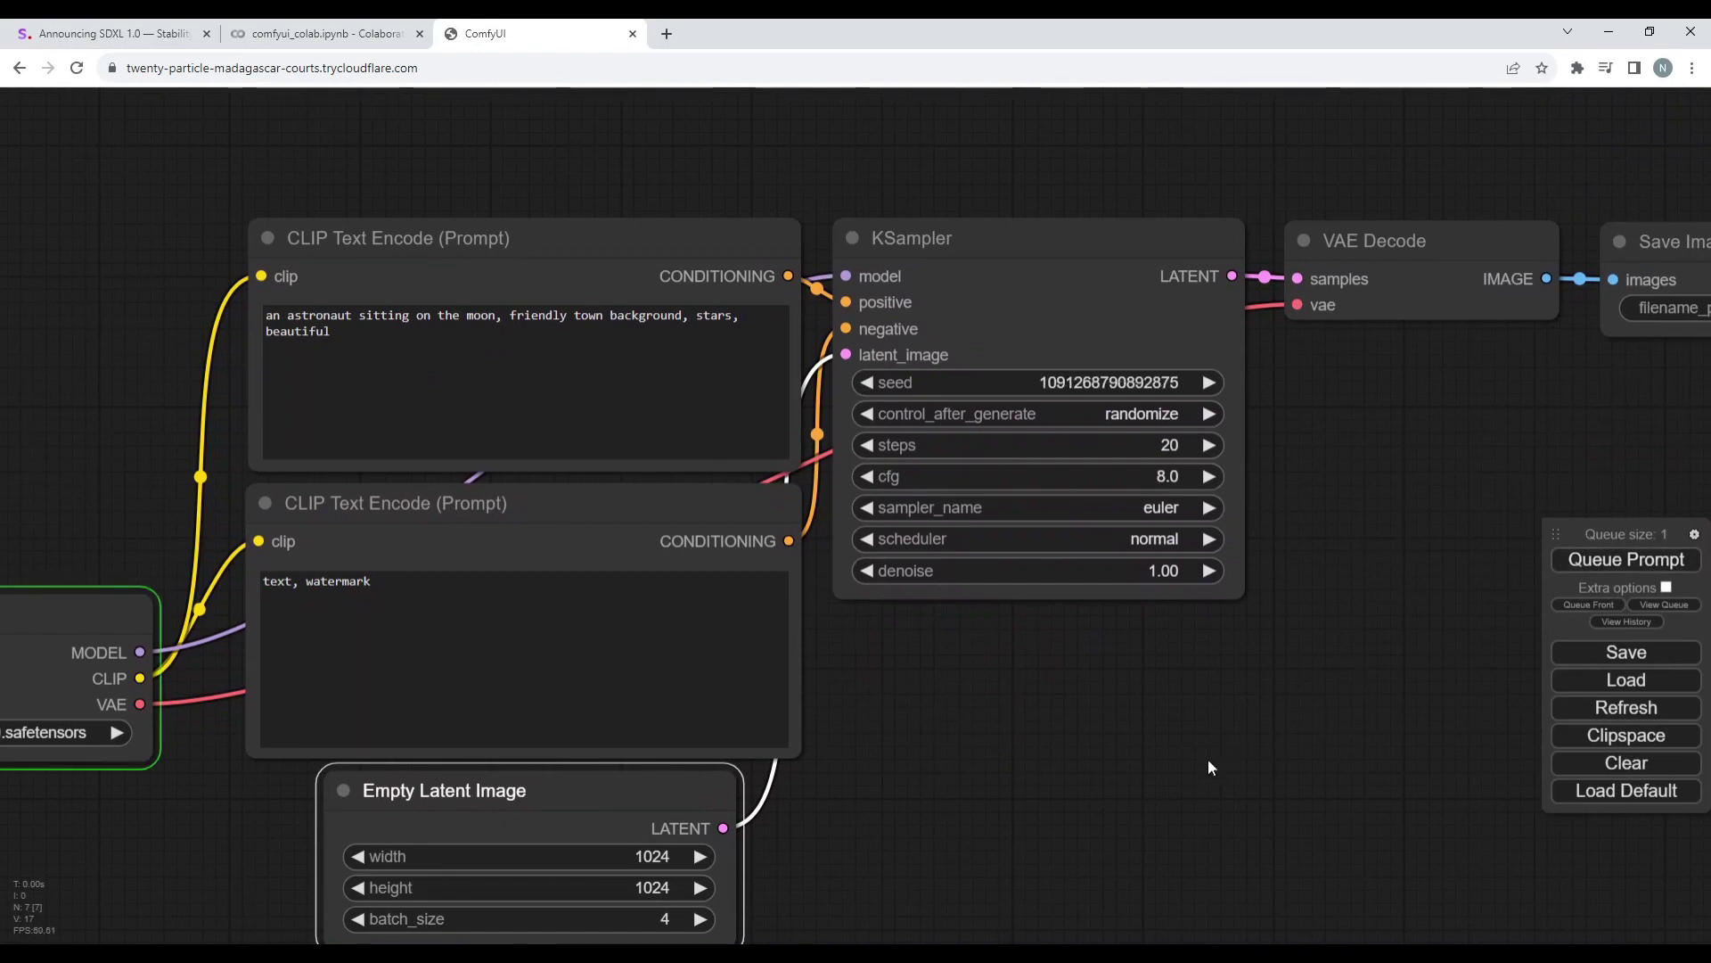
pyautogui.moveTo(834, 749); pyautogui.dragTo(1154, 747)
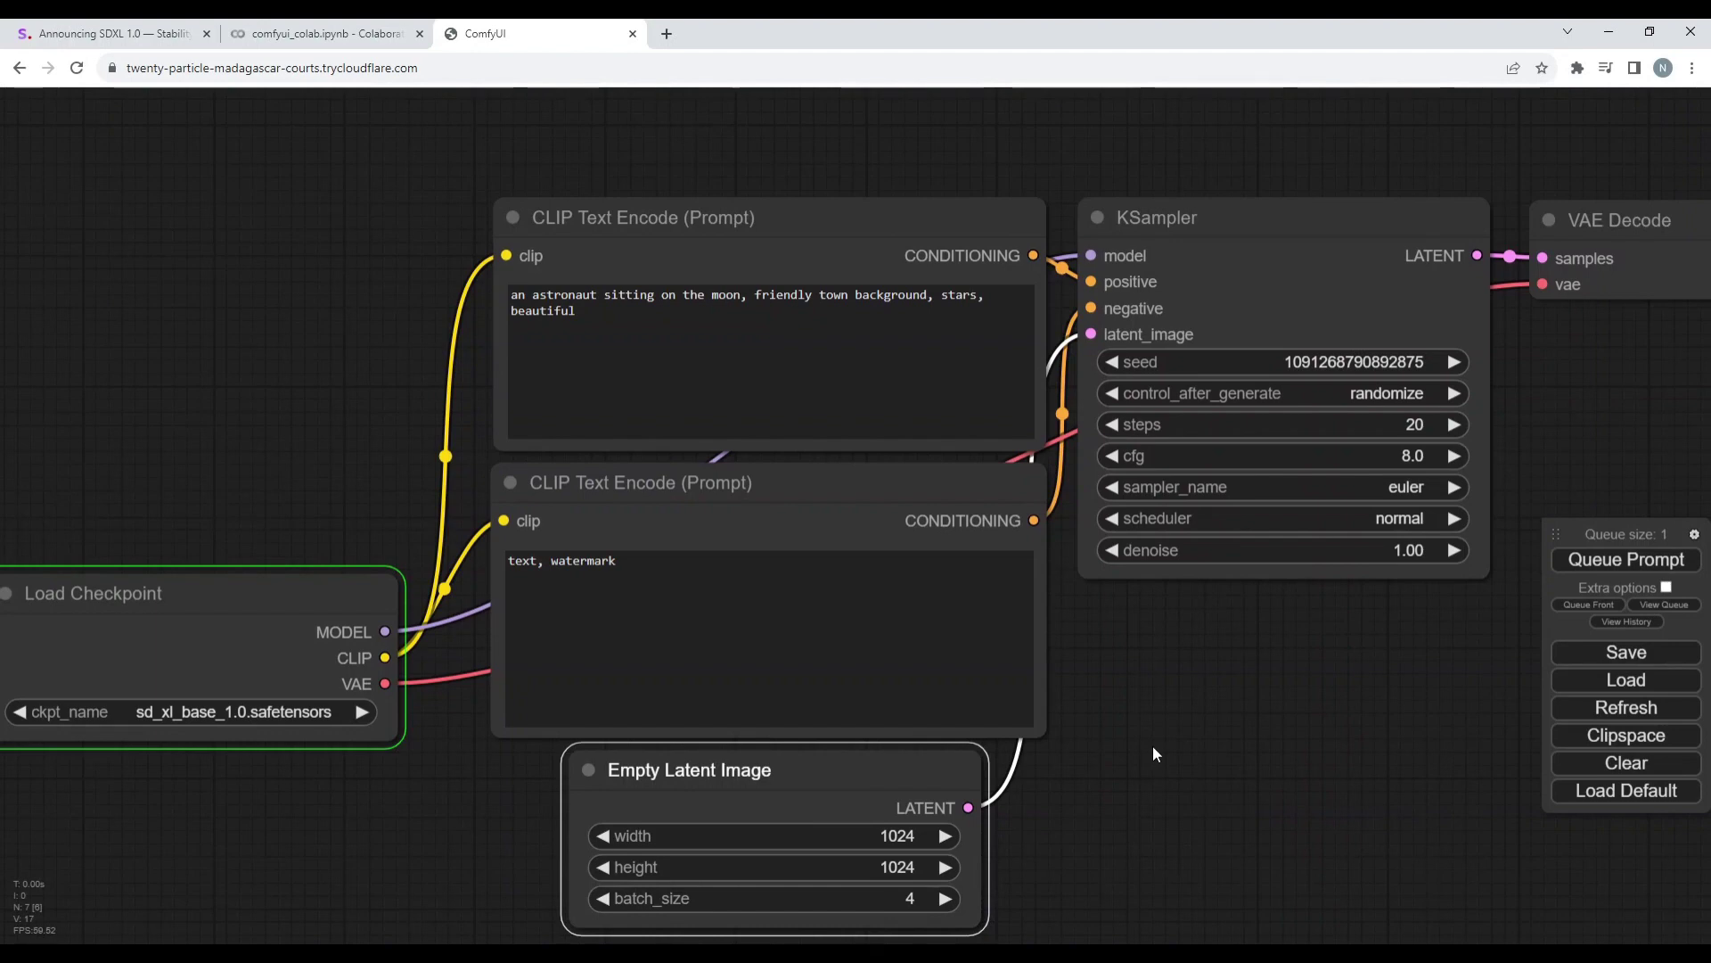
pyautogui.moveTo(1148, 745); pyautogui.dragTo(458, 755)
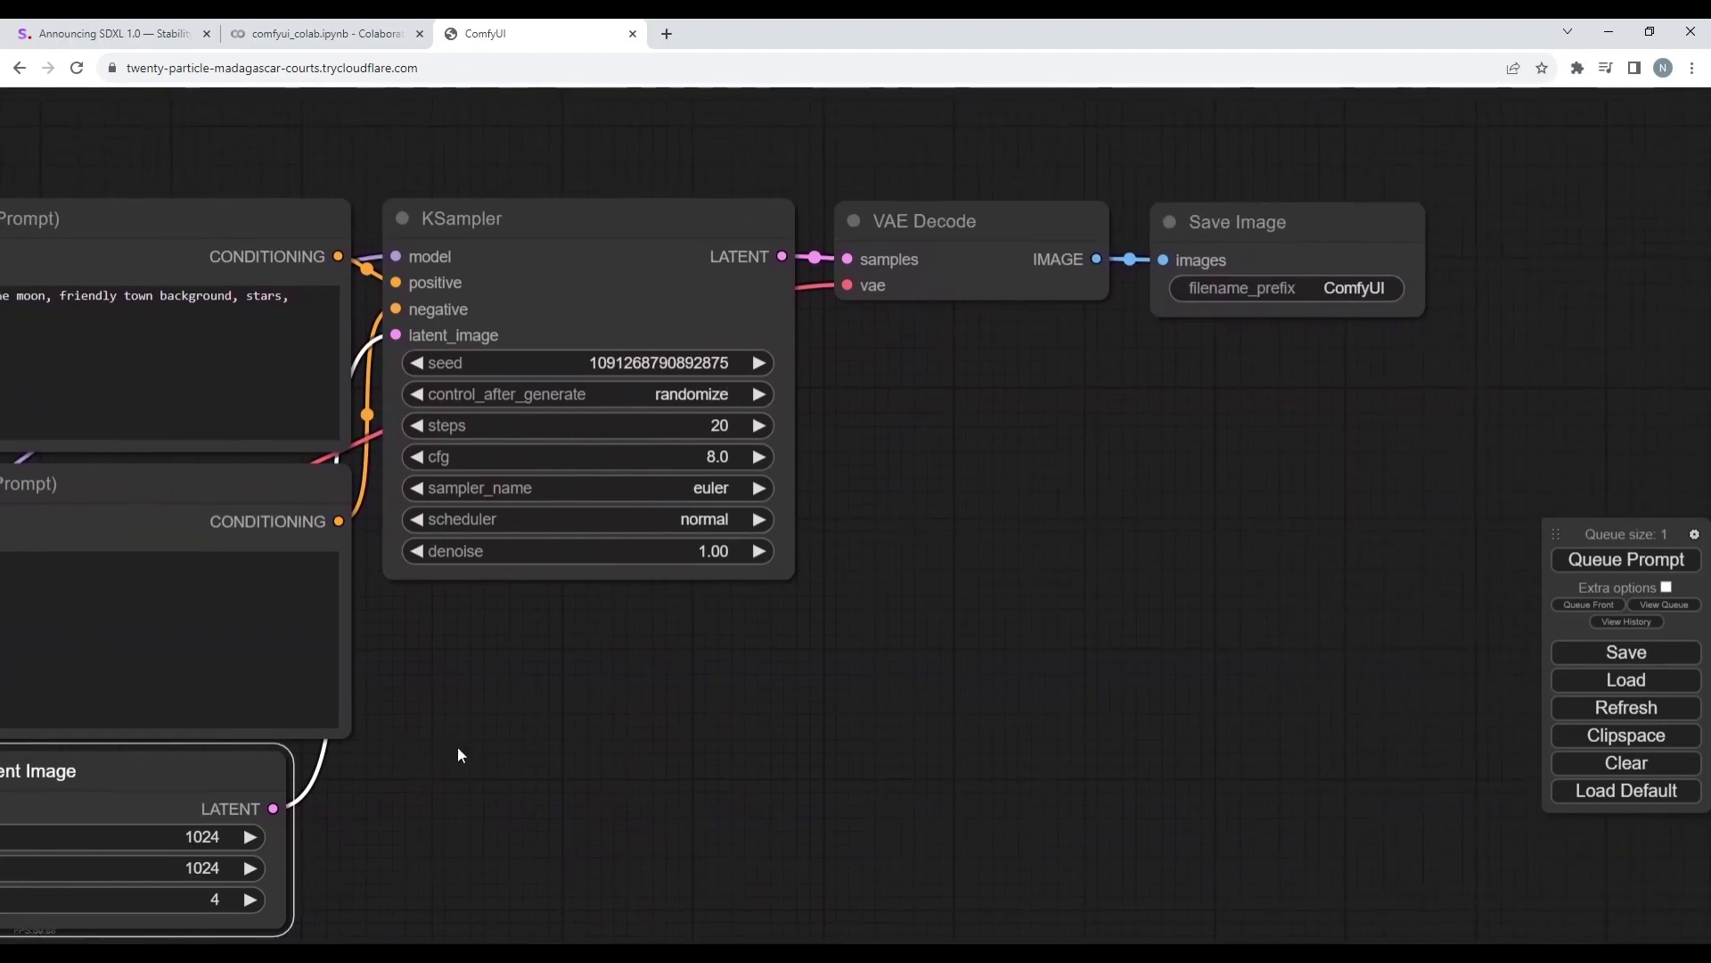
# - Monitor the Colab log until it reports the astronaut prompt executed in 110.49 seconds
pyautogui.hotkey('ctrl', 'shift', 'Tab')
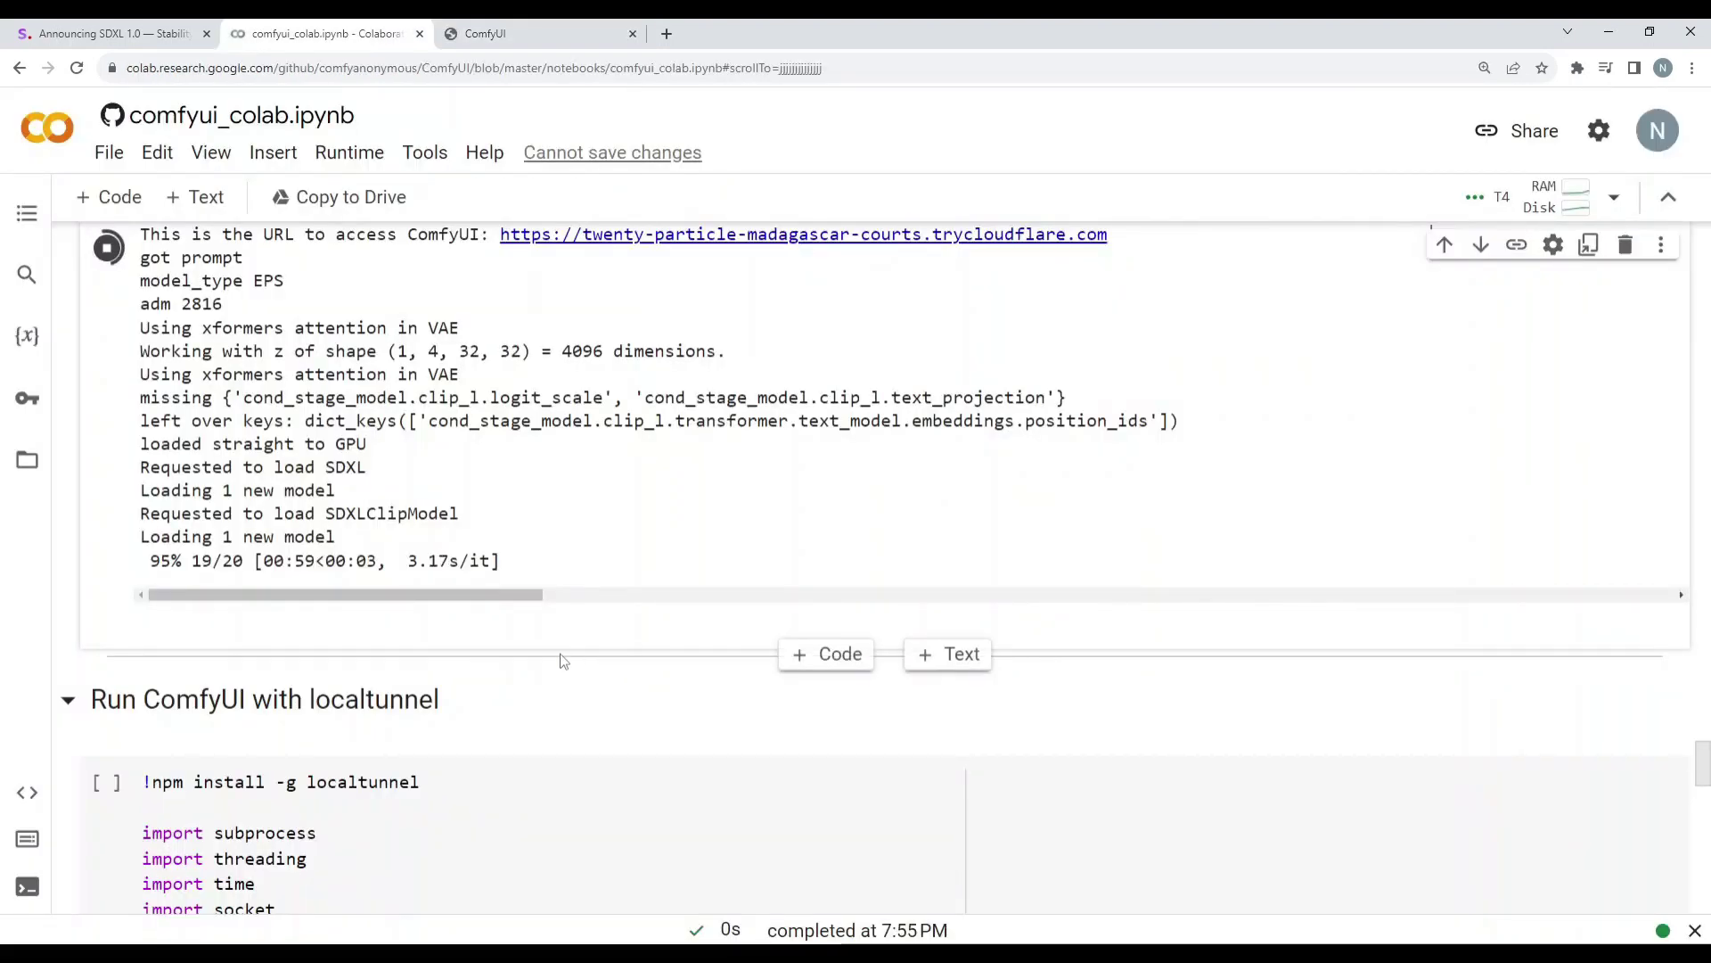
pyautogui.hotkey('ctrl', 'Tab')
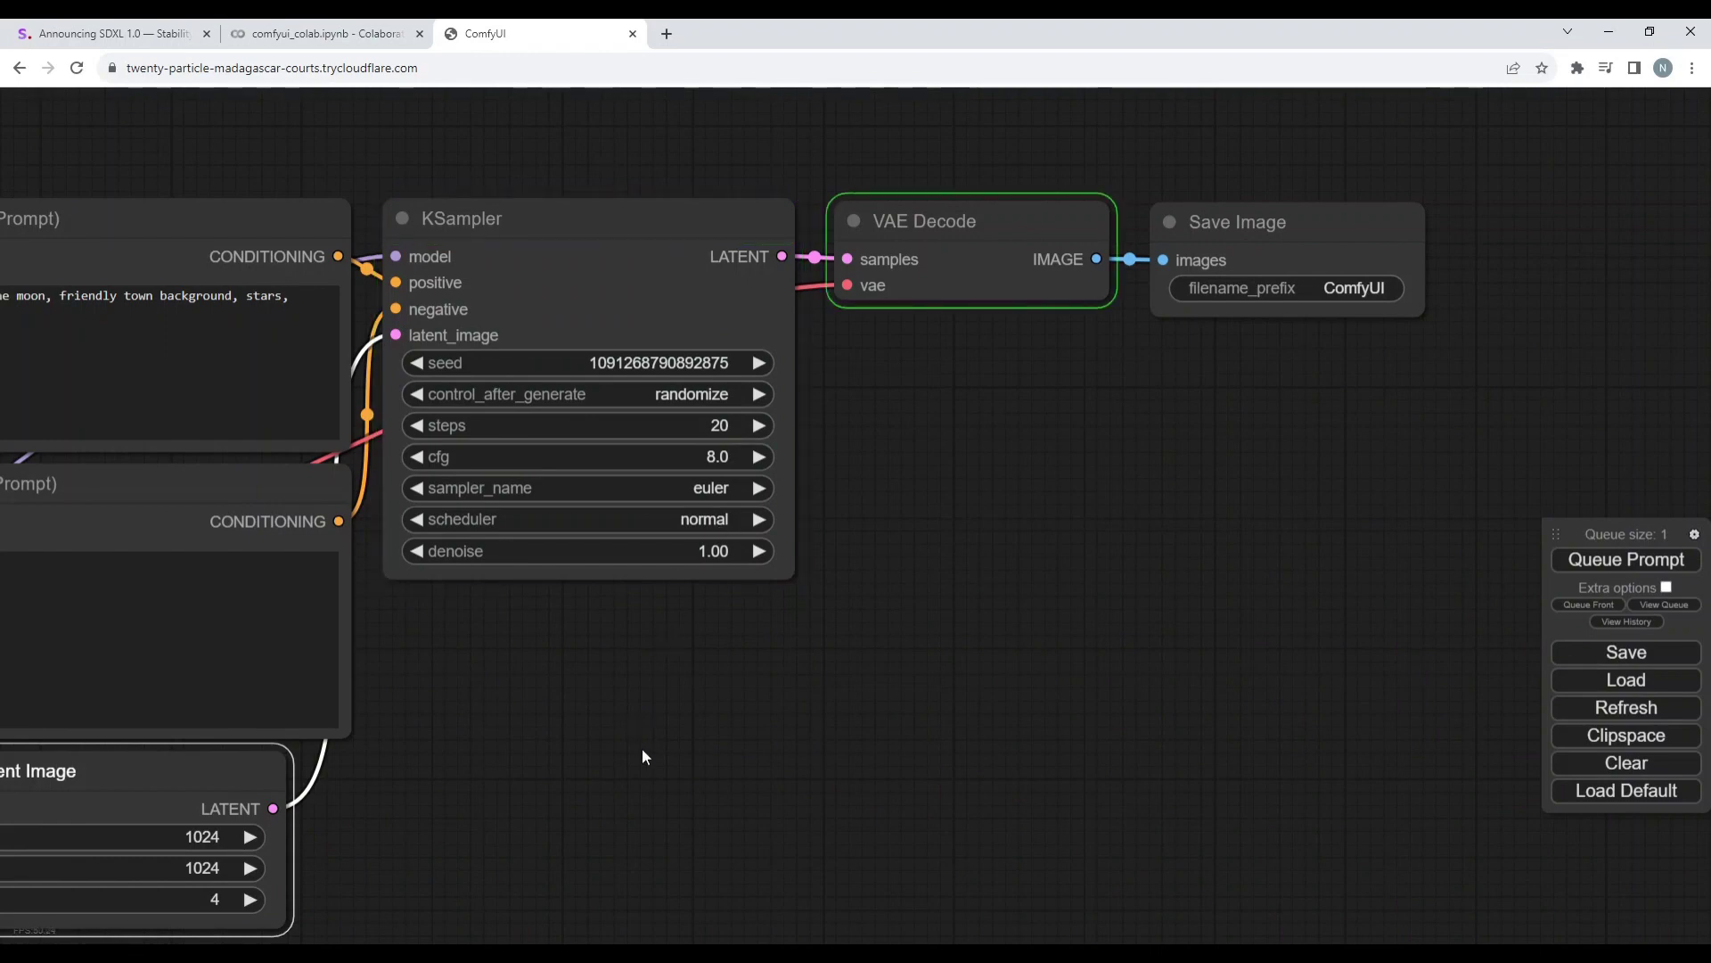
pyautogui.moveTo(643, 752); pyautogui.dragTo(680, 739)
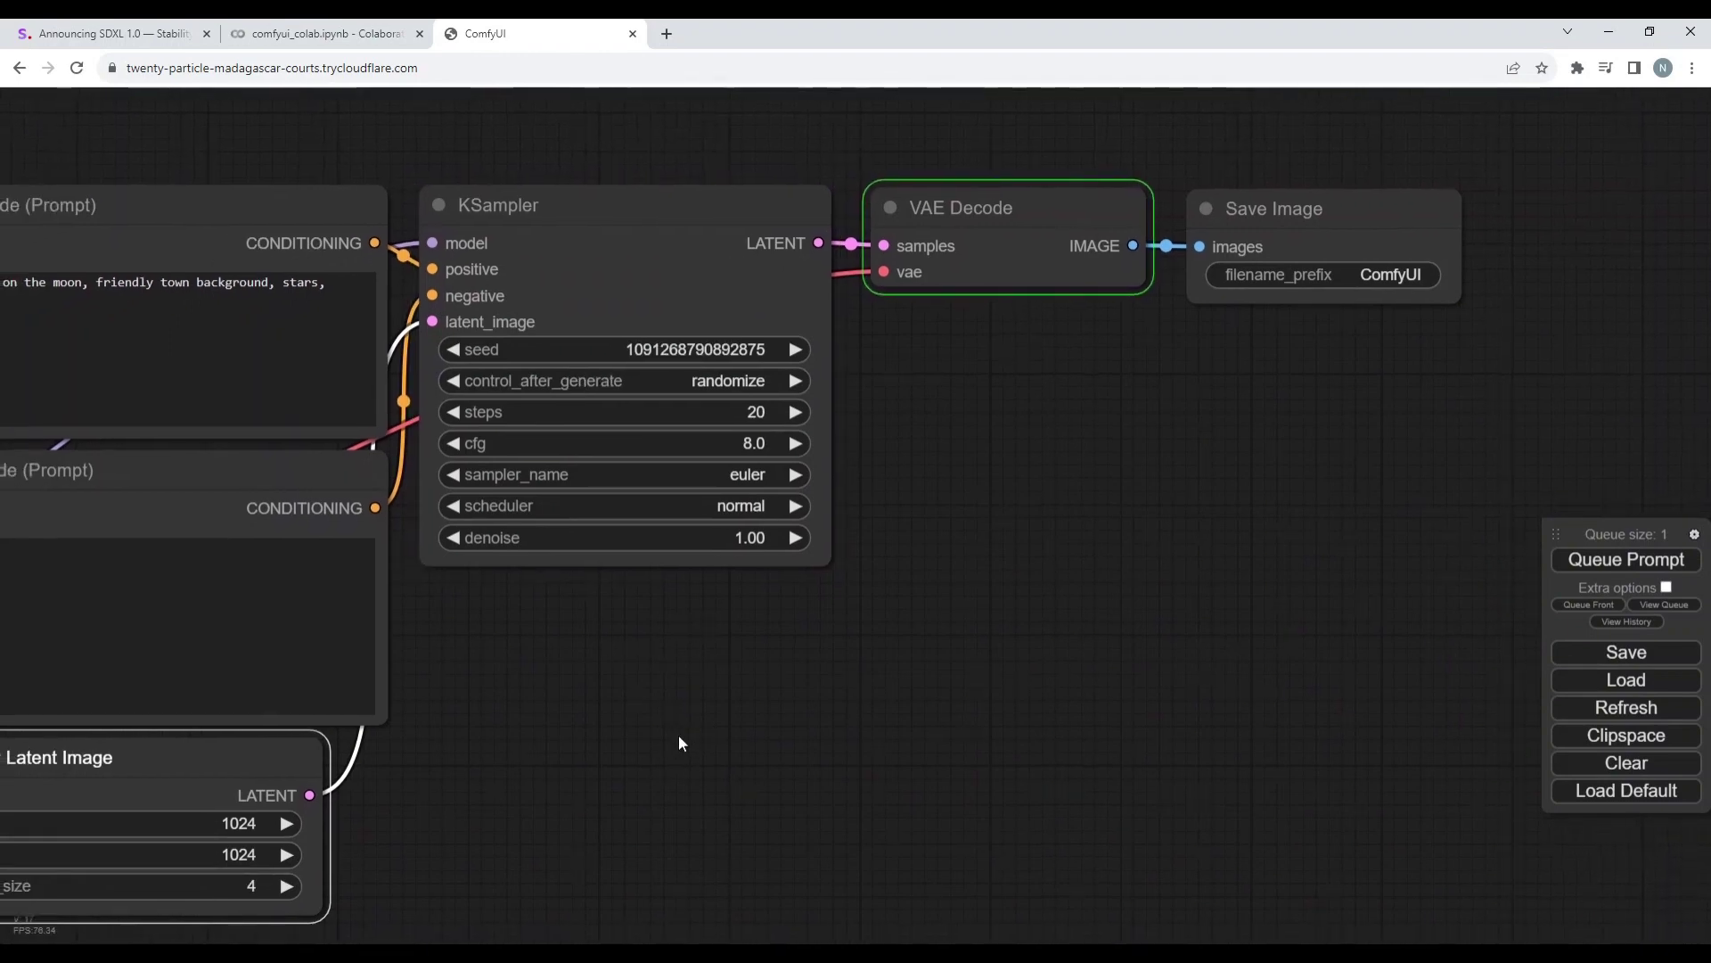
pyautogui.click(361, 27)
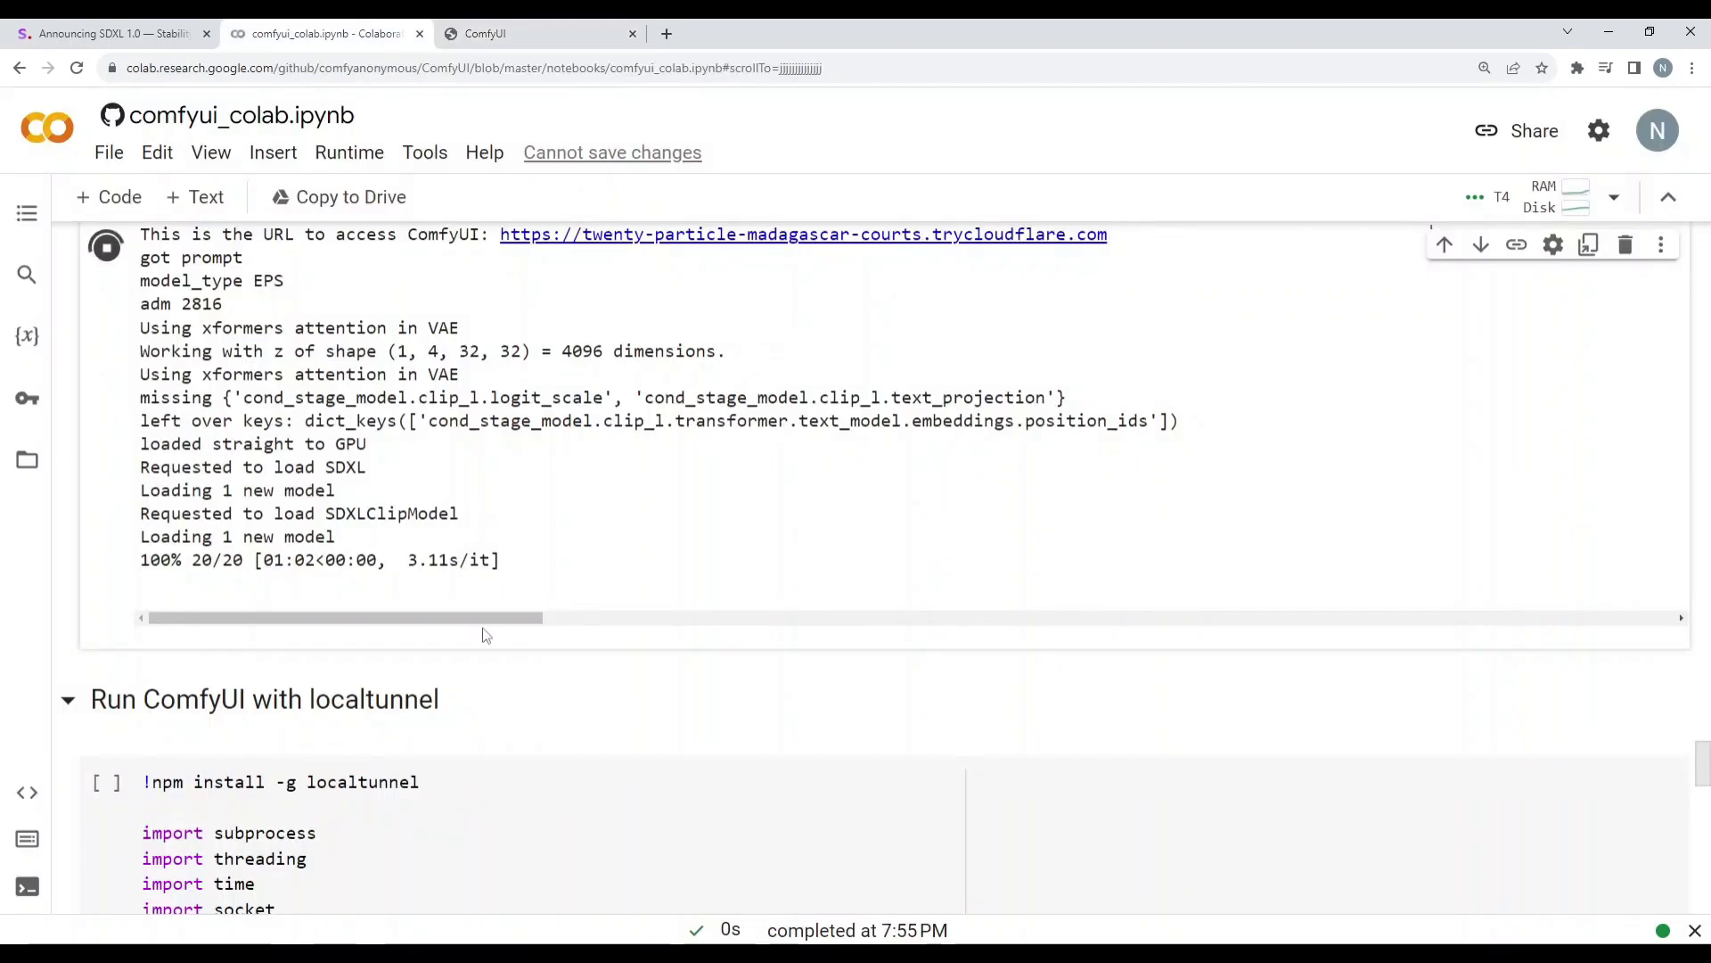
pyautogui.moveTo(336, 583); pyautogui.dragTo(397, 588)
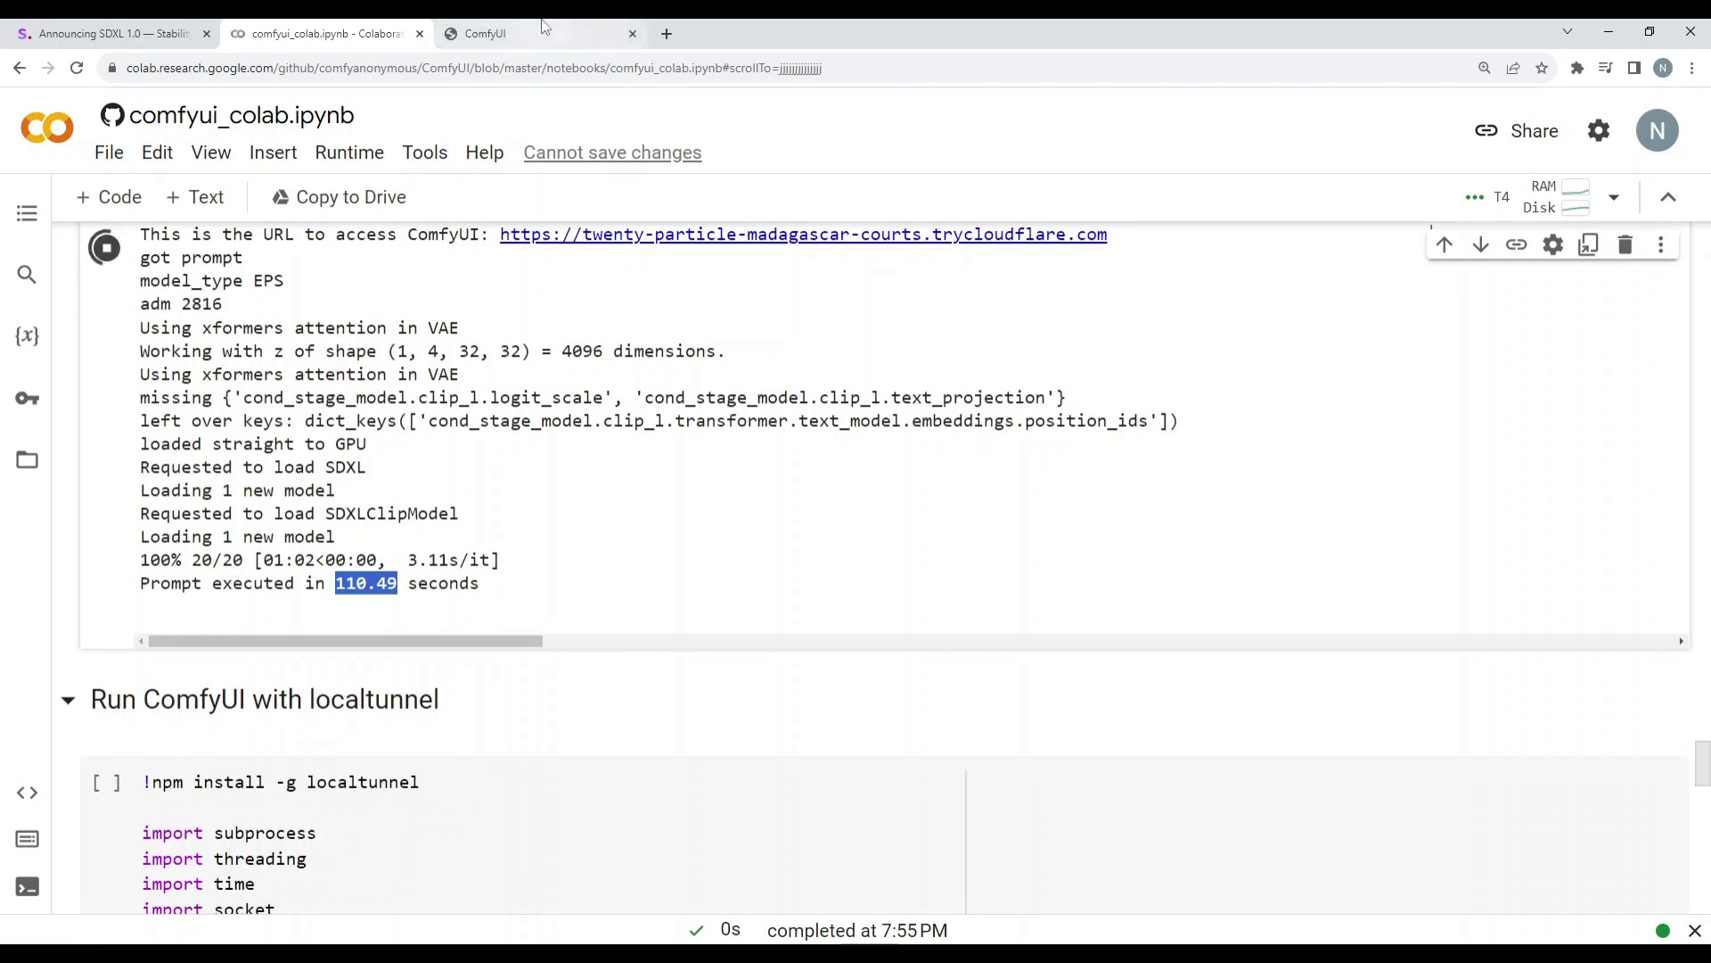
# - Cycle the Save Image preview through all four astronaut outputs, 1/4 to 4/4
pyautogui.click(482, 33)
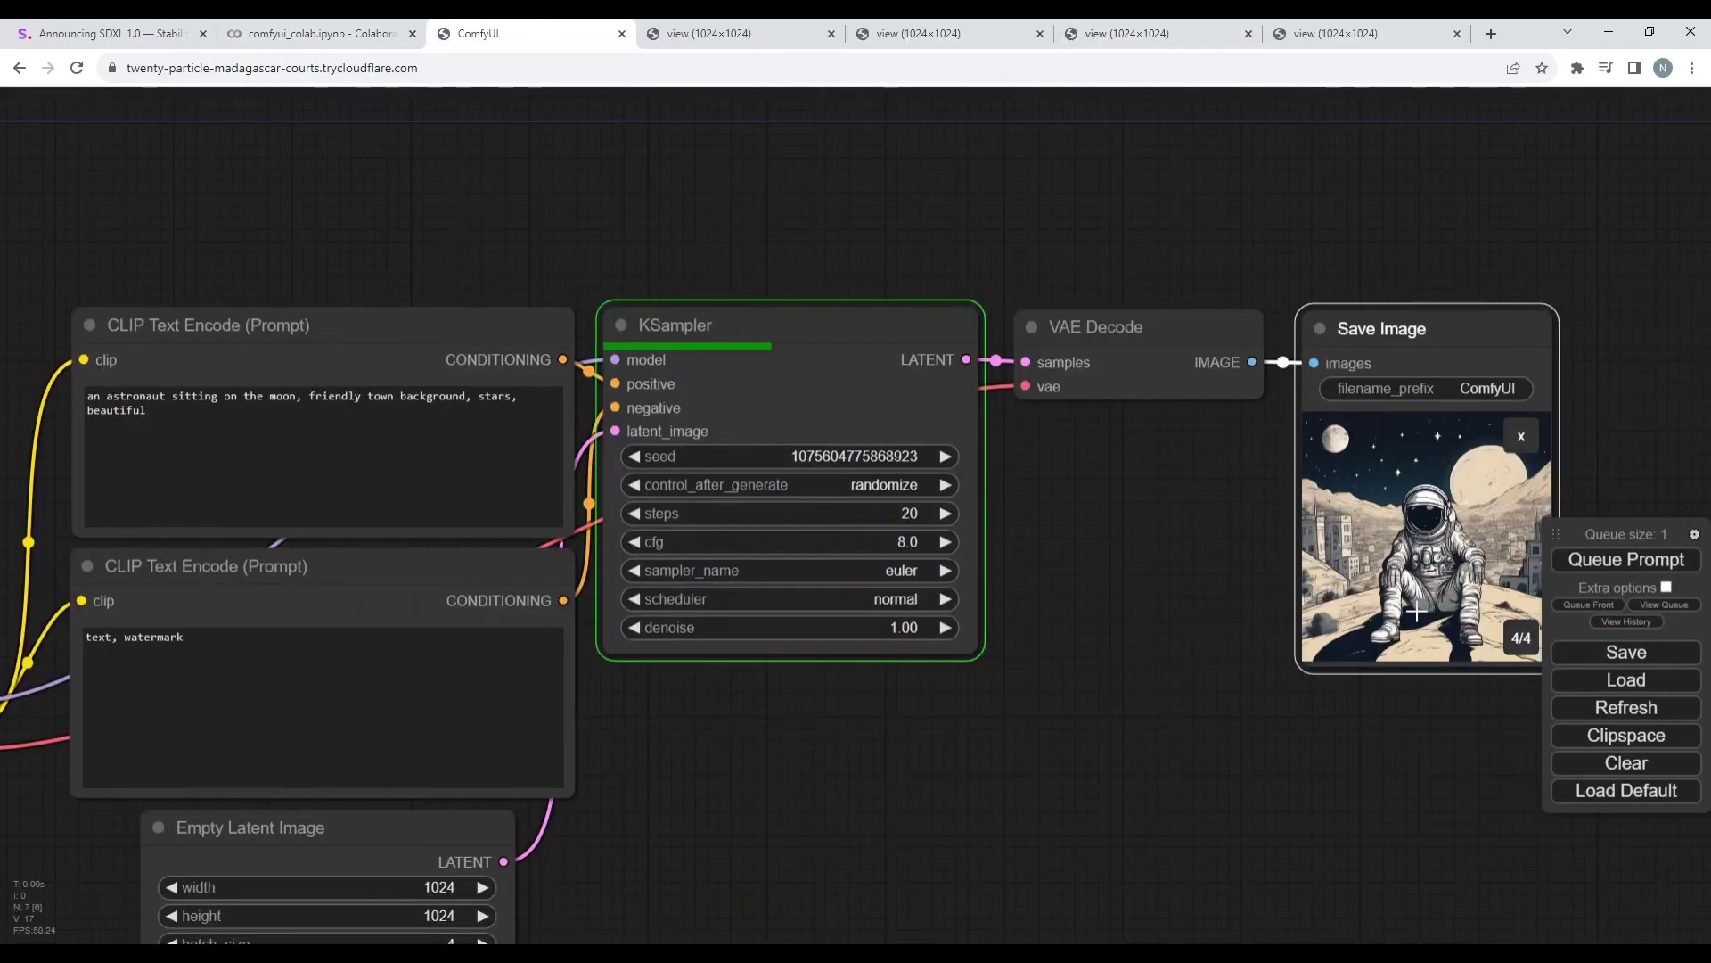
pyautogui.click(1516, 648)
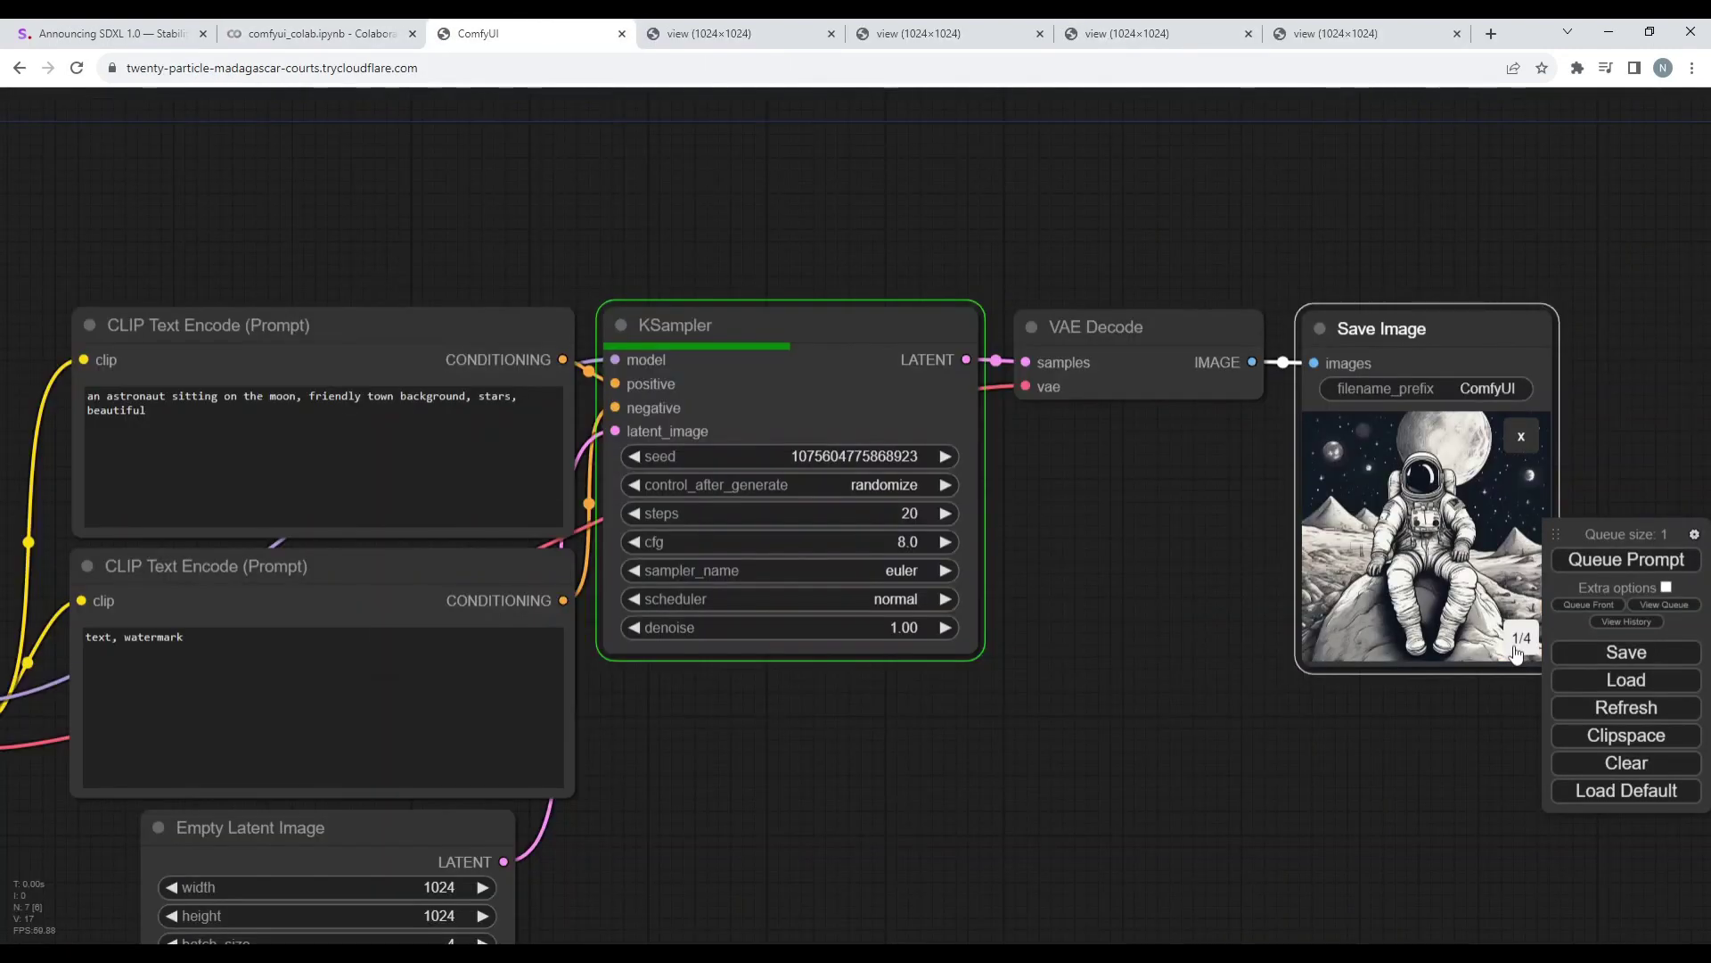
pyautogui.click(1515, 650)
pyautogui.click(1516, 651)
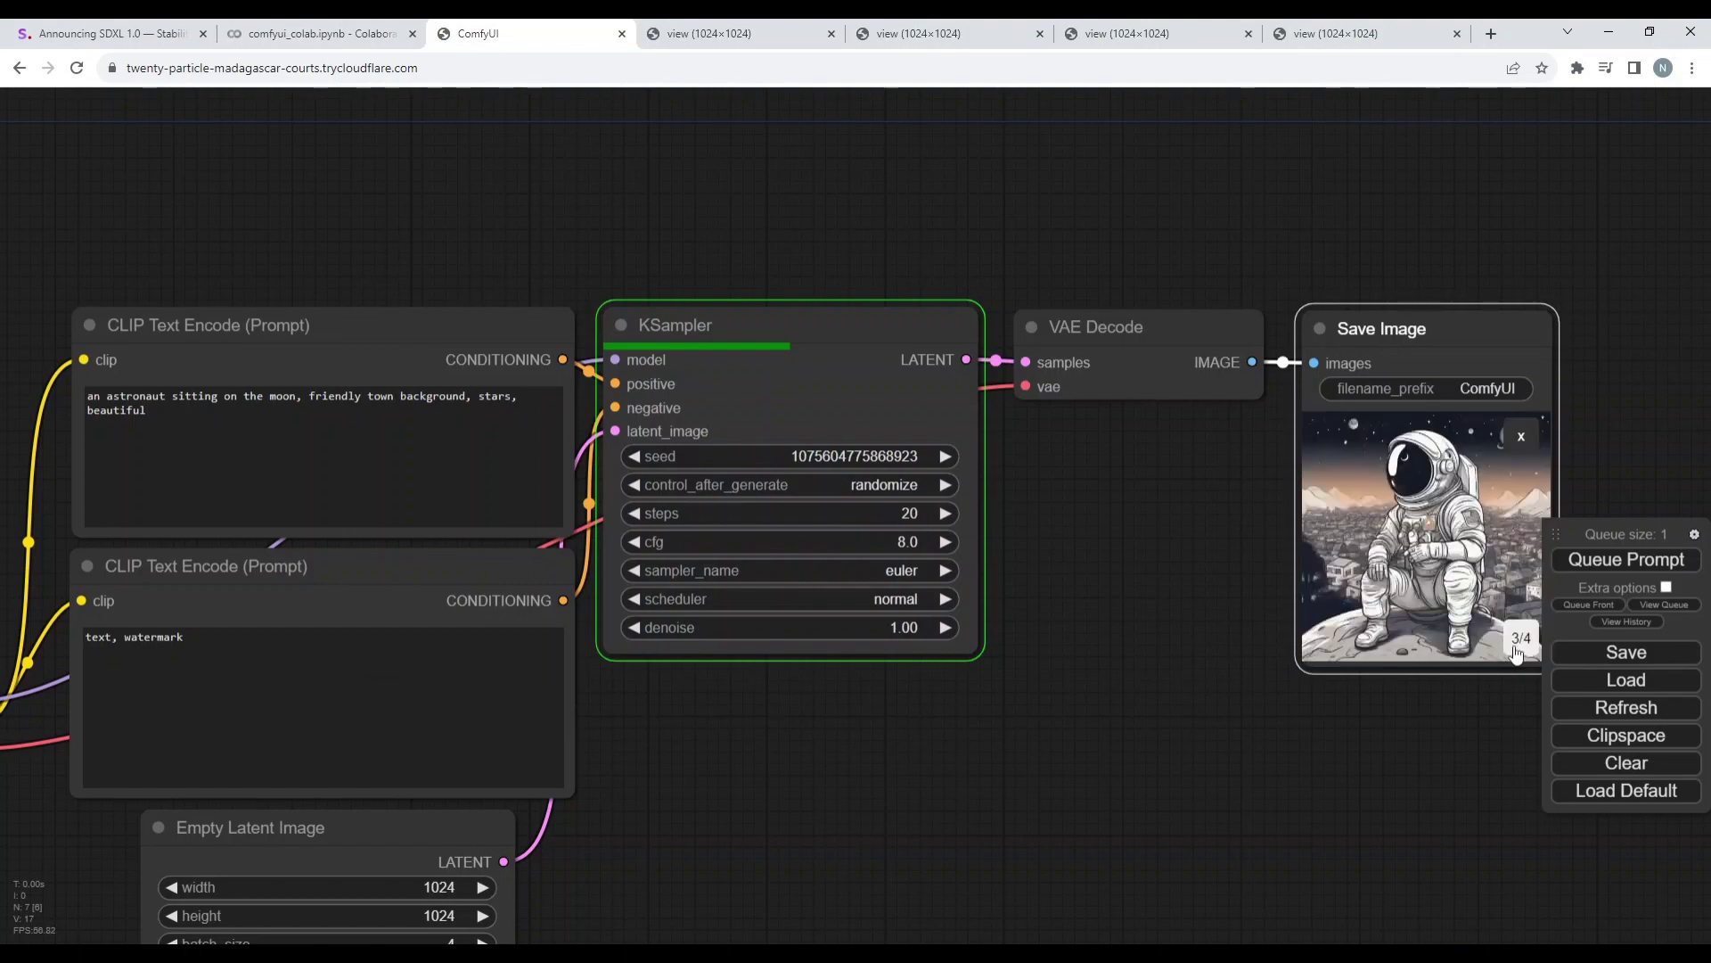
pyautogui.click(1515, 651)
# - View the full-size astronaut image tabs, zooming the page in slightly
pyautogui.hotkey('ctrl', 'Tab')
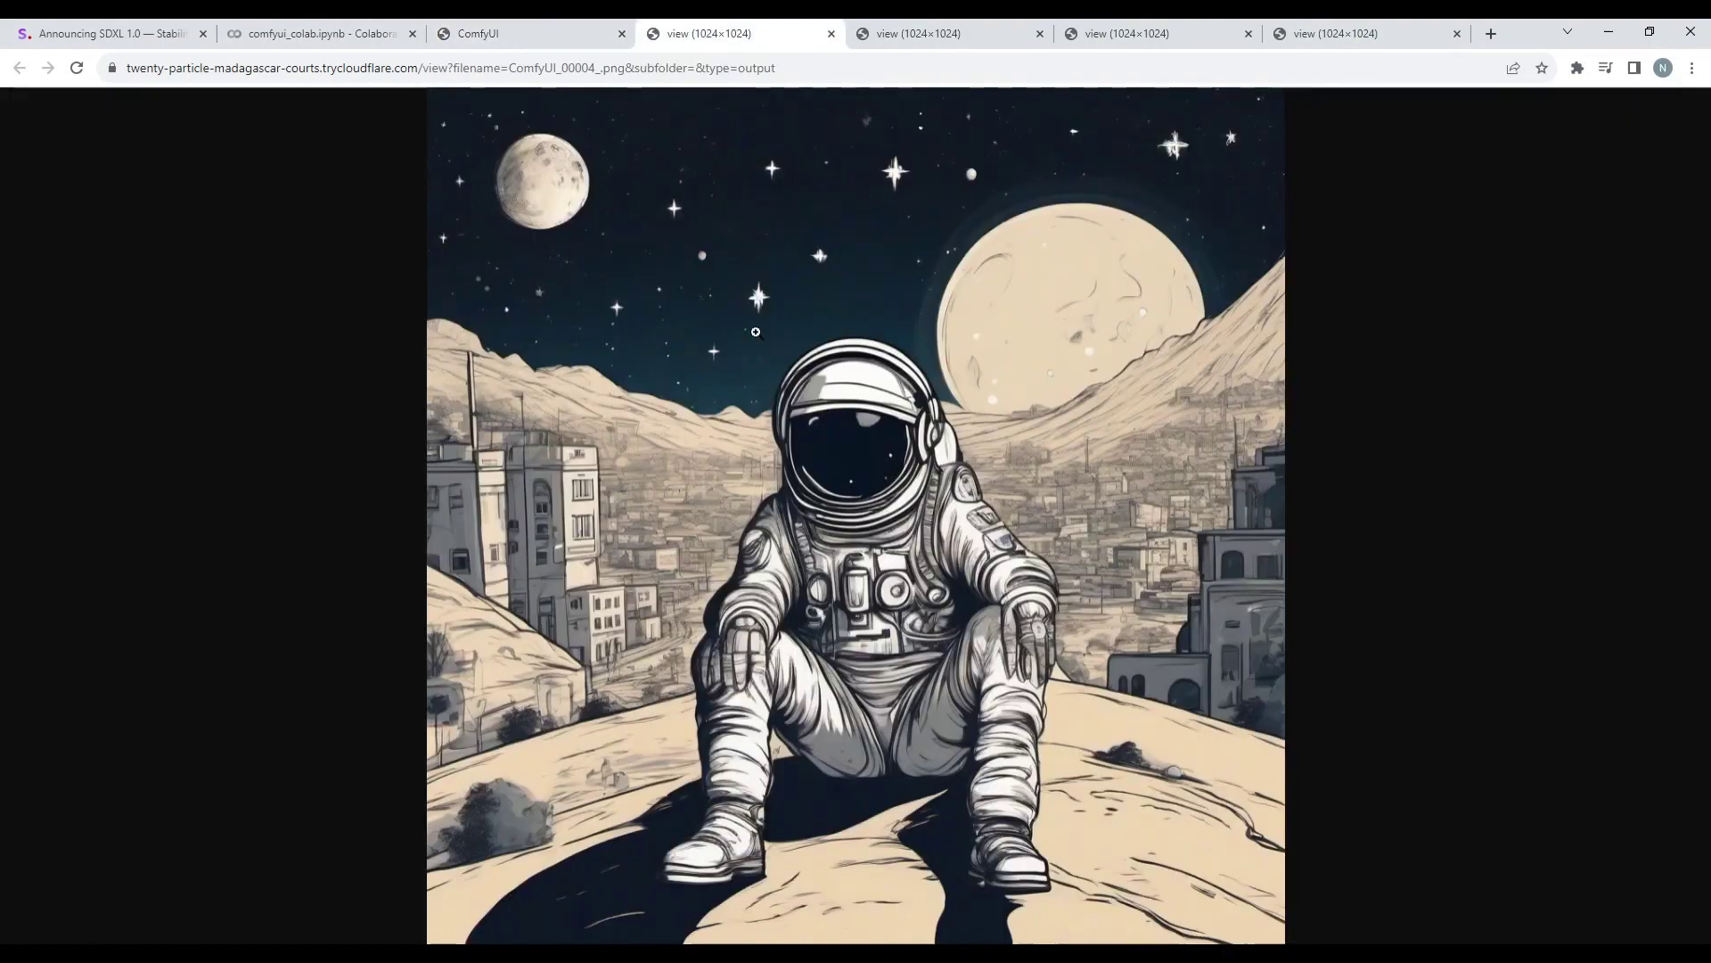
pyautogui.hotkey('ctrl', '+')
pyautogui.scroll(-1, 606, 564)
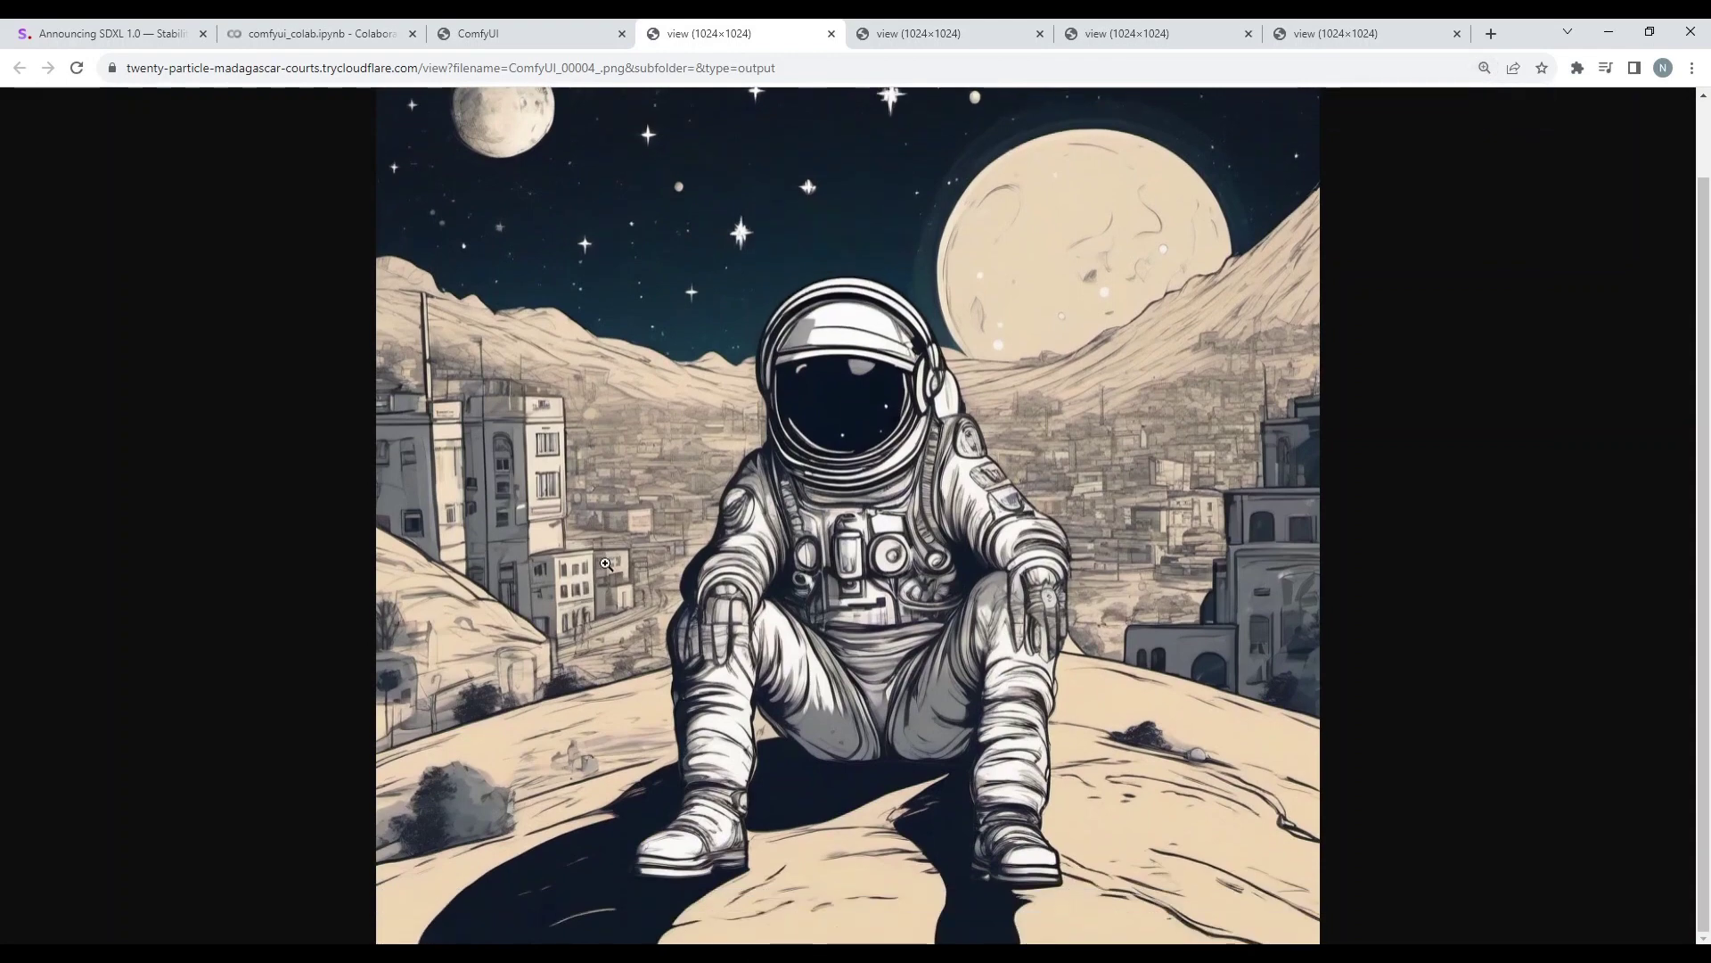
pyautogui.hotkey('ctrl', 'Tab')
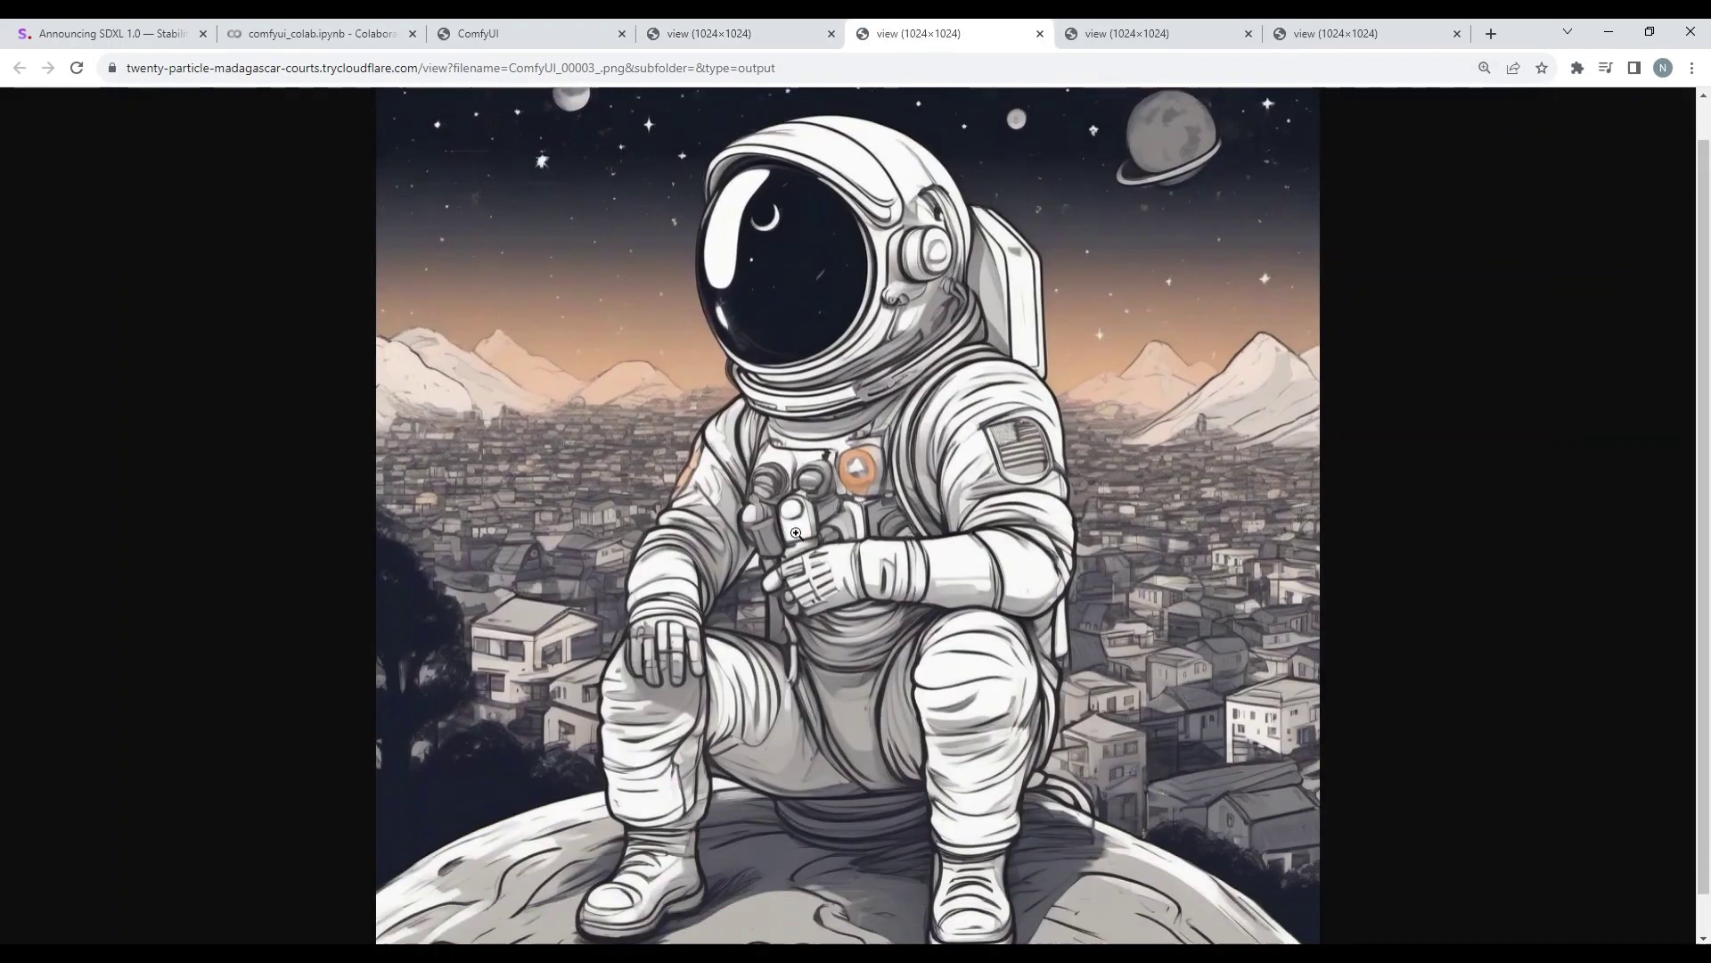
pyautogui.scroll(-1, 796, 533)
pyautogui.scroll(1, 796, 533)
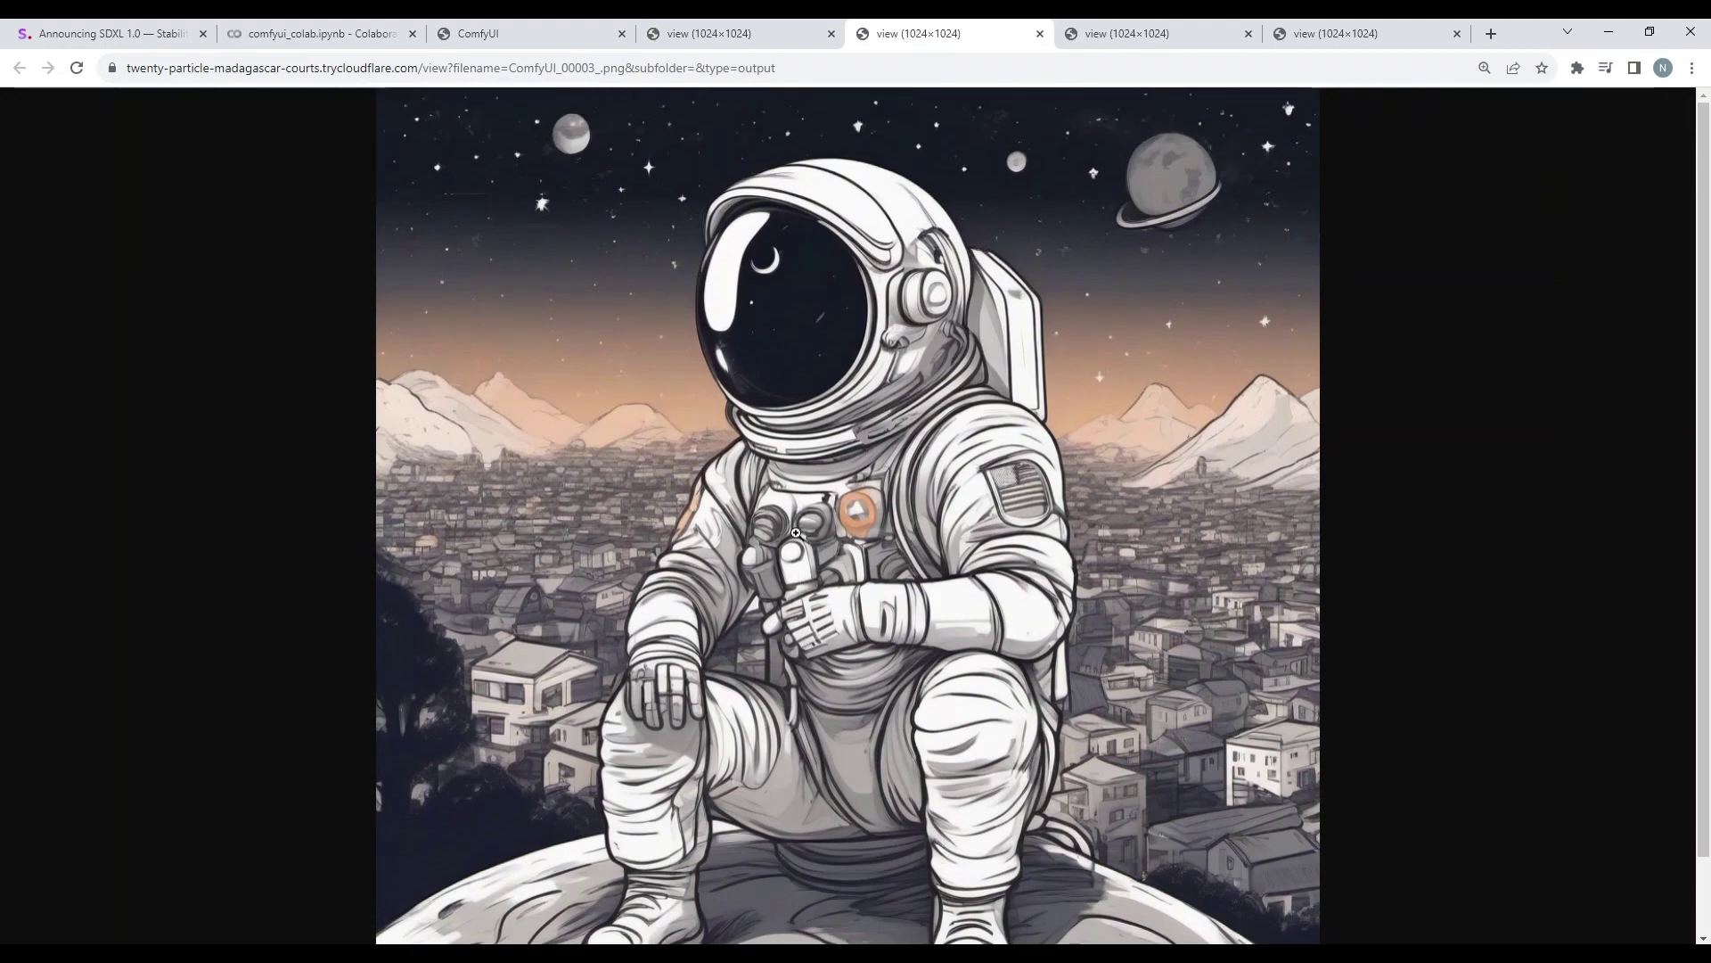
# - Inspect the ComfyUI_00002 and ComfyUI_00001 astronaut images at full size, then return to the graph
pyautogui.click(1104, 27)
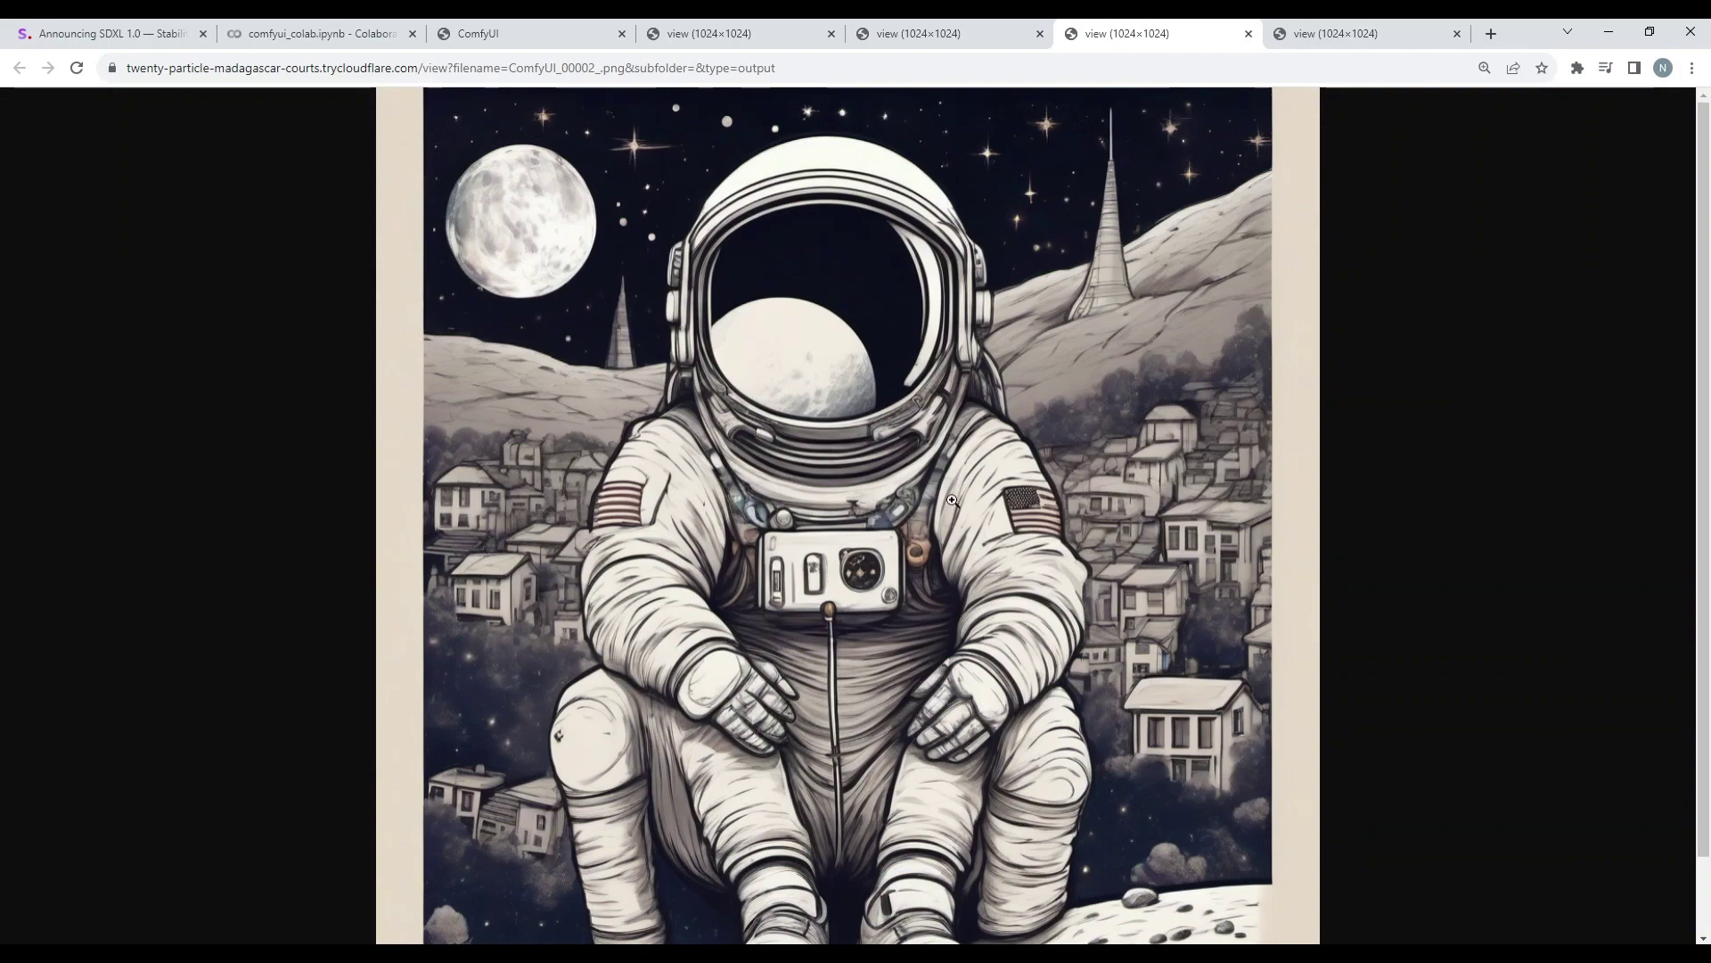
pyautogui.scroll(-1, 952, 500)
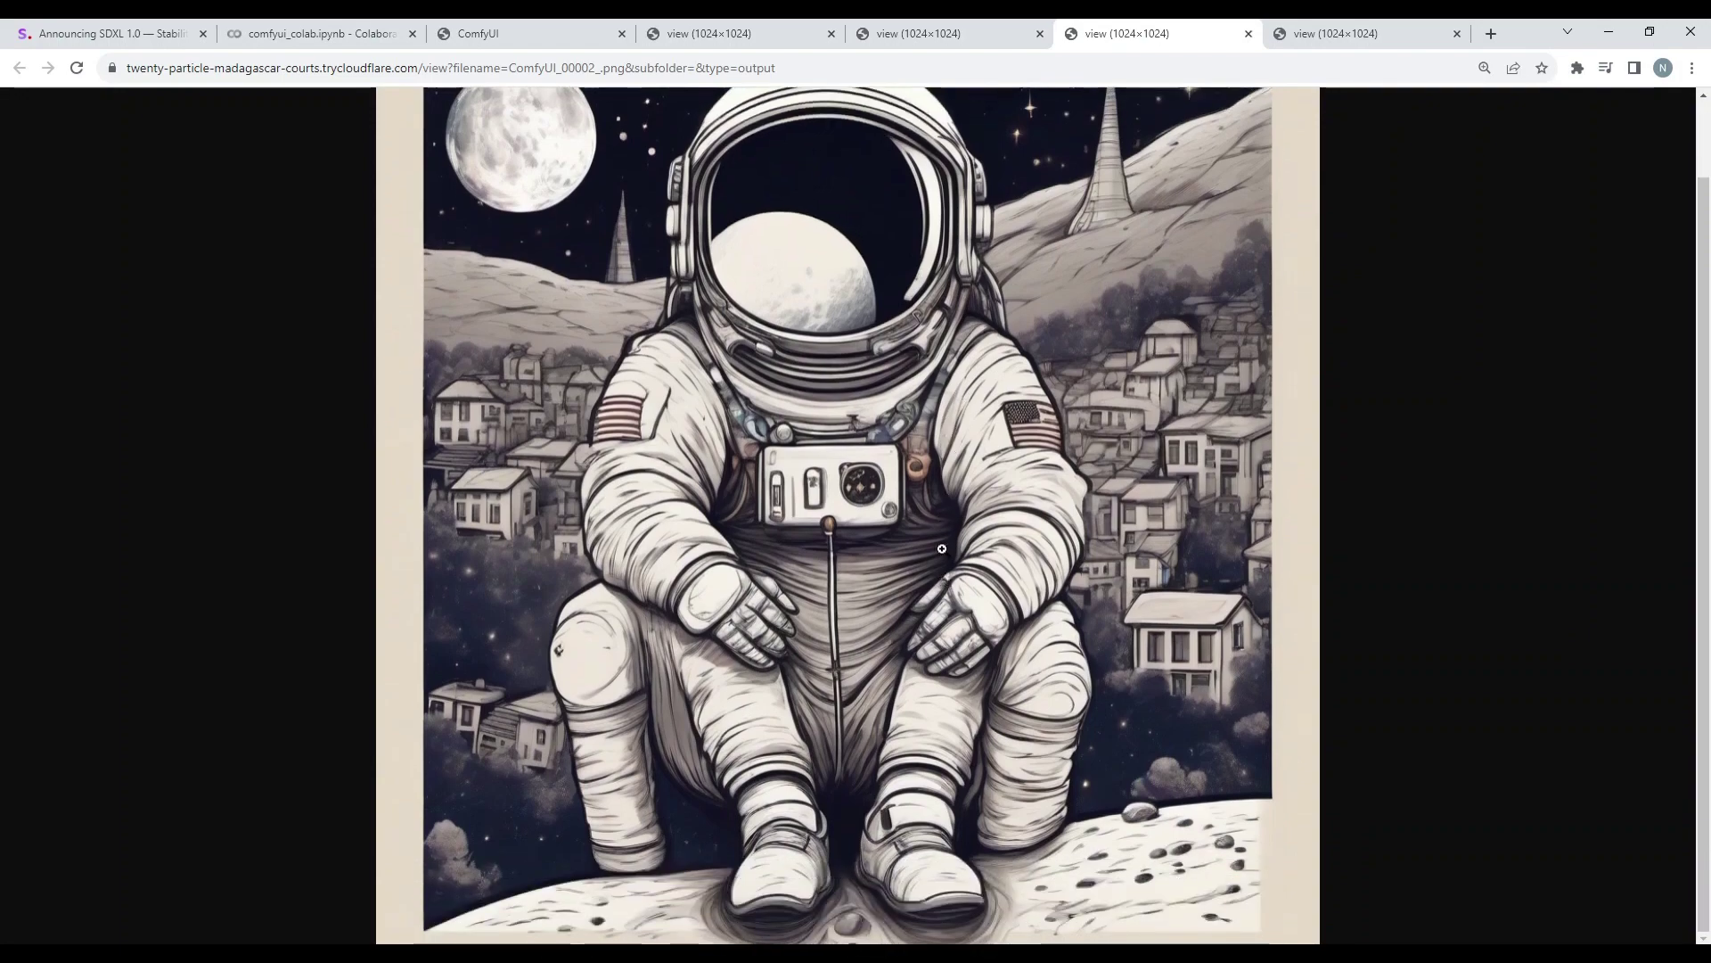
pyautogui.click(1371, 37)
pyautogui.scroll(-1, 936, 512)
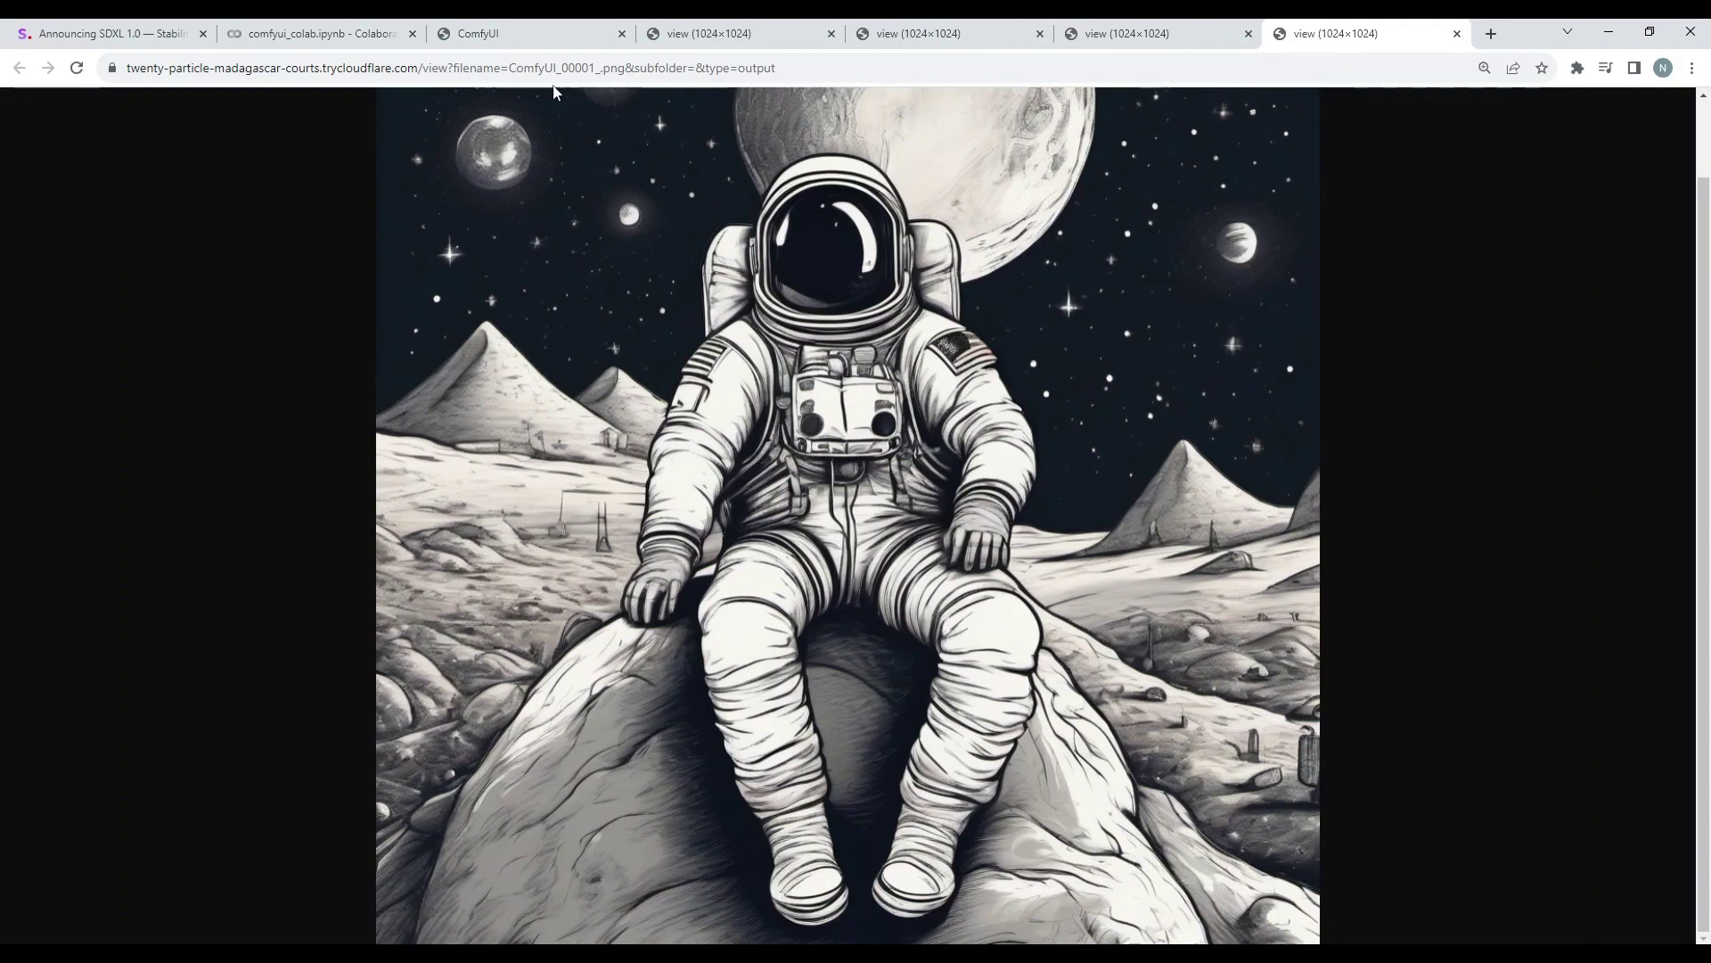
pyautogui.click(515, 33)
# - Pan the graph across Save Image and the prompt nodes, then view Colab's ~80-second run log
pyautogui.moveTo(1274, 704); pyautogui.dragTo(1031, 650)
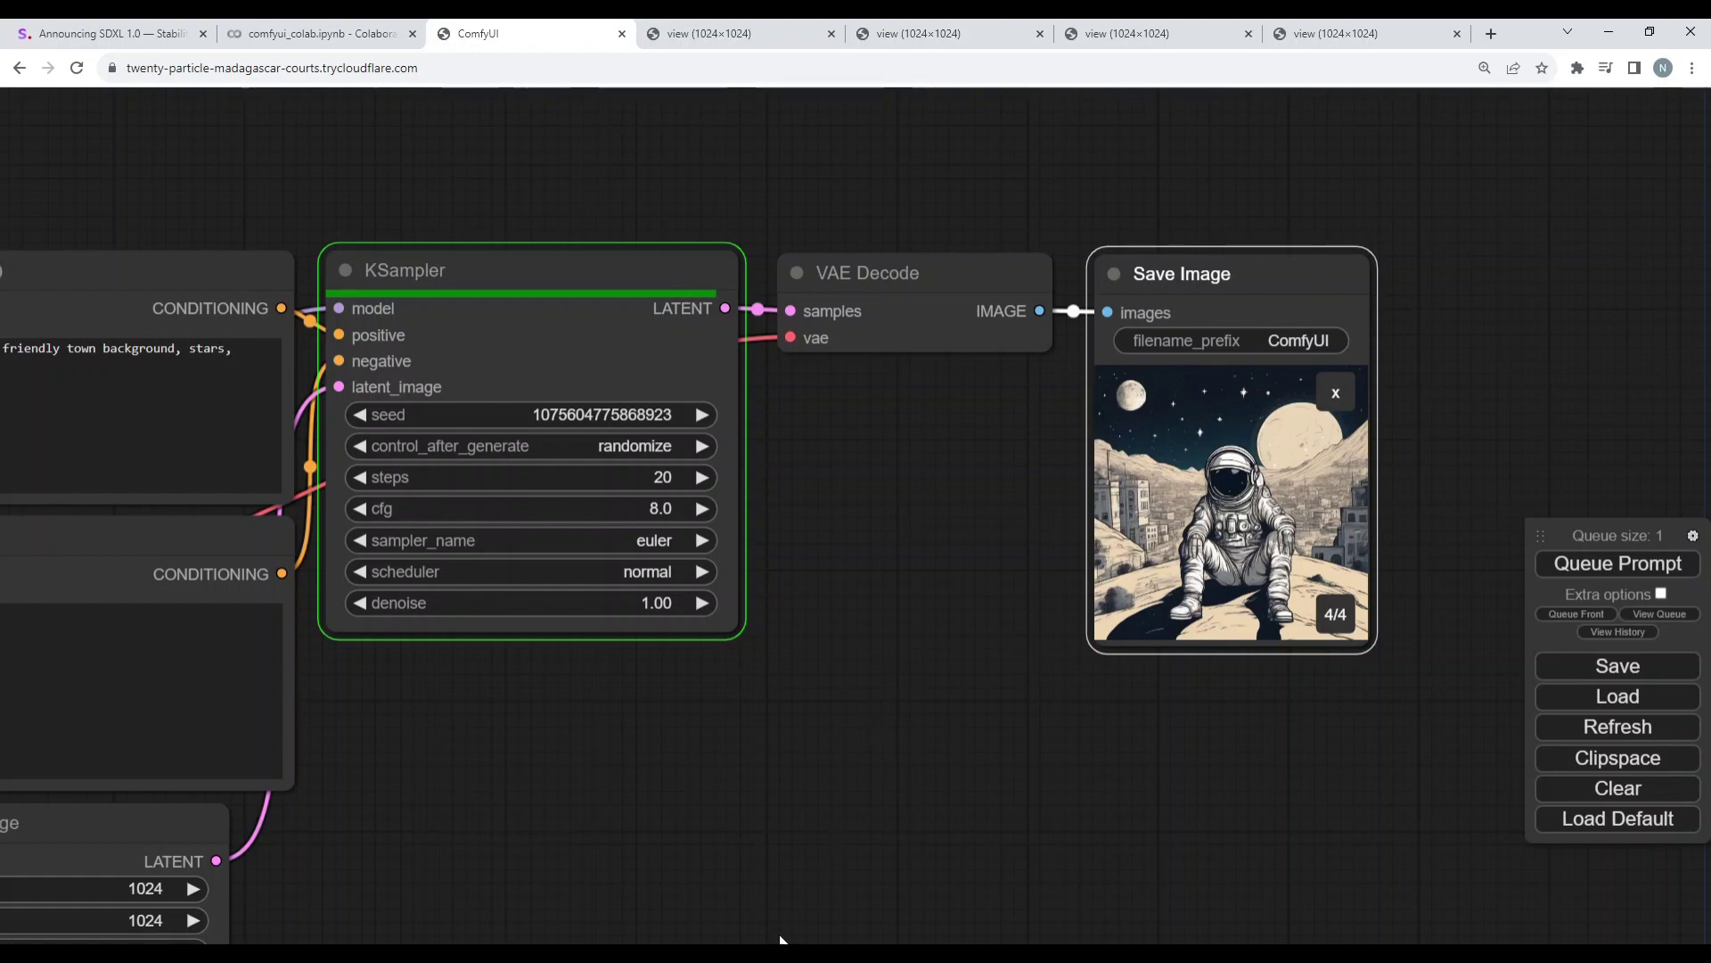
pyautogui.moveTo(917, 745); pyautogui.dragTo(1262, 740)
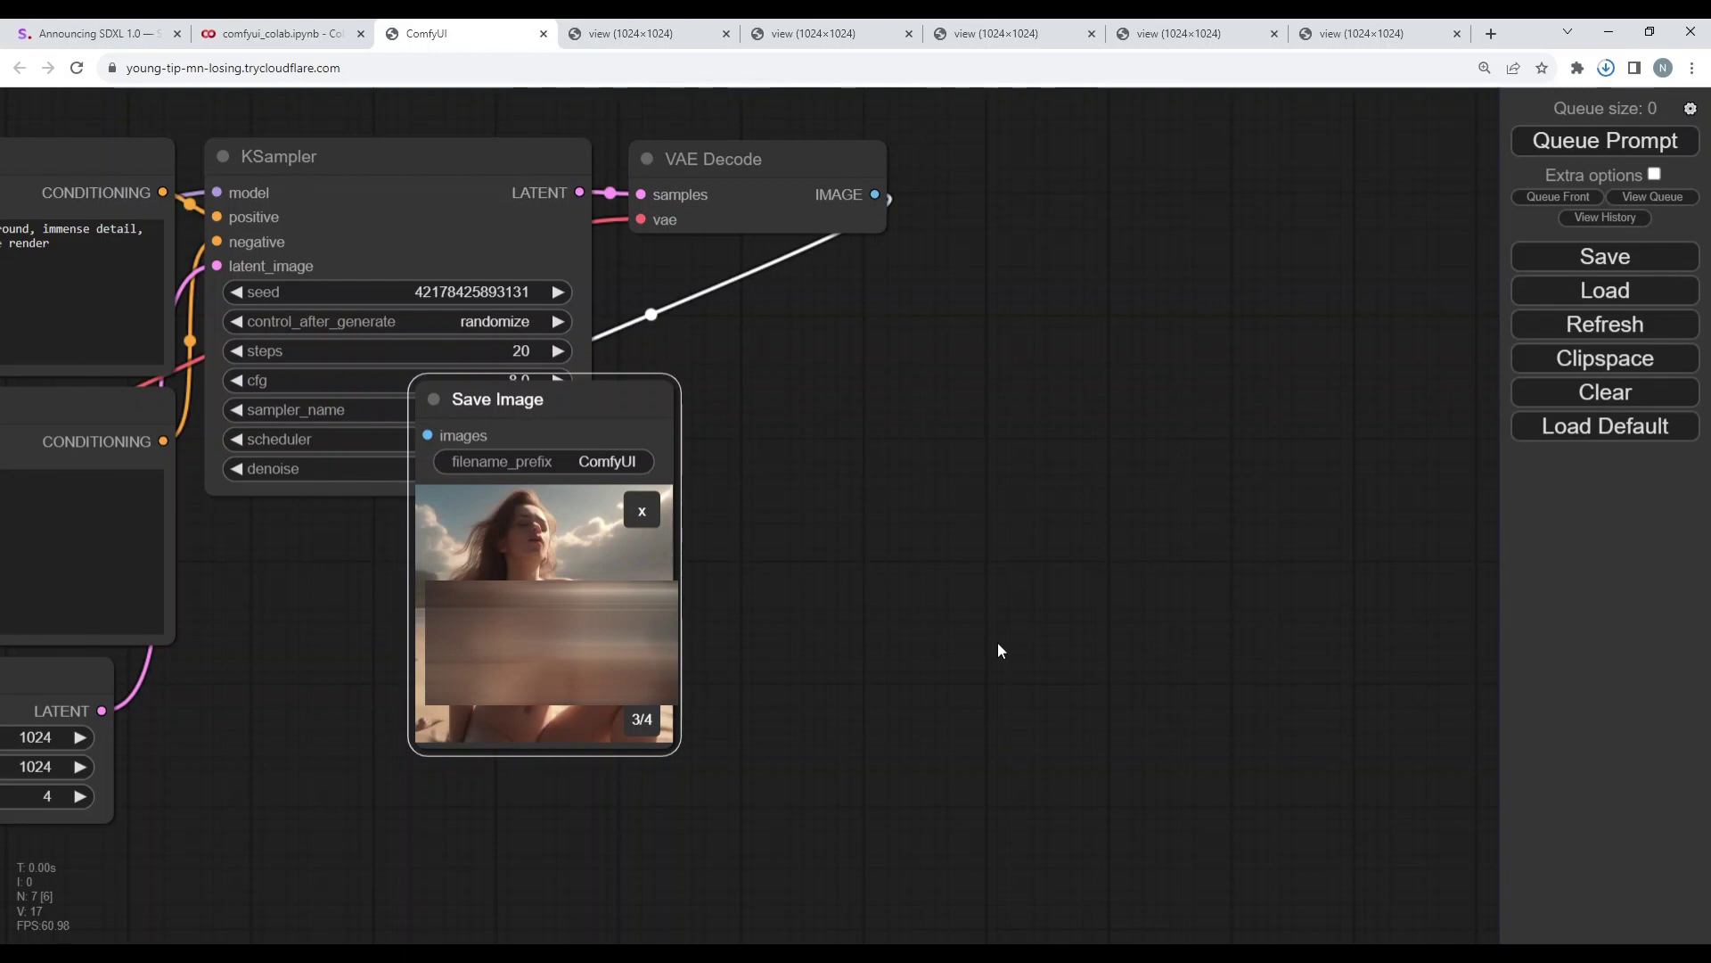
pyautogui.hotkey('ctrl', 'shift', 'Tab')
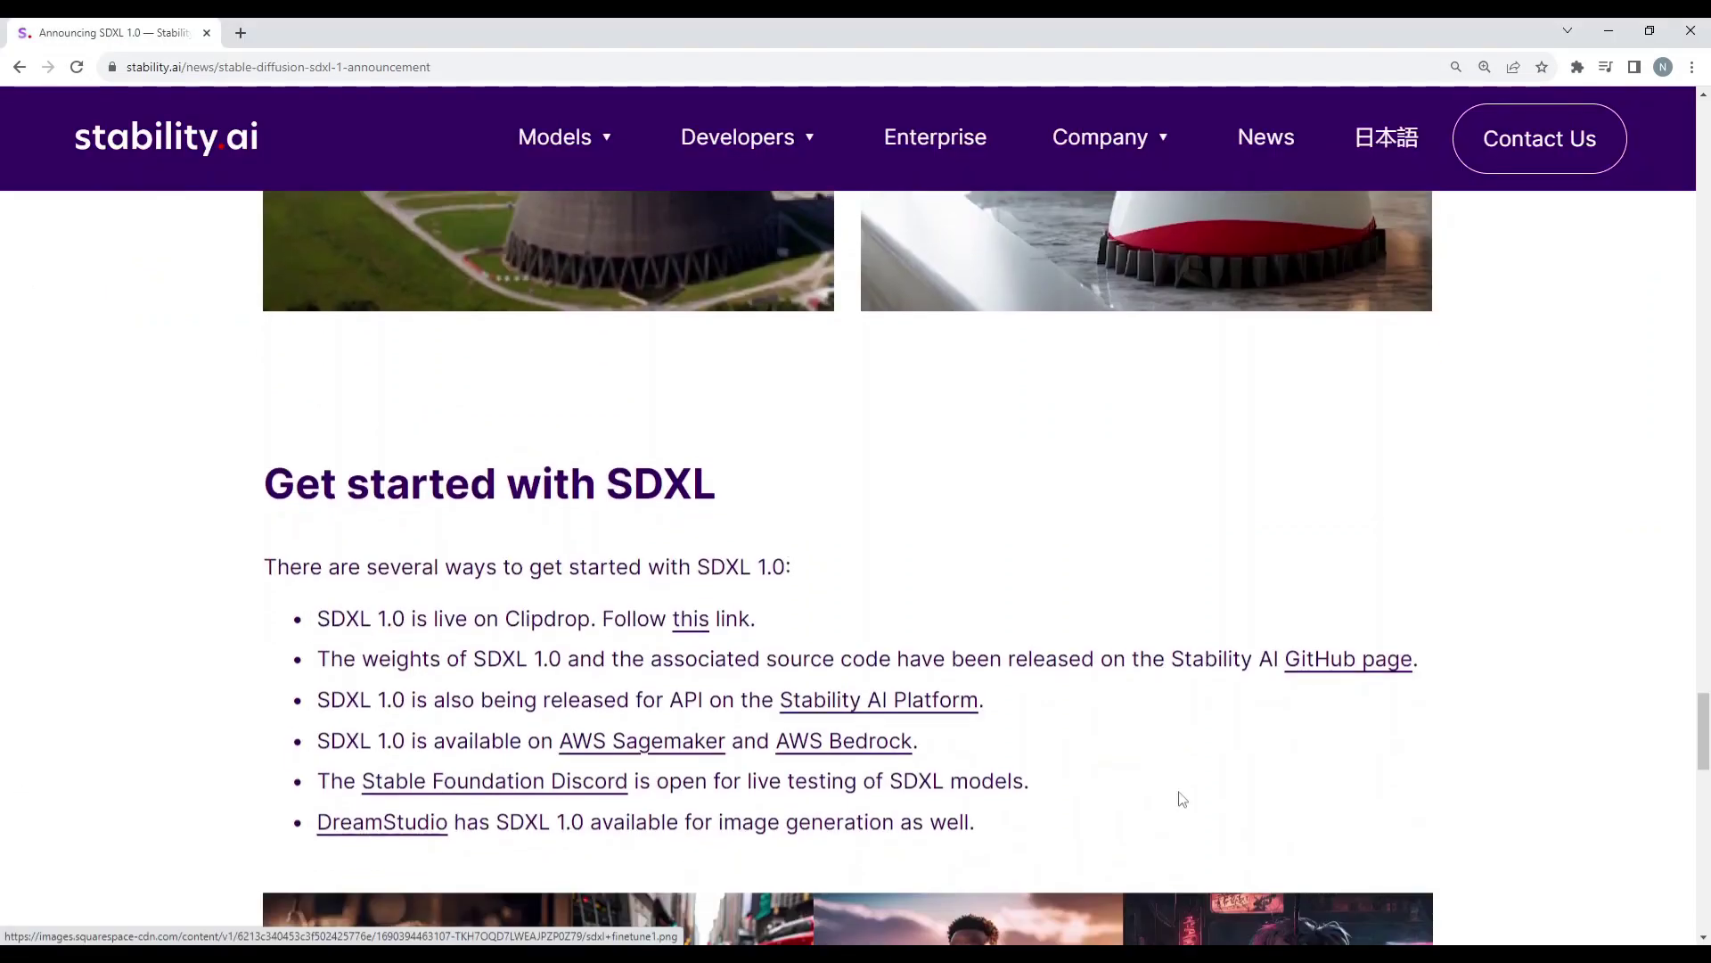
# - Scroll the SDXL 1.0 announcement down to the astronaut-among-red-mountains launch image and its caption
pyautogui.scroll(-5, 1179, 790)
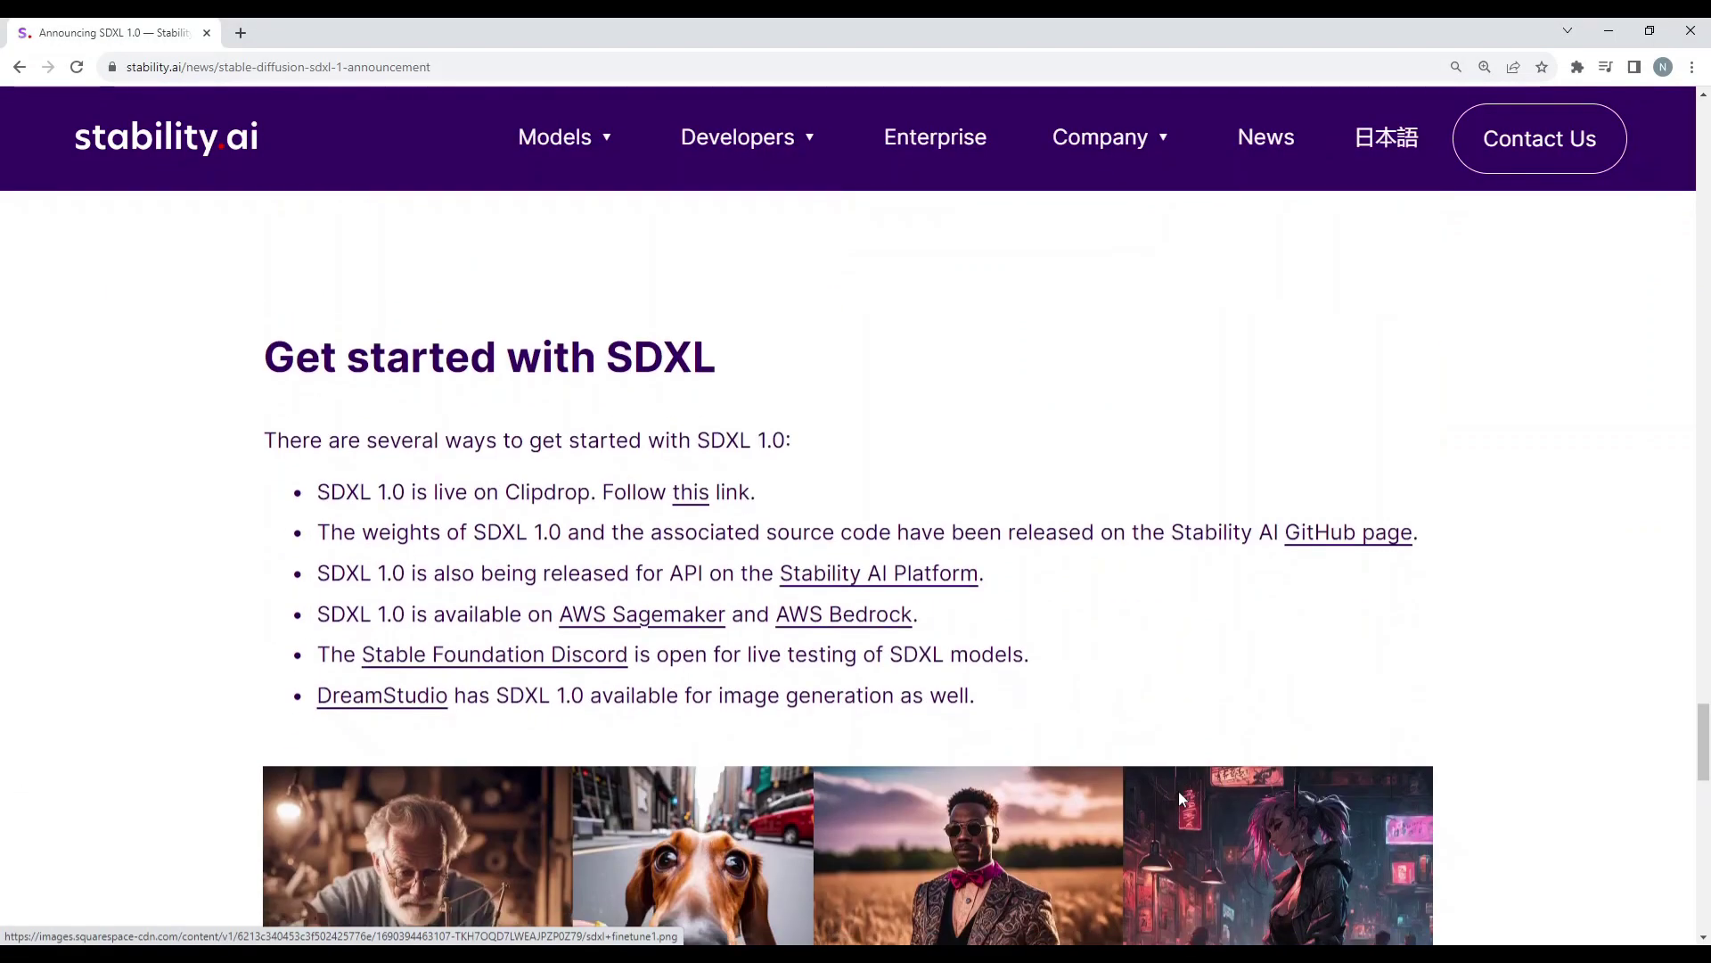
pyautogui.scroll(-1, 1181, 799)
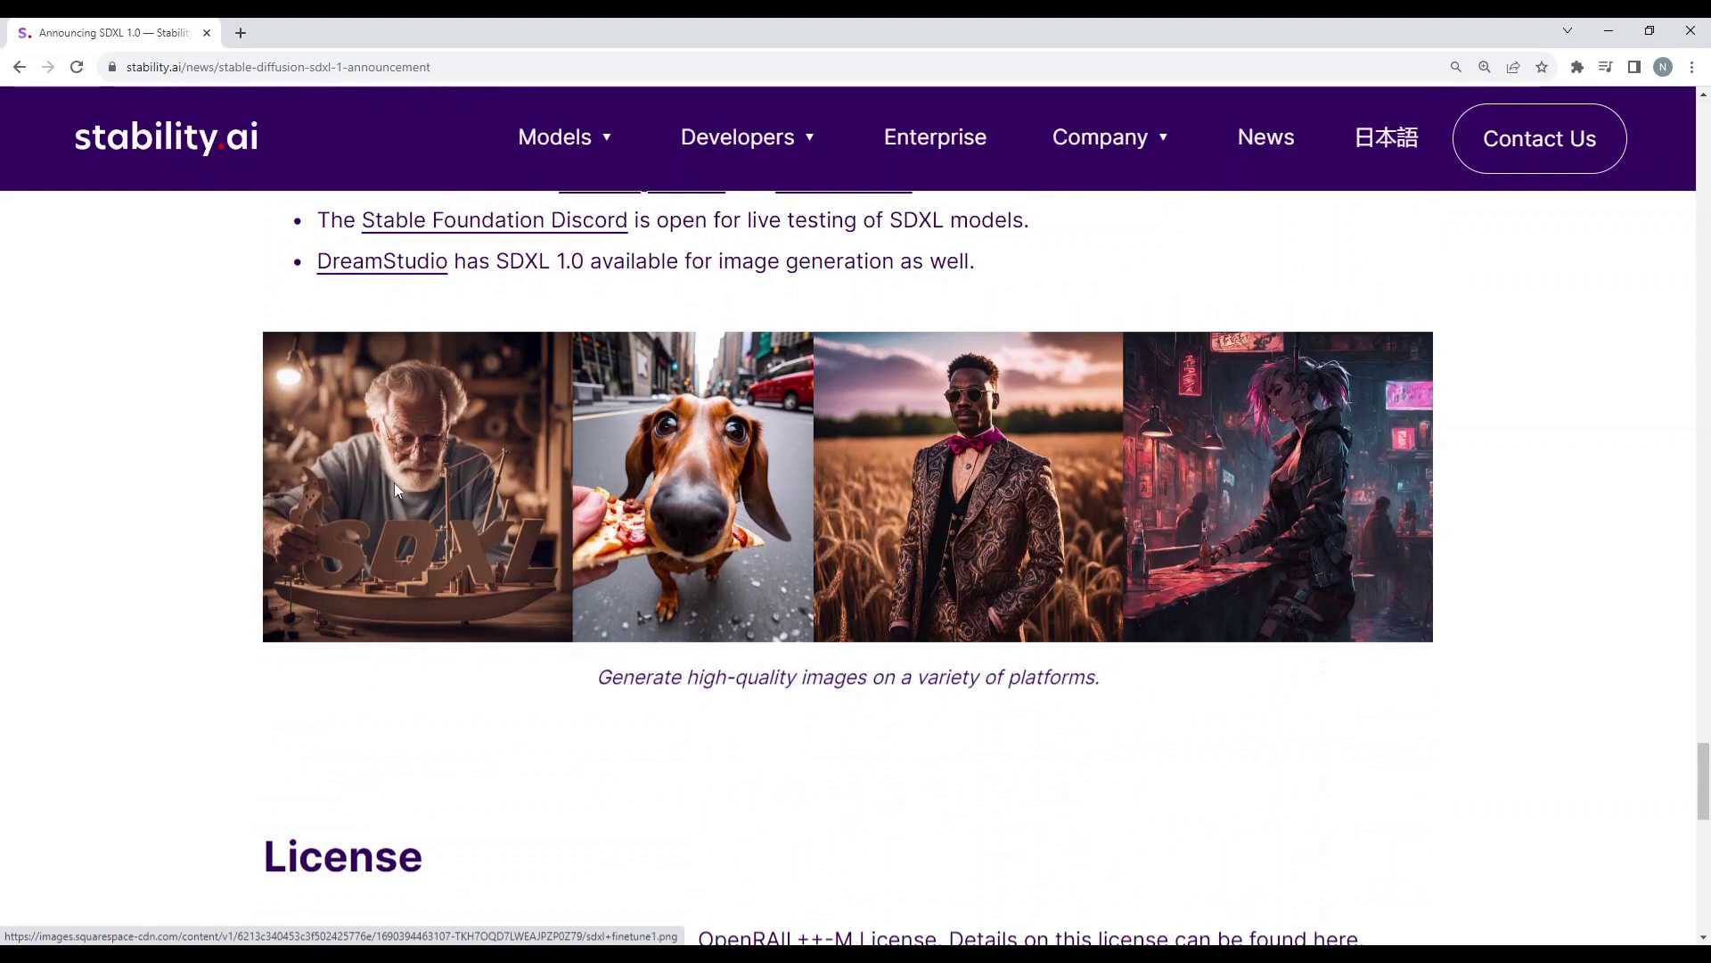
pyautogui.scroll(-6, 555, 640)
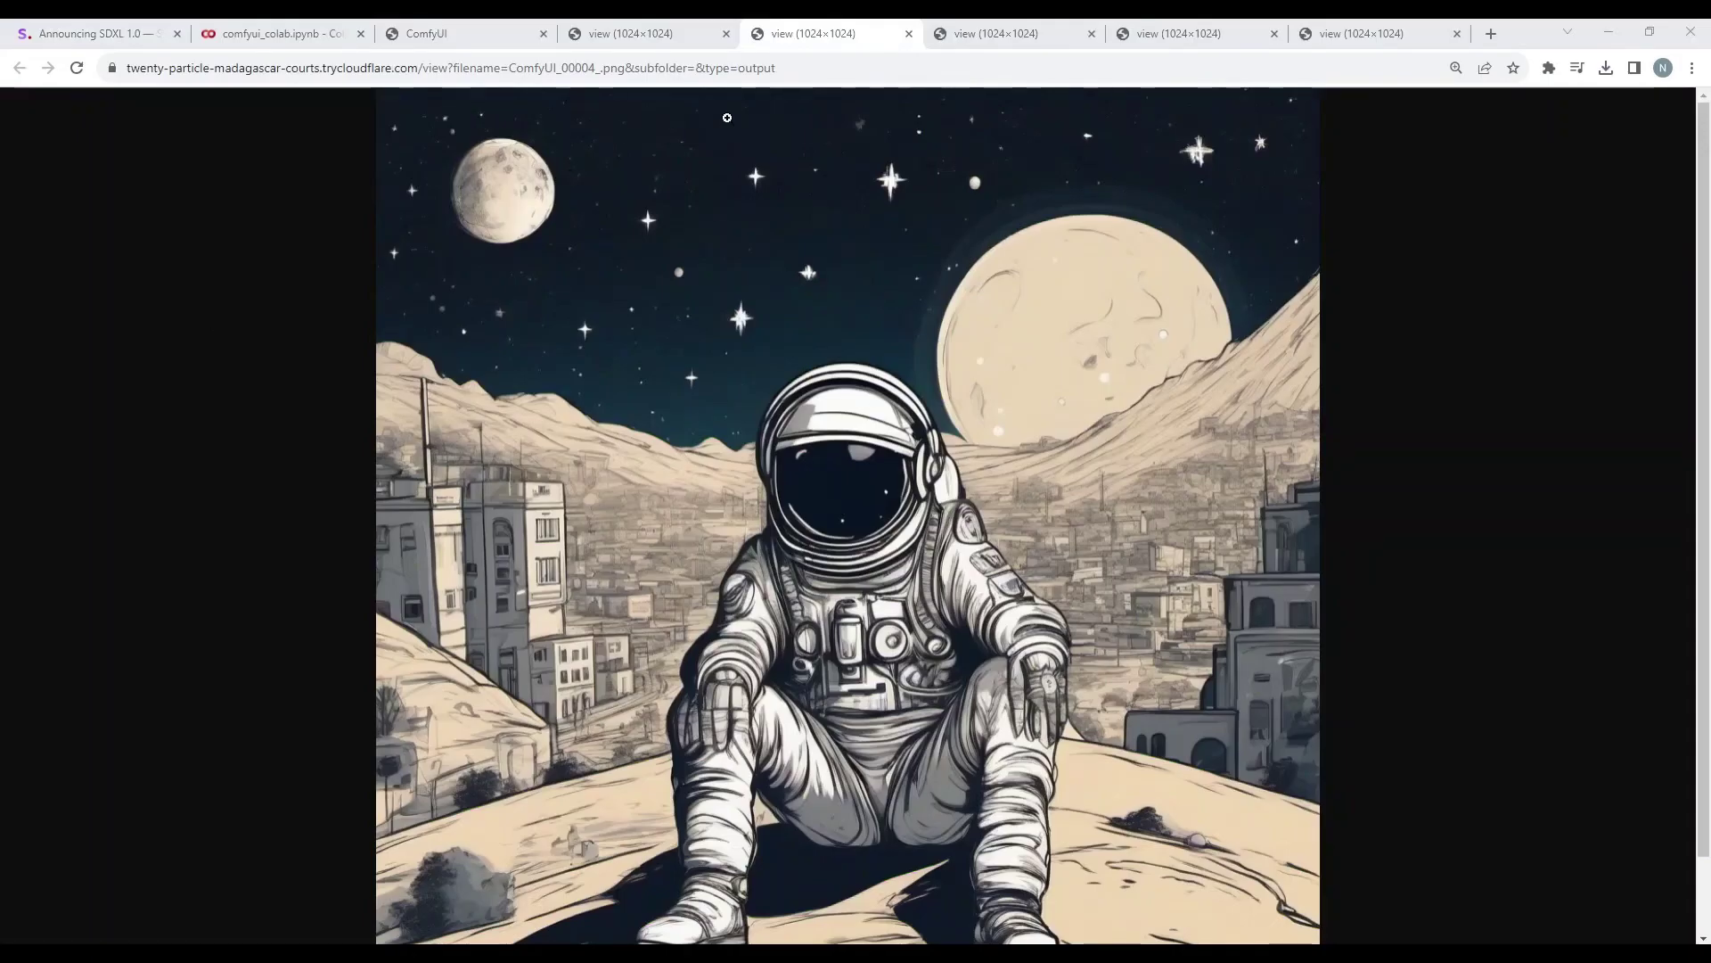
pyautogui.hotkey('ctrl', 'Tab')
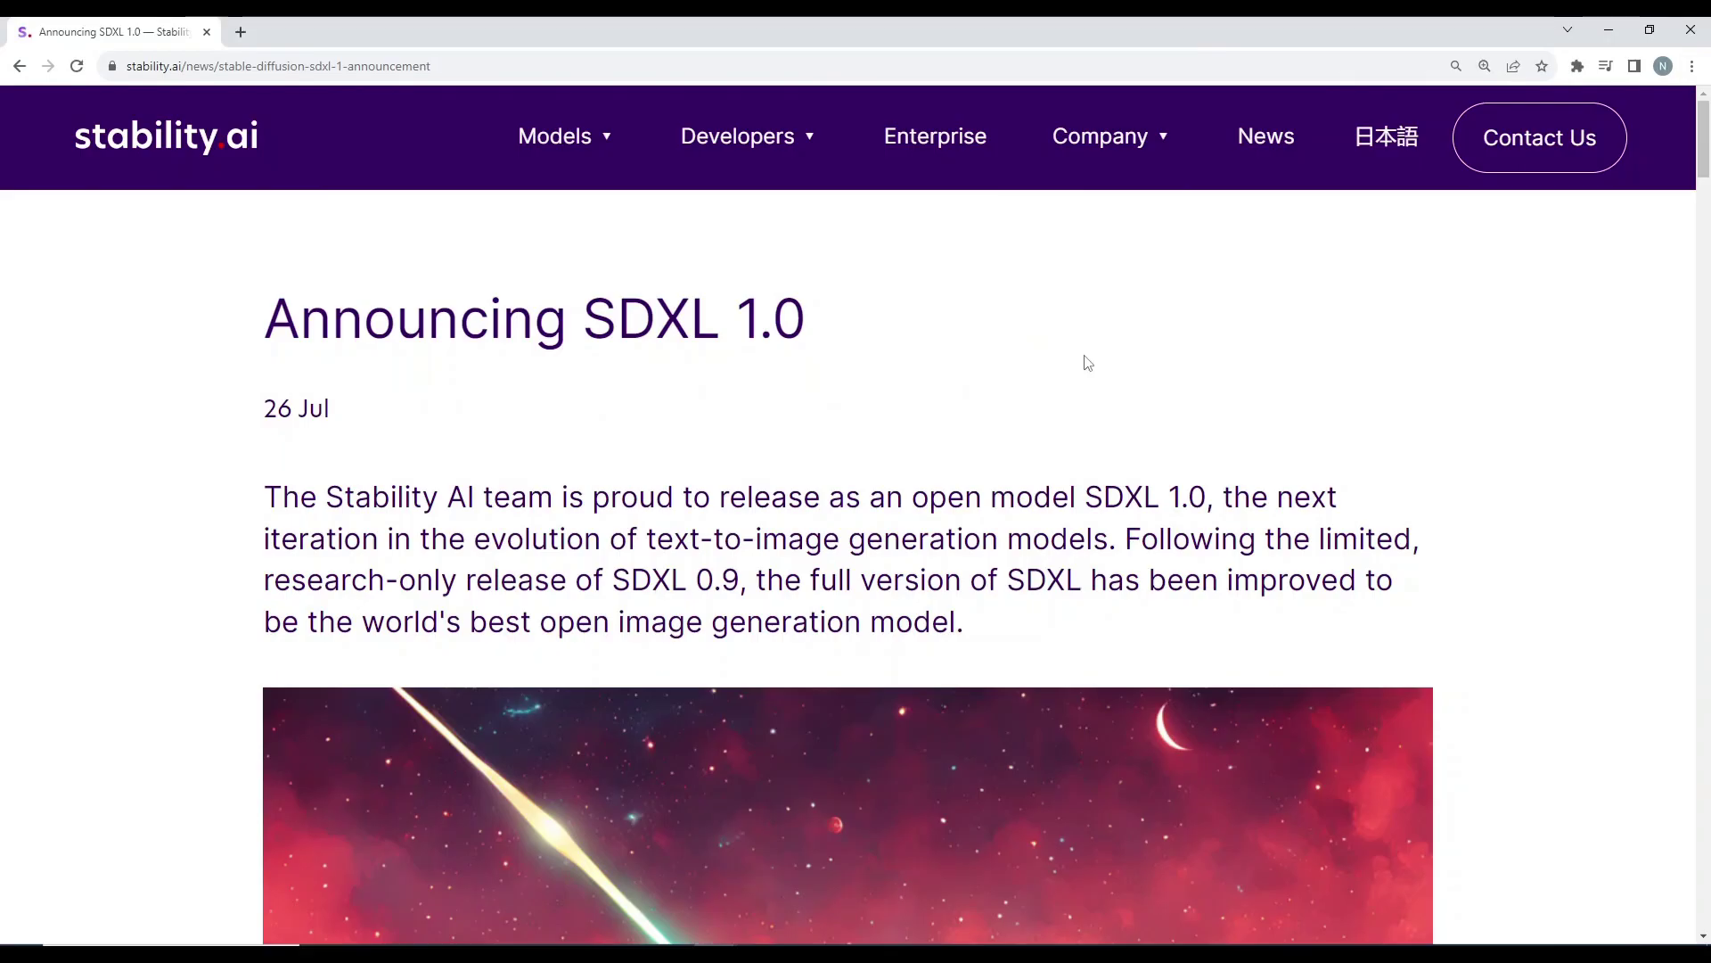
pyautogui.scroll(-1, 1088, 363)
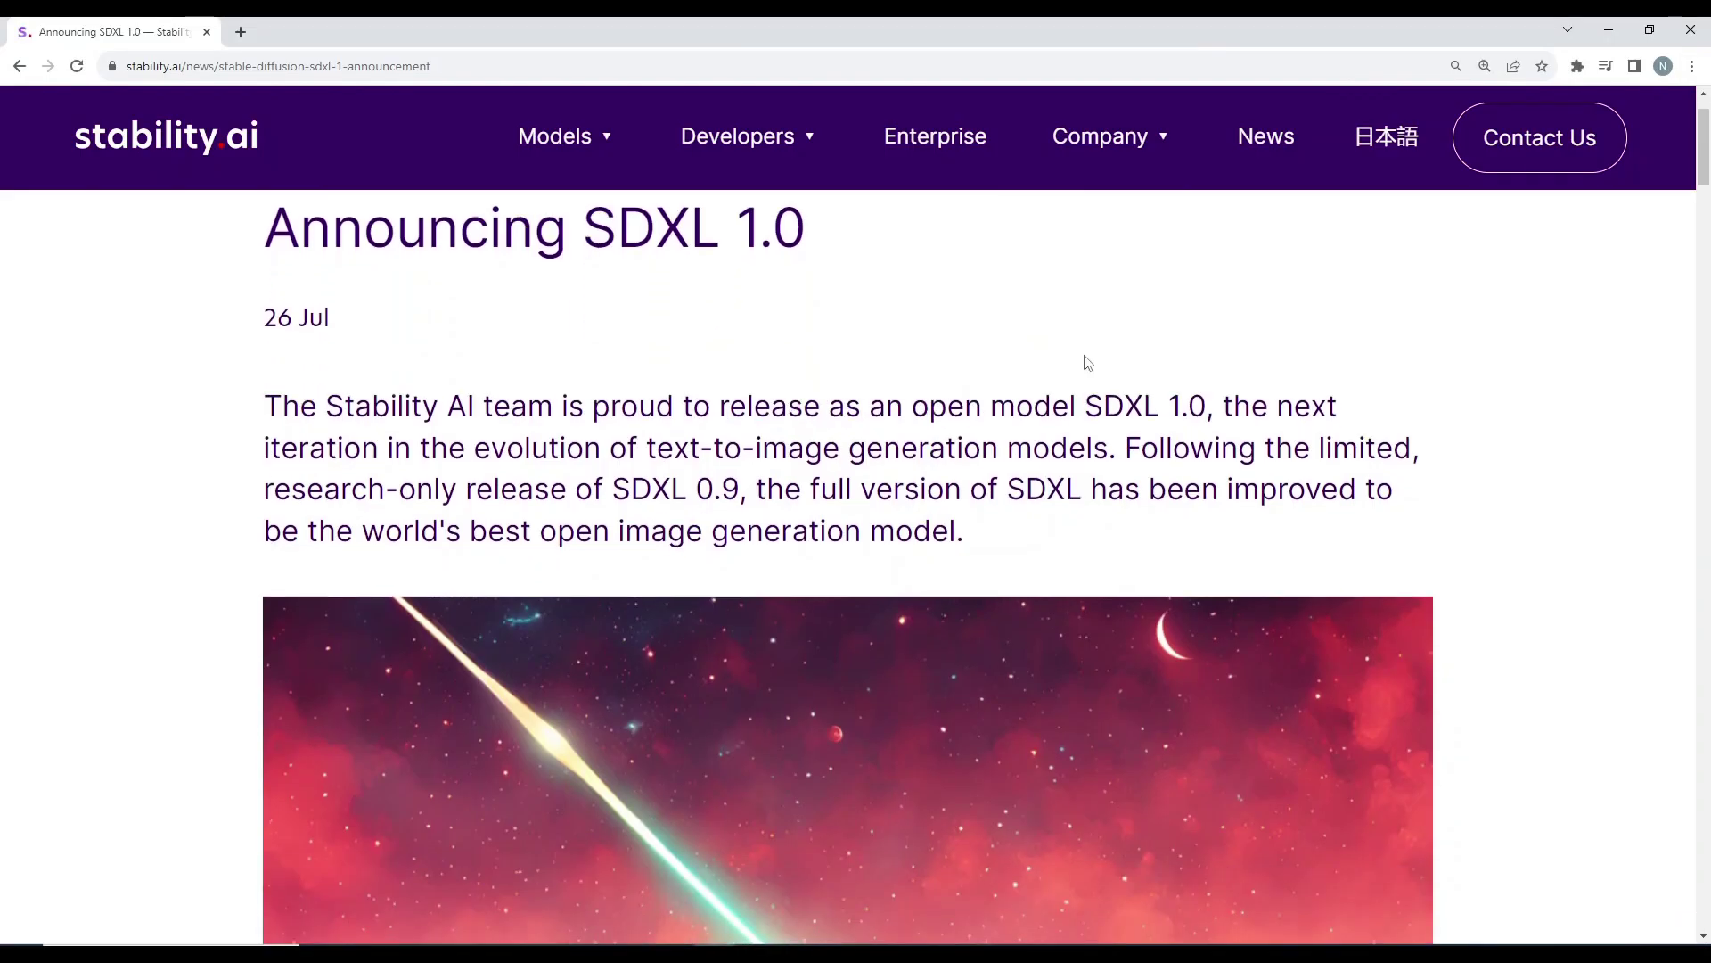
pyautogui.scroll(-1, 1083, 361)
pyautogui.scroll(-2, 1085, 356)
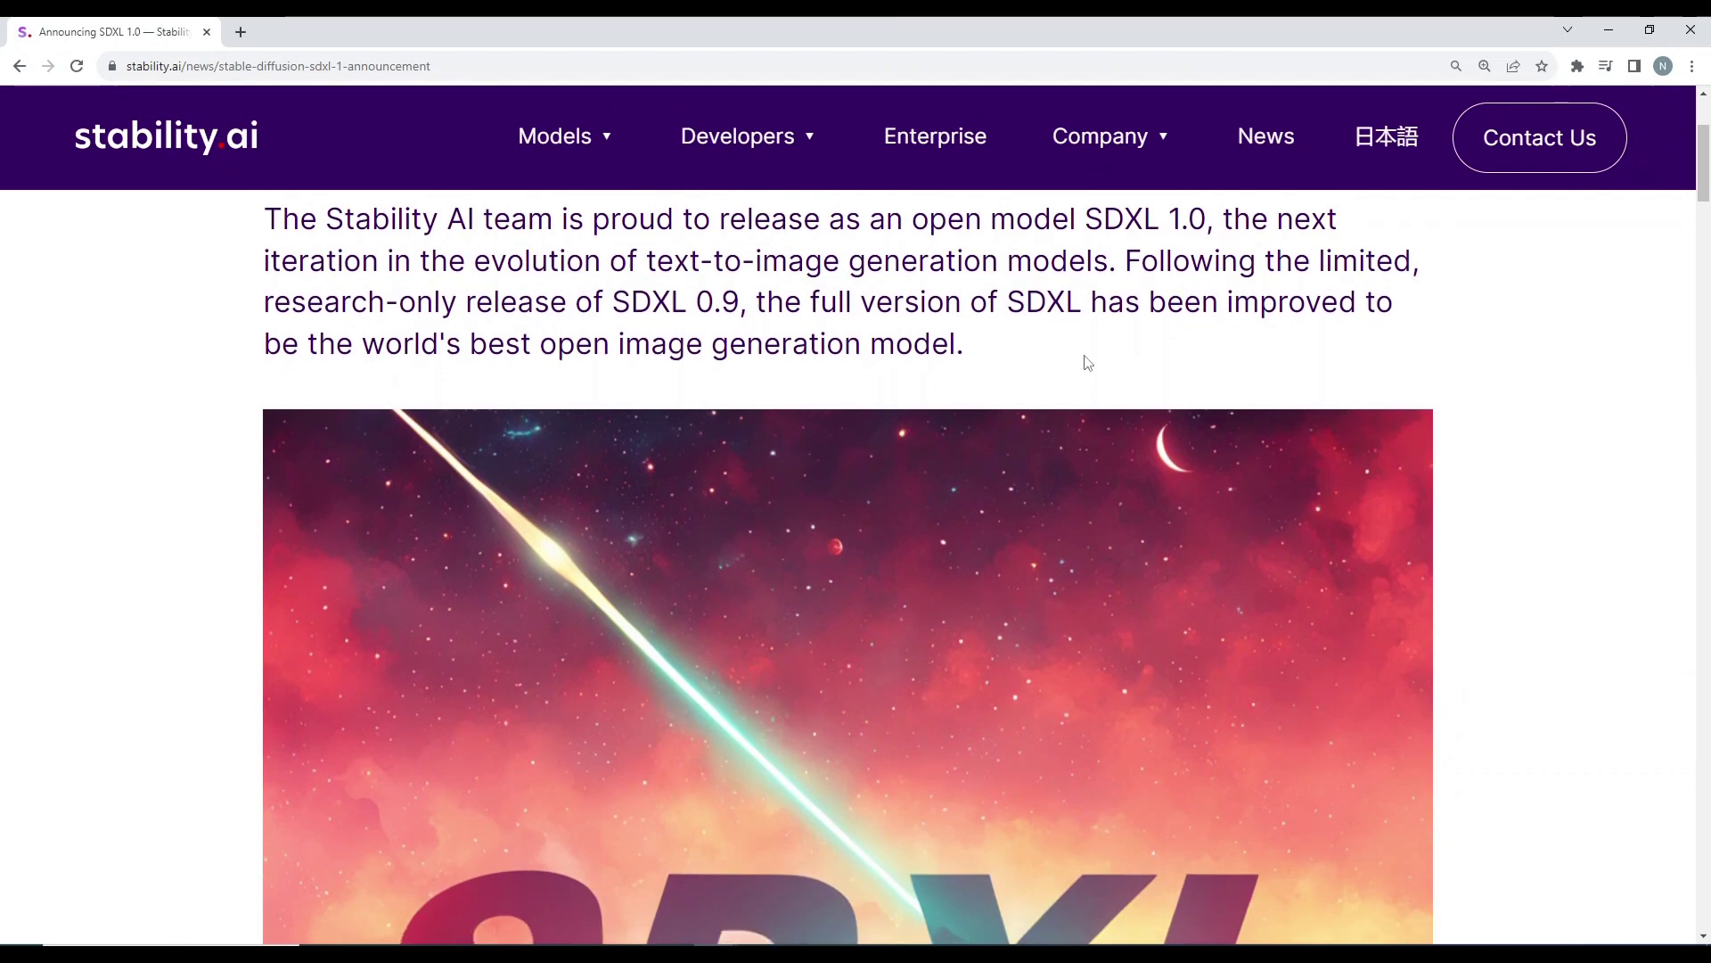
pyautogui.scroll(-1, 1085, 360)
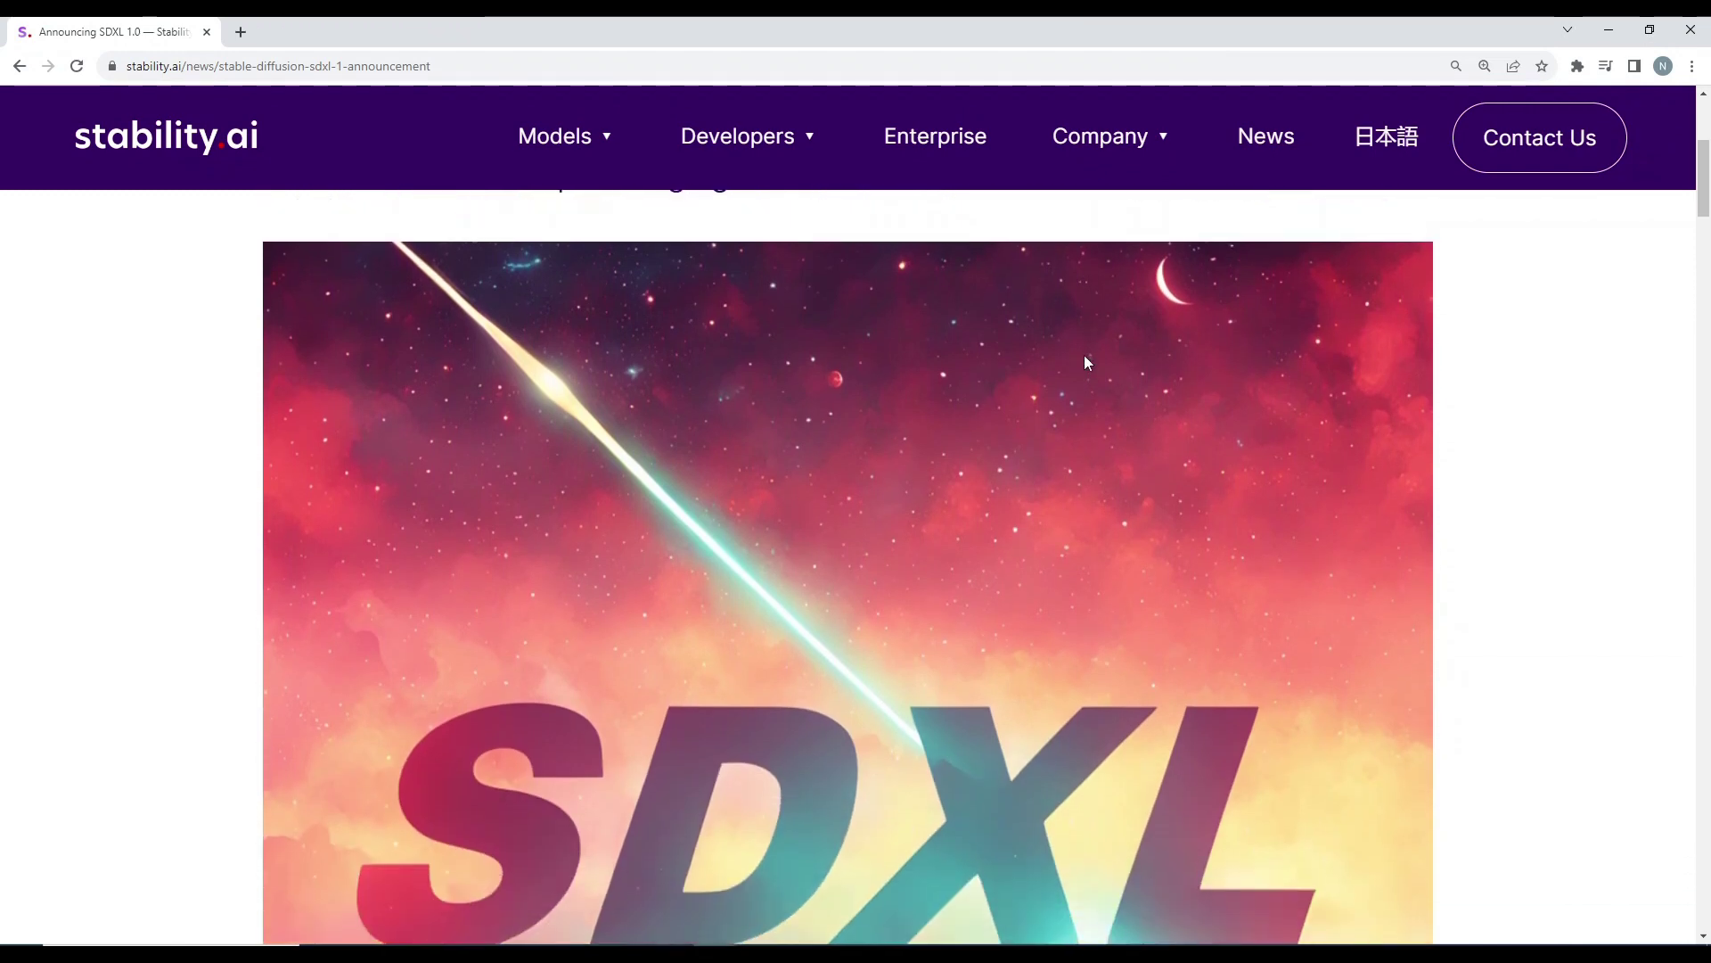
pyautogui.scroll(-2, 1086, 361)
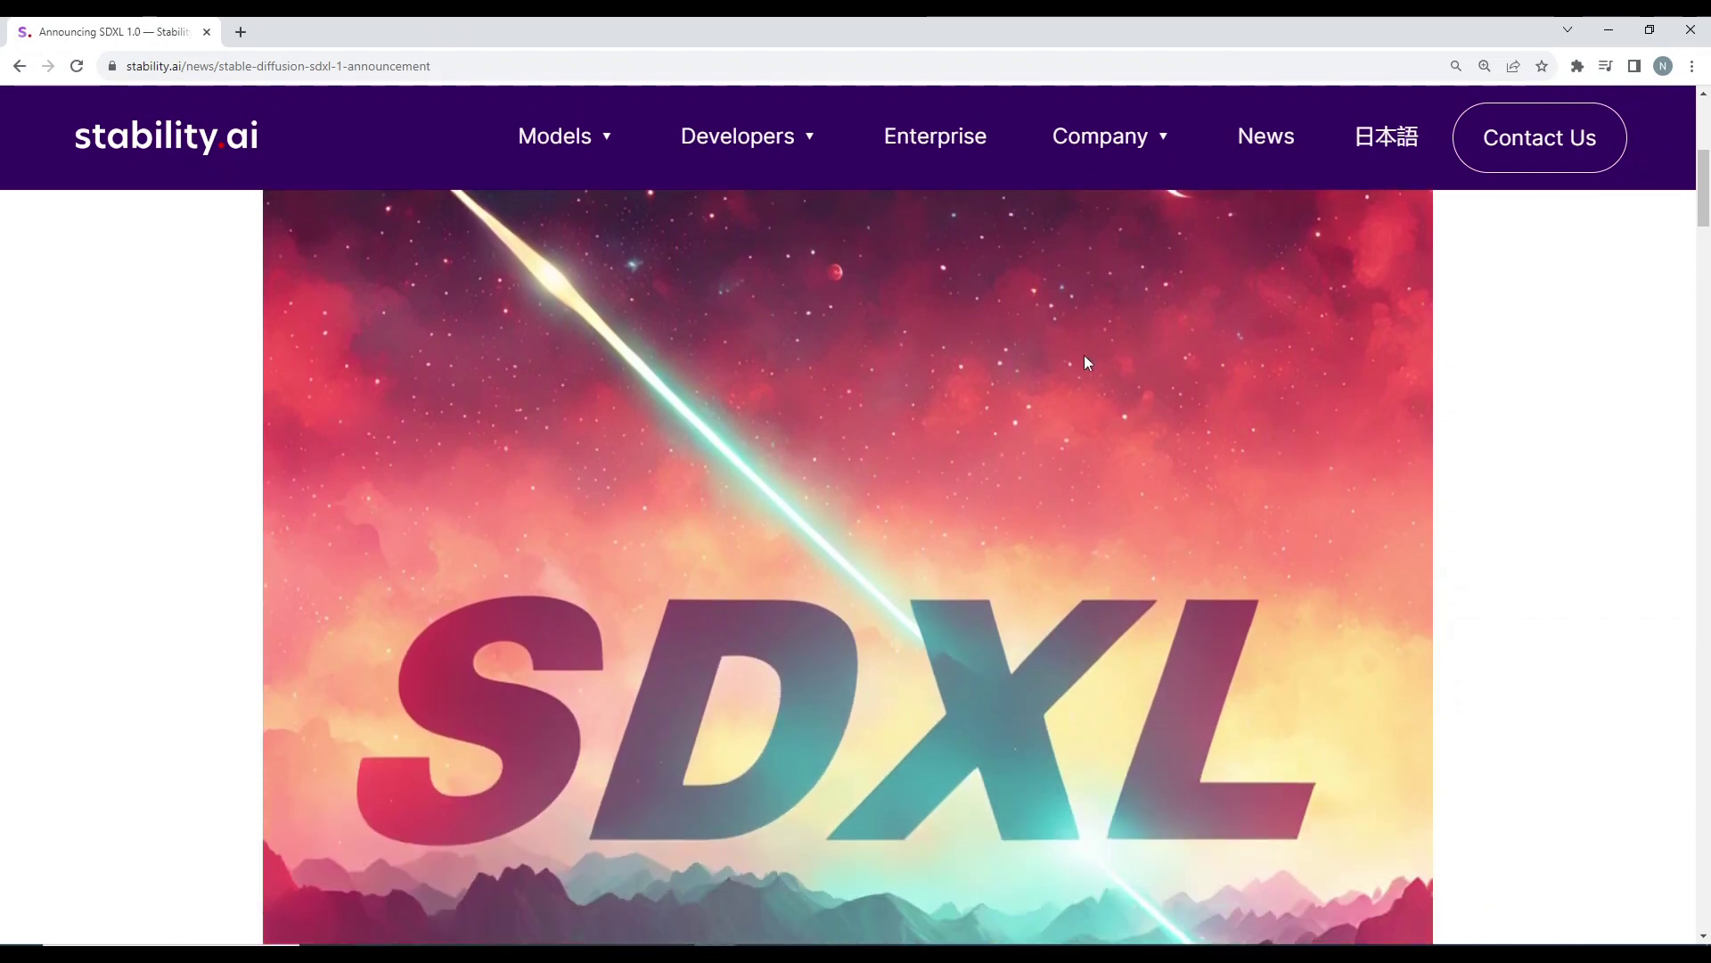
pyautogui.scroll(-3, 1085, 355)
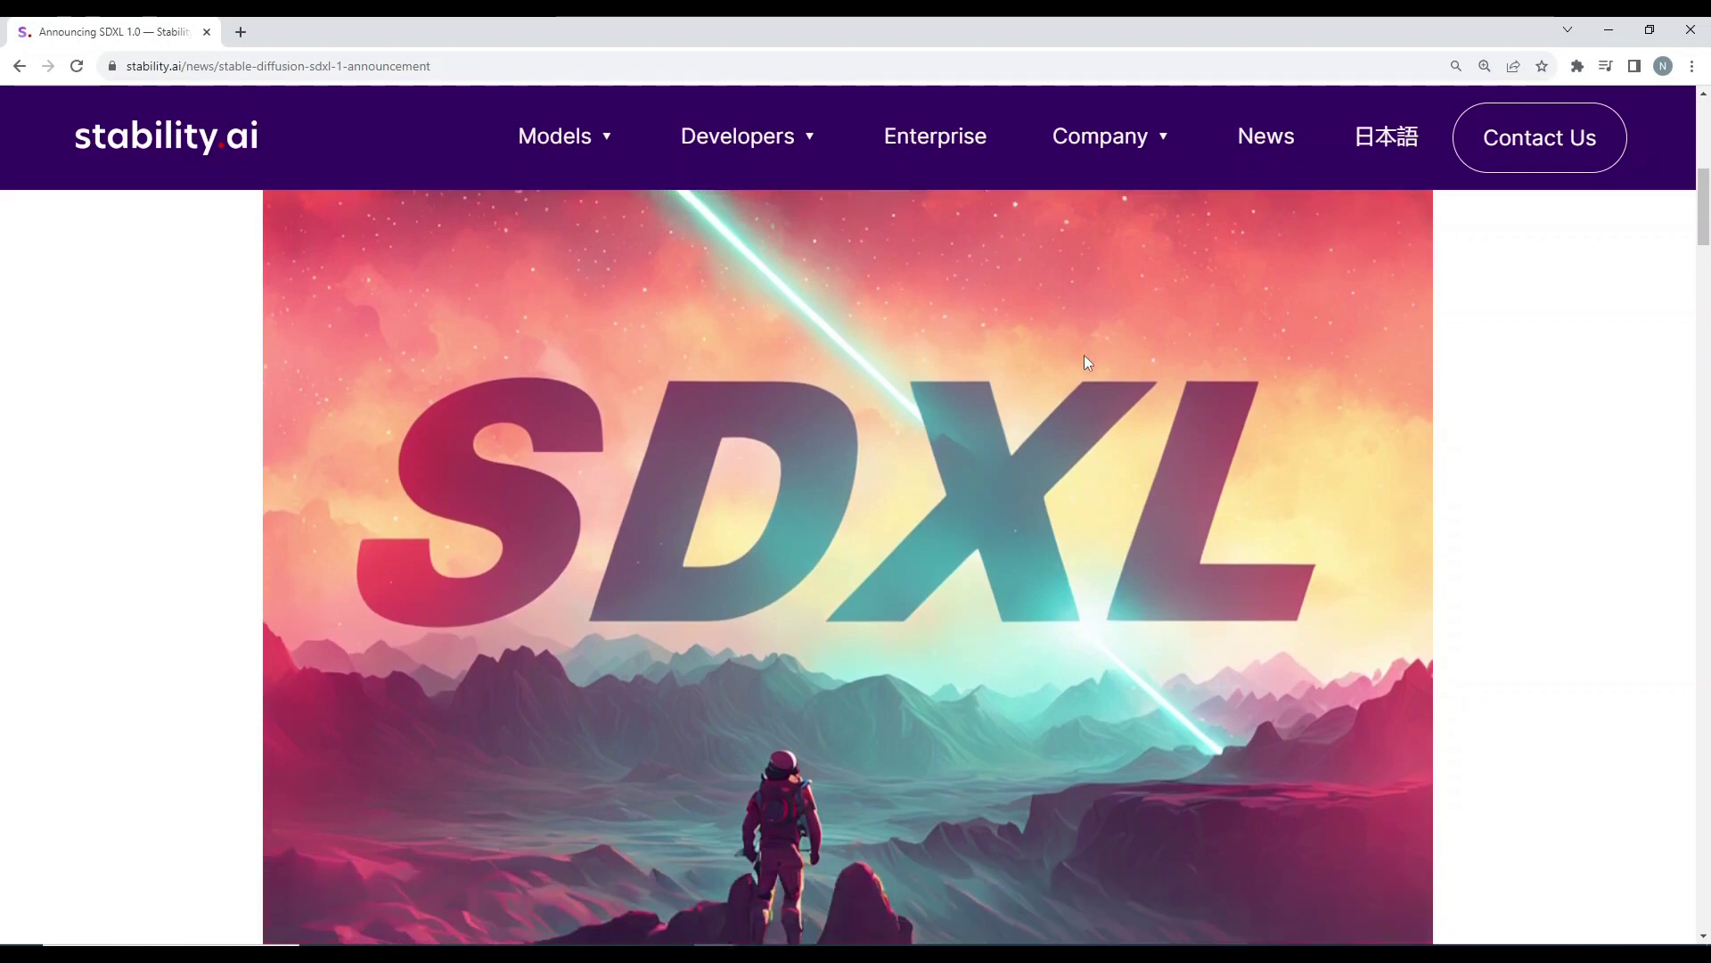
pyautogui.scroll(-2, 1085, 357)
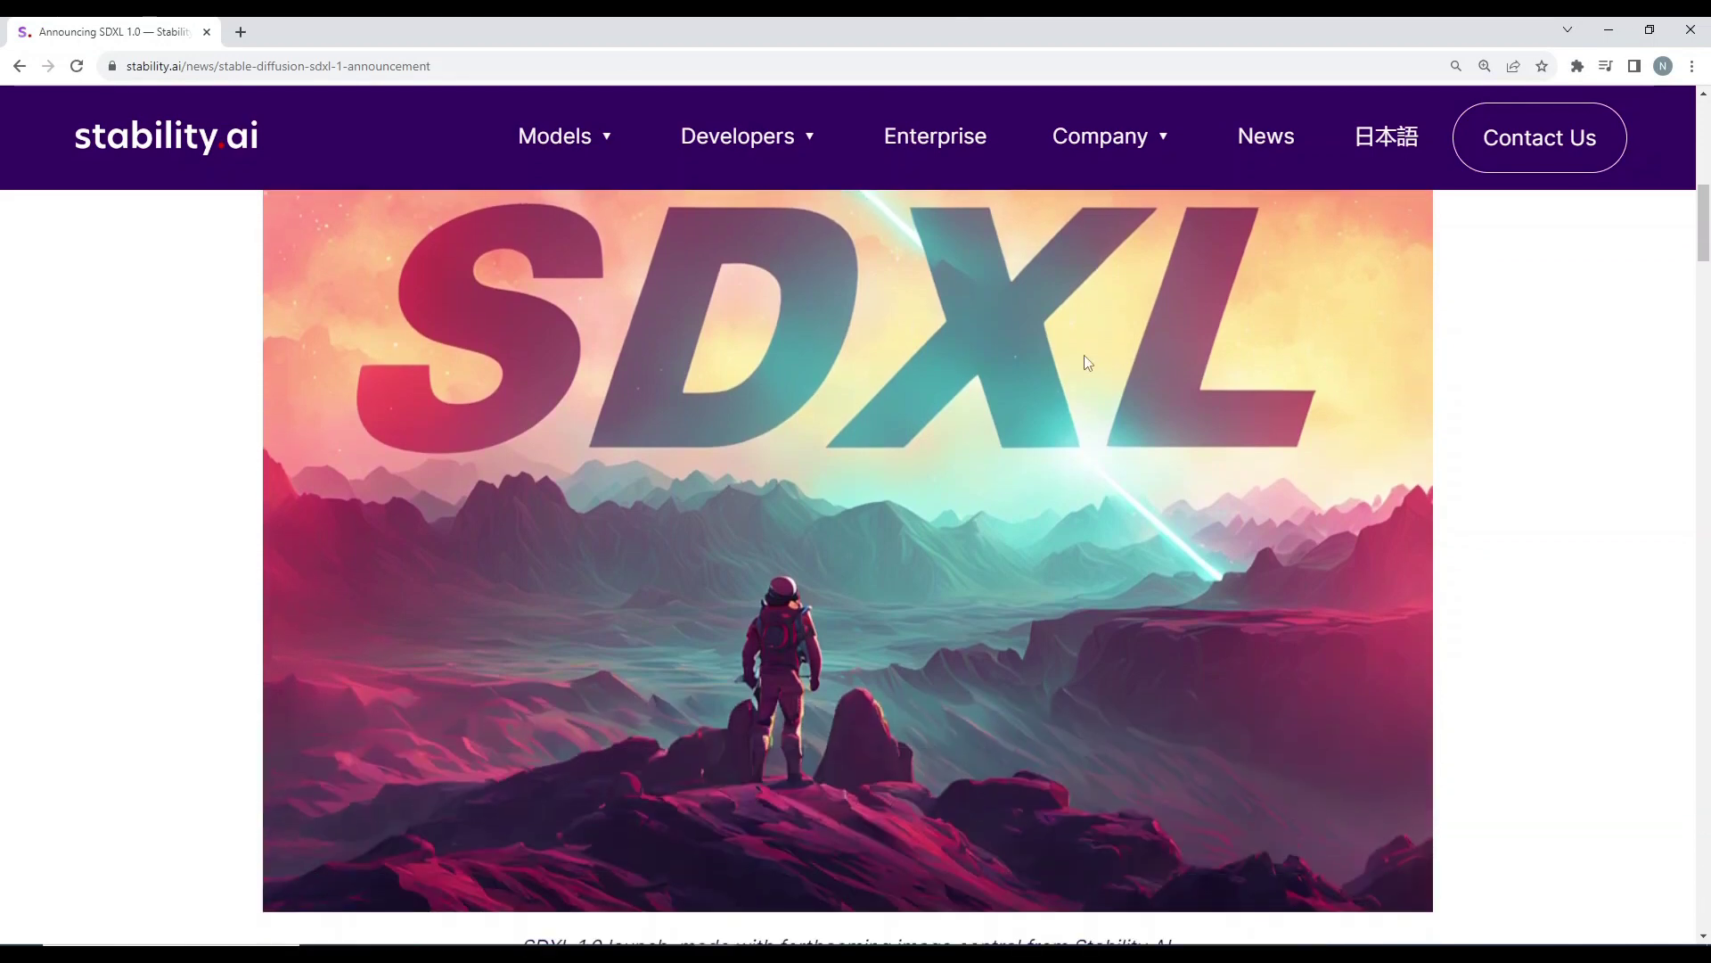
pyautogui.scroll(-1, 1085, 361)
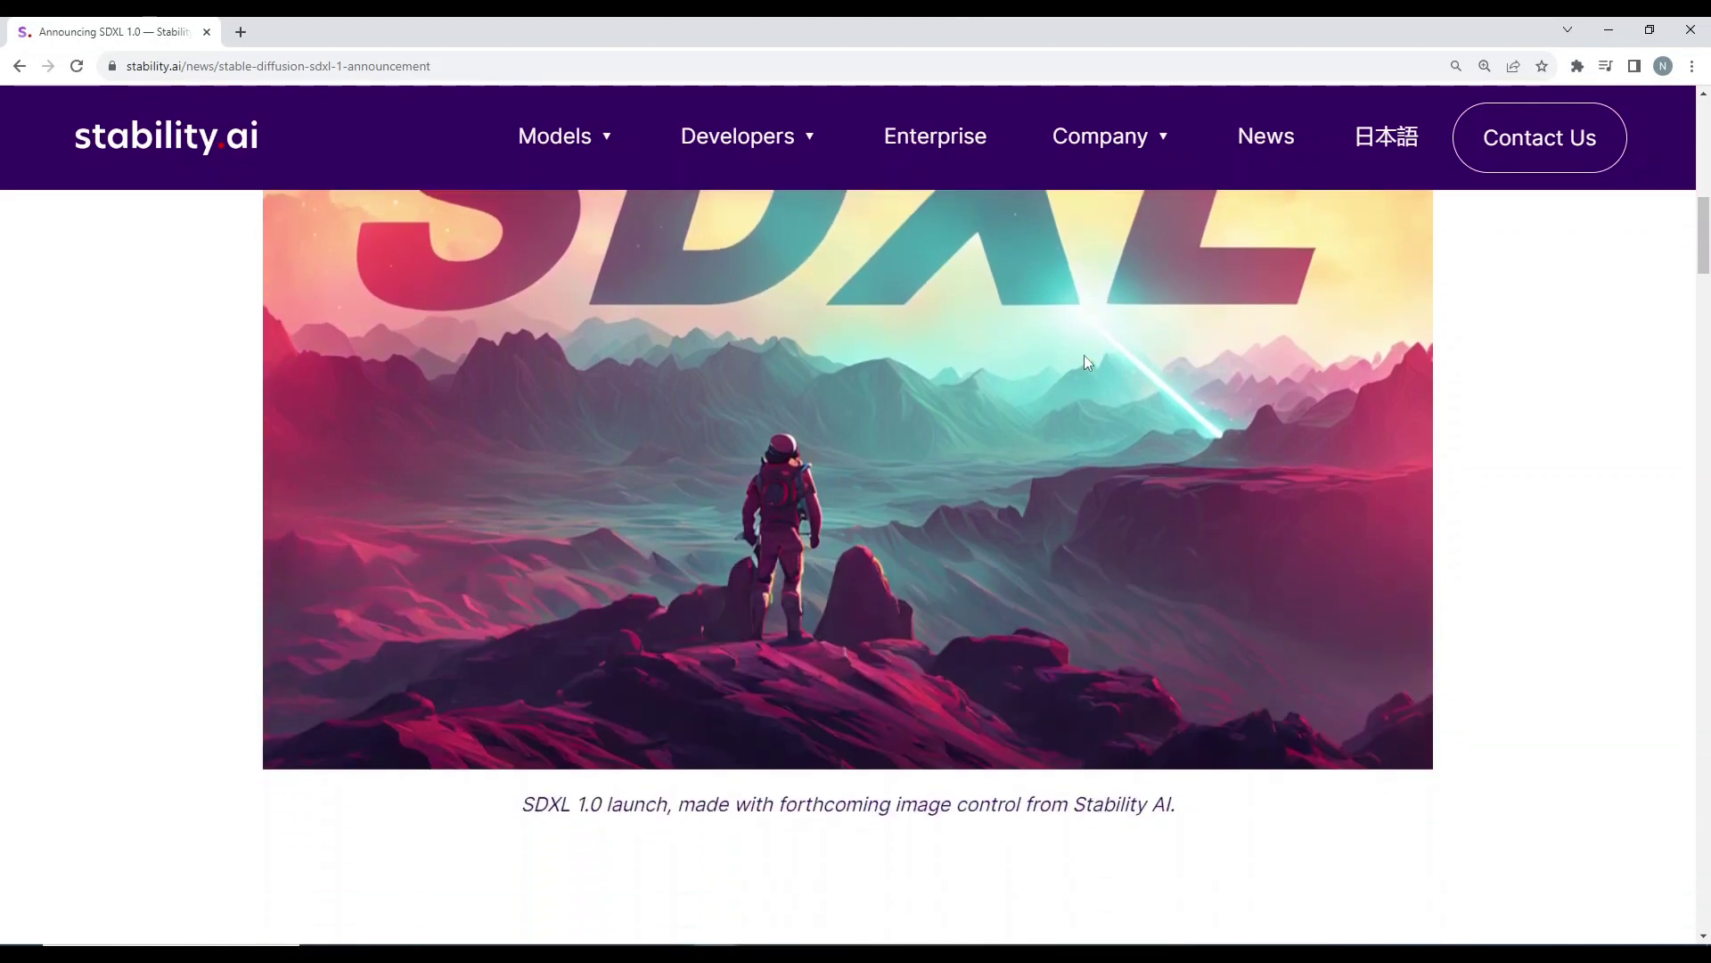